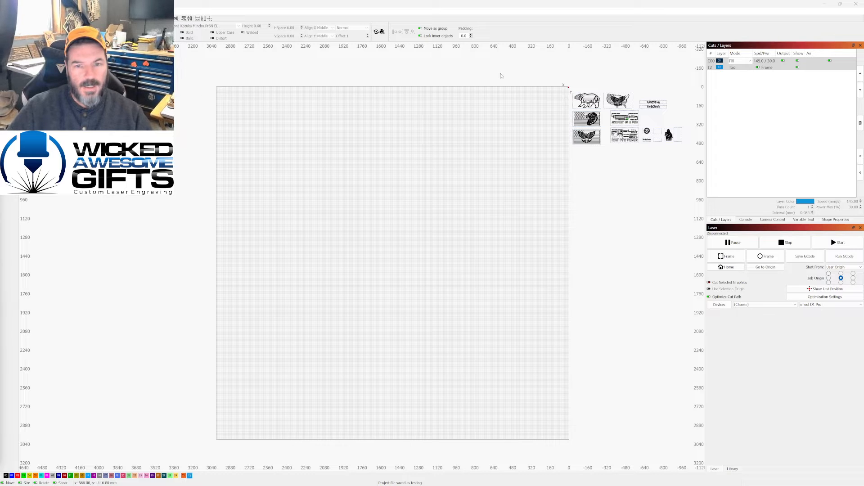
- Move the eagle flag design from beside the work area onto the upper middle of the grid
scroll(440, 163, down, 2)
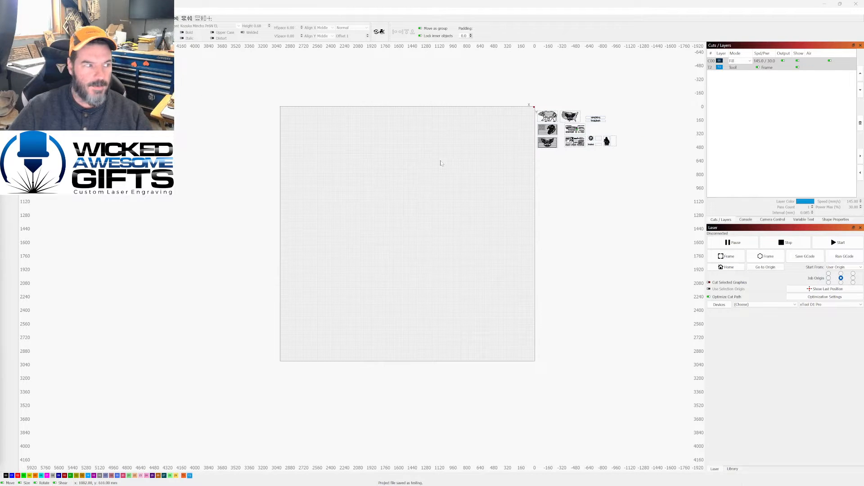
scroll(531, 165, up, 1)
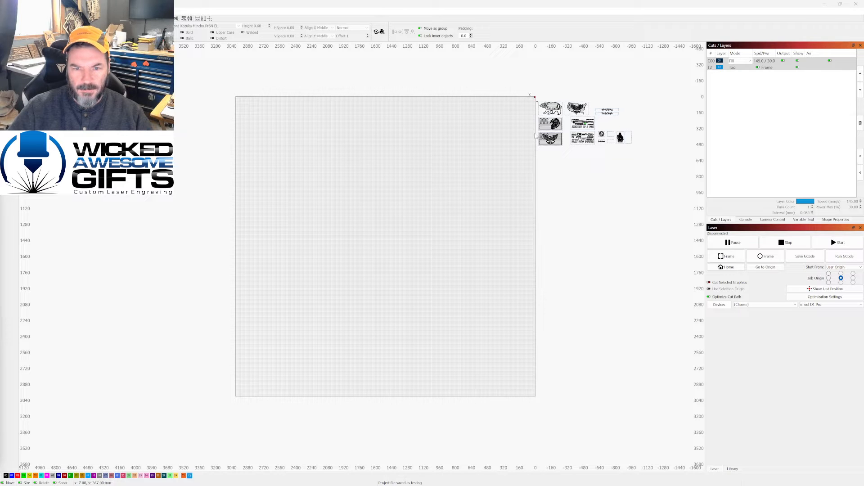
drag(536, 131, 384, 119)
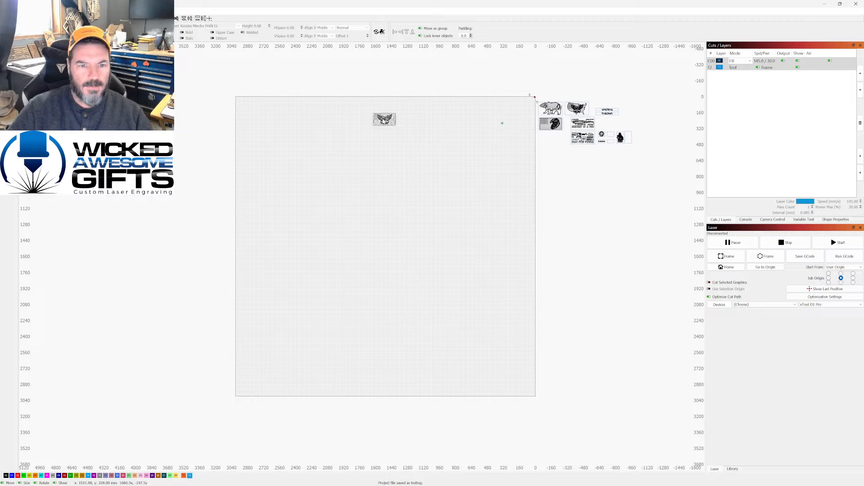
key(Escape)
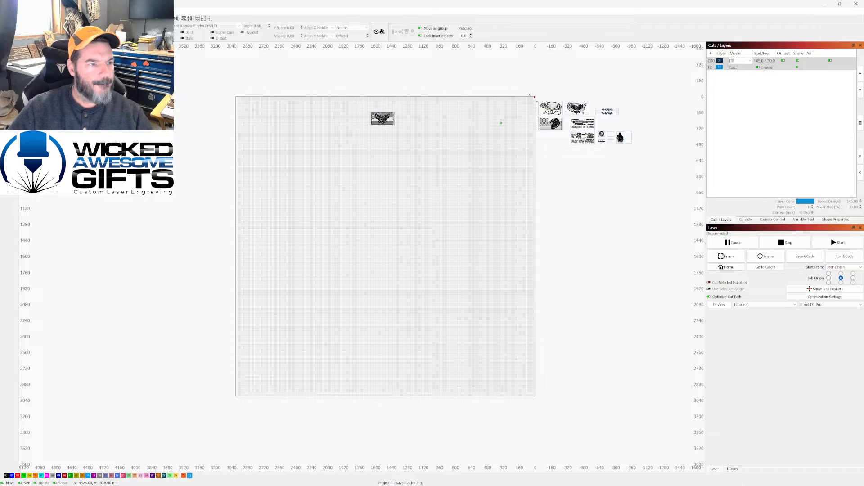
- Import the eagle flag artwork from the first subfolder of the Patriot Nation project folder
key(ctrl+i)
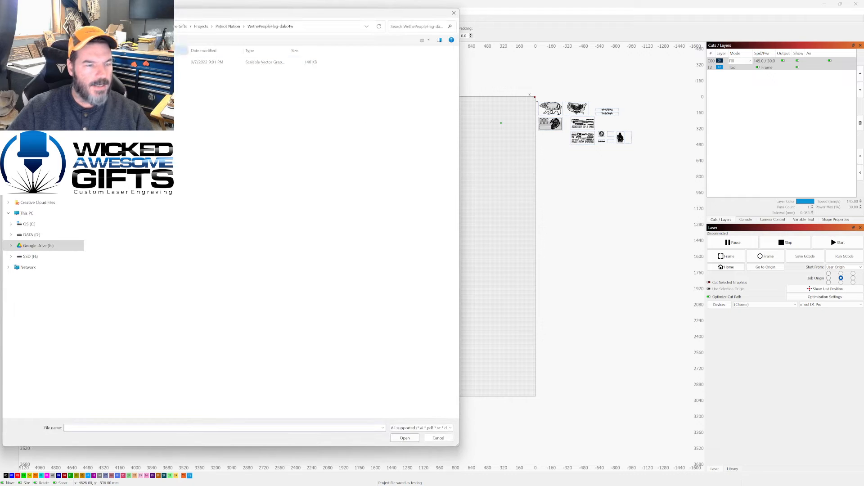
click(227, 26)
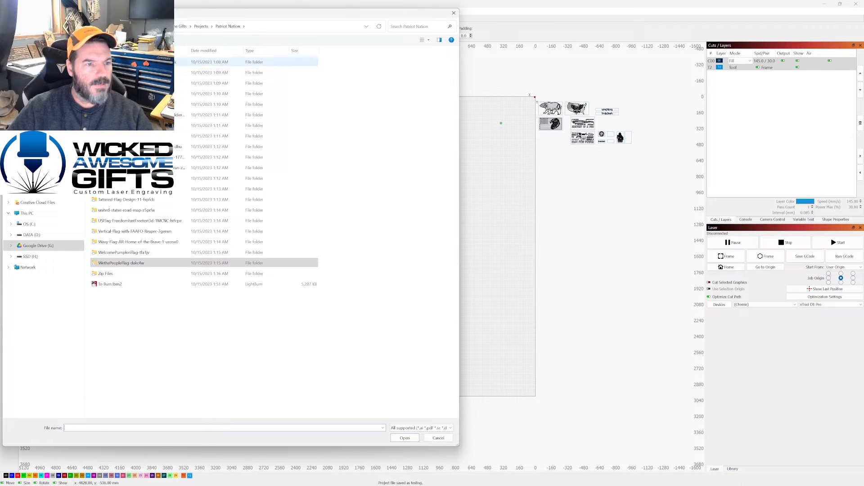
double_click(135, 61)
double_click(135, 62)
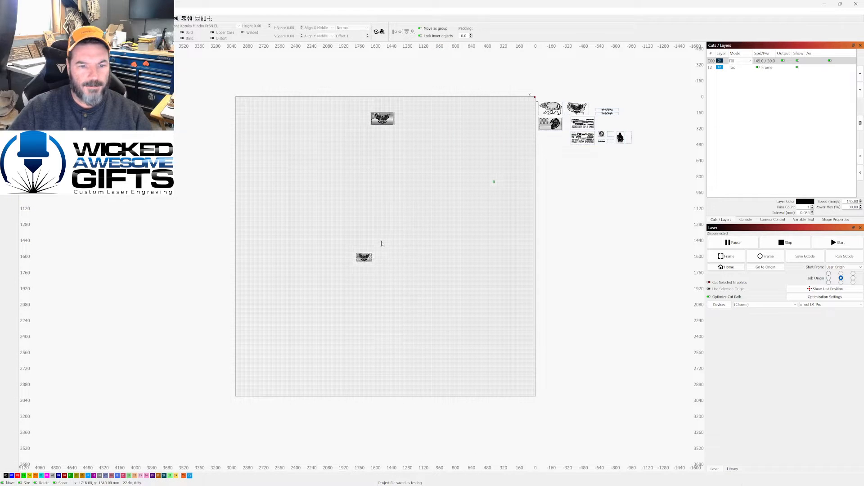
- Move the newly imported, smaller eagle flag up to just below the larger one
drag(362, 256, 387, 160)
scroll(394, 77, up, 2)
scroll(355, 247, up, 3)
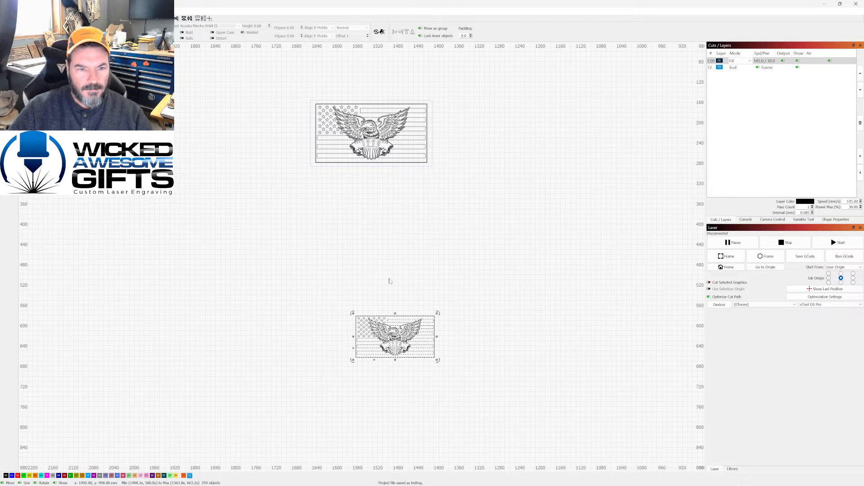
drag(391, 341, 409, 225)
- Group the larger eagle flag with its outer frame rectangle and shift the group about 14 mm to the right
click(369, 135)
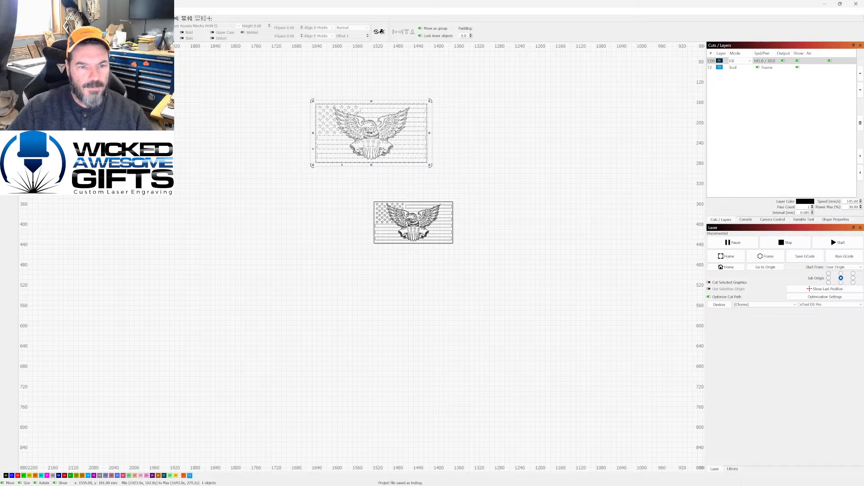
drag(279, 85, 451, 176)
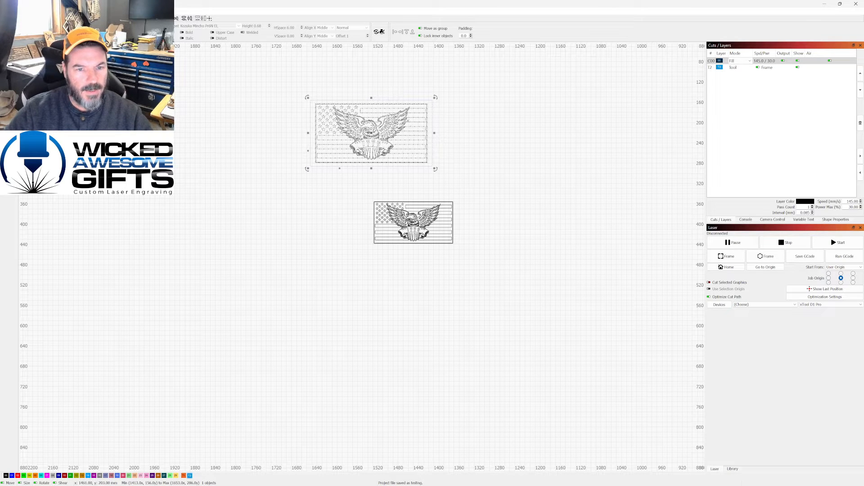
scroll(407, 124, up, 3)
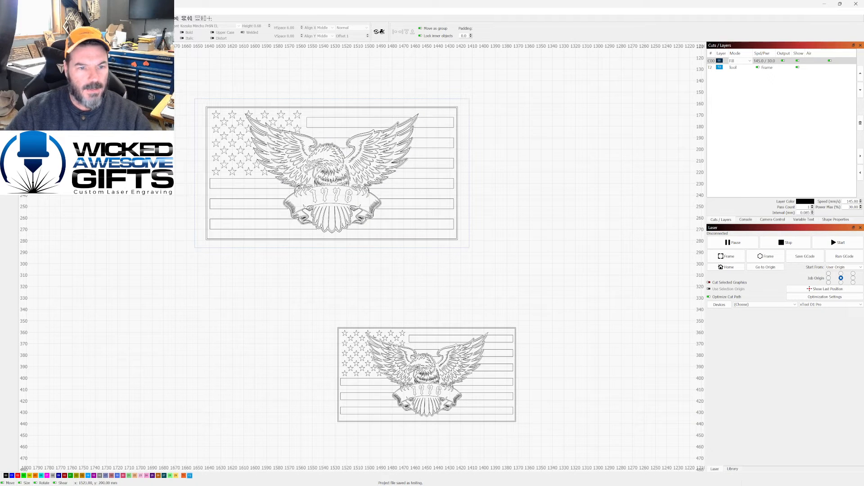
click(342, 176)
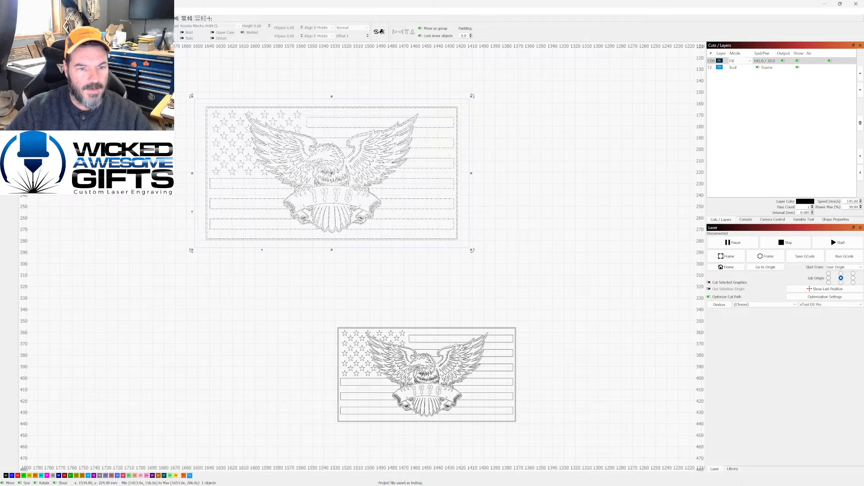
drag(331, 177, 347, 174)
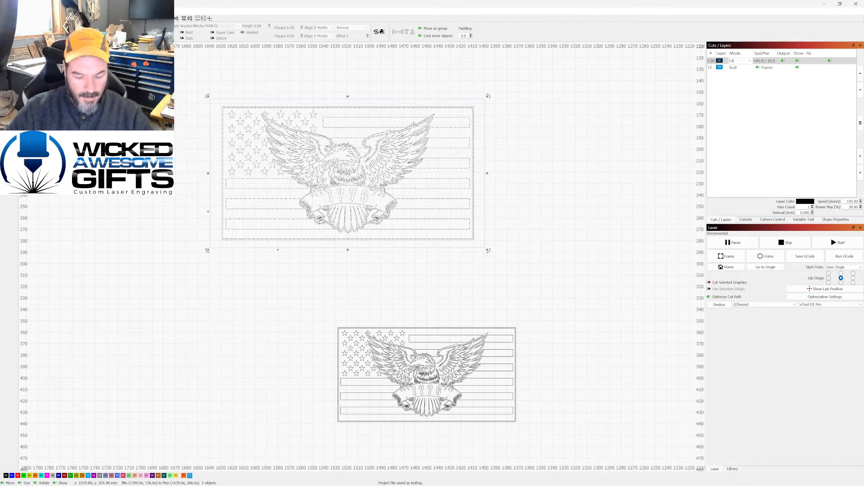
- Try separating and deleting the outer frame rectangle around the larger eagle flag, and undo its deletion and move
click(542, 166)
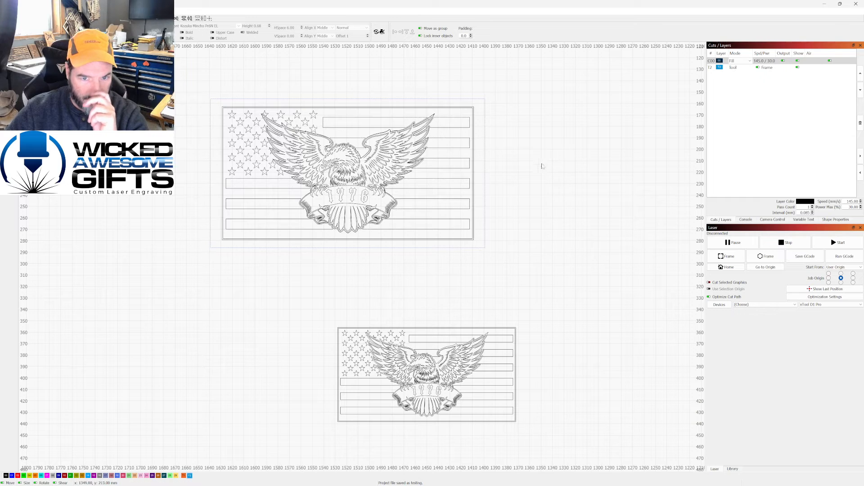
click(486, 141)
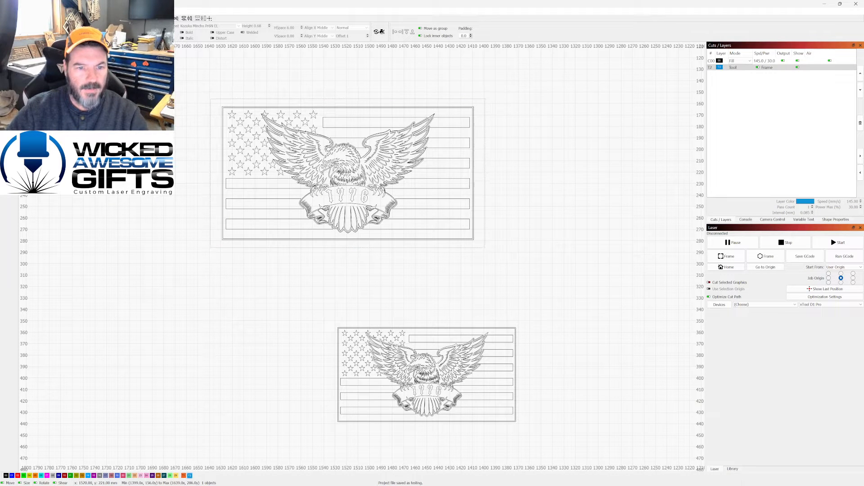
drag(347, 173, 474, 207)
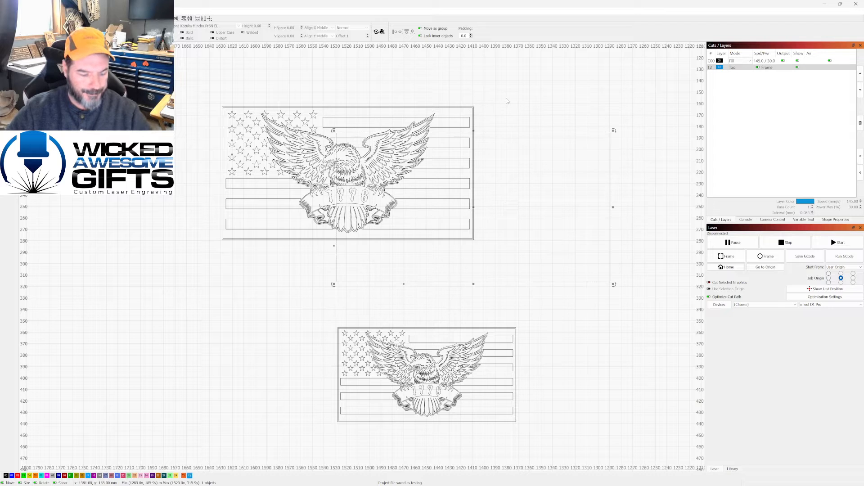
key(Delete)
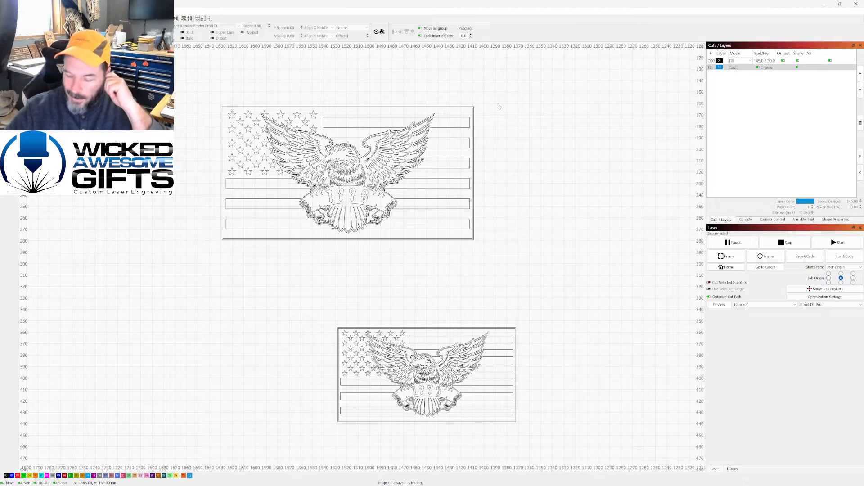
key(ctrl+z)
key(ctrl+z)
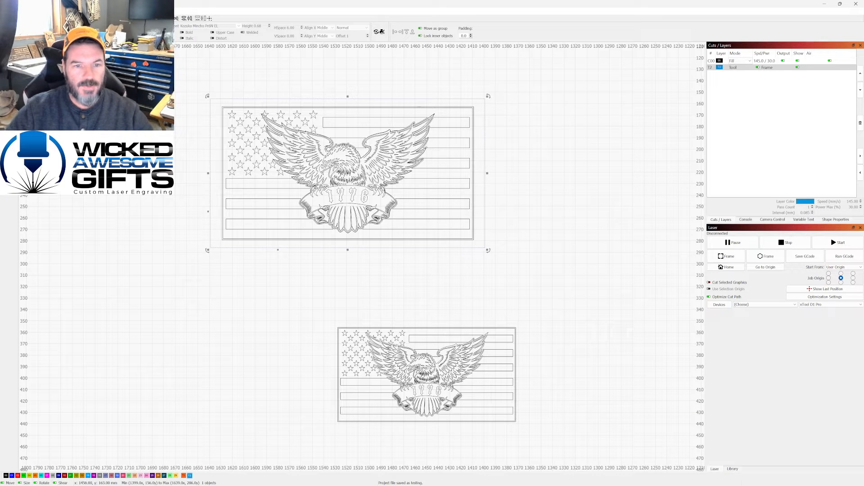
- Select the larger flag artwork inside the frame and ungroup it into its individual shapes
click(400, 110)
click(346, 129)
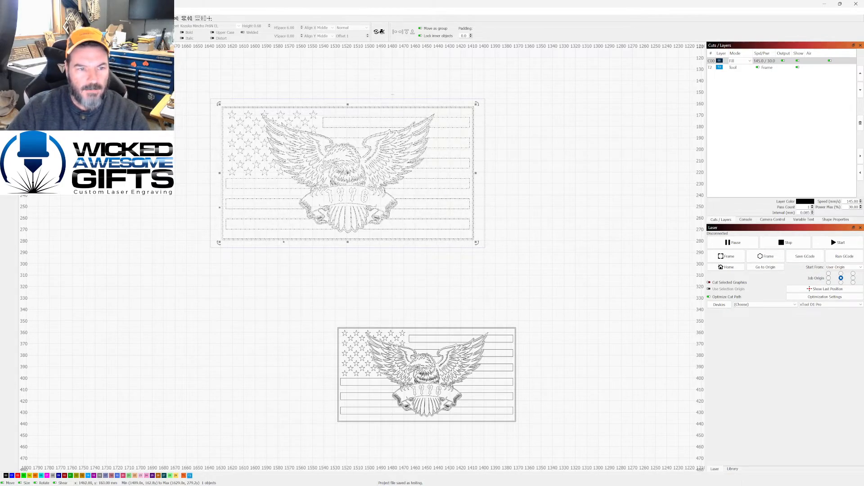
scroll(331, 107, up, 3)
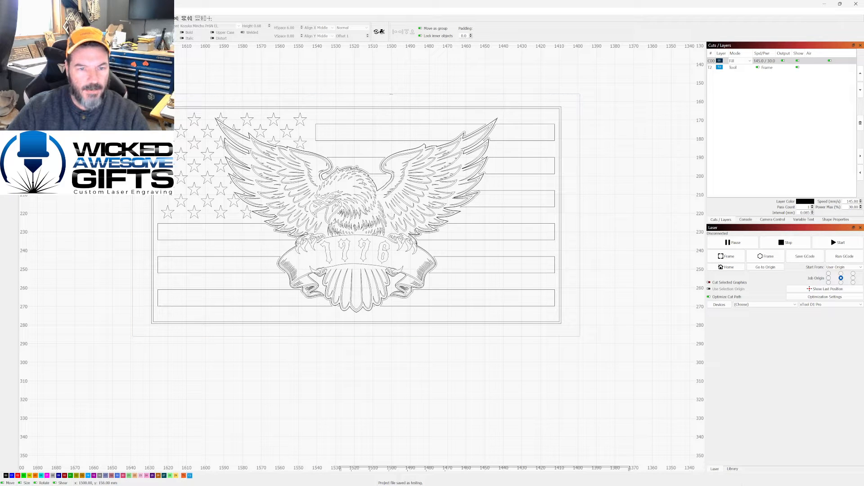
click(392, 94)
click(390, 109)
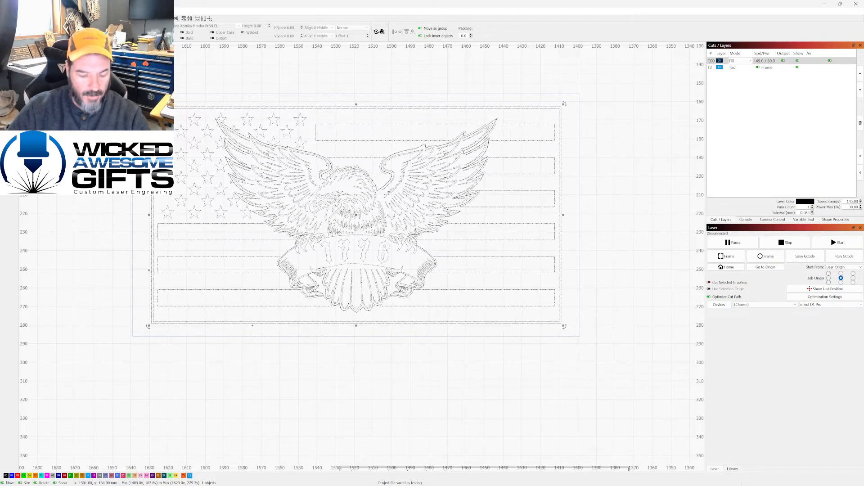
click(385, 132)
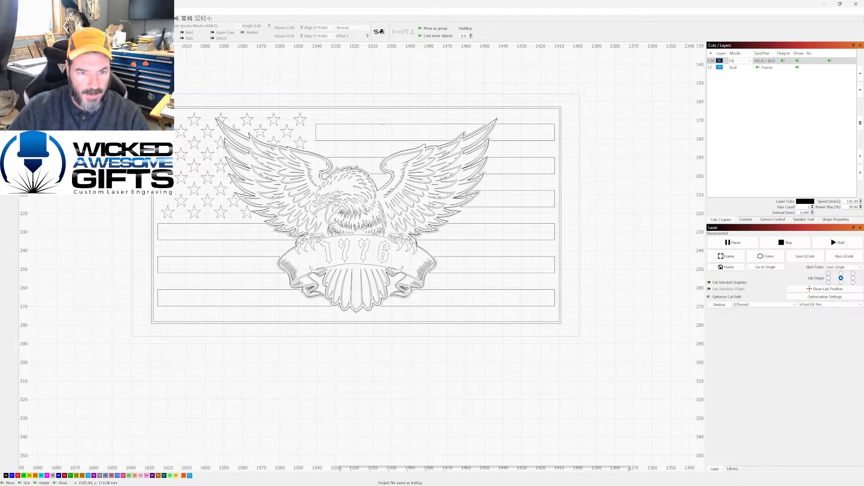
- Check that the top stripe, a star and the eagle of the larger flag can each be selected separately
click(381, 125)
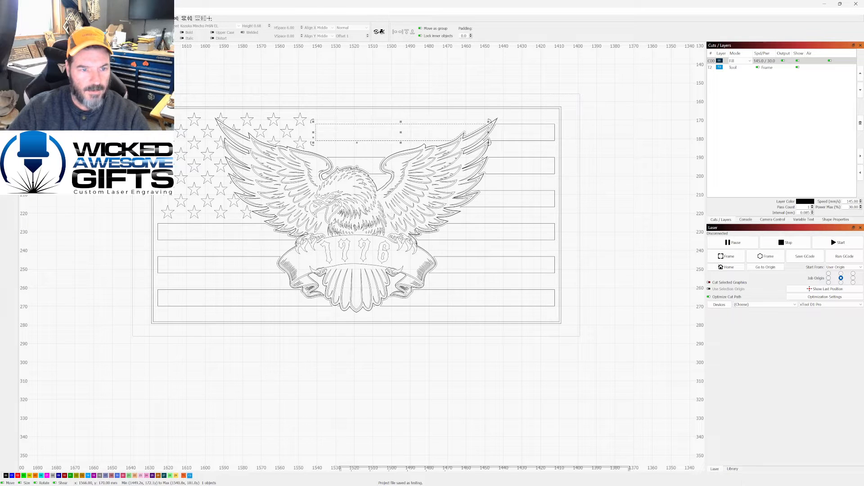
click(185, 130)
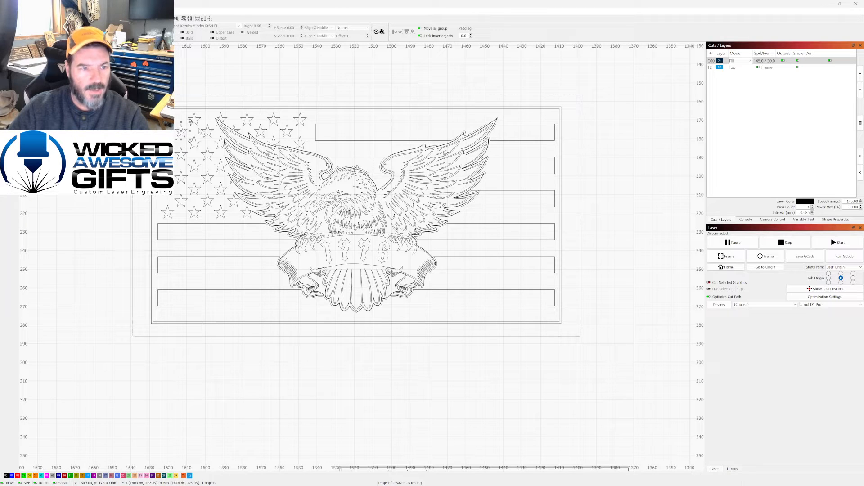
click(362, 197)
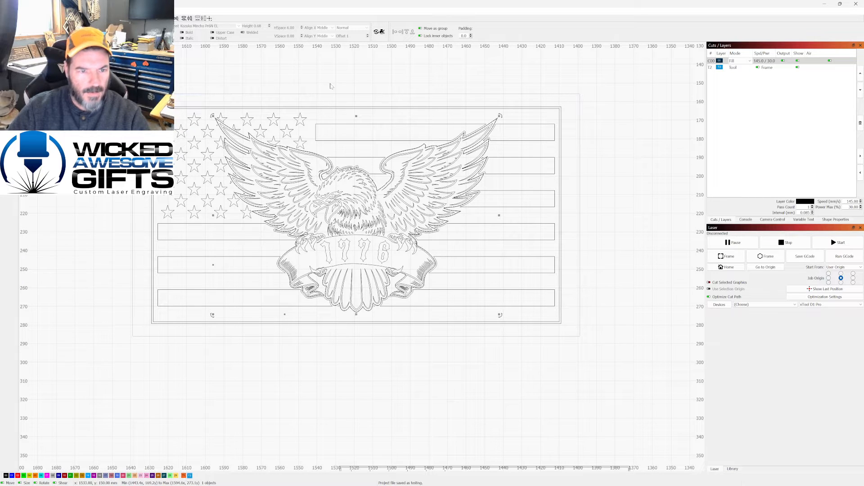
click(332, 87)
- Group every shape of the larger flag together with its outer frame rectangle
drag(110, 76, 622, 366)
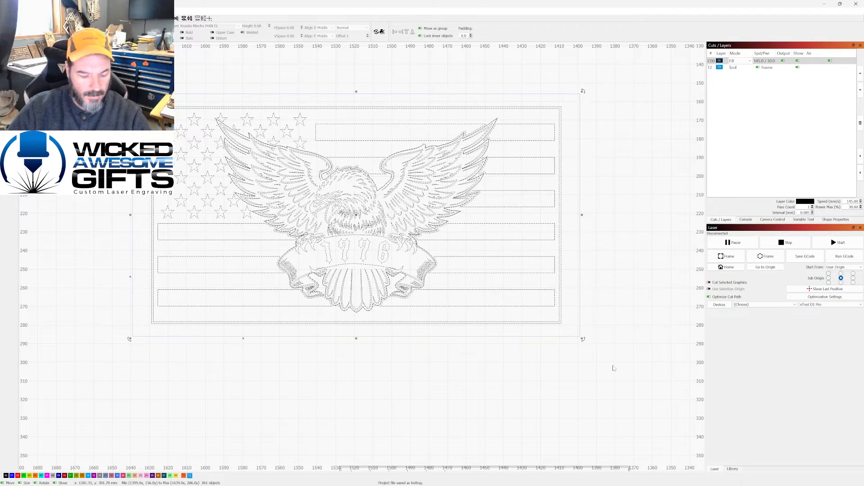
key(ctrl+g)
click(628, 220)
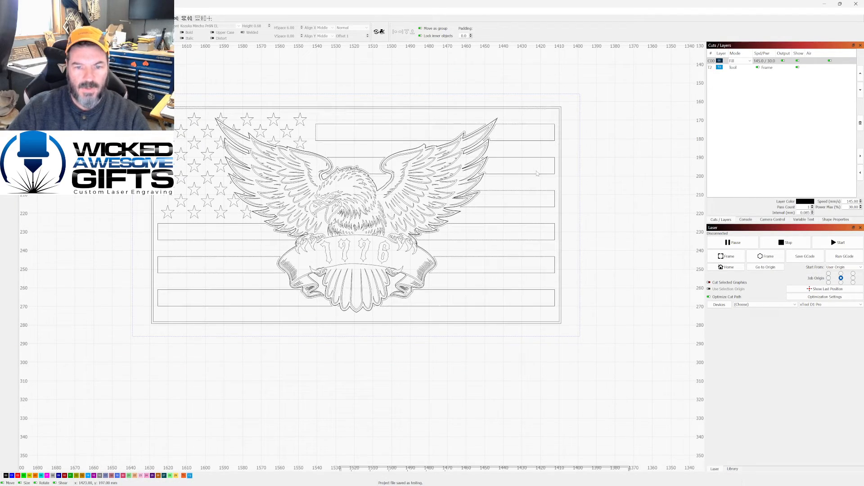
- Ungroup the larger flag with its frame and select two of its upper stripes individually
click(527, 164)
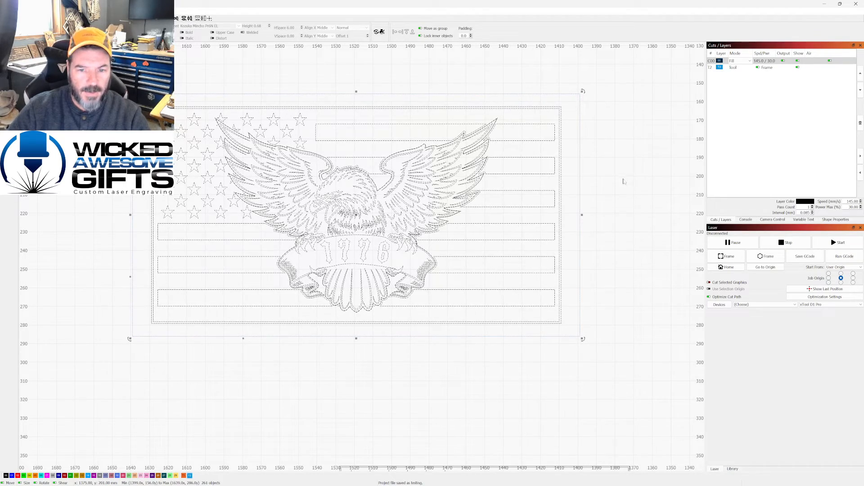
click(566, 163)
click(529, 159)
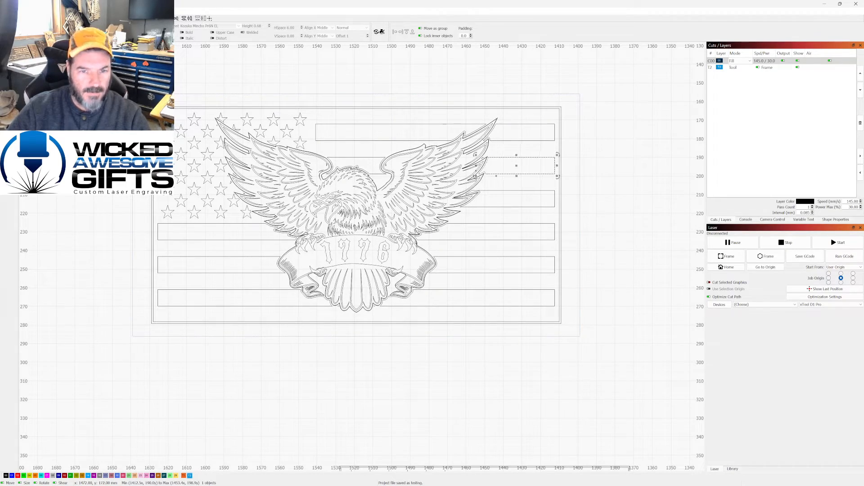
click(390, 129)
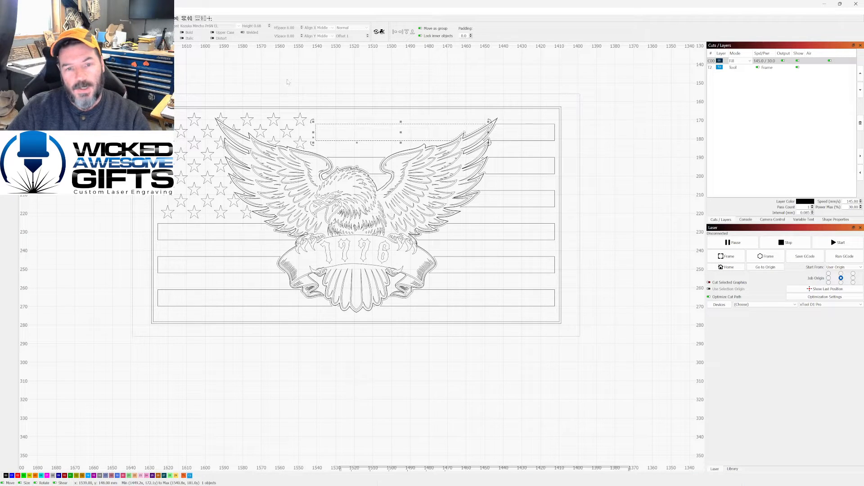
- Regroup all the larger flag's shapes with the outer frame and move the group up and to the left
drag(124, 77, 637, 379)
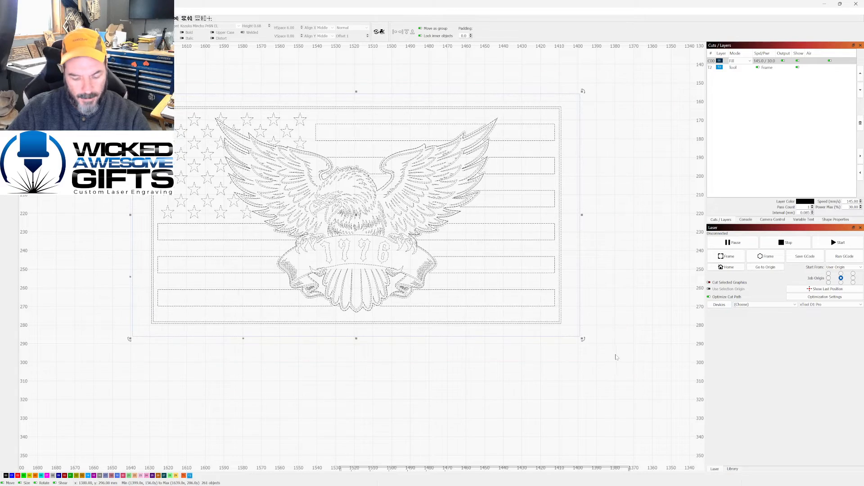
click(610, 258)
scroll(503, 228, down, 1)
scroll(461, 222, down, 2)
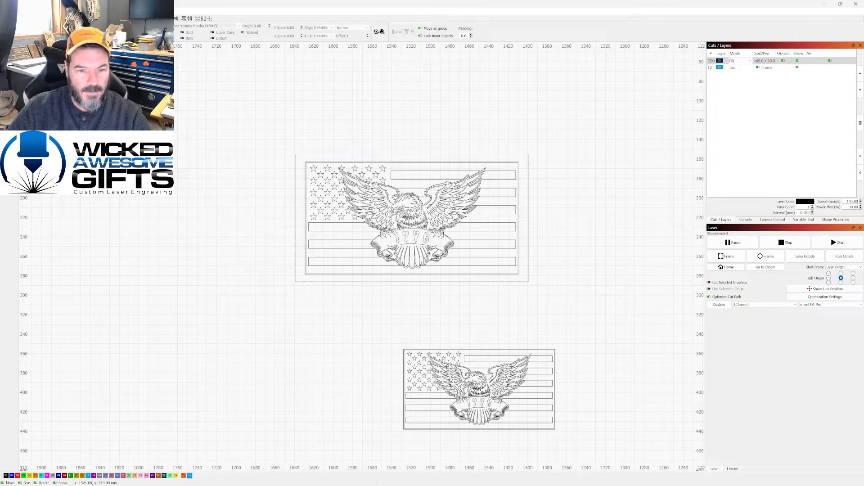
click(410, 216)
drag(412, 218, 290, 171)
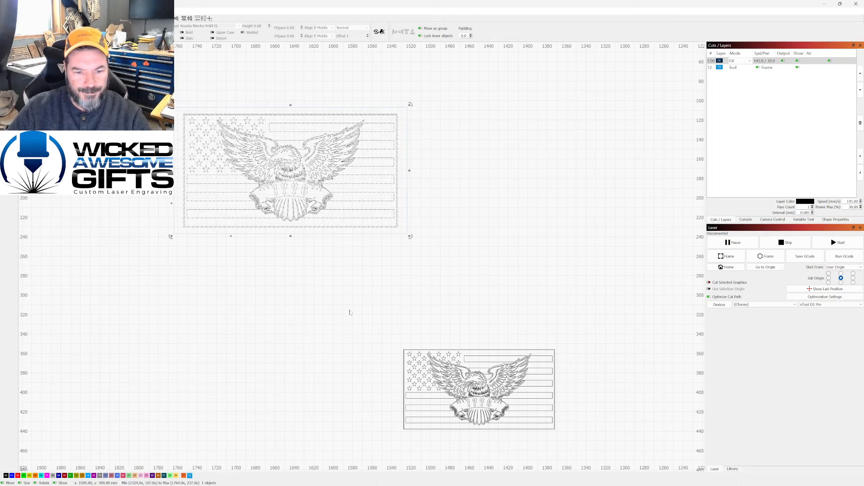
- Move the smaller imported flag directly to the right of the larger one, and select the larger flag's artwork
drag(349, 312, 565, 468)
drag(479, 390, 496, 169)
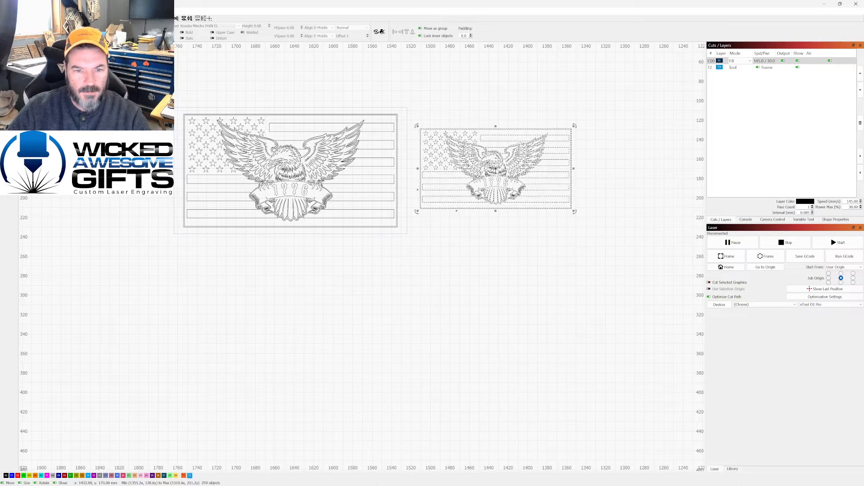
click(290, 171)
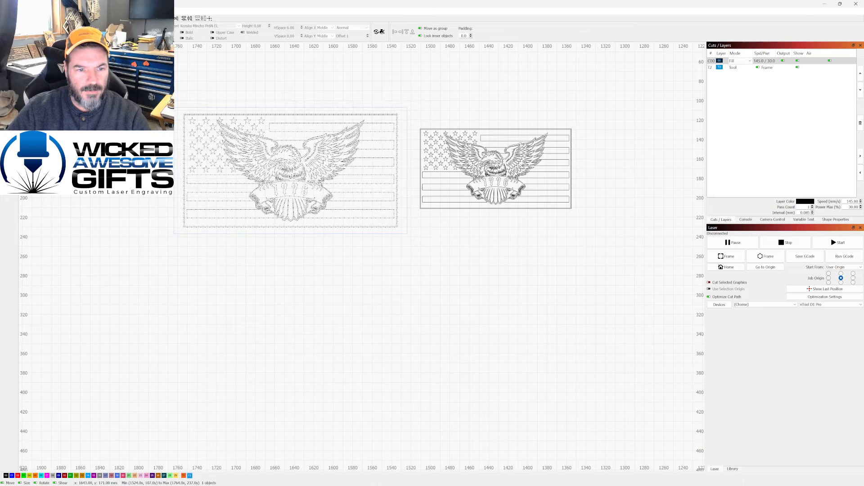
- Move the larger flag farther left, and reposition the smaller flag to its right with a wide gap between them
drag(290, 171, 176, 175)
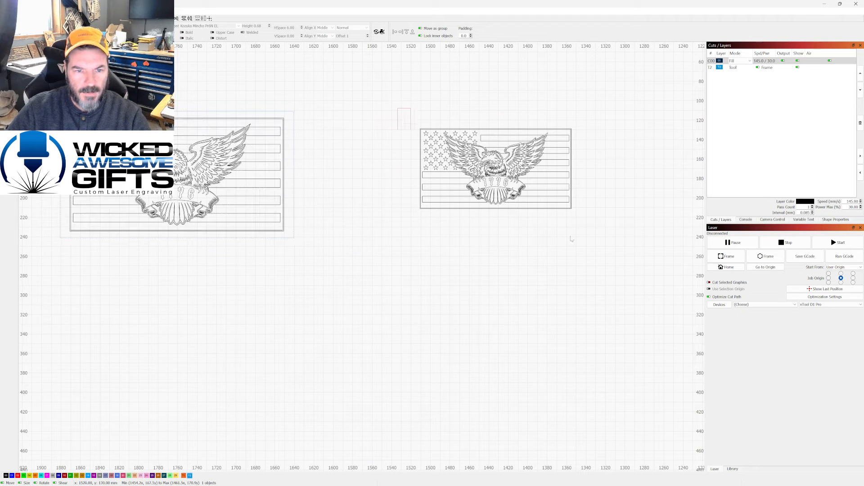
click(513, 166)
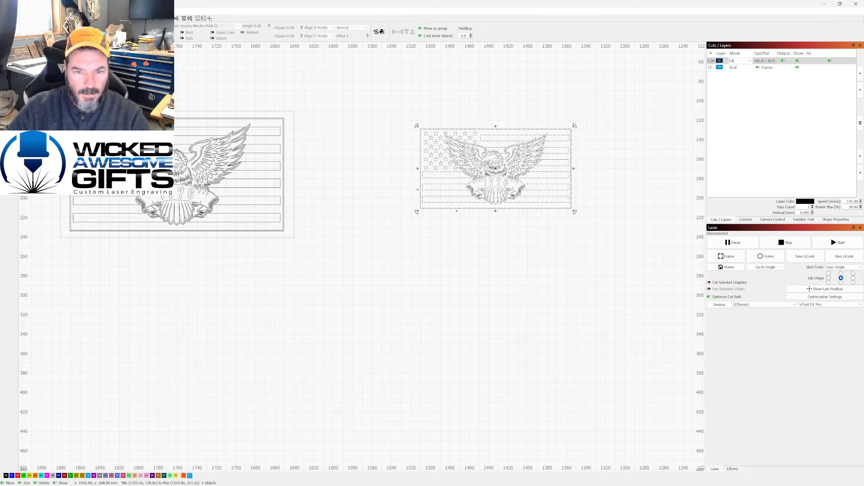
mouse_move(514, 166)
mouse_down()
mouse_move(442, 177)
mouse_move(616, 226)
mouse_move(457, 162)
mouse_up()
click(567, 275)
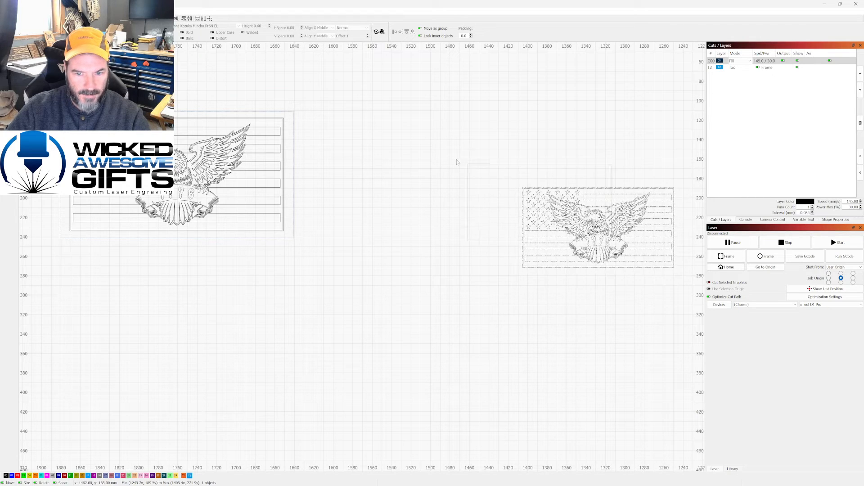
drag(603, 221, 462, 152)
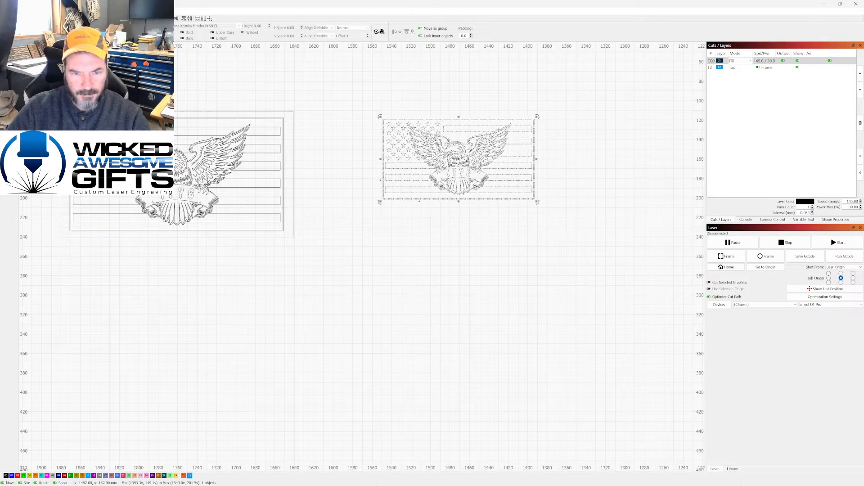
- Move the larger flag off the work area, placing it just above the upper boundary
scroll(538, 185, up, 2)
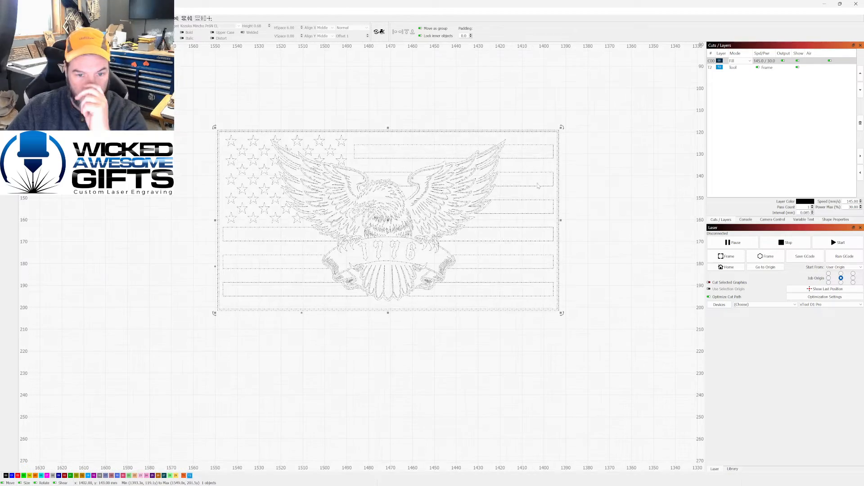
scroll(590, 256, up, 2)
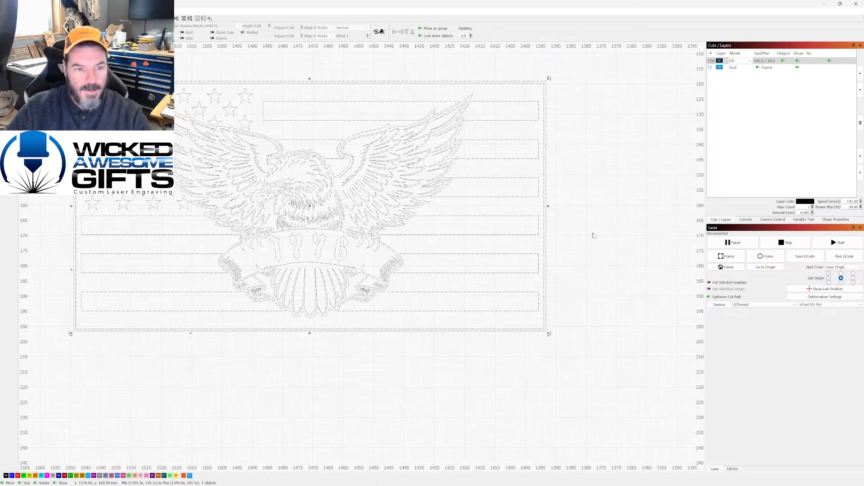
scroll(593, 236, down, 5)
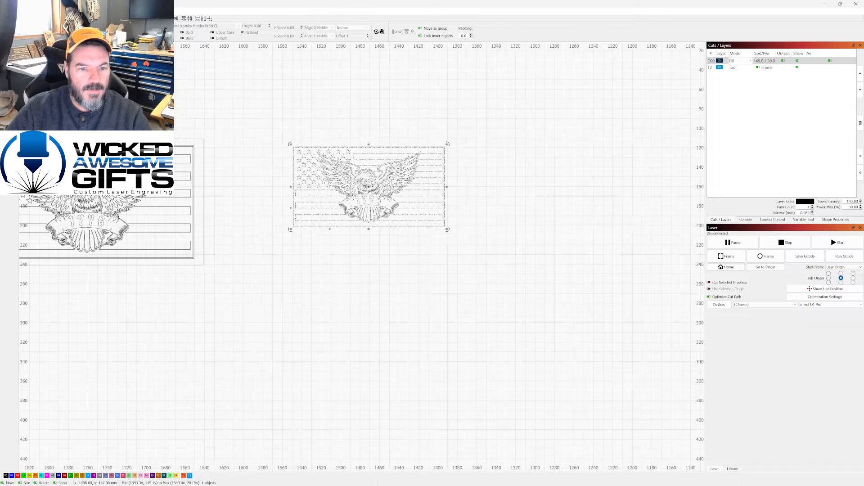
scroll(350, 174, down, 4)
click(205, 185)
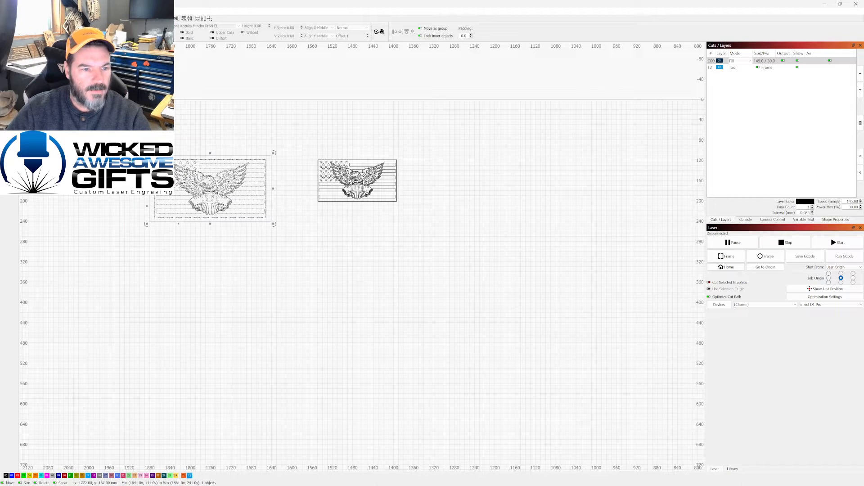
drag(204, 184, 248, 51)
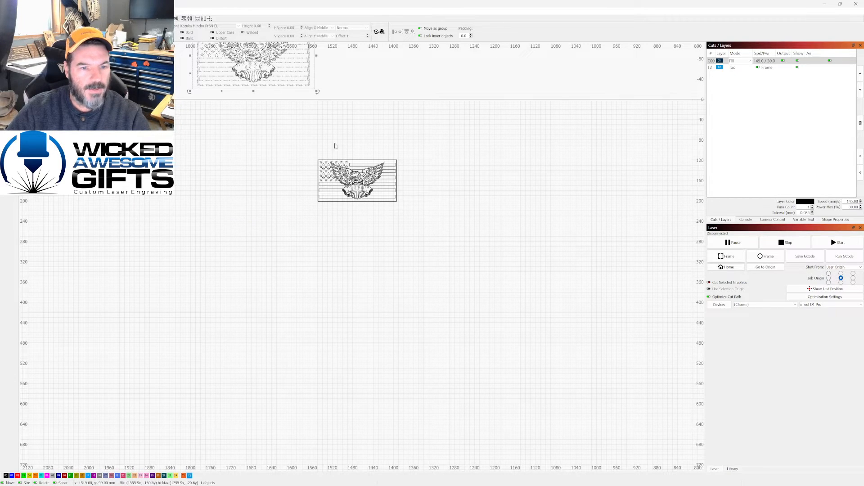
- Examine the smaller flag's outlines closely, including its stars, stripes, double border, eagle and 1776 banner
scroll(405, 216, up, 5)
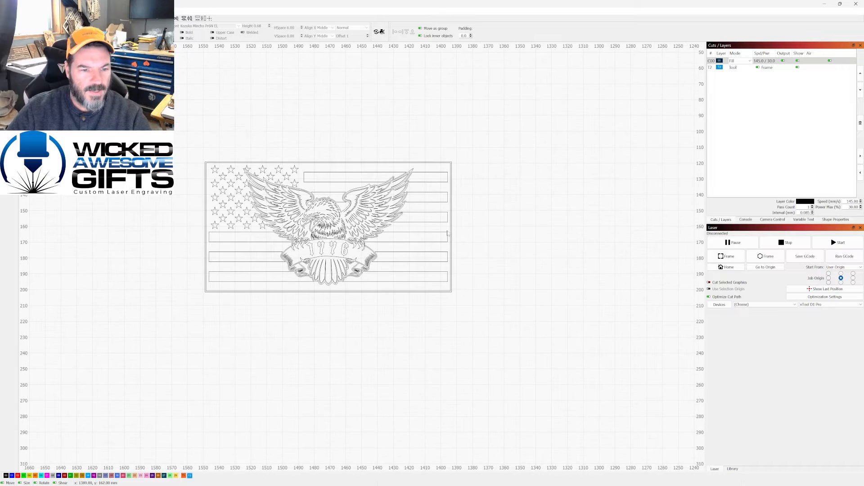
scroll(318, 209, up, 1)
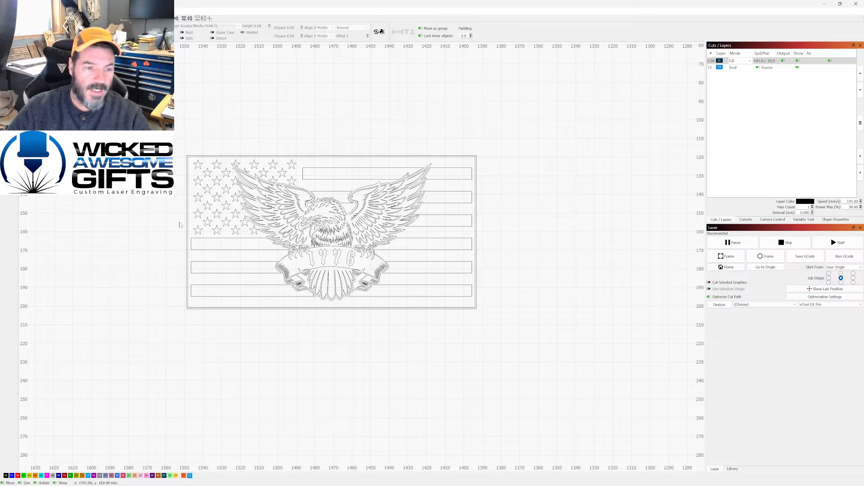
scroll(398, 229, up, 1)
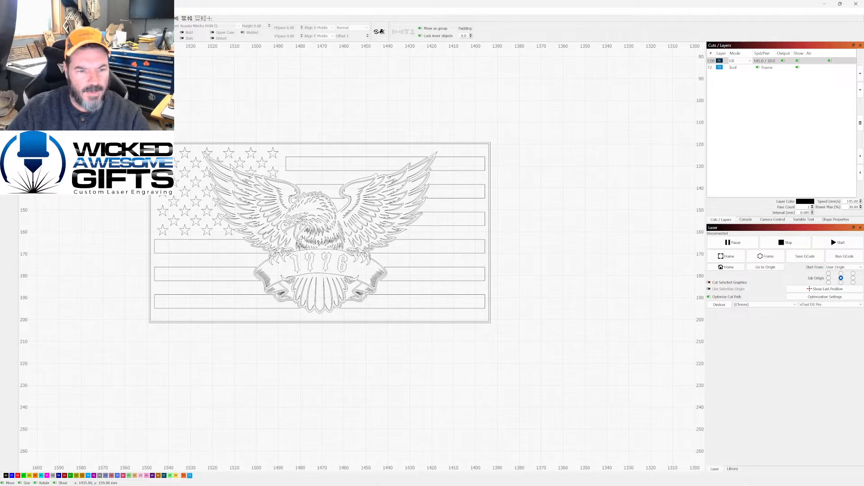
scroll(378, 227, down, 1)
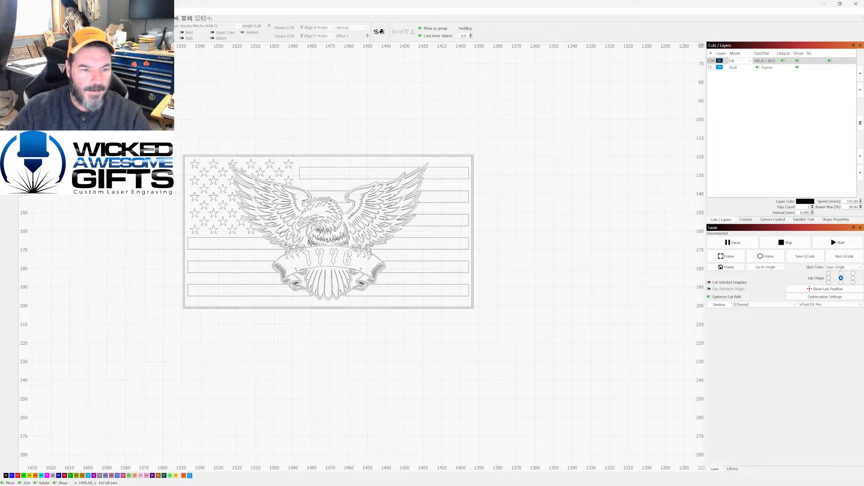
scroll(315, 245, up, 1)
scroll(336, 246, down, 1)
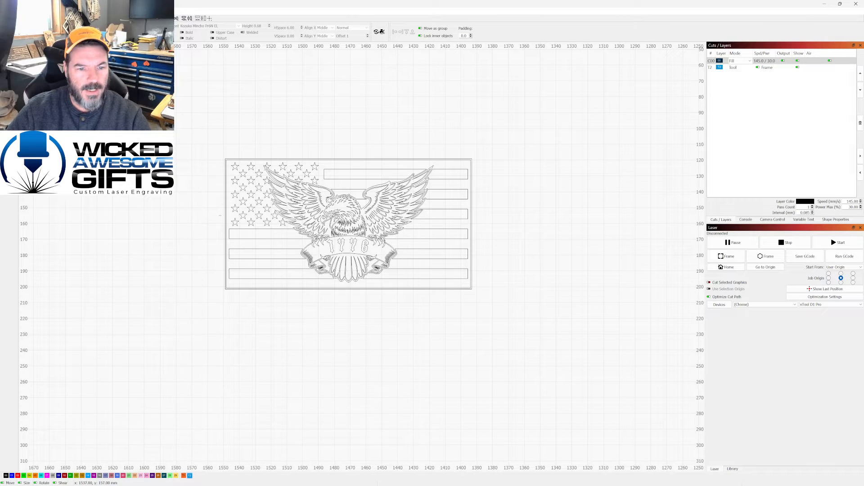
scroll(206, 199, up, 1)
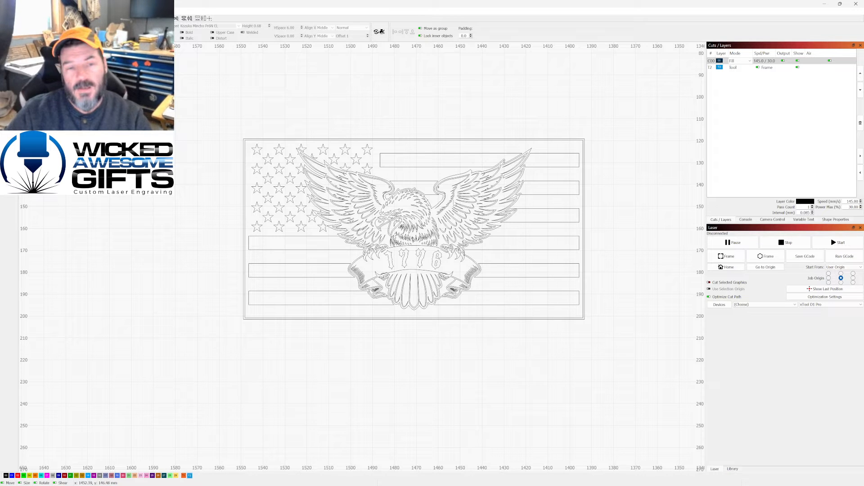
scroll(388, 222, up, 1)
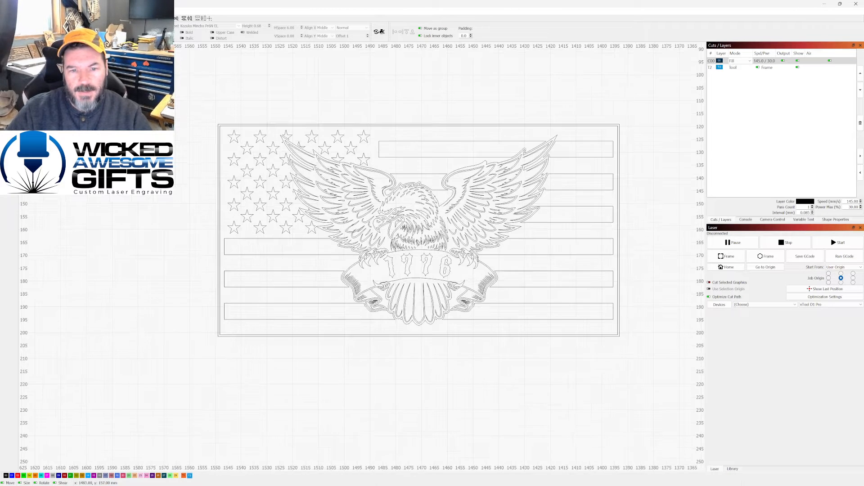
scroll(508, 203, up, 1)
scroll(396, 206, down, 1)
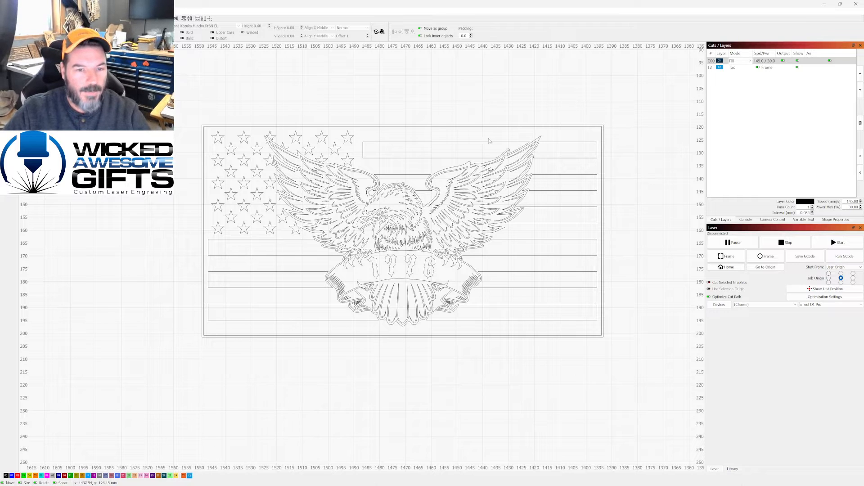
scroll(431, 167, down, 2)
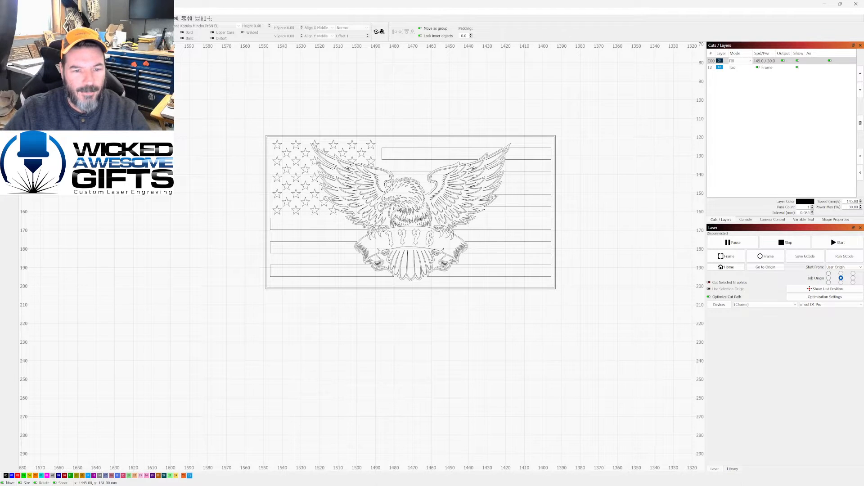
scroll(461, 214, up, 1)
scroll(432, 181, up, 2)
scroll(424, 189, down, 1)
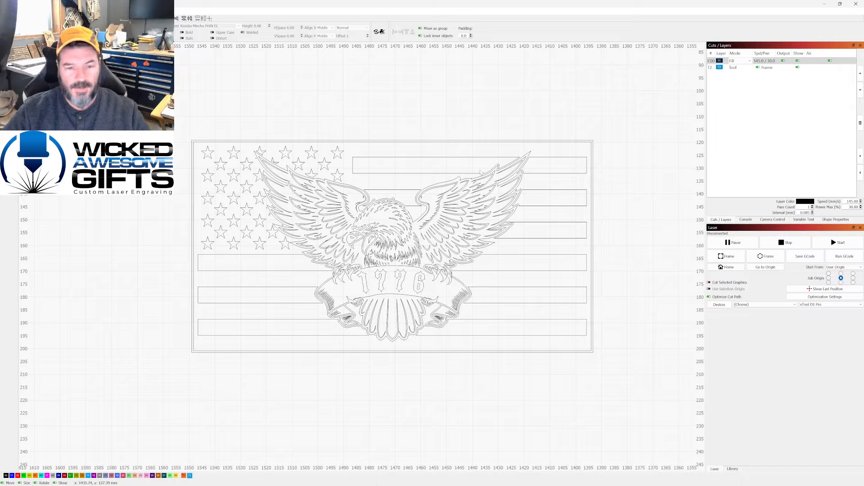
scroll(442, 230, up, 1)
scroll(446, 226, down, 1)
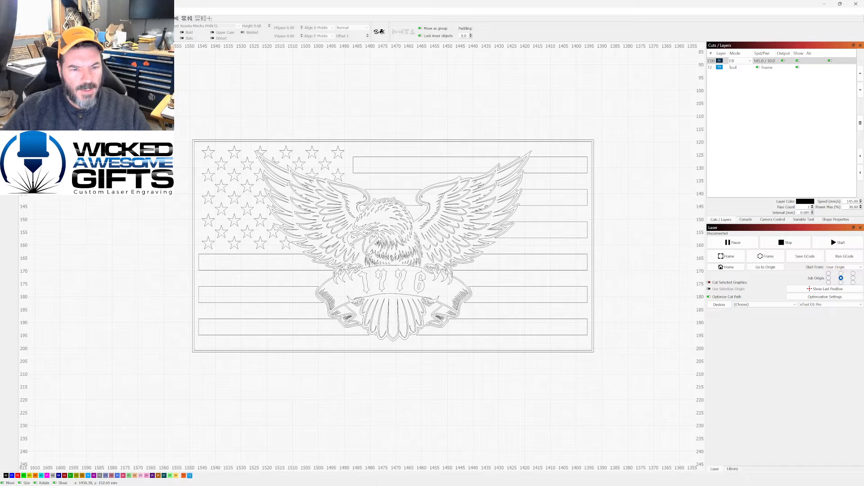
scroll(422, 221, up, 1)
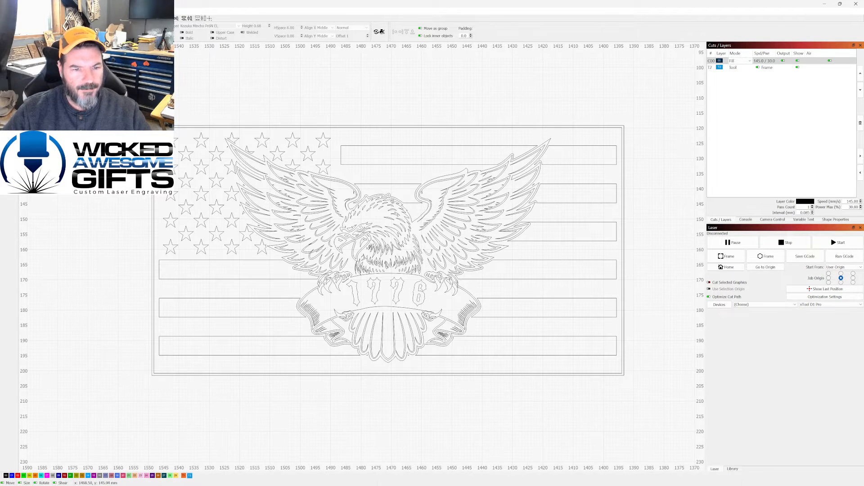
scroll(249, 141, down, 1)
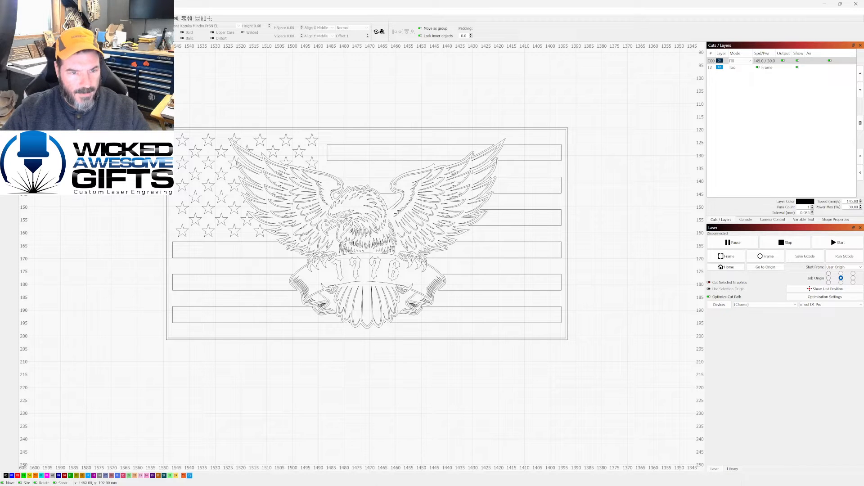
scroll(390, 315, down, 2)
scroll(372, 317, up, 3)
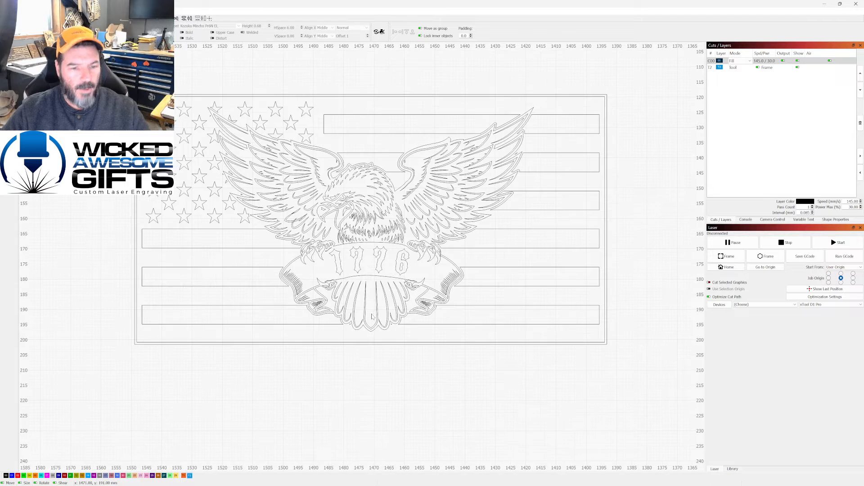
scroll(372, 317, down, 1)
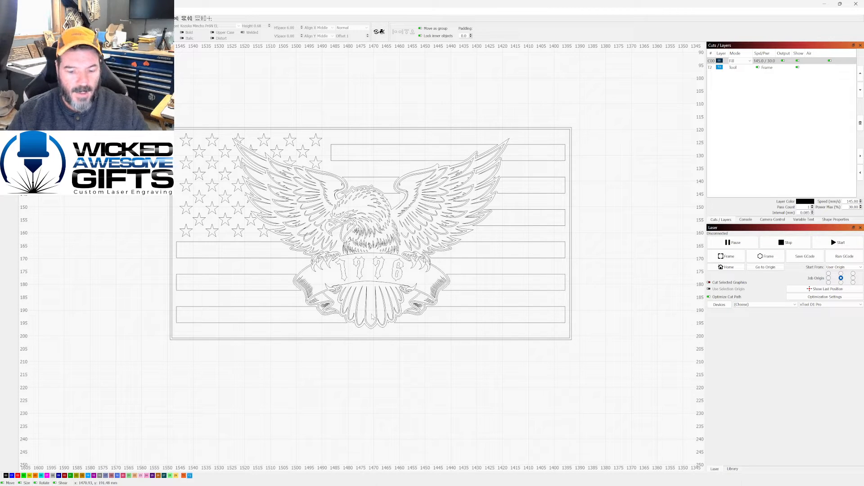
- Move the soldier artwork from the designs stored outside the bed onto the work area
scroll(316, 221, down, 10)
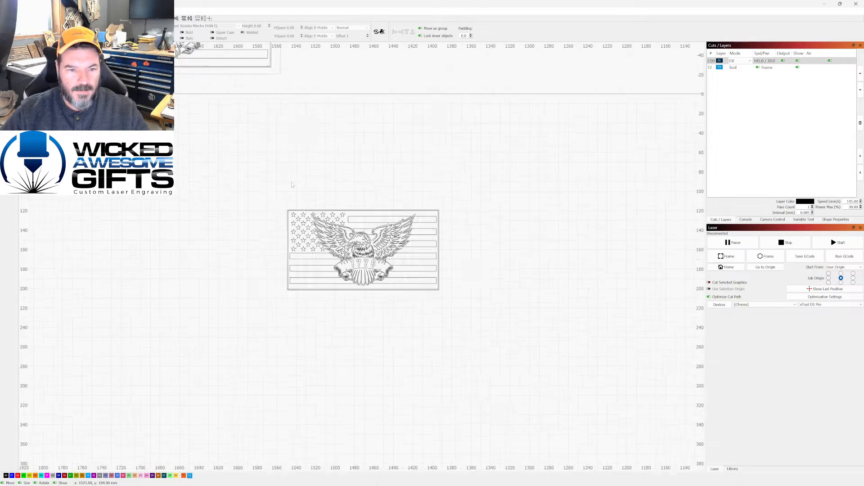
scroll(265, 215, down, 5)
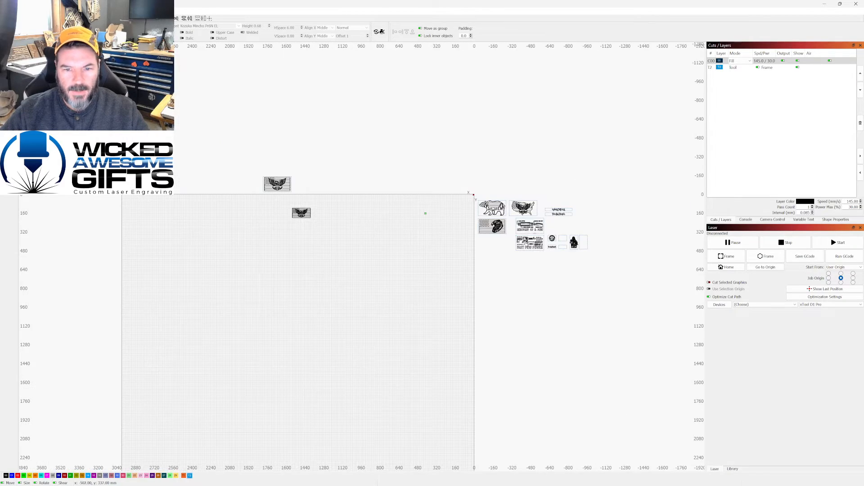
scroll(554, 231, up, 4)
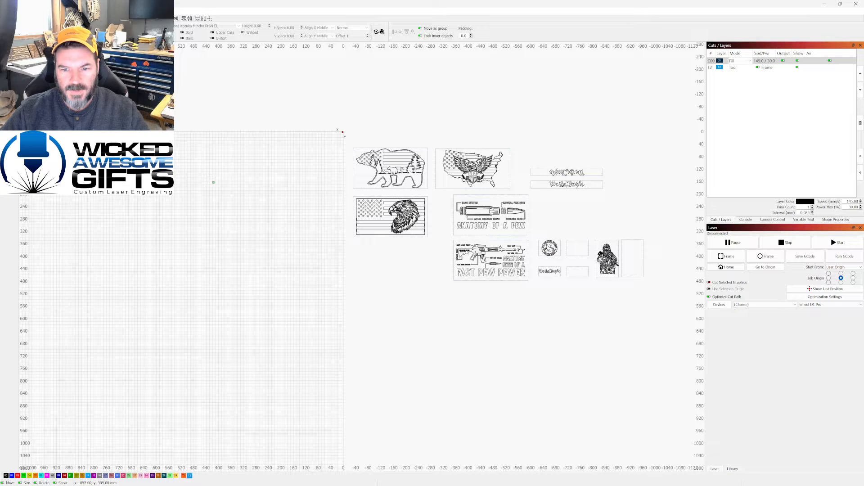
drag(608, 259, 251, 218)
- Move the smaller eagle flag off the work area, placing it above the upper boundary
scroll(296, 208, down, 3)
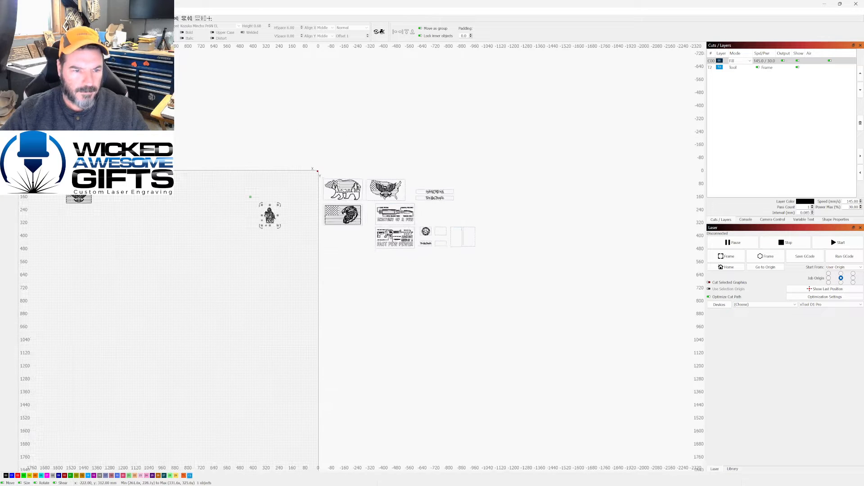
scroll(354, 221, down, 2)
drag(187, 219, 182, 165)
- Inspect the soldier artwork's outlines up close, and open the engraving preview in a maximized window
scroll(303, 225, up, 3)
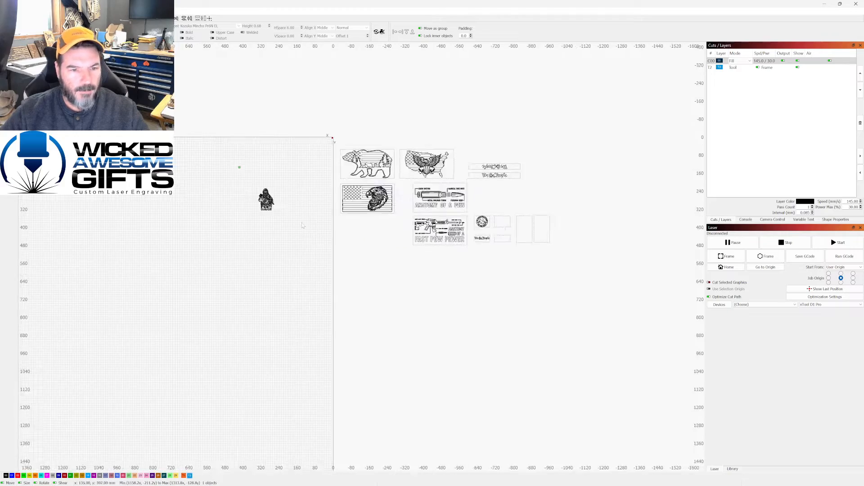
scroll(303, 225, up, 4)
scroll(270, 140, down, 3)
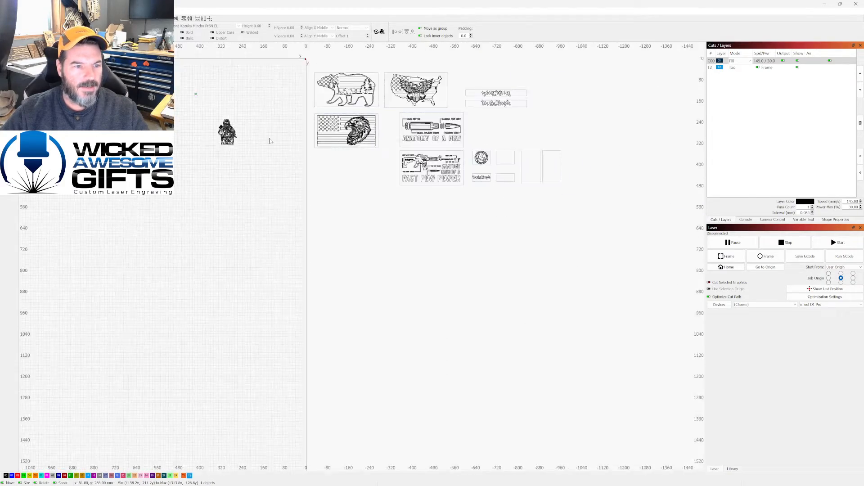
scroll(227, 124, up, 8)
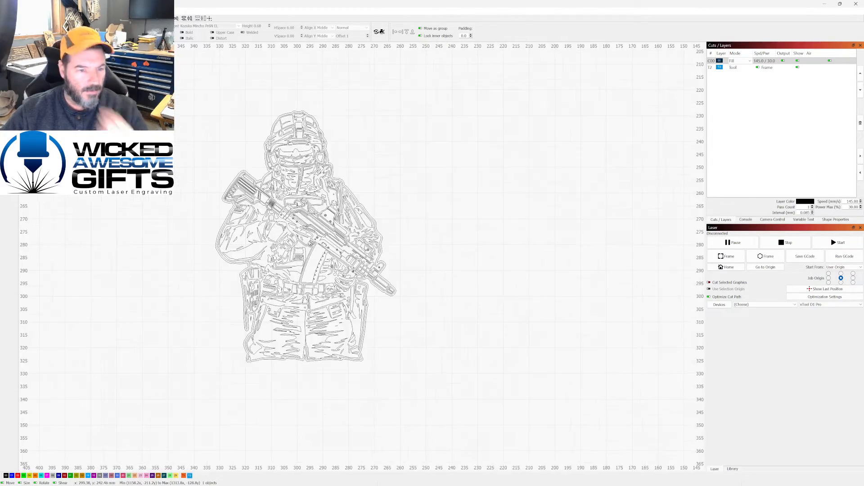
scroll(337, 197, up, 1)
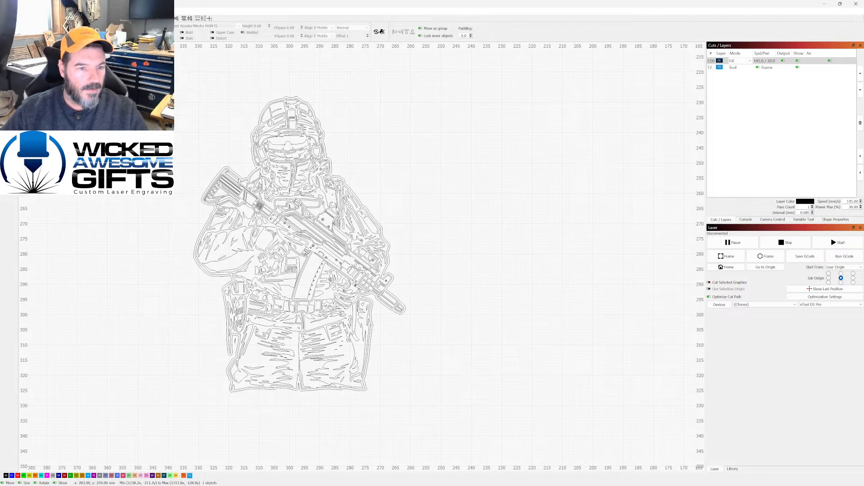
click(84, 11)
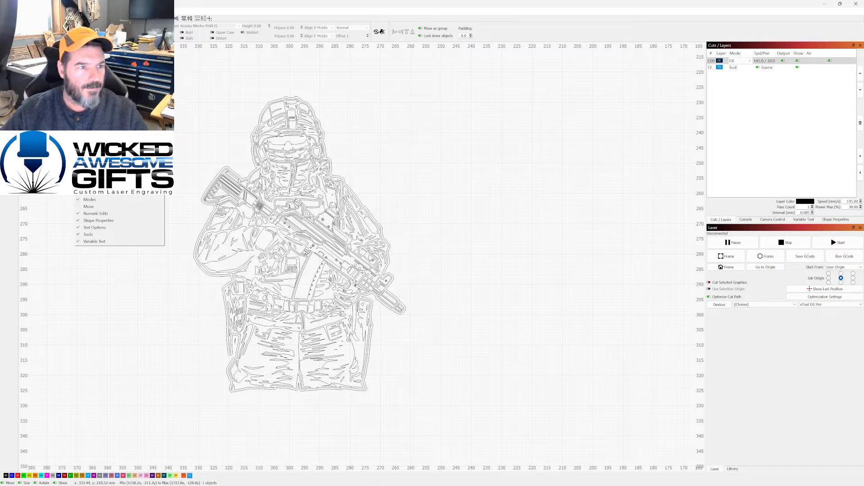
click(90, 27)
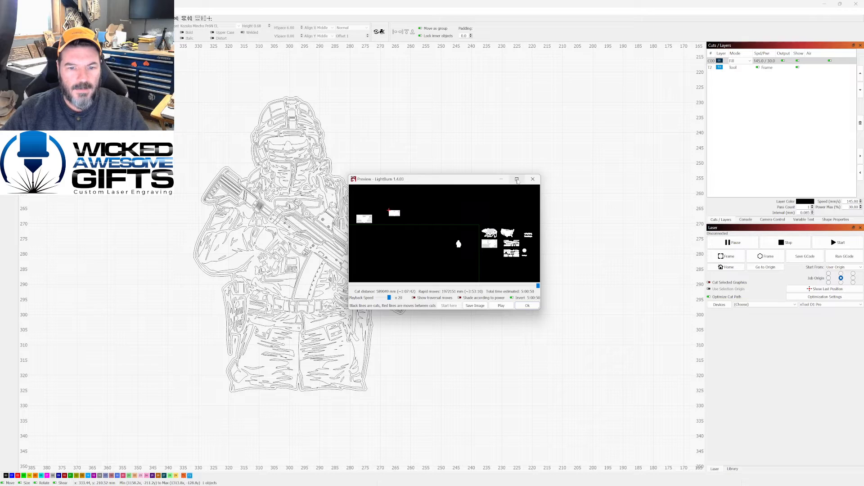
click(517, 179)
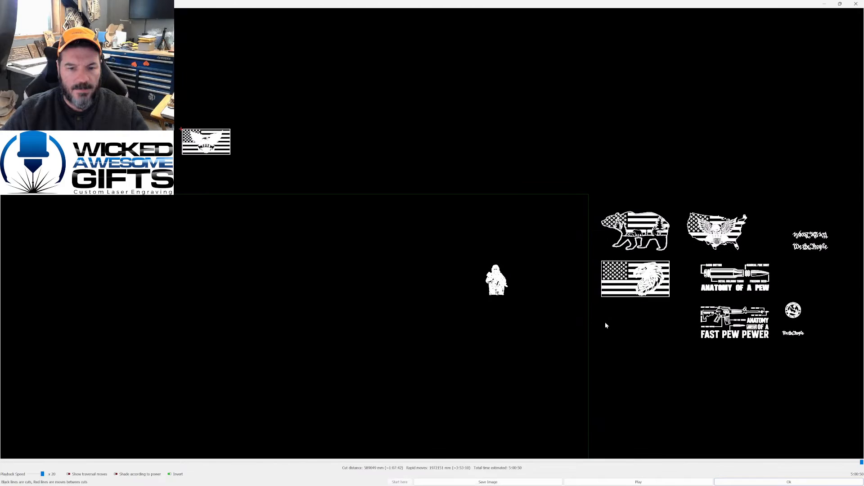
- Turn off color inversion in the preview, inspect the soldier artwork's engraved areas up close, and close the preview
click(179, 475)
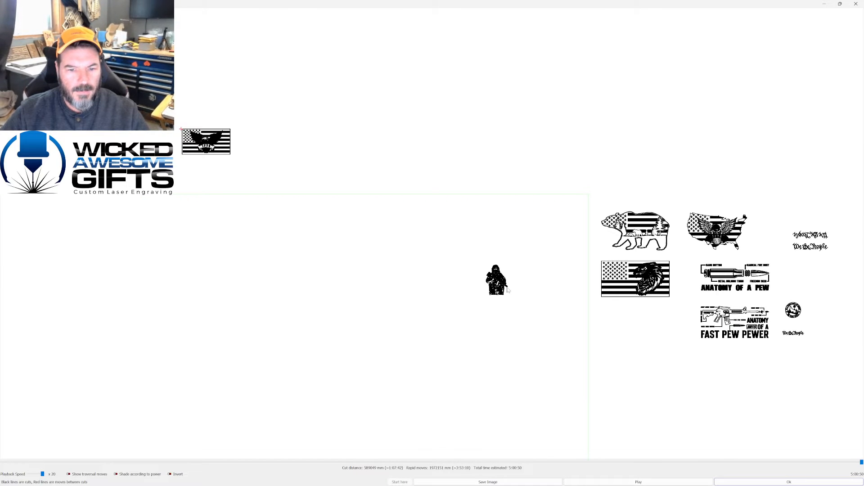
scroll(508, 290, up, 10)
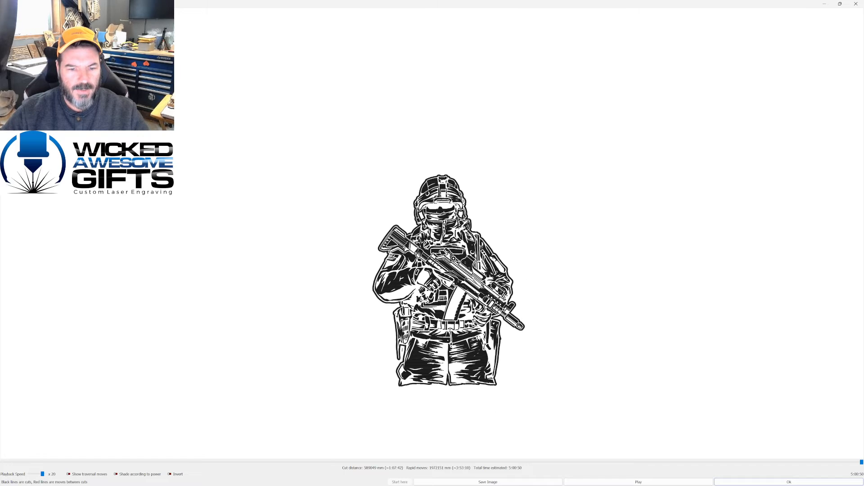
scroll(478, 389, up, 2)
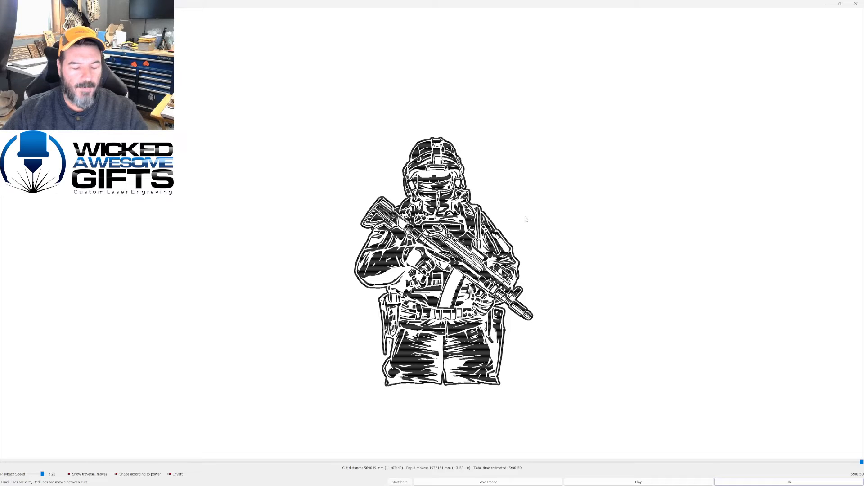
scroll(543, 250, up, 1)
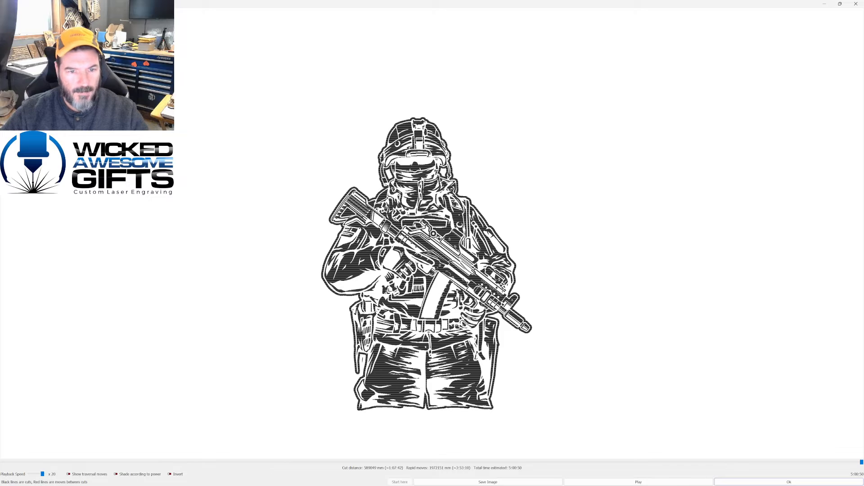
scroll(421, 177, down, 2)
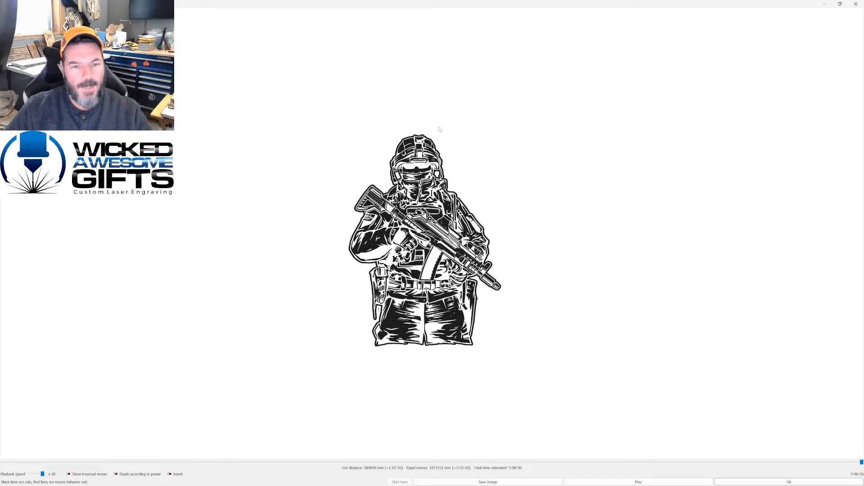
scroll(427, 171, up, 1)
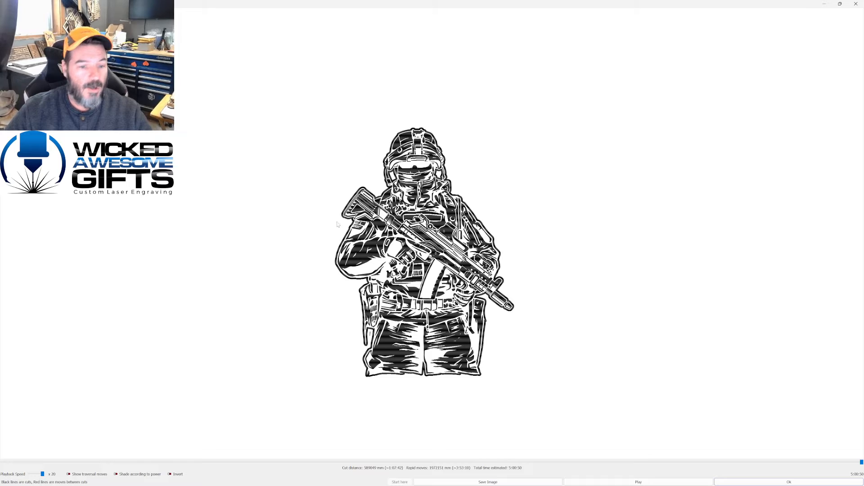
click(856, 4)
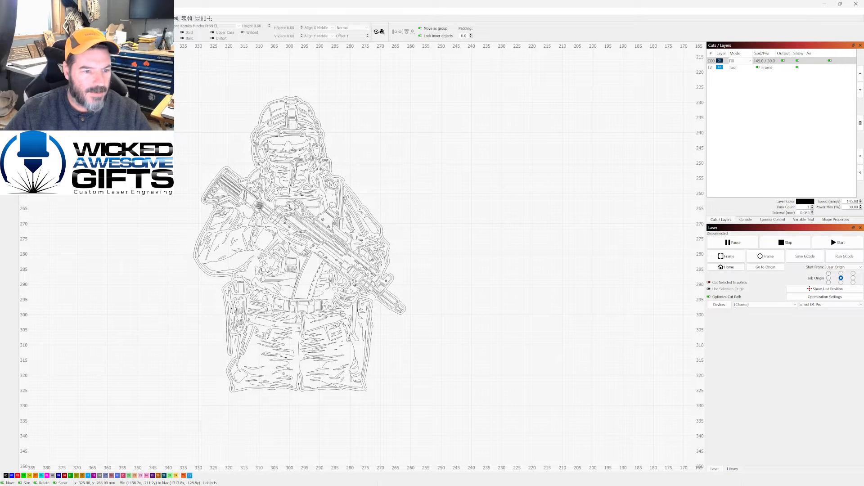
- Assign only the soldier's outermost outline to the T2 tool layer, leaving the remaining artwork on the fill layer
key(ctrl+a)
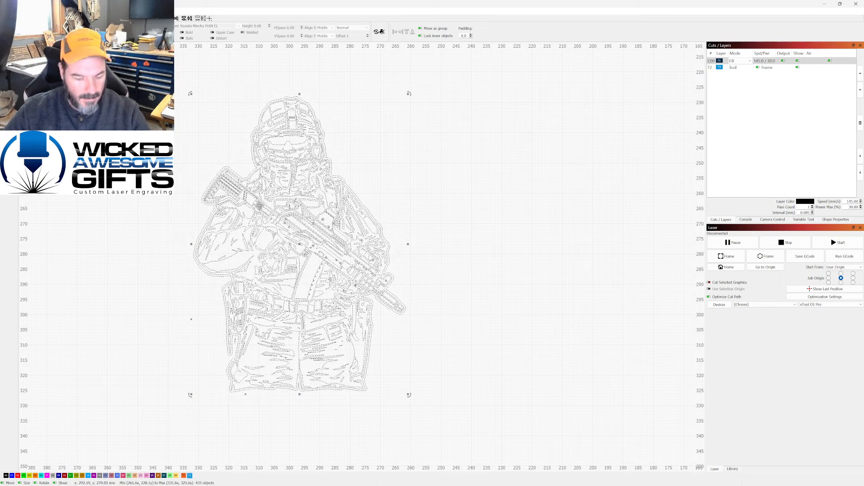
click(354, 153)
click(332, 163)
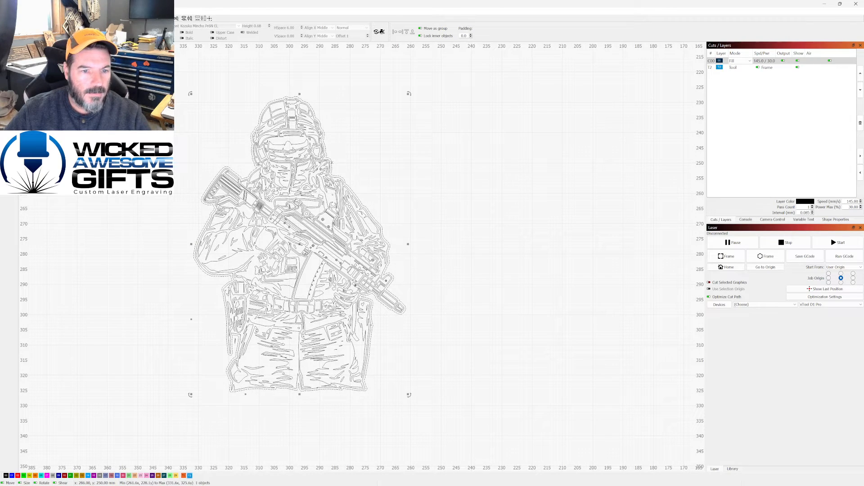
click(190, 476)
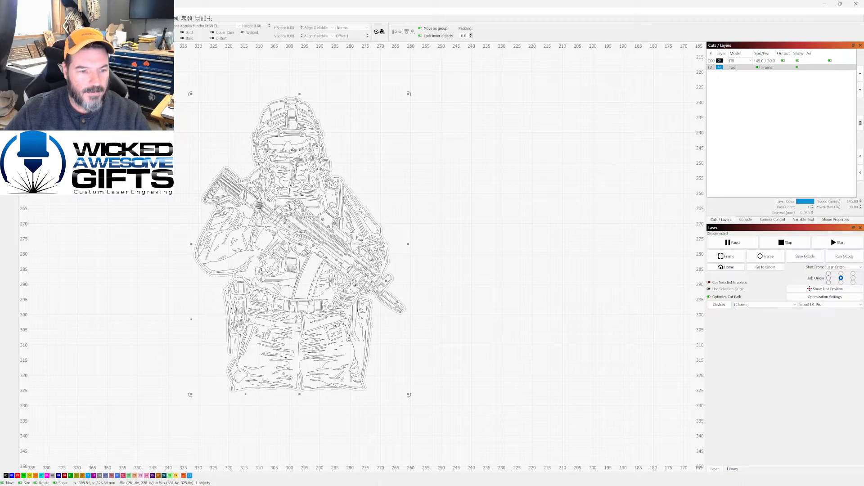
click(449, 203)
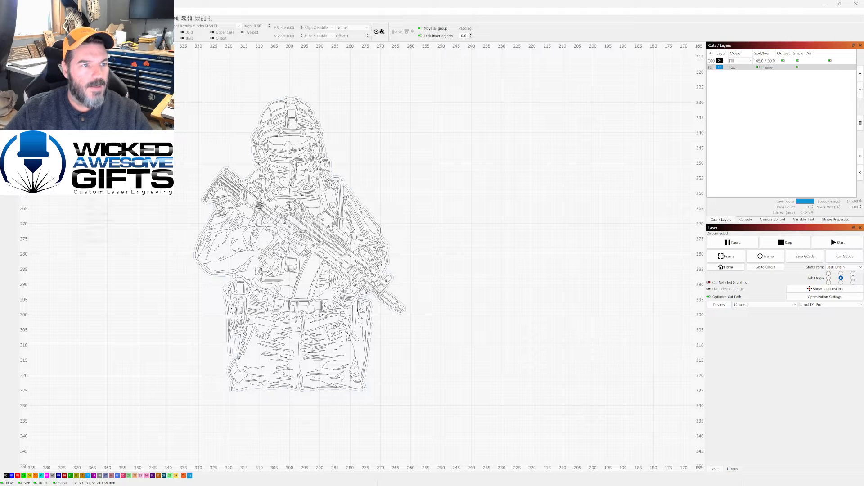
- Turn off color inversion in the engraving preview and accept the preview settings
key(alt+p)
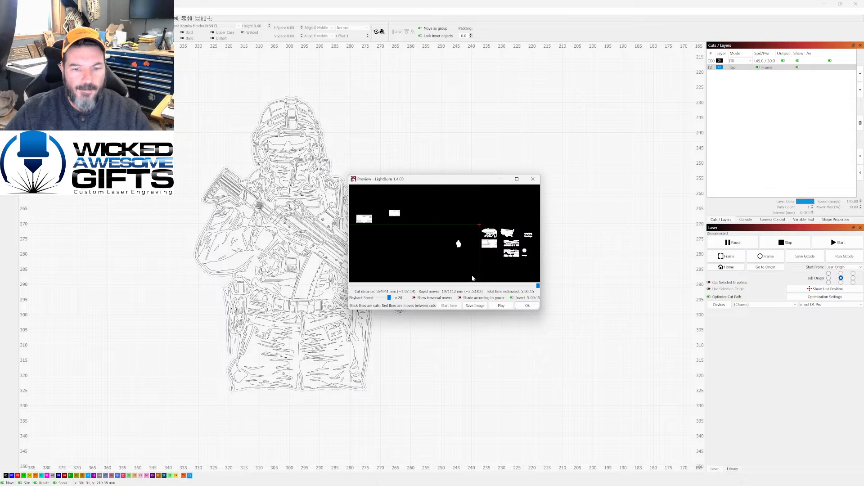
click(511, 297)
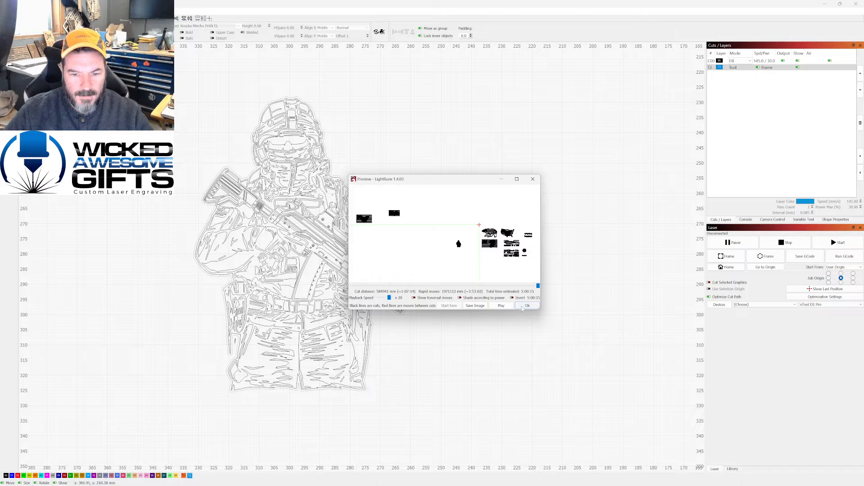
click(526, 306)
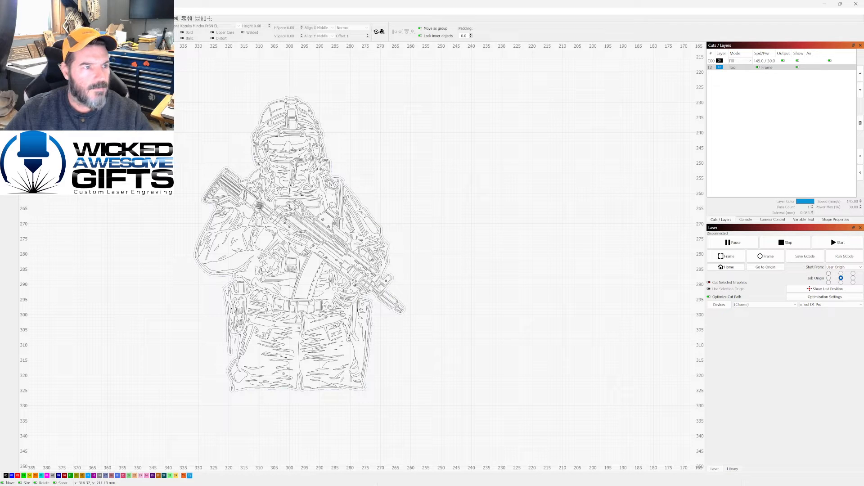
- Reopen the preview in a maximized window, inspect the soldier's fill with its outer outline on the tool layer, and close it
key(alt+p)
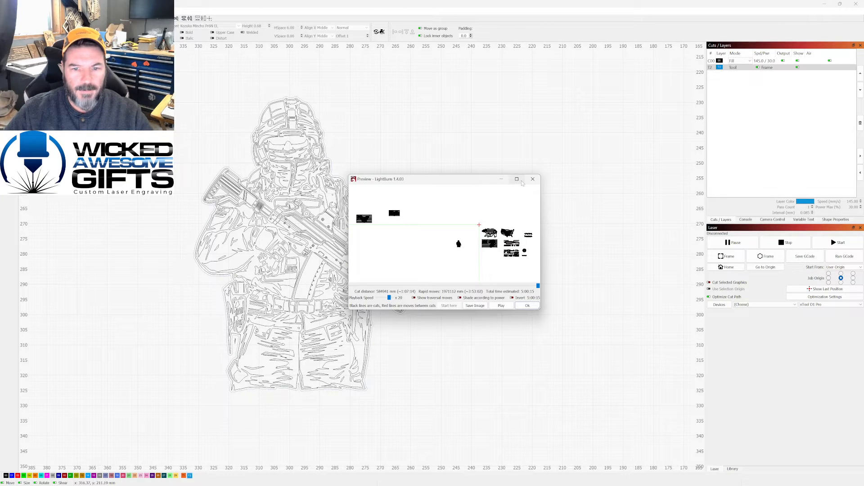
click(517, 179)
scroll(514, 266, up, 5)
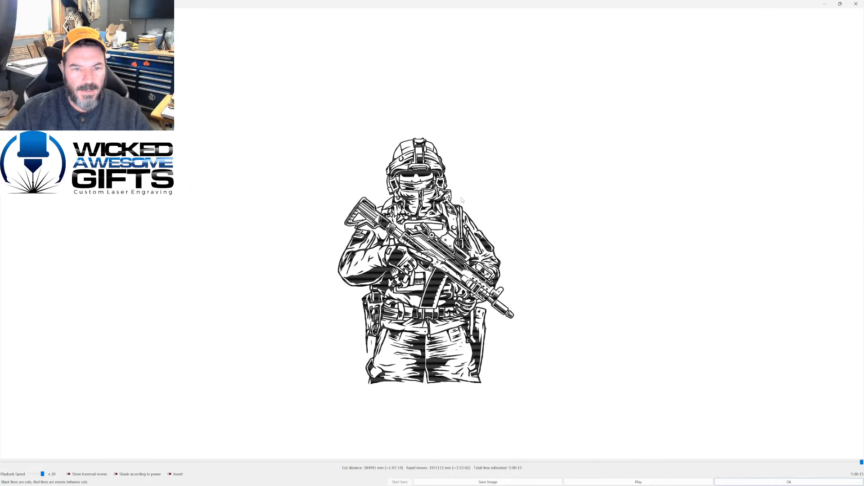
scroll(459, 399, up, 1)
scroll(479, 384, down, 1)
scroll(479, 383, up, 1)
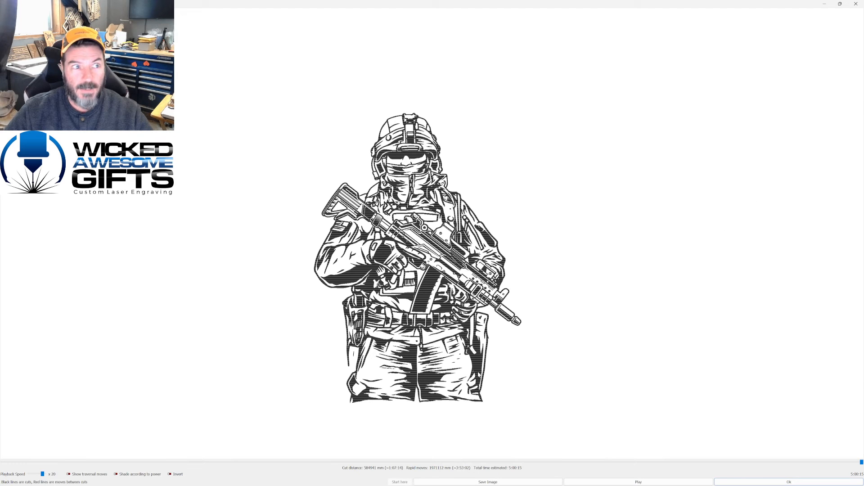
scroll(426, 388, up, 1)
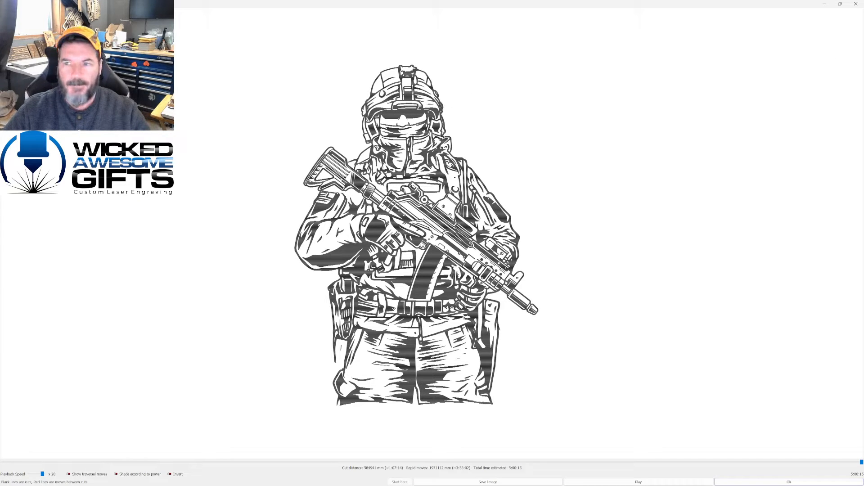
click(856, 4)
- Duplicate the complete soldier artwork including its outer outline and move the copy about 90 mm to the right of the original
scroll(500, 158, down, 1)
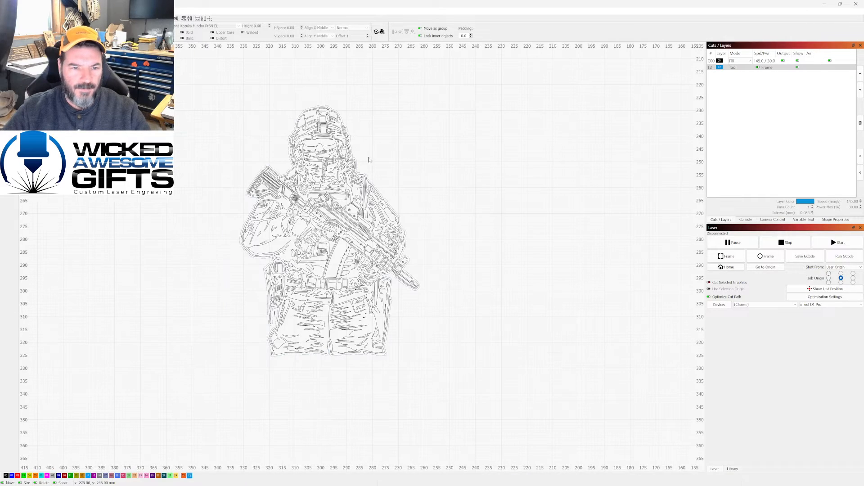
drag(187, 87, 468, 376)
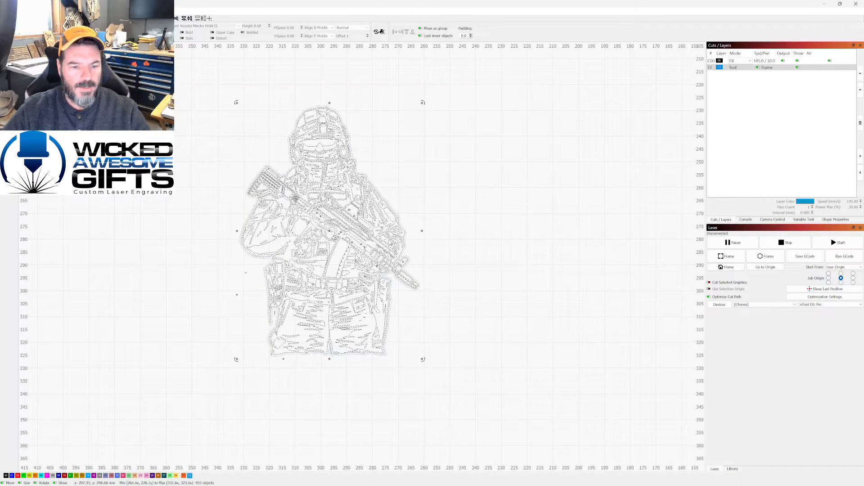
scroll(399, 239, down, 2)
scroll(399, 239, up, 2)
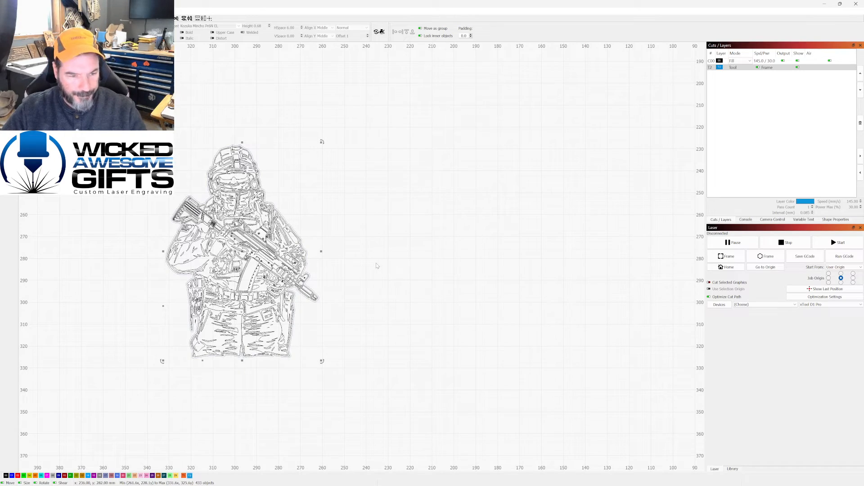
key(ctrl+d)
key(Right)
key(Right)
key(Right)
key(Right)
key(Right)
key(Right)
key(Right)
key(Right)
key(Right)
key(Right)
key(Right)
key(Right)
key(Right)
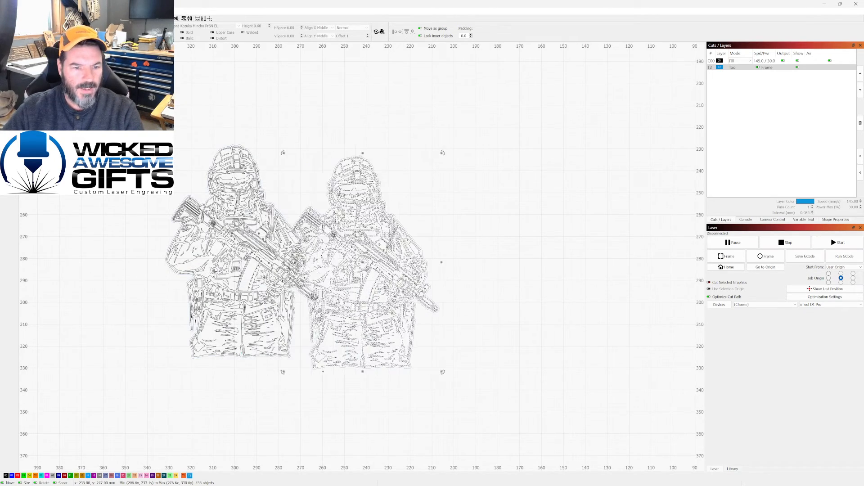
key(Right)
key(Right)
key(Right)
key(Right)
key(Right)
key(Right)
key(Right)
key(Right)
key(Right)
key(Right)
key(Right)
key(Right)
key(Right)
key(Right)
key(Right)
key(Right)
key(Right)
key(Right)
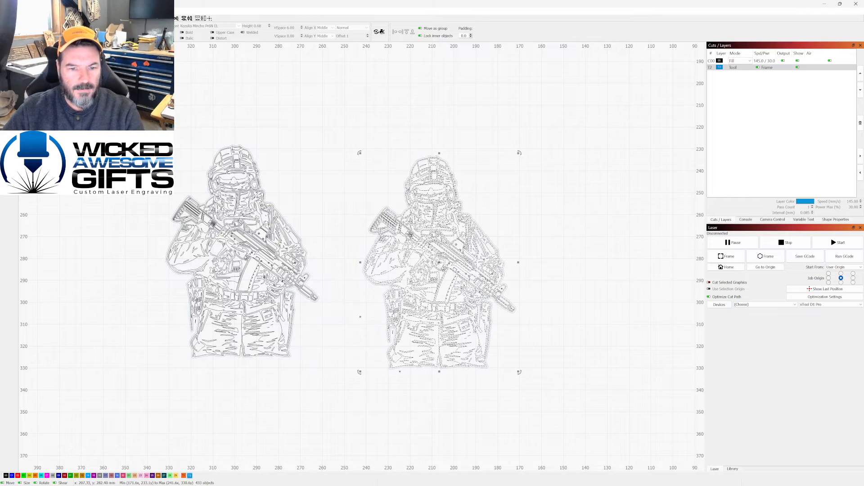
- Shift the copied soldier closer to the original and place it level with it, keeping a small gap between them
key(Escape)
key(Left)
key(Left)
key(Left)
key(Left)
key(Left)
key(Left)
key(Left)
key(Left)
key(Left)
key(Left)
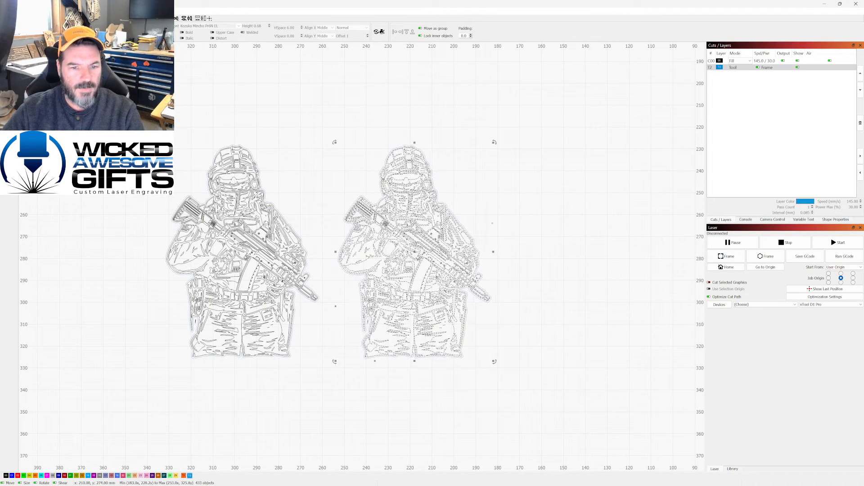
- Delete the copied soldier's outermost tool-layer outline, keeping the one around the original
click(516, 216)
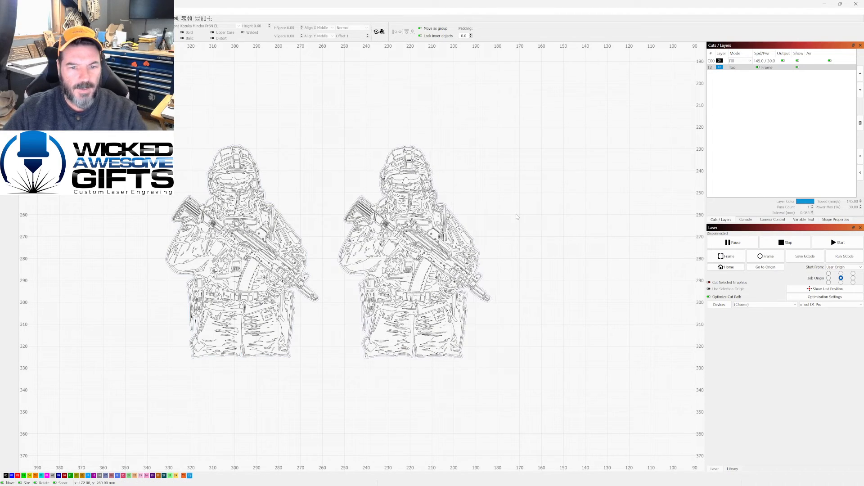
click(463, 226)
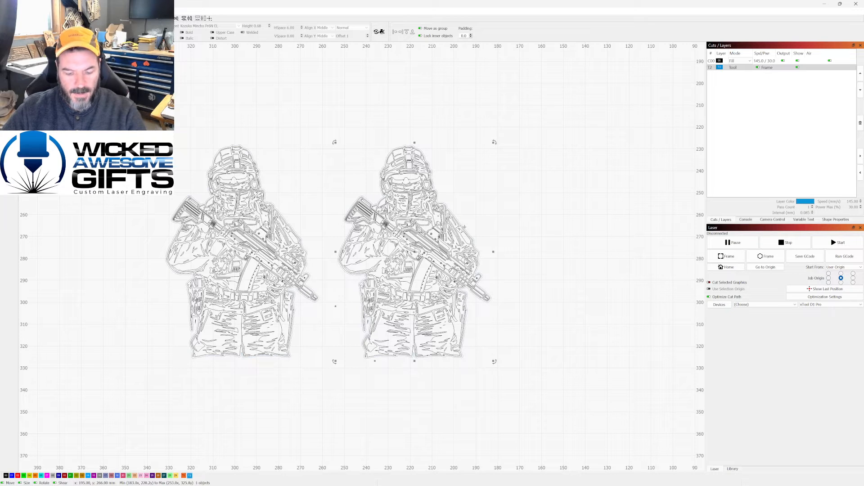
click(479, 214)
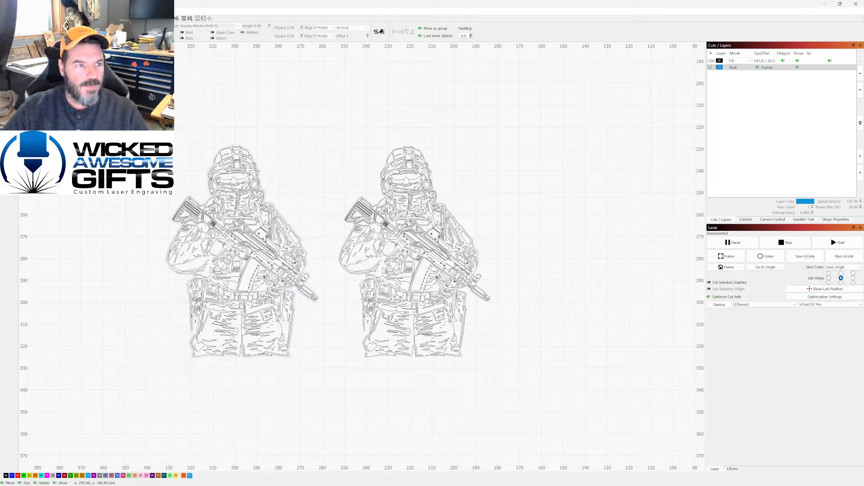
- Preview the original and copied soldiers in a maximized window, compare their engraved fills side by side, and close the preview
click(85, 12)
click(92, 28)
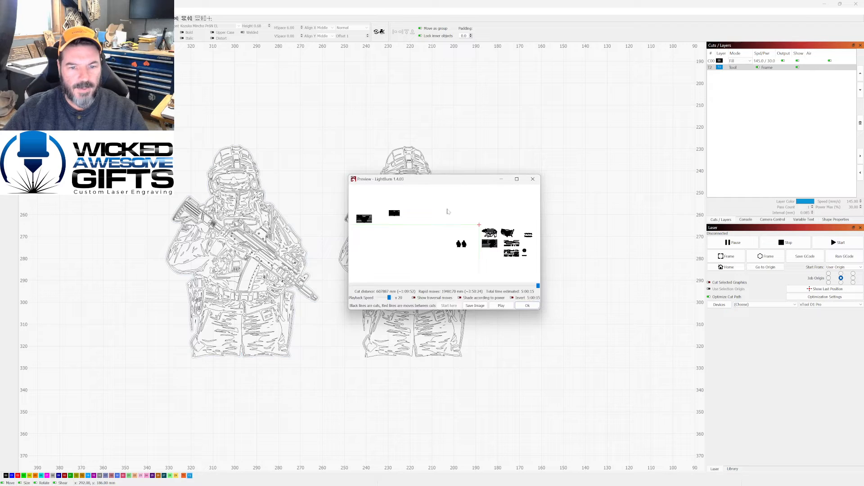
scroll(468, 250, up, 5)
click(517, 179)
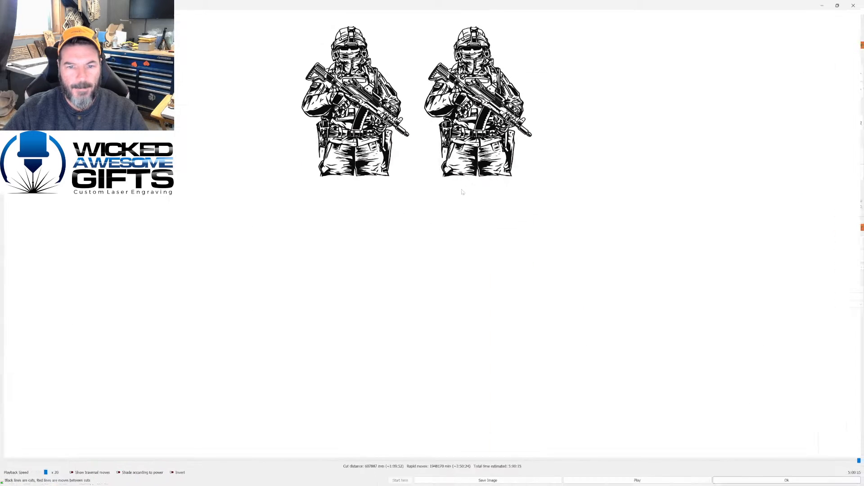
scroll(462, 192, down, 3)
scroll(436, 184, up, 8)
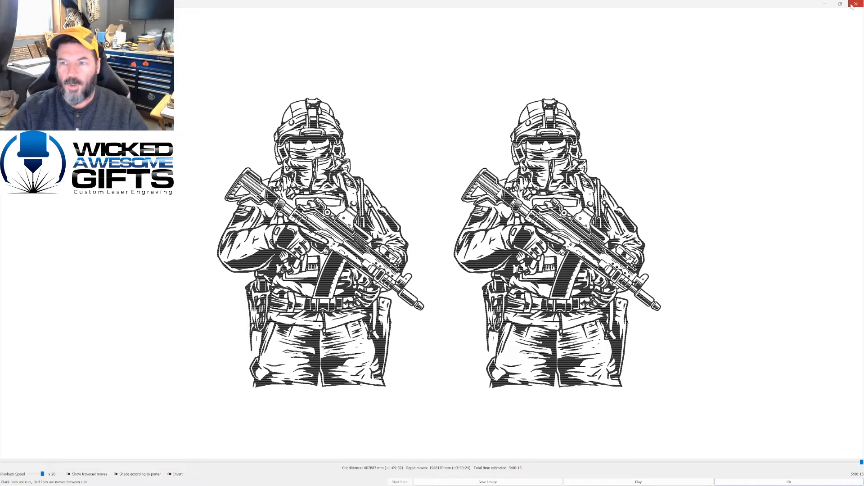
key(Escape)
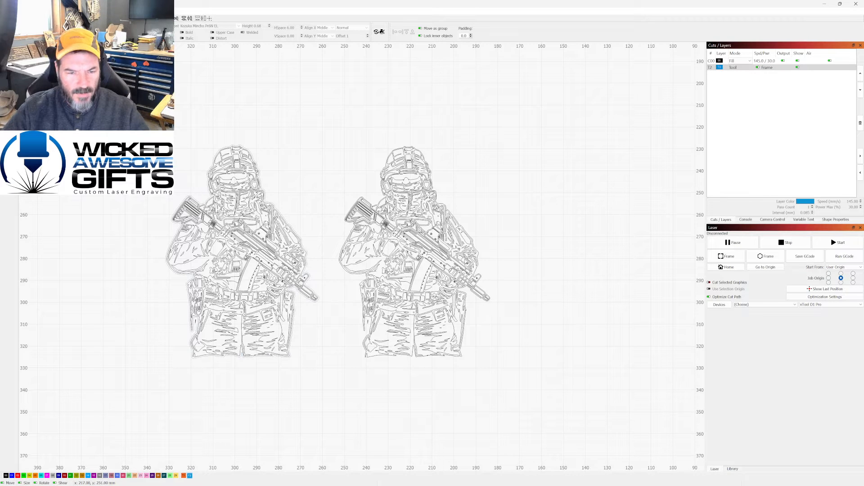
- Select the copied soldier's remaining outer contour and examine its path around the arm, legs and helmet at close range
click(414, 194)
scroll(366, 230, up, 2)
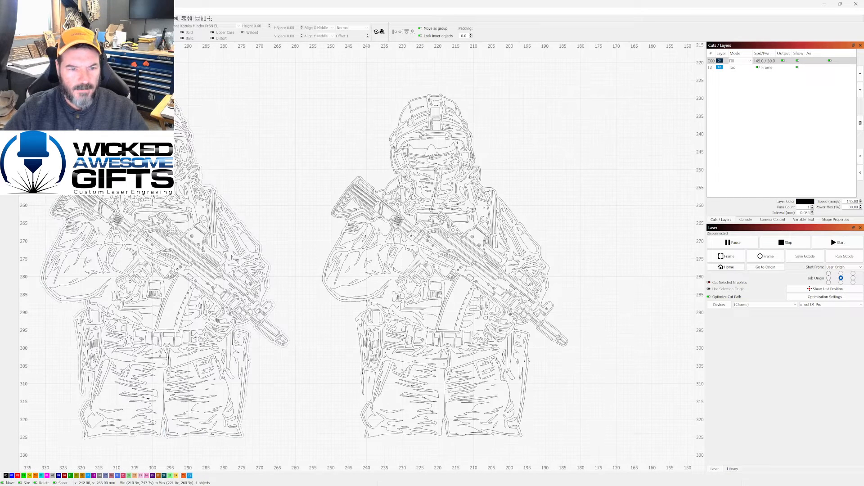
scroll(350, 290, up, 3)
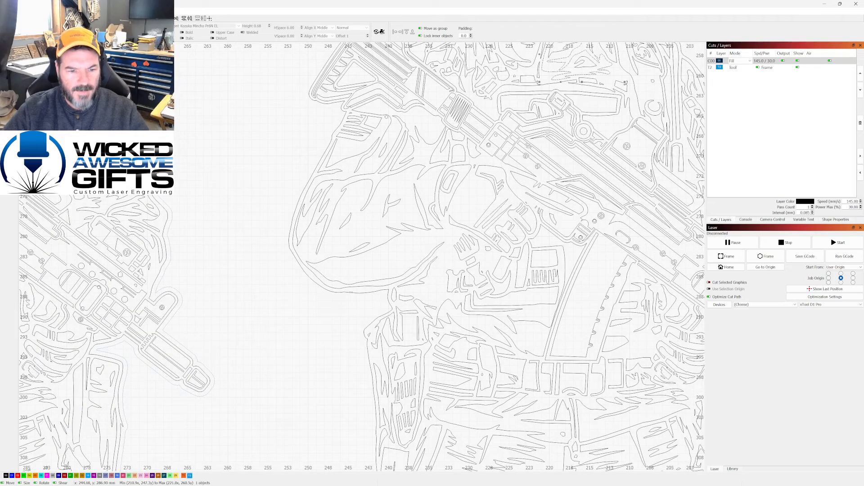
key(Escape)
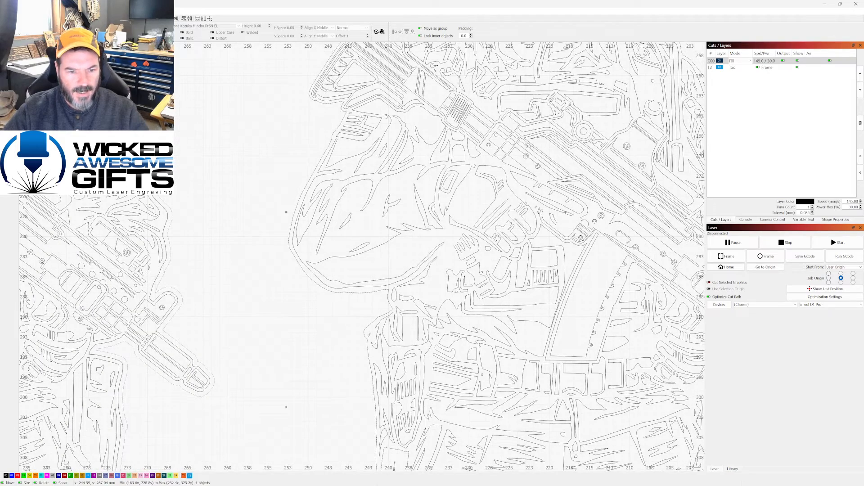
scroll(372, 297, down, 3)
click(400, 239)
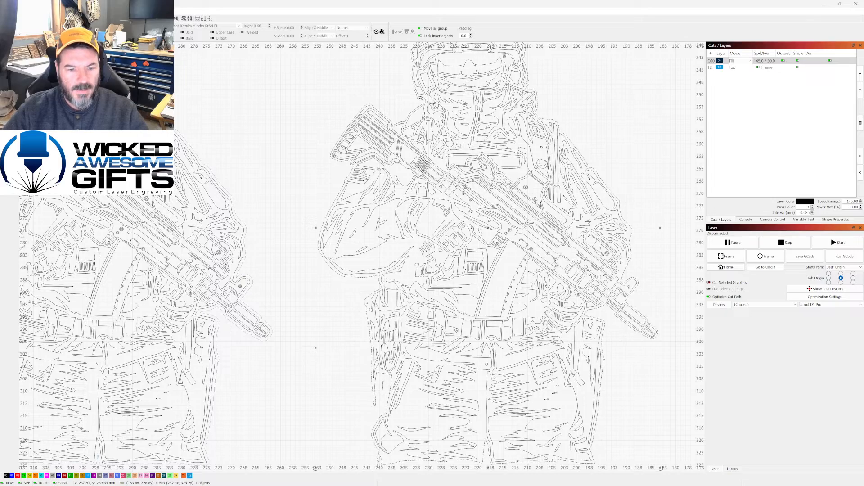
scroll(403, 269, down, 3)
scroll(418, 333, up, 4)
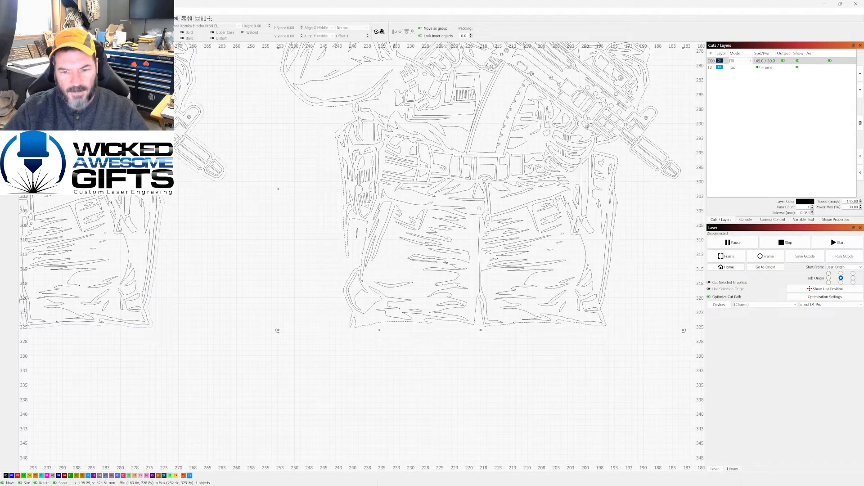
scroll(600, 89, down, 5)
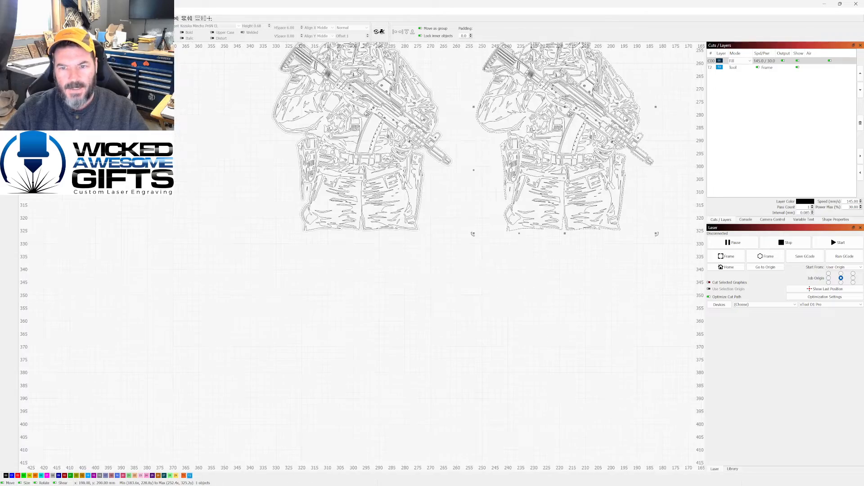
scroll(600, 89, up, 5)
scroll(600, 89, up, 1)
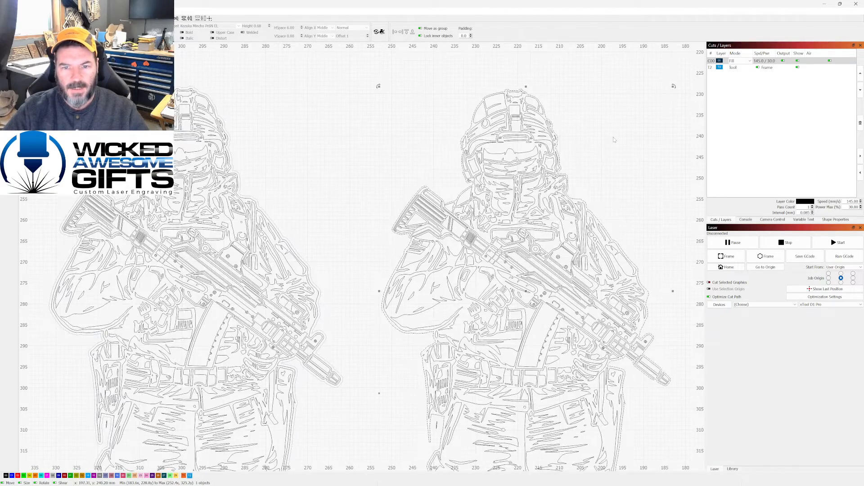
scroll(567, 176, up, 4)
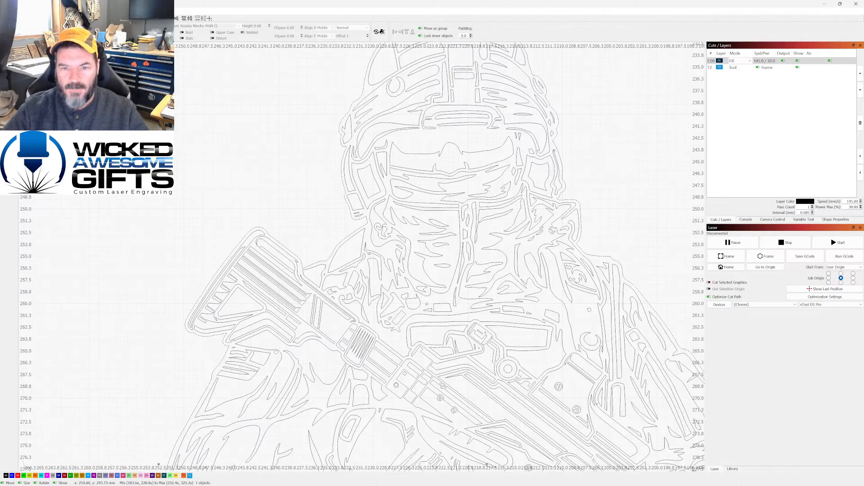
scroll(507, 165, down, 4)
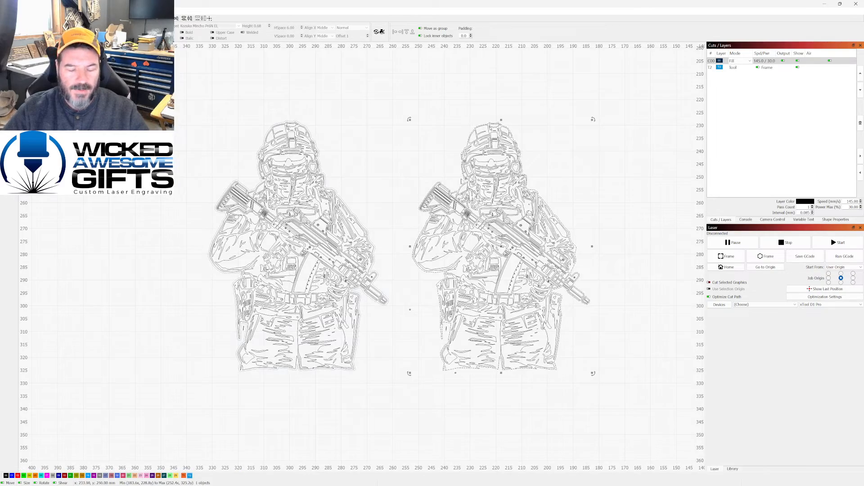
- Shift the complete original soldier, including its outer outline, about 20 mm to the left, away from the copy
scroll(386, 180, down, 1)
drag(232, 110, 404, 363)
key(Left)
key(Left)
key(Left)
key(Left)
key(Left)
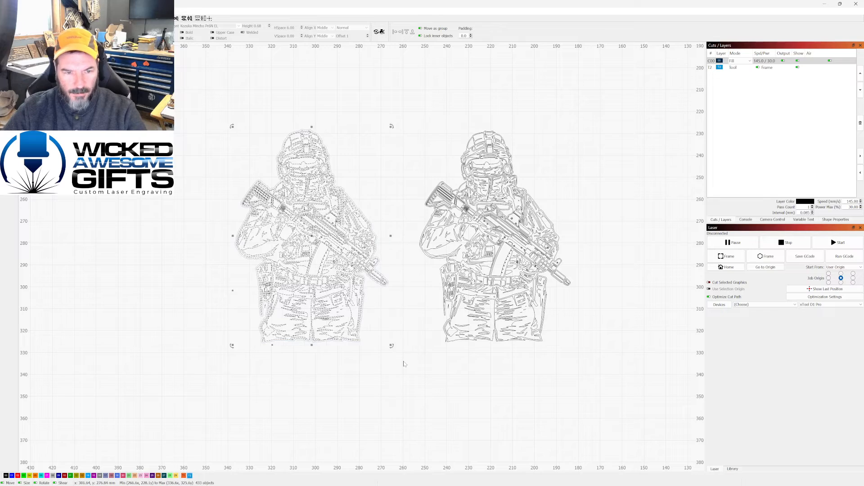
click(563, 160)
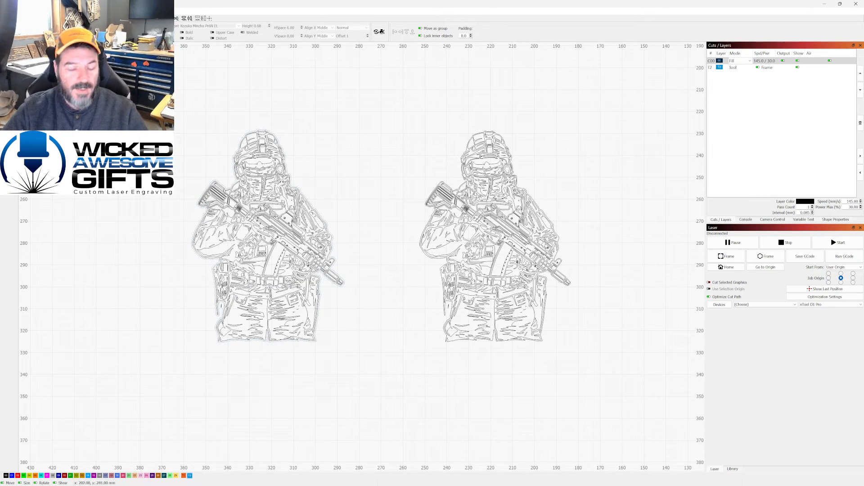
- Assign the copied soldier's outer contour to the T2 tool layer and clear the selection
scroll(554, 235, up, 2)
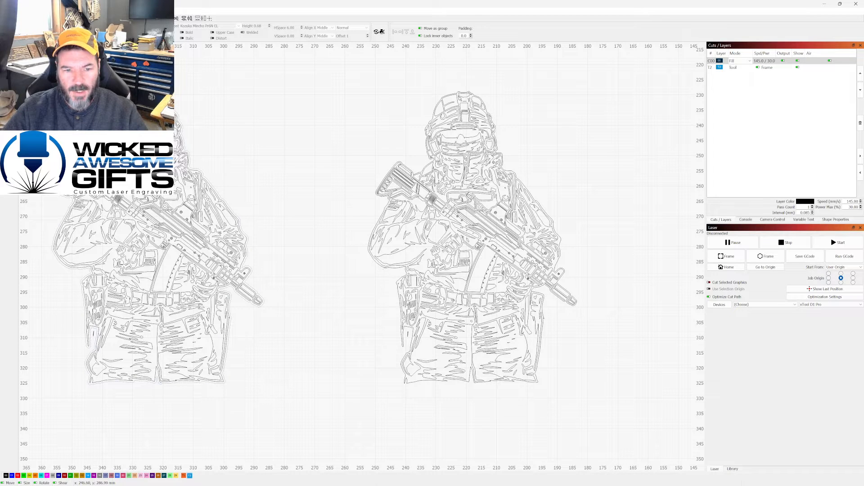
click(386, 268)
scroll(427, 241, up, 2)
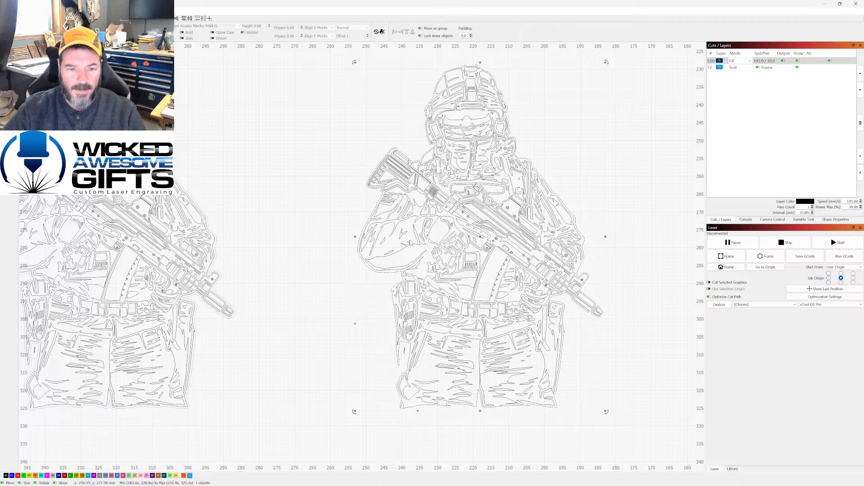
click(190, 476)
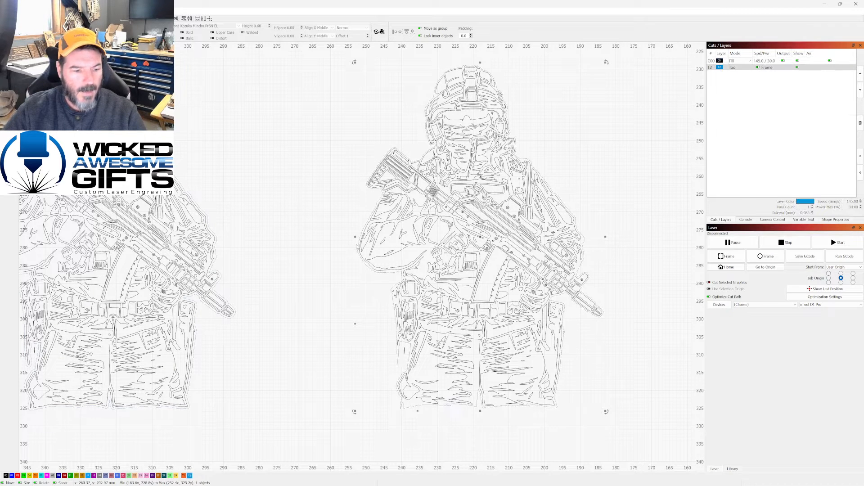
click(328, 198)
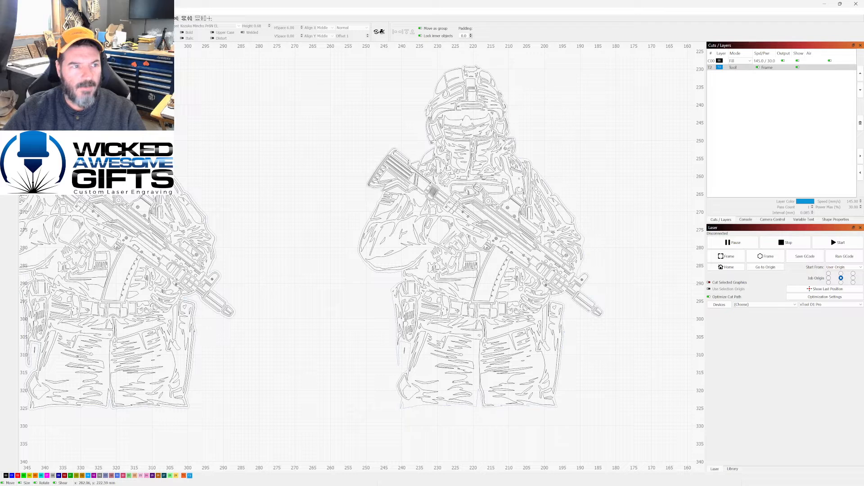
- Preview the engraving in a maximized window and compare the fills of the original and copied soldiers at close range
click(84, 11)
click(90, 26)
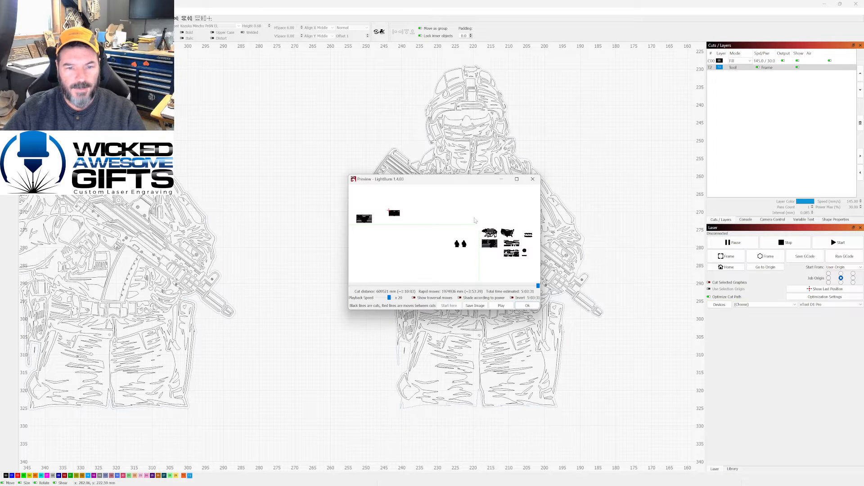
click(517, 178)
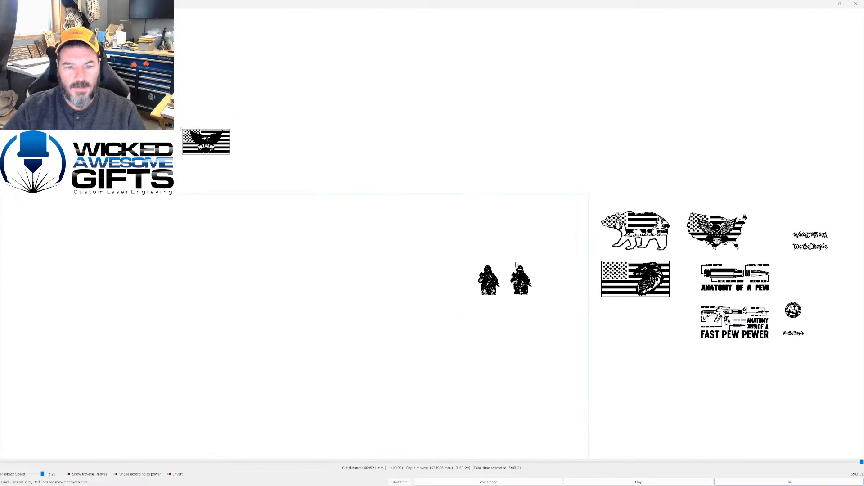
scroll(503, 276, up, 5)
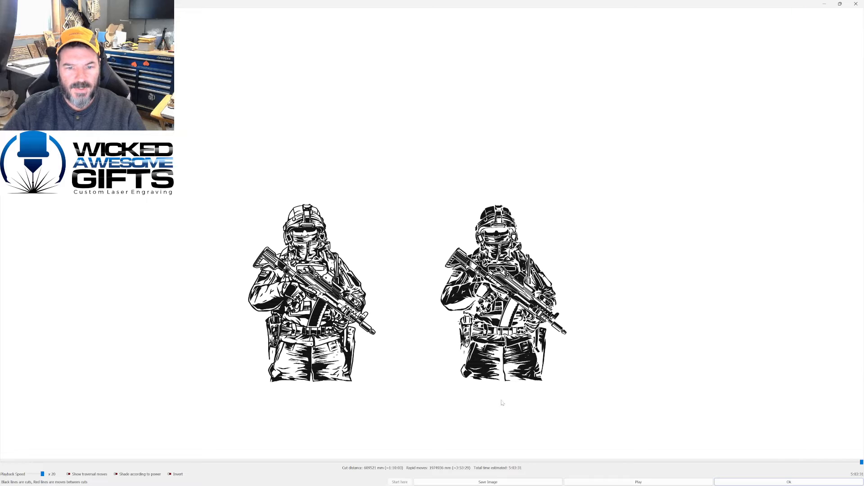
scroll(501, 405, up, 3)
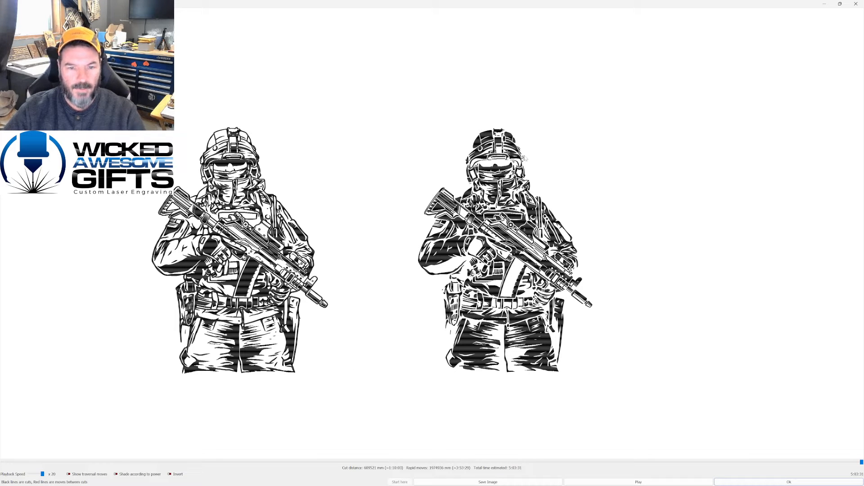
scroll(557, 181, up, 1)
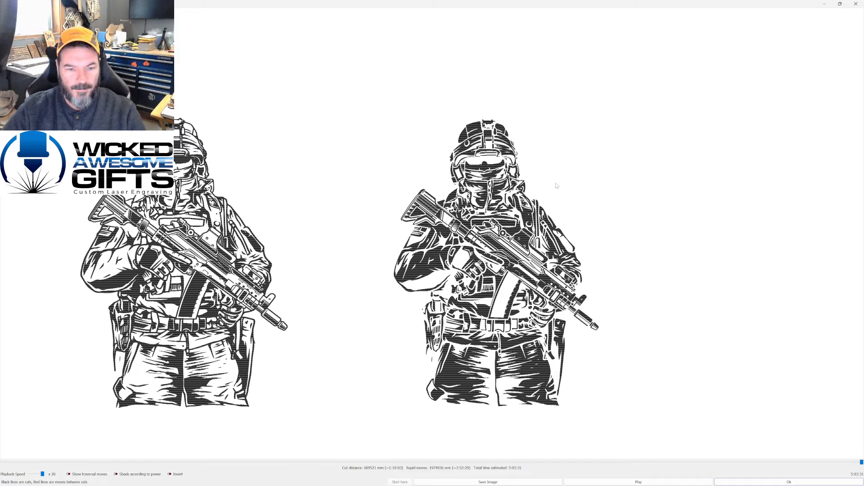
scroll(557, 186, down, 1)
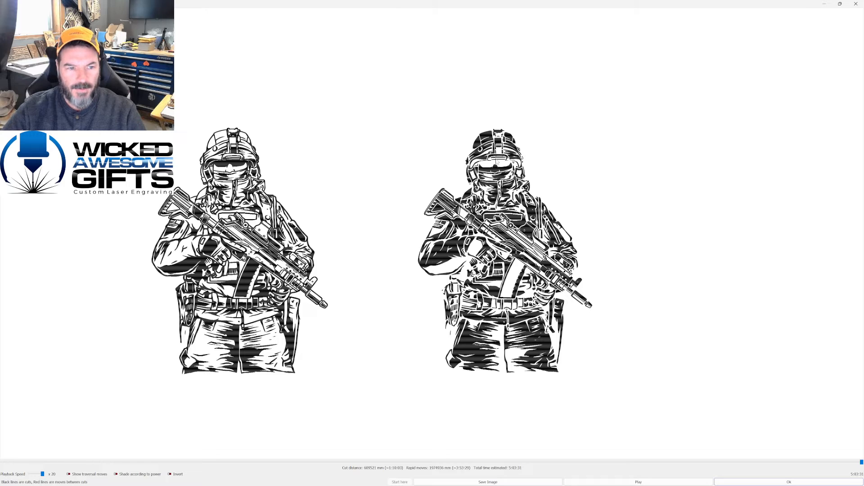
scroll(497, 161, up, 1)
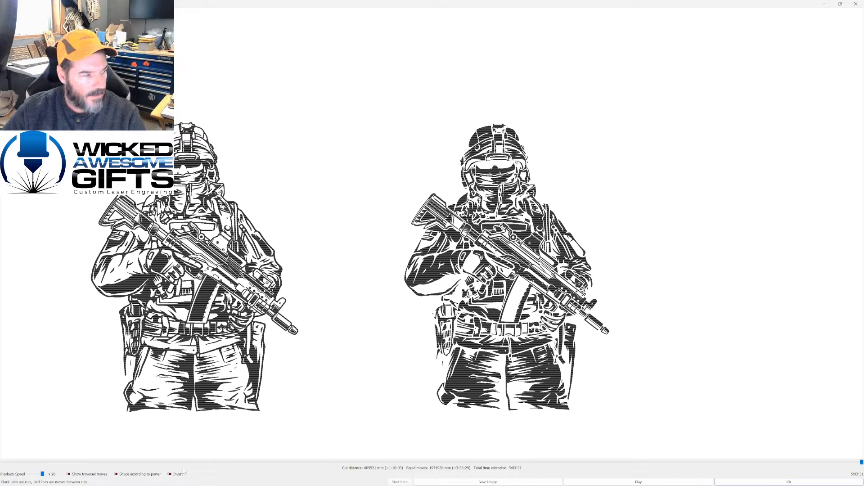
- Compare both soldiers with the preview's Invert option on and off, then close the preview with inversion off
click(170, 474)
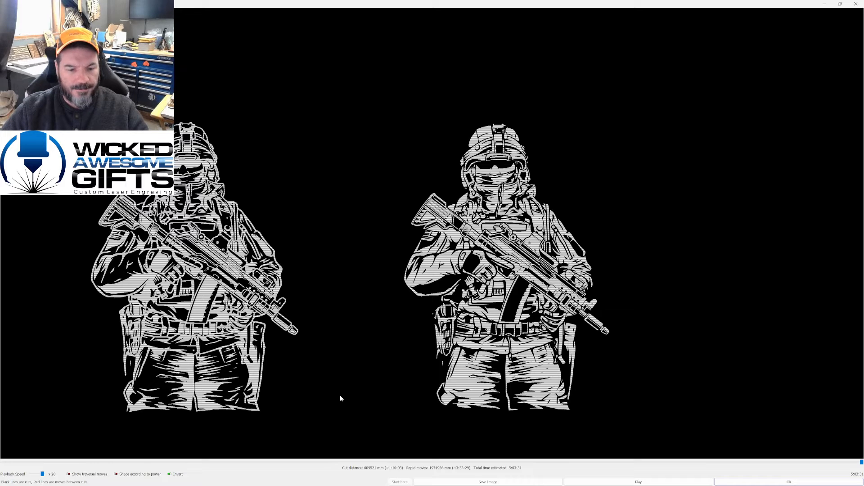
click(170, 475)
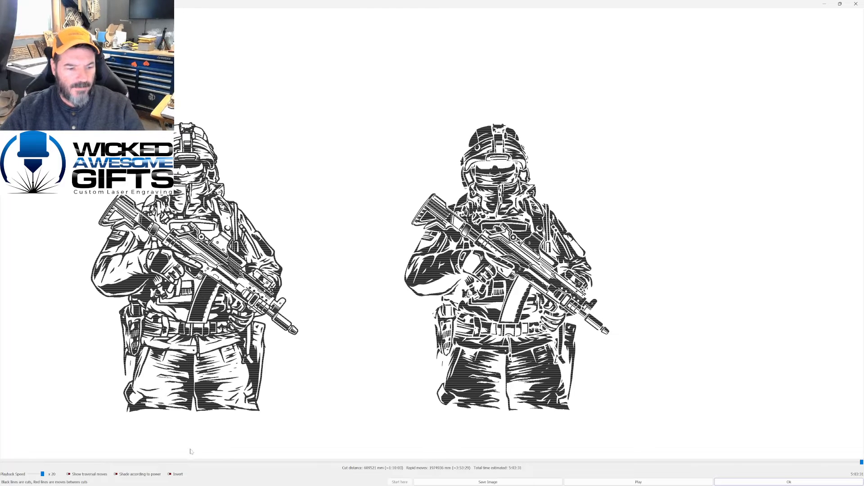
click(170, 475)
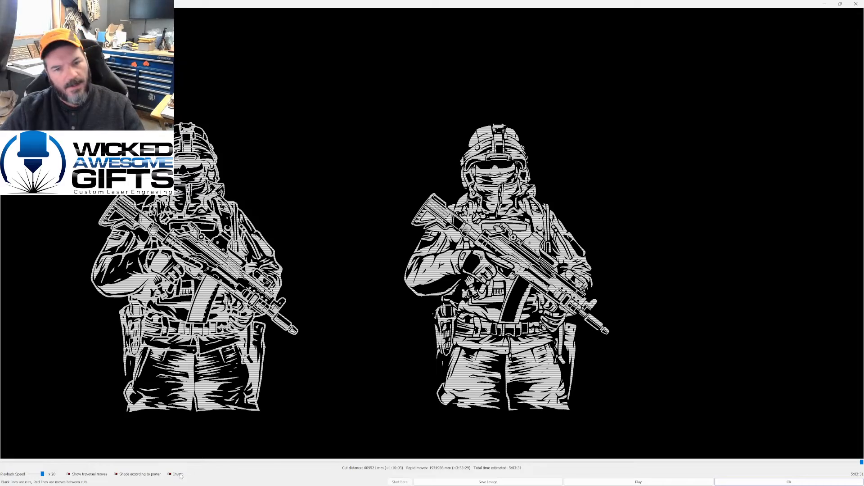
click(178, 475)
click(856, 4)
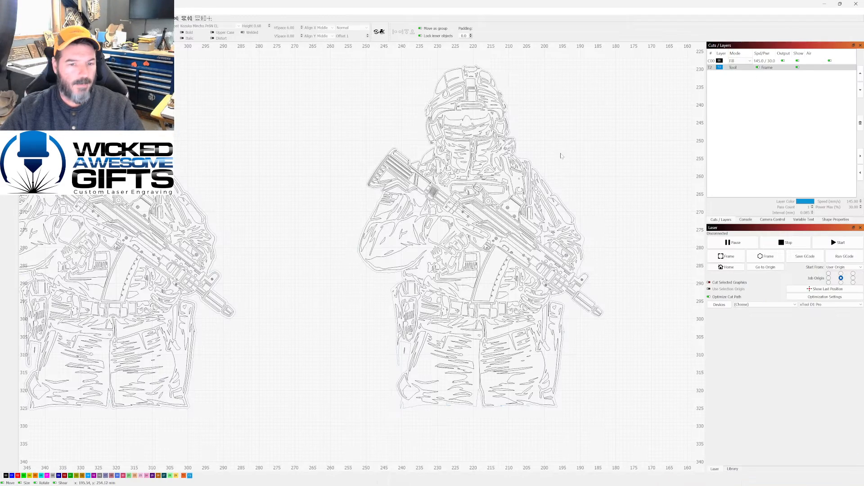
- Delete the entire copied soldier, keeping only the original with its outer outline
scroll(561, 155, down, 3)
drag(457, 88, 588, 308)
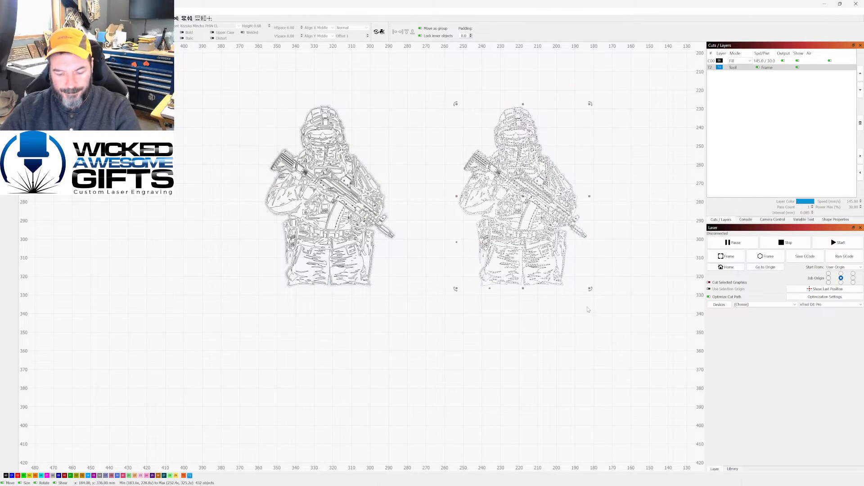
key(Delete)
scroll(588, 305, down, 2)
scroll(539, 252, up, 5)
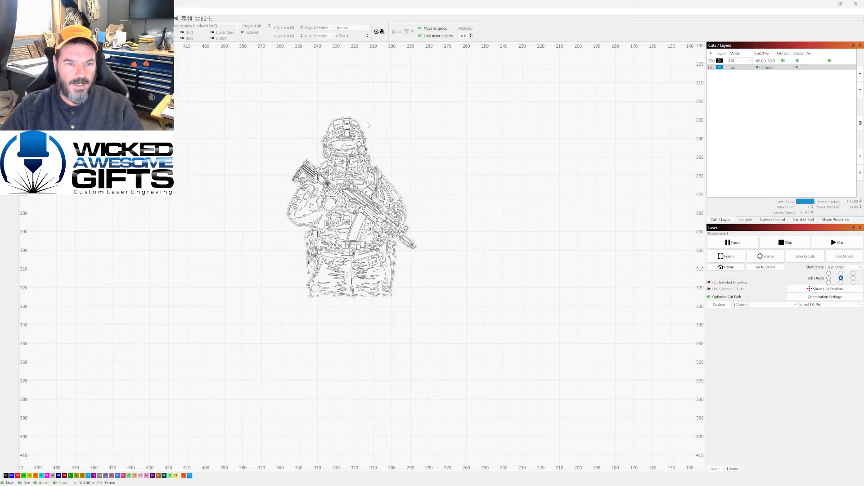
scroll(283, 296, up, 1)
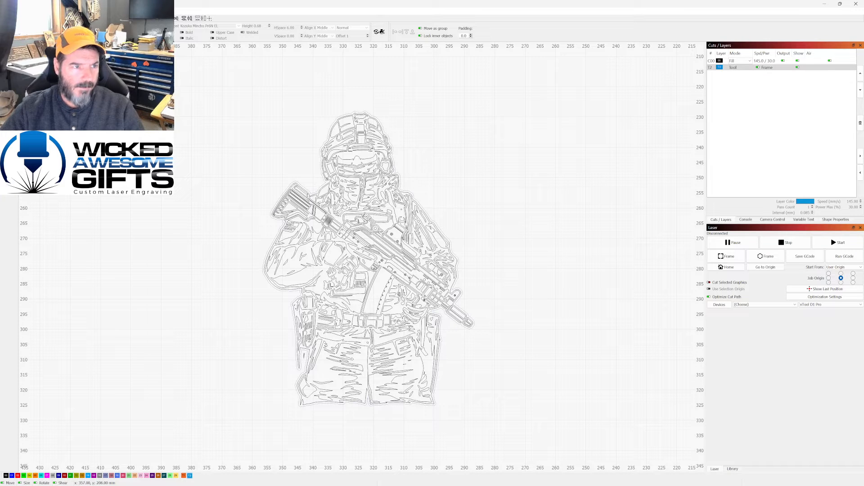
- Preview the remaining soldier in a maximized window, compare its normal and inverted engraving, and close the preview
key(alt+p)
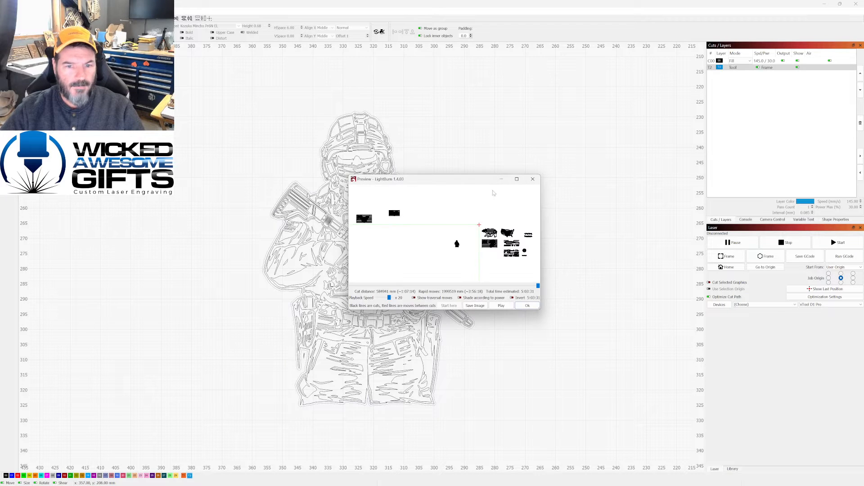
click(517, 179)
scroll(468, 261, up, 5)
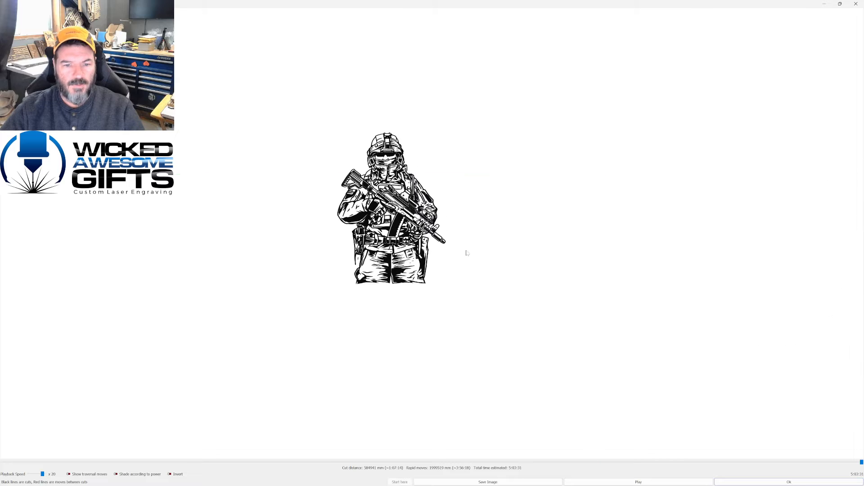
scroll(349, 122, up, 3)
scroll(439, 351, up, 1)
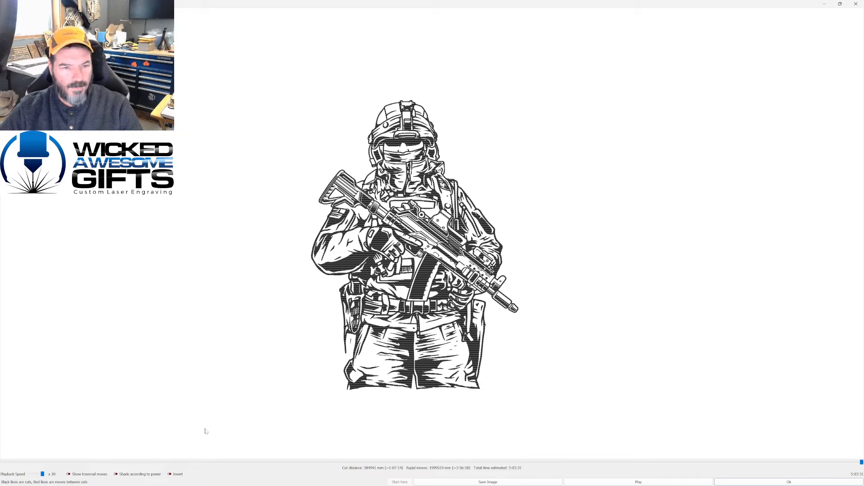
click(170, 475)
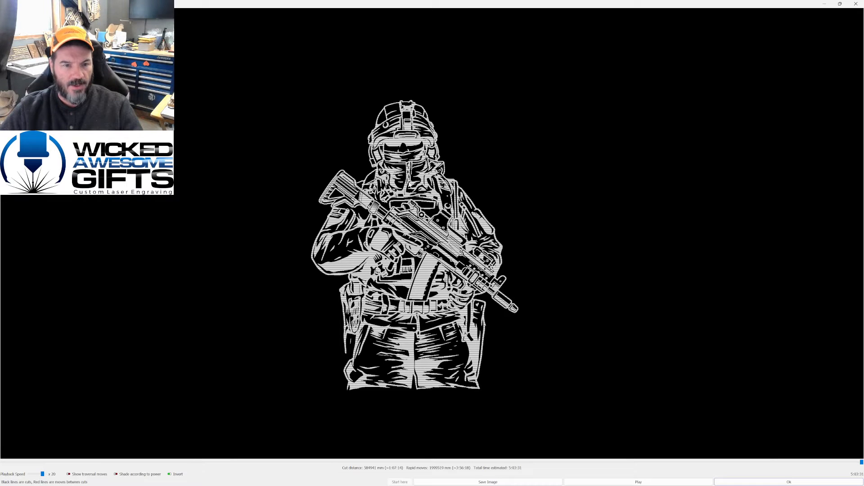
click(184, 475)
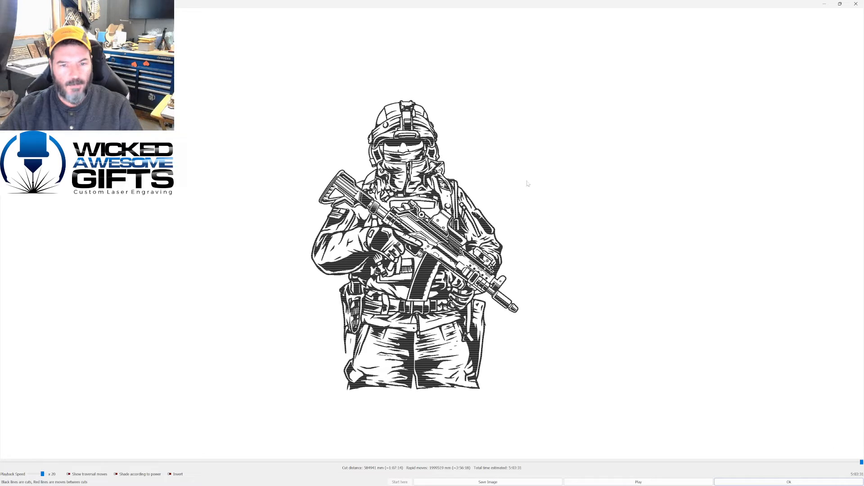
click(851, 3)
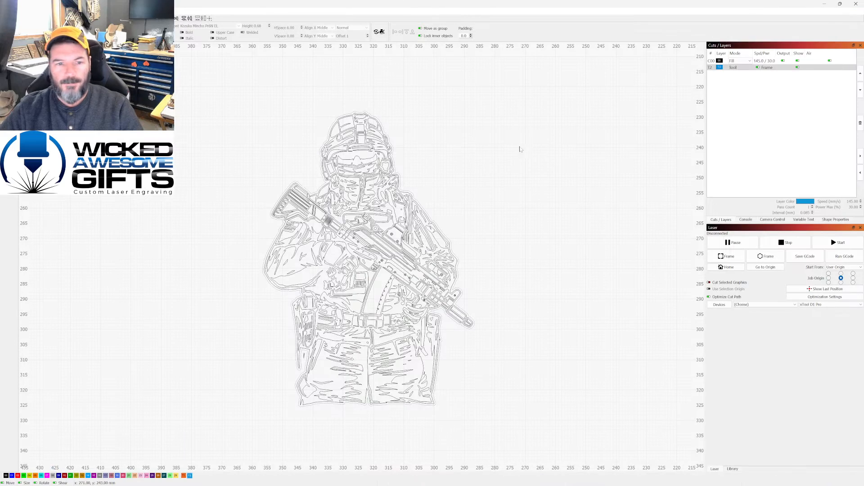
- Delete the outermost tool-layer outline around the soldier
scroll(432, 182, down, 2)
scroll(339, 181, up, 2)
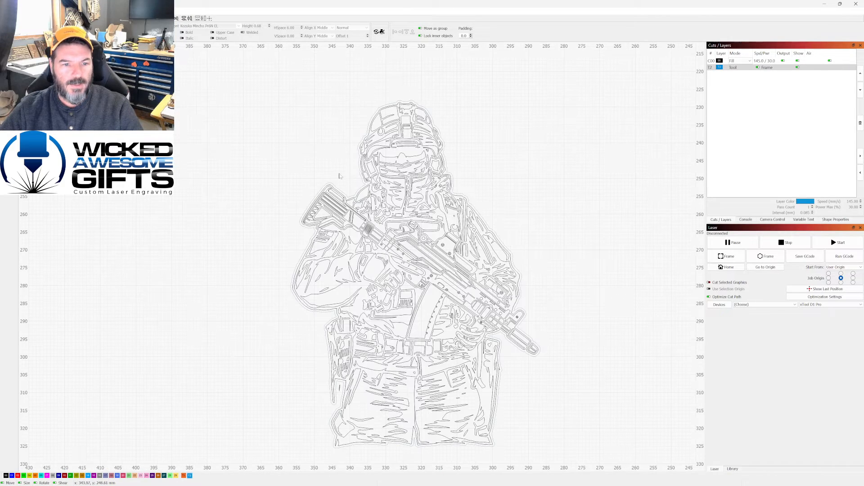
click(355, 168)
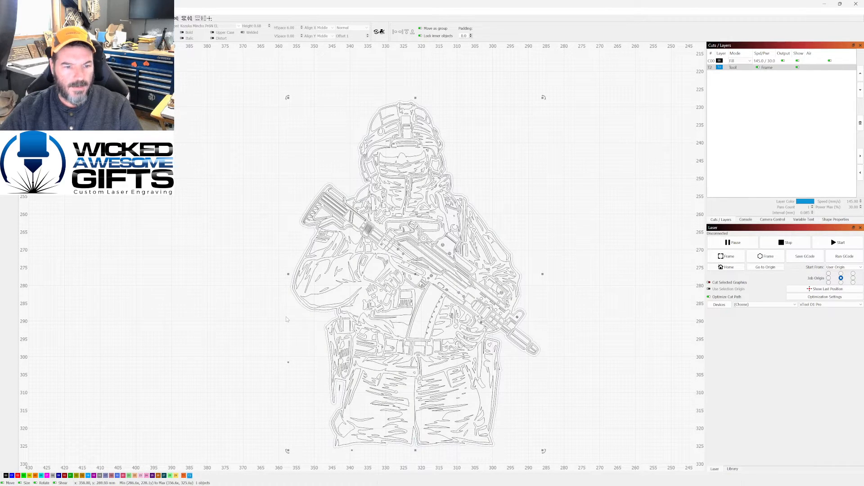
scroll(286, 319, up, 3)
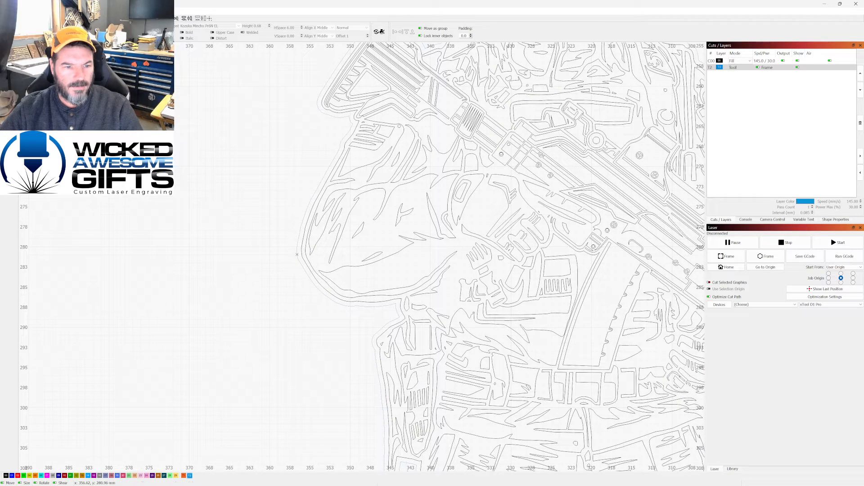
scroll(295, 254, down, 5)
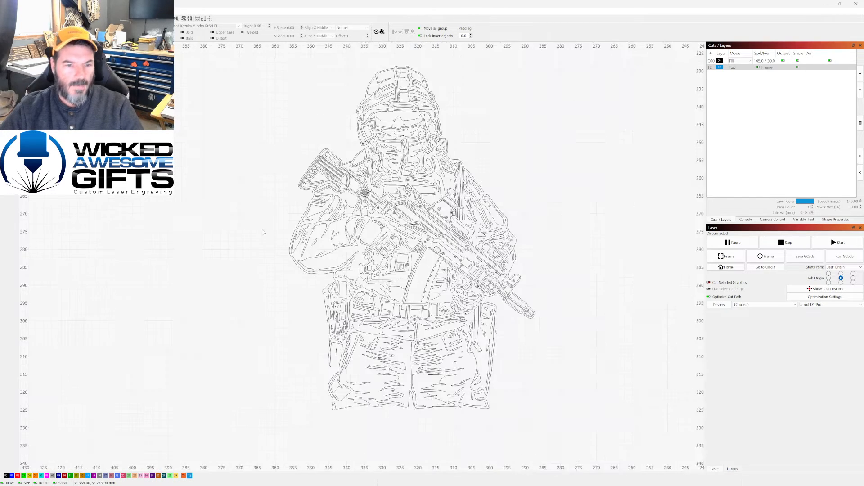
scroll(268, 234, up, 4)
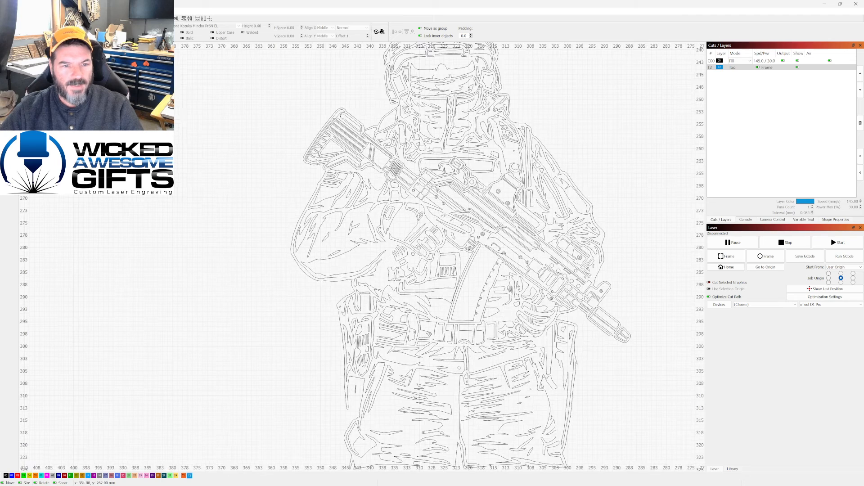
- Delete the remaining outer contours around the soldier, leaving only the inner artwork
click(293, 233)
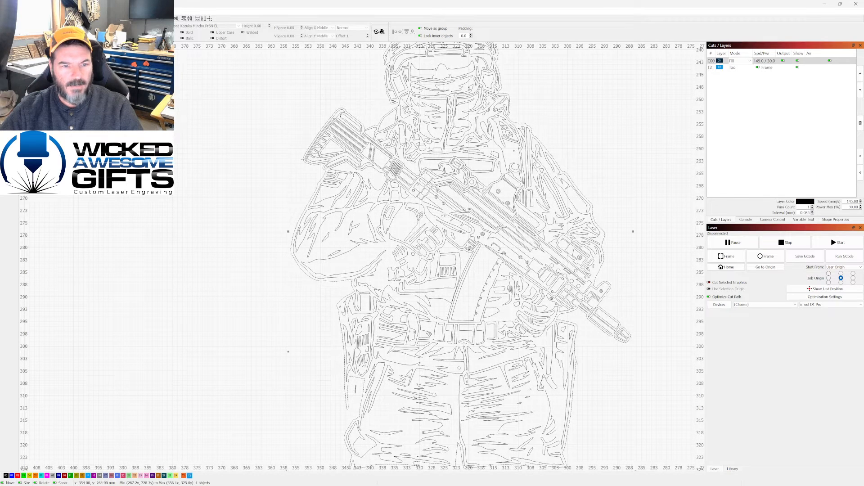
scroll(434, 166, down, 2)
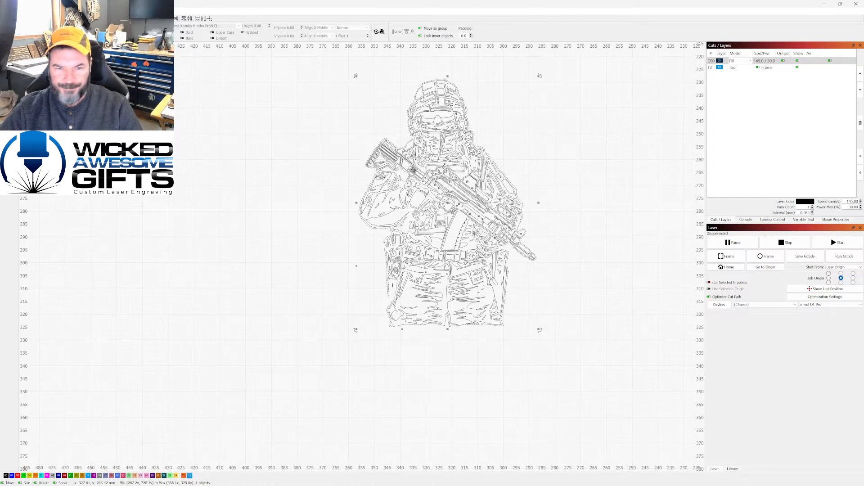
scroll(443, 195, down, 1)
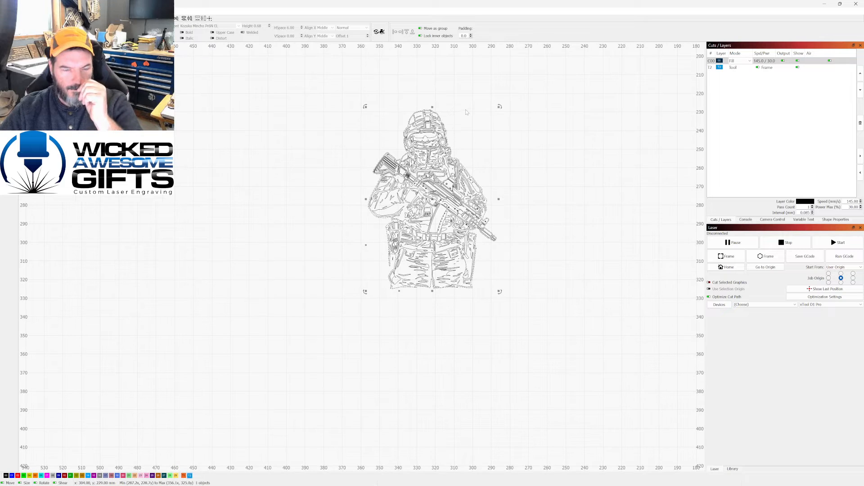
scroll(459, 110, up, 2)
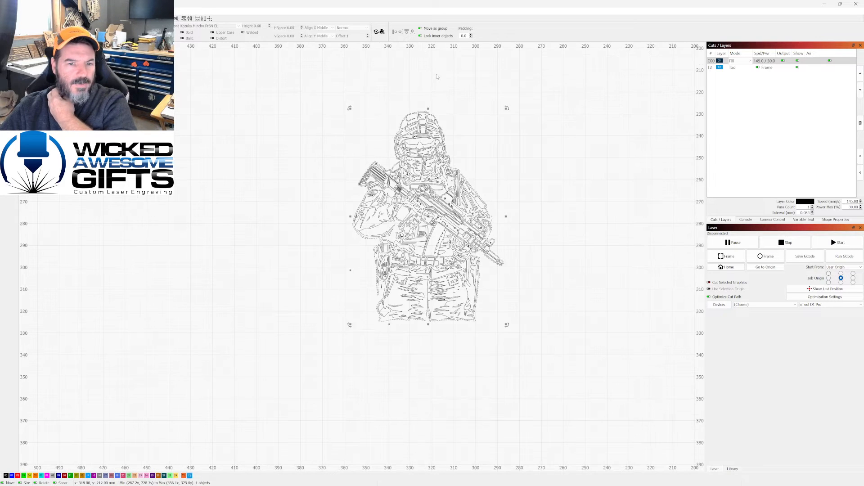
scroll(450, 117, up, 1)
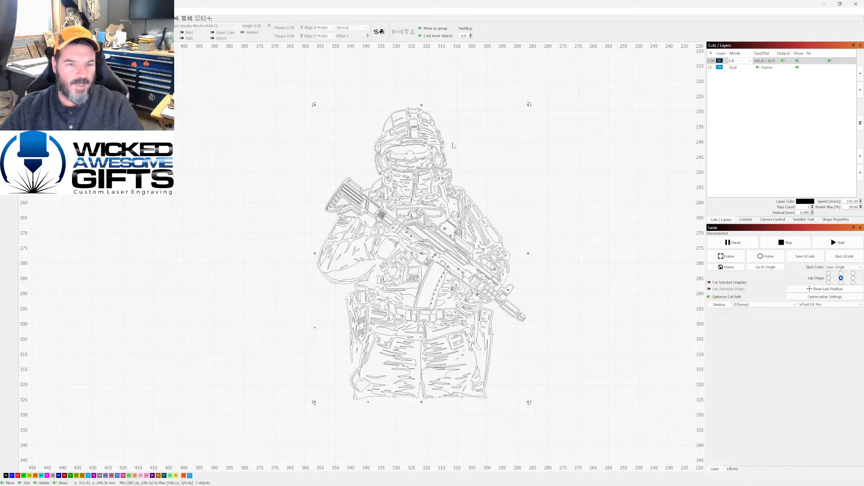
scroll(445, 124, down, 1)
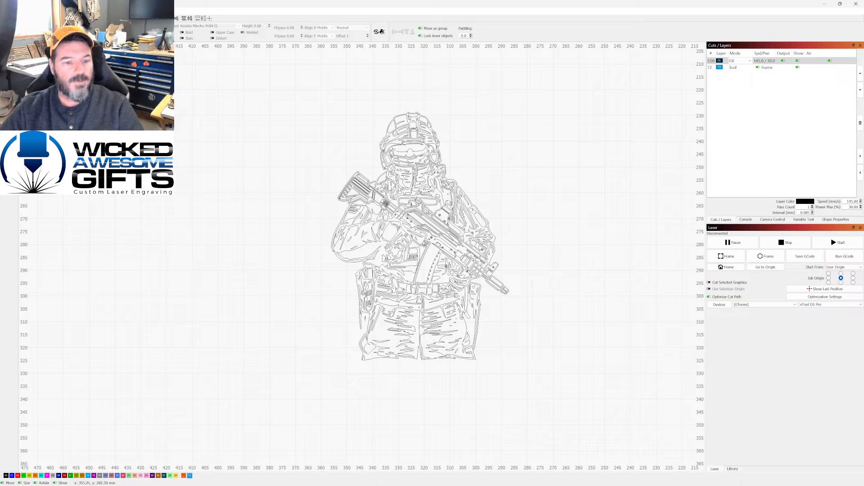
click(331, 253)
key(Escape)
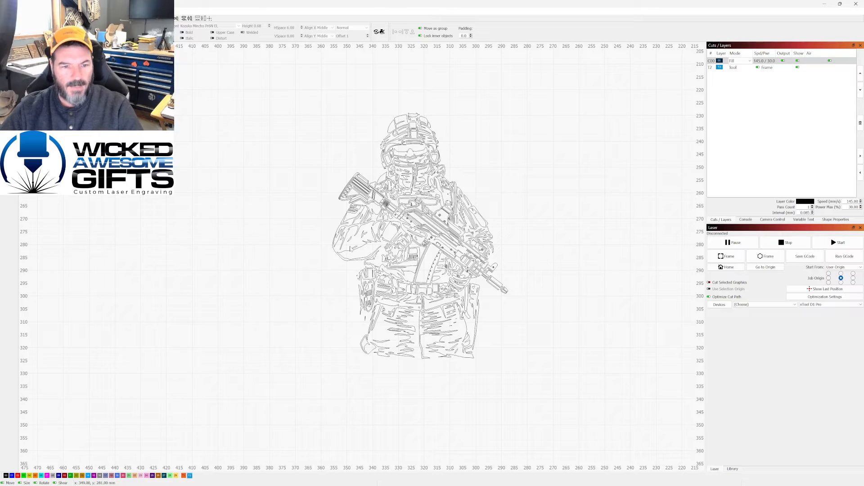
- Try to create an outward offset of 8 mm around the entire soldier artwork
scroll(347, 250, up, 2)
scroll(415, 133, up, 2)
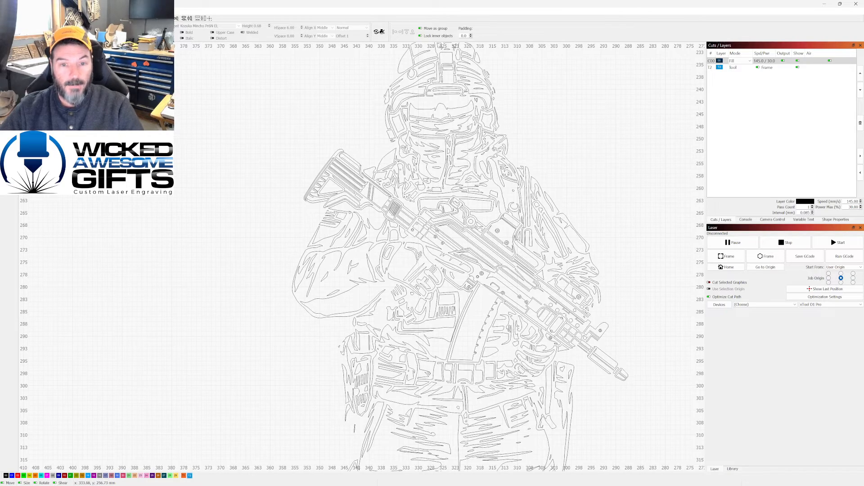
scroll(402, 171, down, 2)
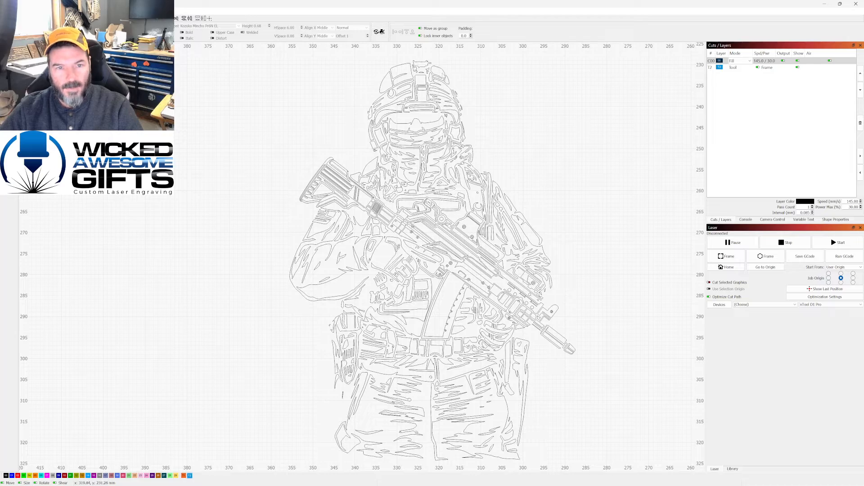
scroll(460, 110, up, 3)
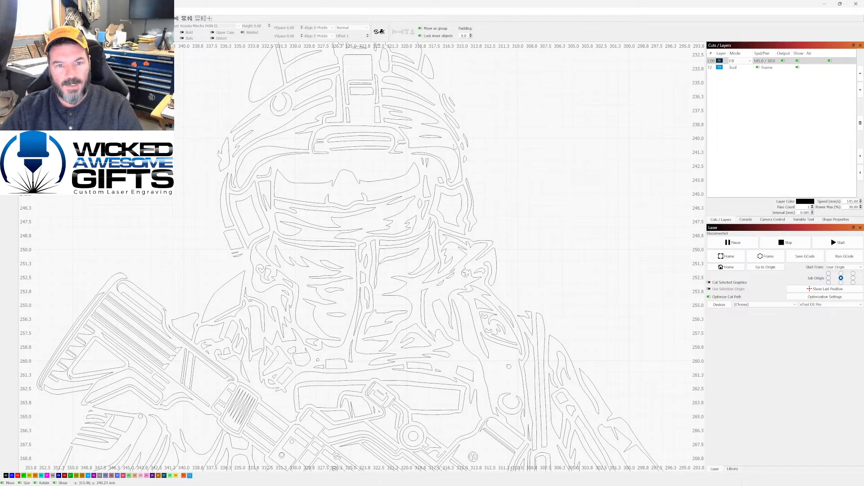
scroll(456, 146, down, 5)
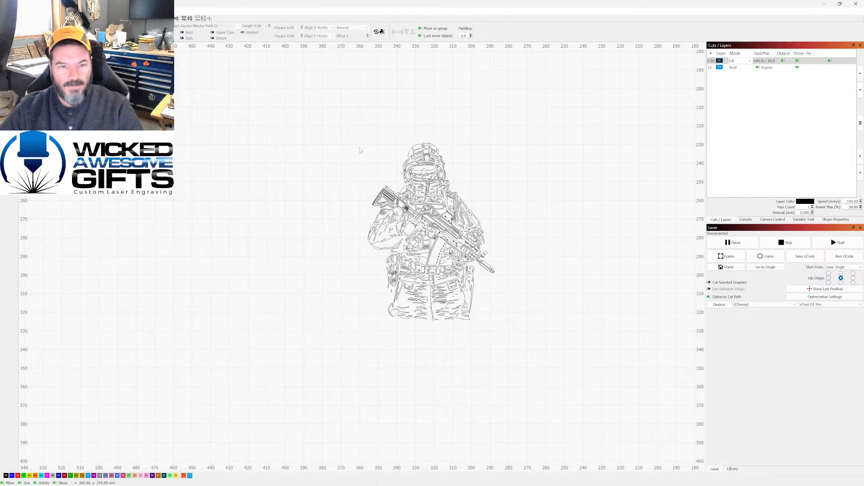
drag(343, 125, 532, 346)
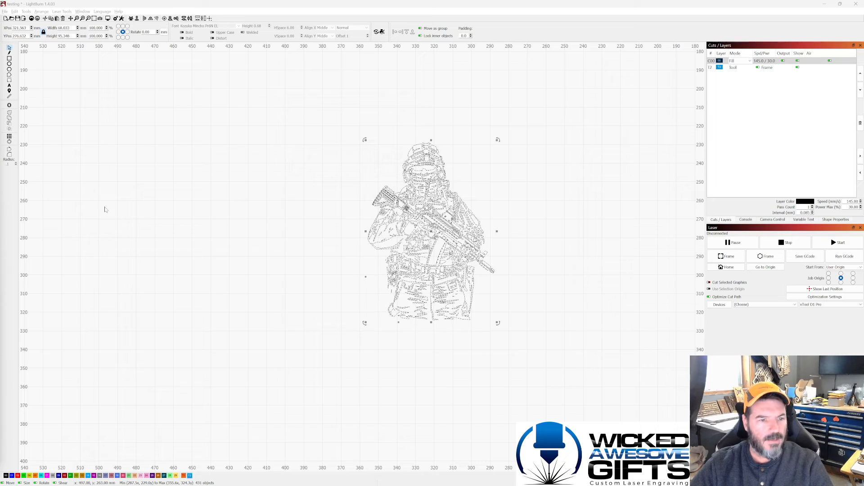
click(18, 106)
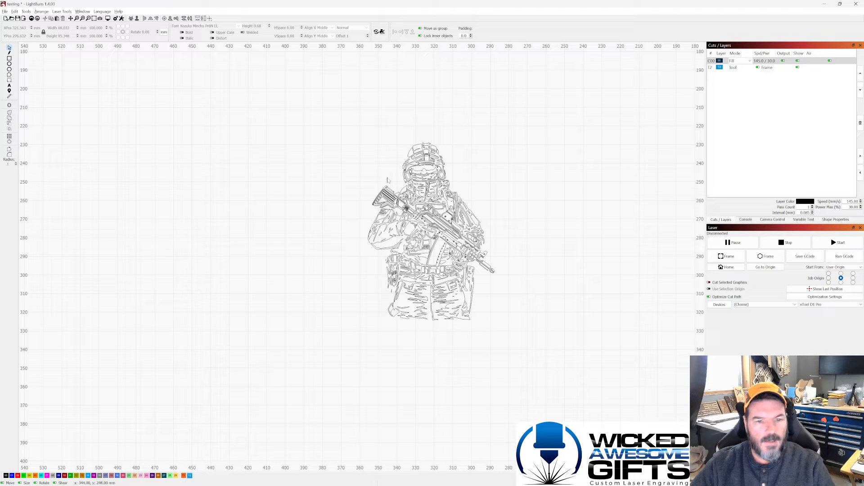
drag(326, 119, 535, 366)
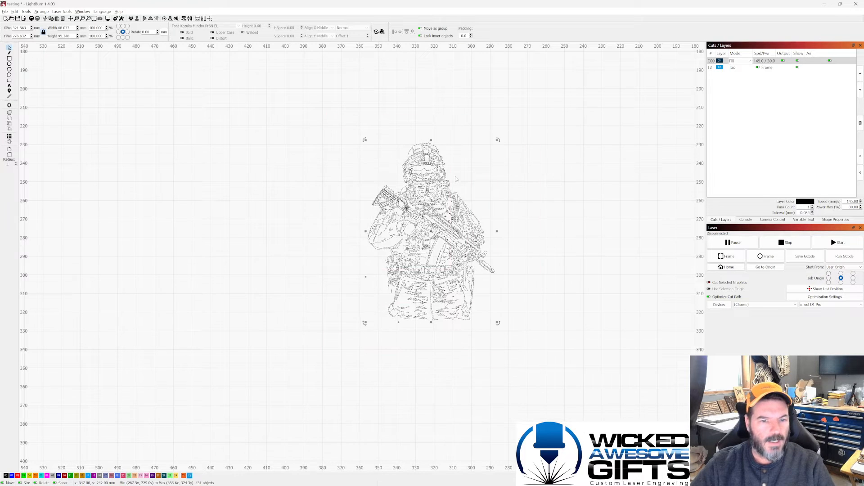
click(9, 105)
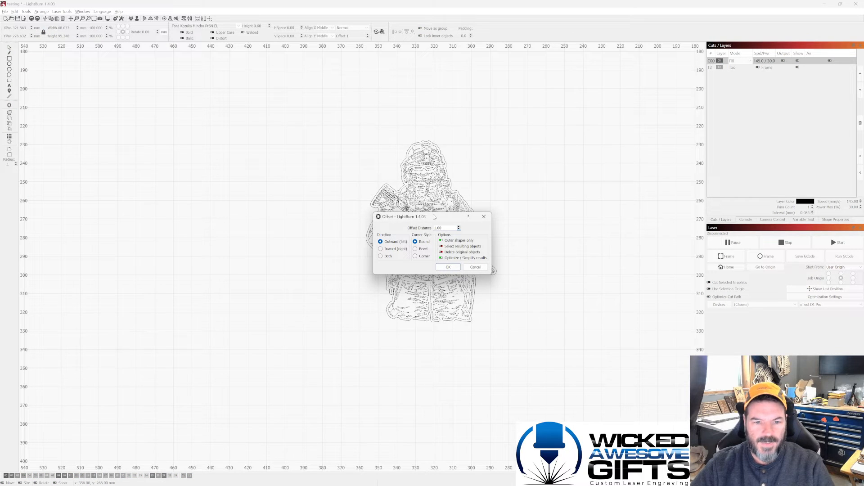
drag(435, 216, 579, 168)
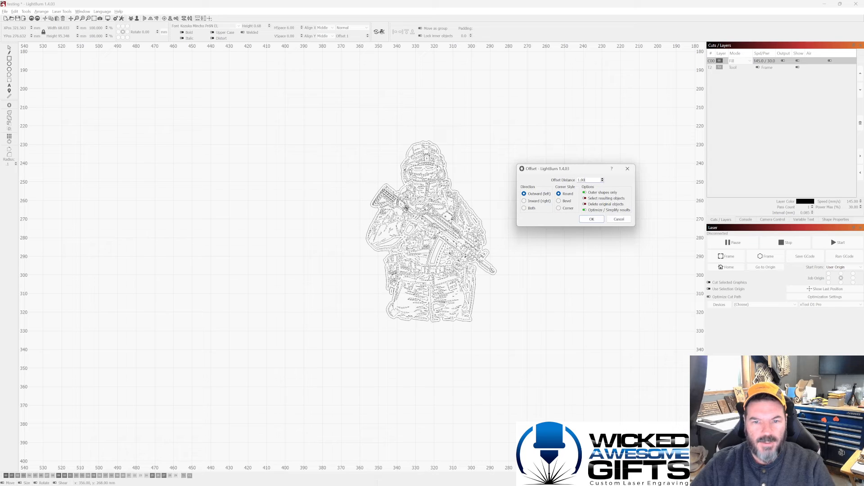
click(603, 179)
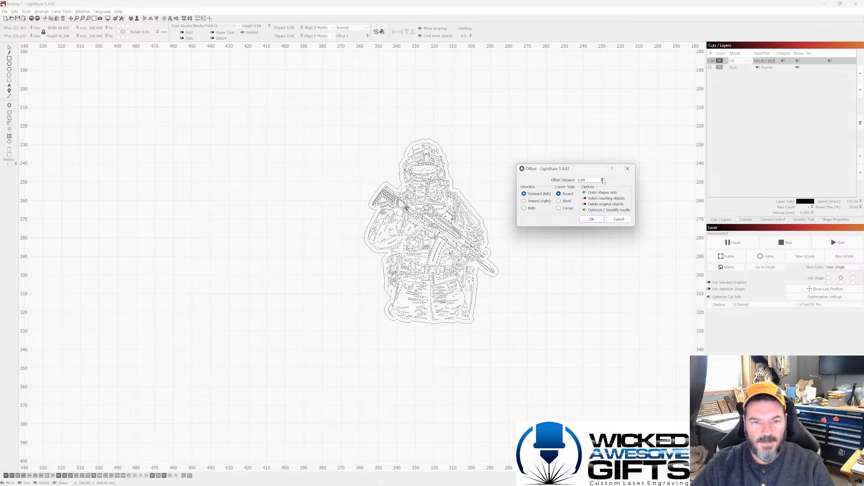
double_click(603, 179)
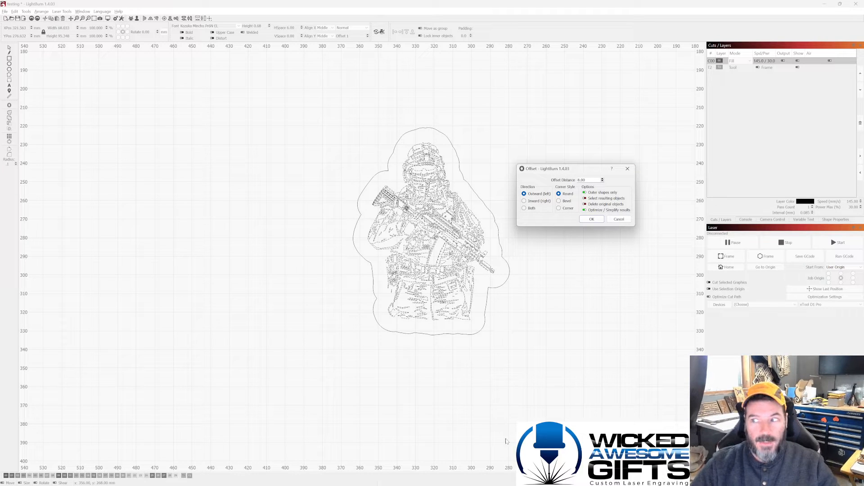
- Force-close the unresponsive LightBurn program
mouse_move(476, 478)
mouse_move(485, 446)
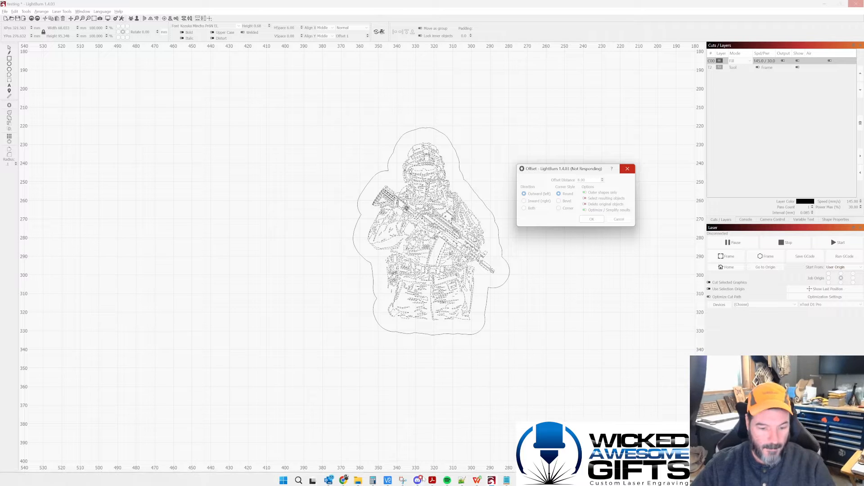
right_click(492, 478)
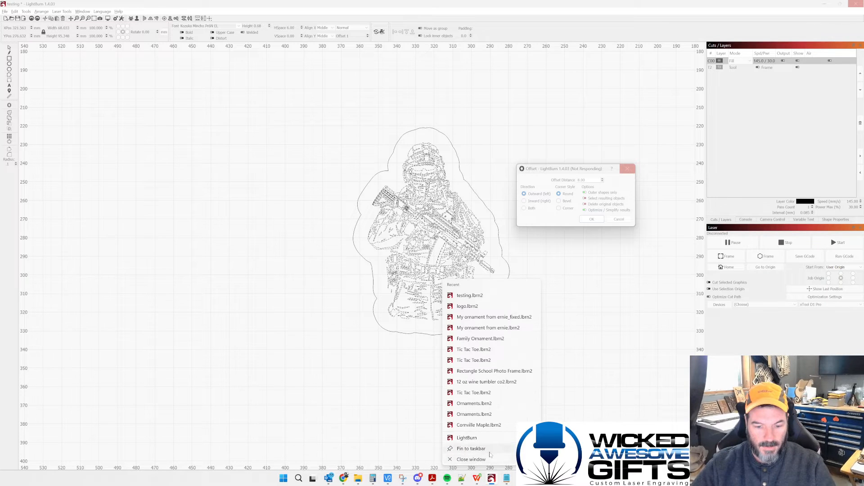
click(486, 459)
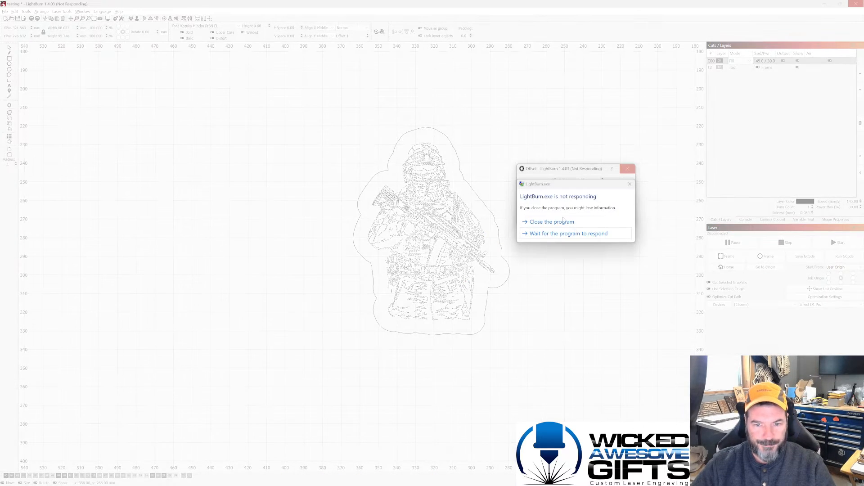
click(551, 220)
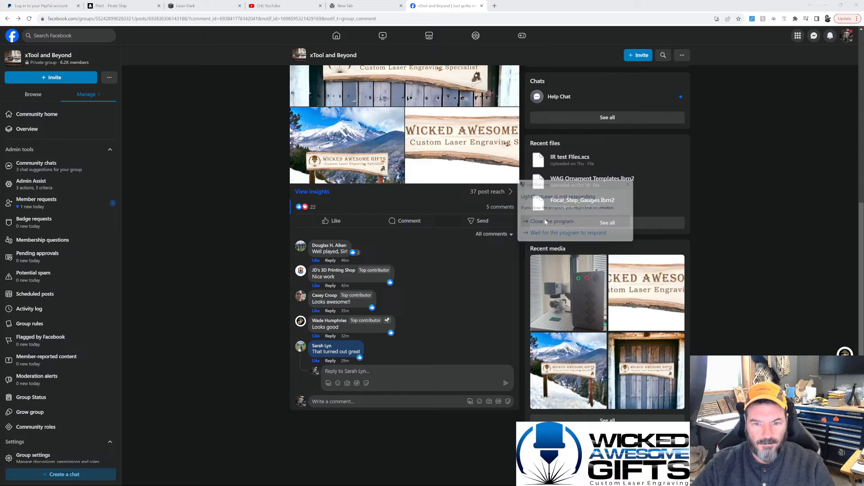
- Minimize the browser, relaunch LightBurn from the desktop, and dismiss the license page
click(822, 6)
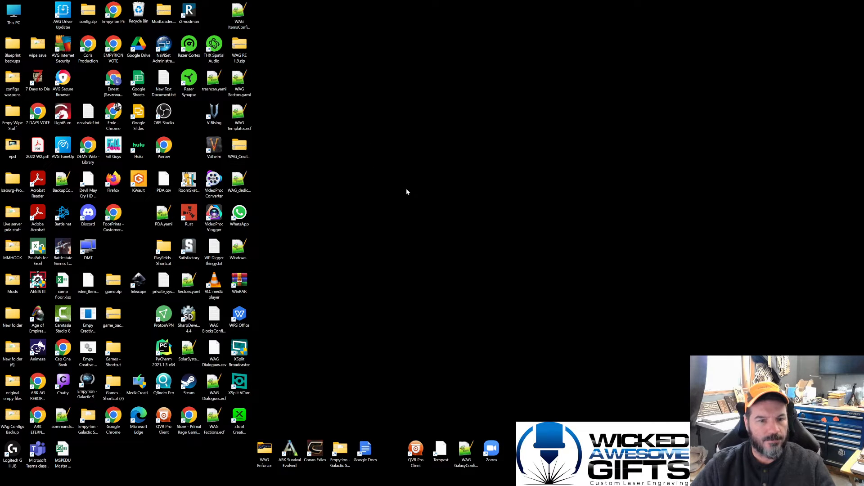
double_click(62, 115)
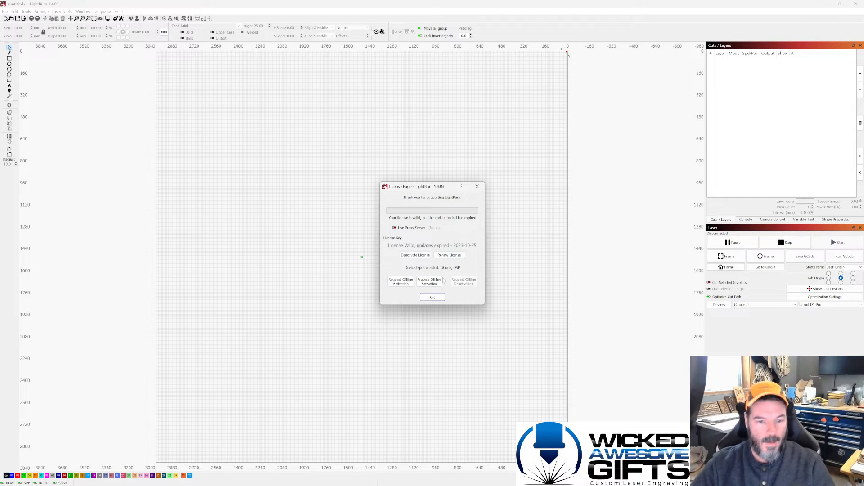
click(432, 297)
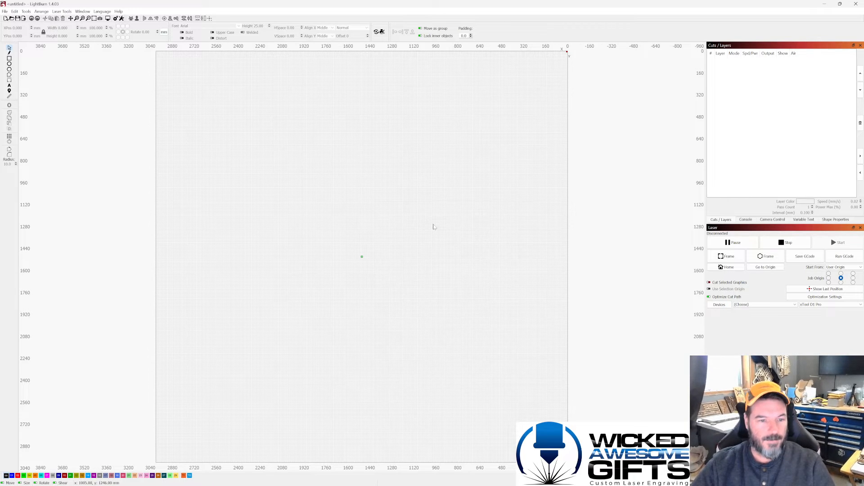
scroll(434, 224, down, 2)
scroll(409, 217, up, 1)
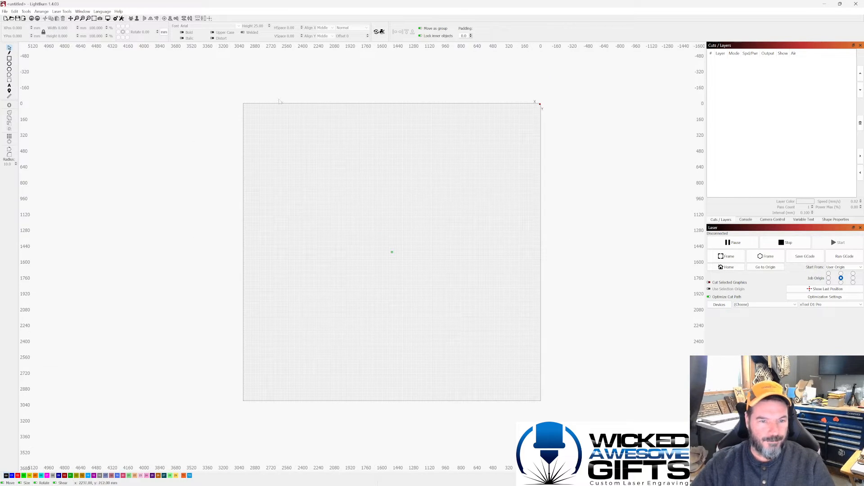
- Import American-Flag-Eagle-Holding-1776.svg from its folder inside Projects > Patriot Nation
click(11, 18)
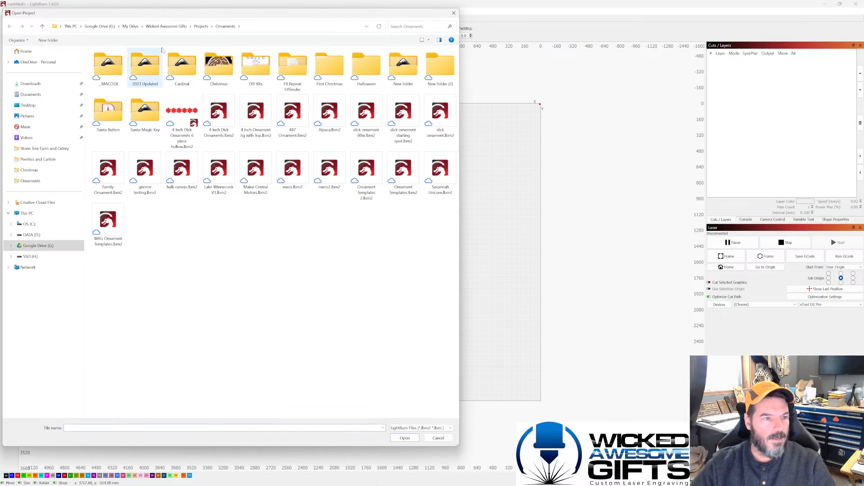
click(453, 12)
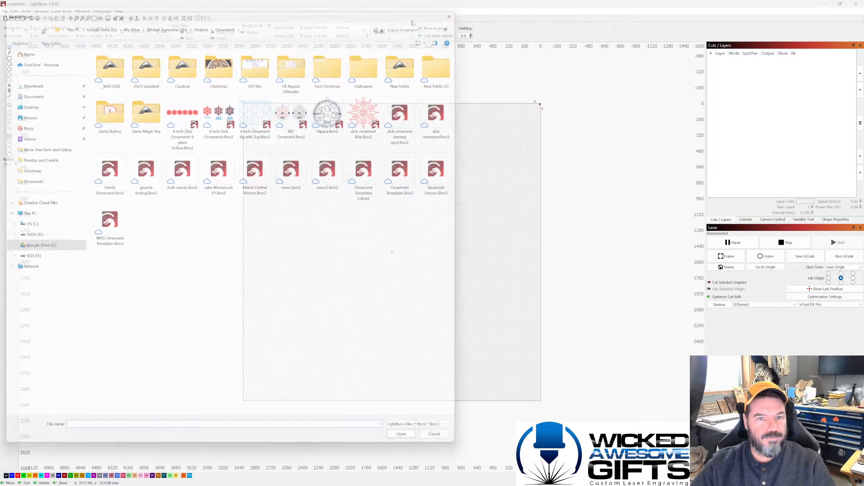
click(5, 11)
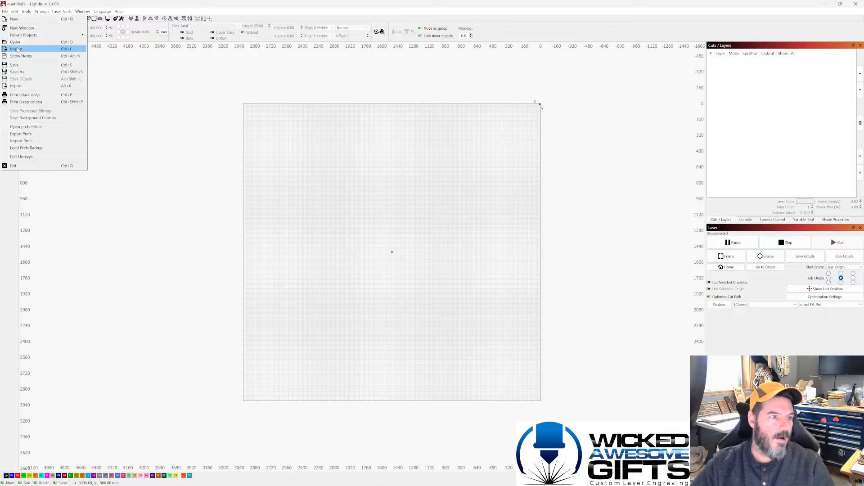
click(17, 49)
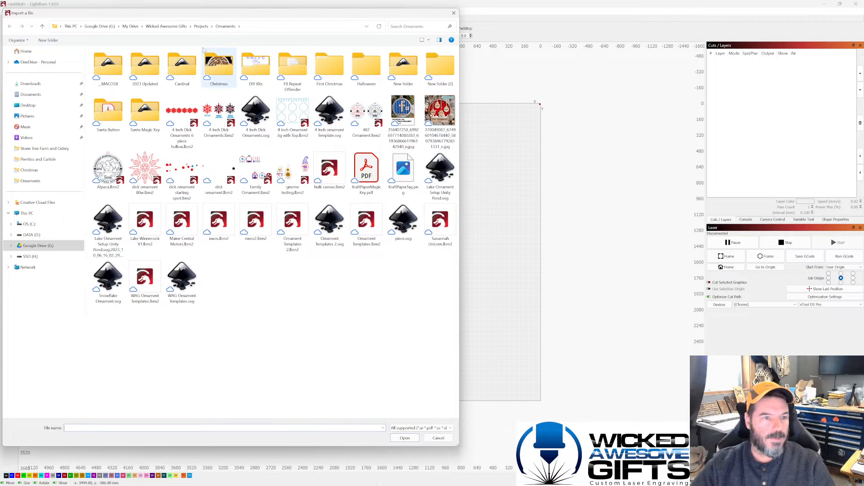
click(201, 26)
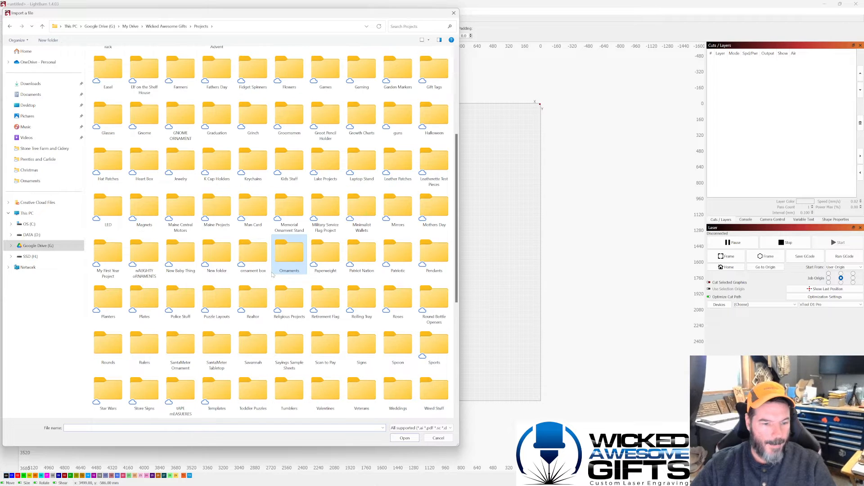
scroll(272, 274, down, 5)
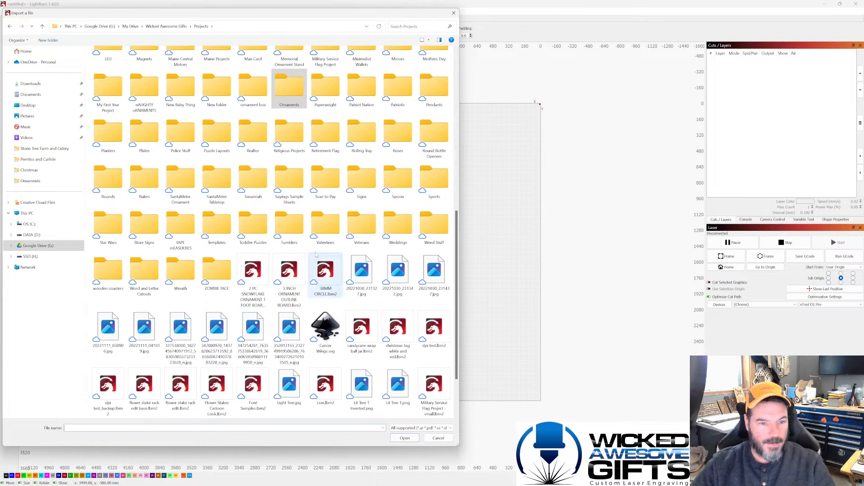
double_click(361, 88)
click(146, 63)
double_click(146, 63)
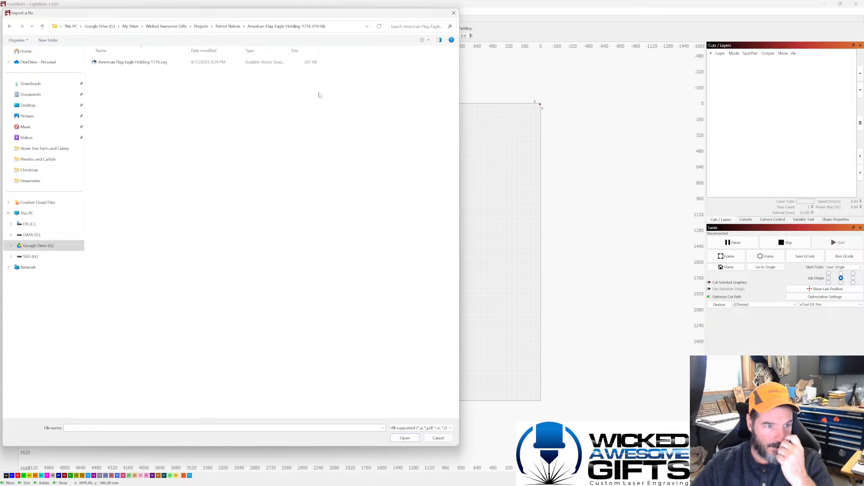
double_click(135, 62)
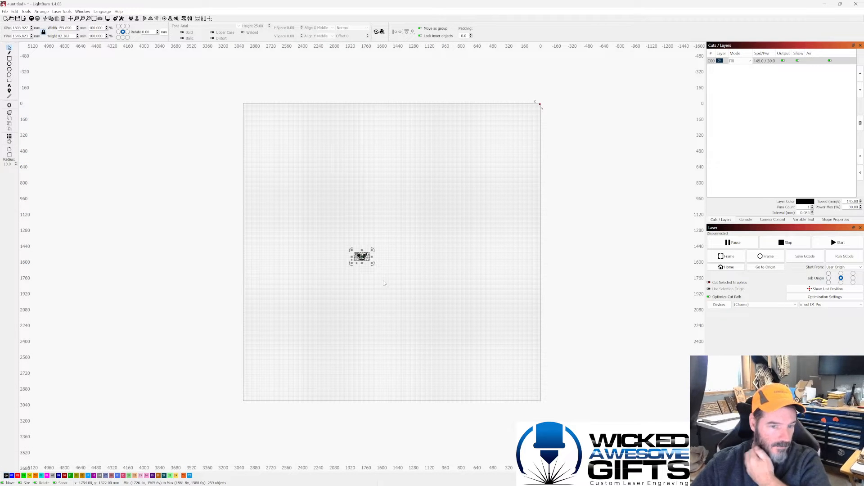
- Move the imported flag and eagle artwork closer to the workspace origin, to about X 927, Y 416 mm, and deselect it
scroll(324, 261, down, 1)
drag(328, 236, 382, 290)
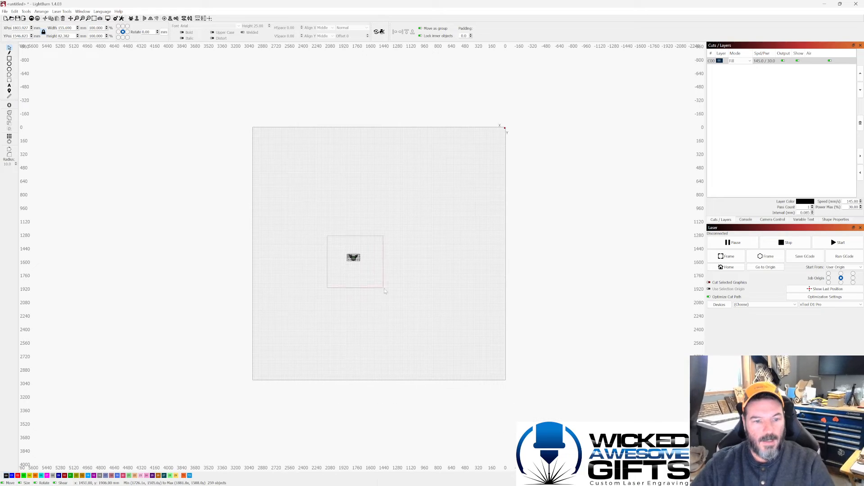
drag(354, 257, 428, 165)
scroll(428, 164, up, 15)
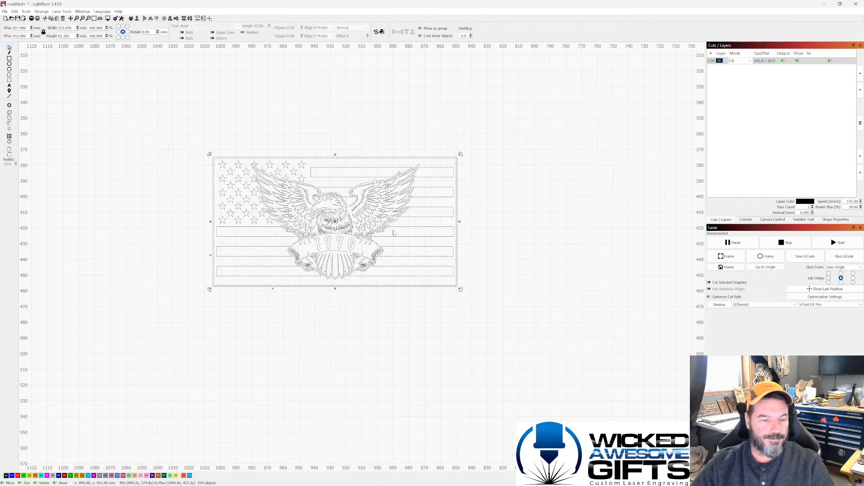
click(336, 140)
scroll(394, 180, down, 1)
scroll(345, 205, up, 1)
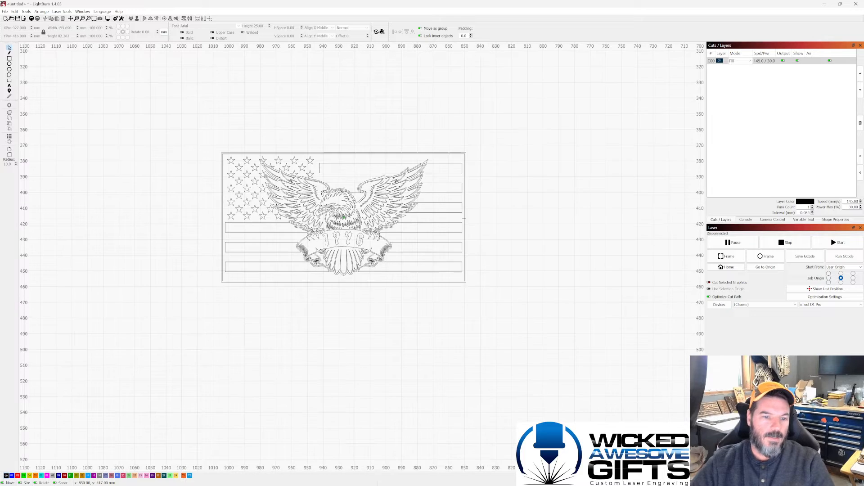
scroll(269, 210, up, 1)
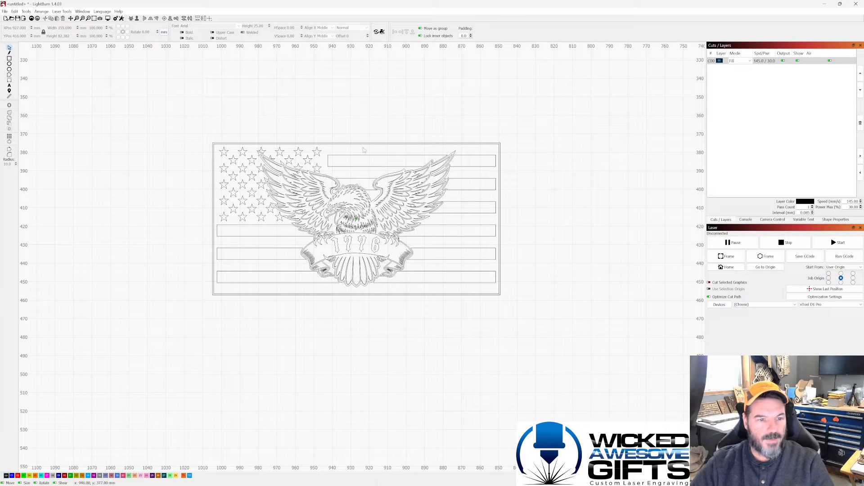
- Create an inward 10 mm offset of the entire flag artwork using outer shapes only with corner style, and undo it
drag(154, 108, 556, 321)
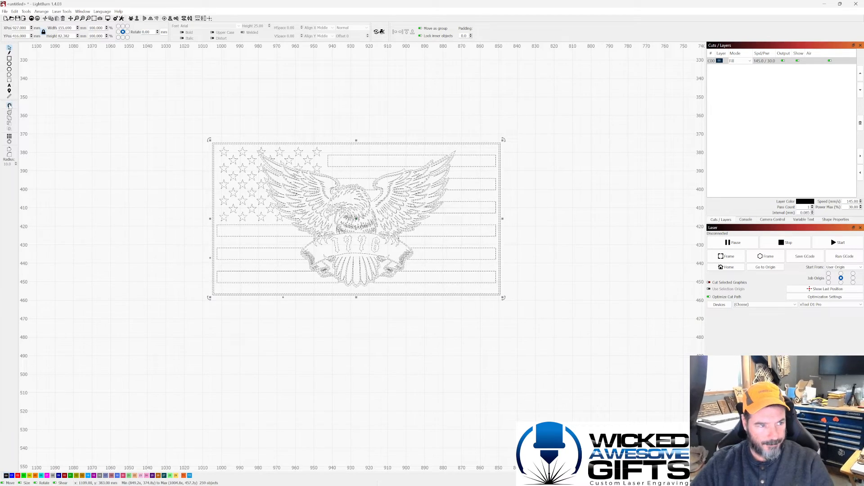
click(9, 105)
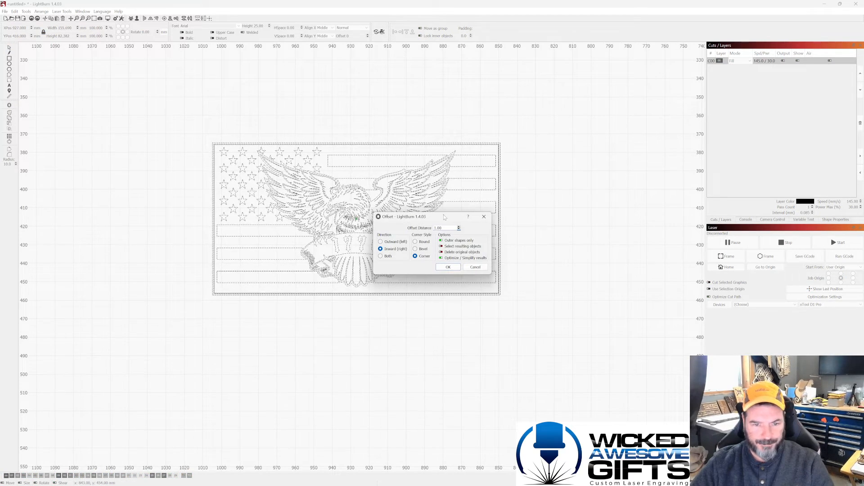
drag(444, 218, 608, 211)
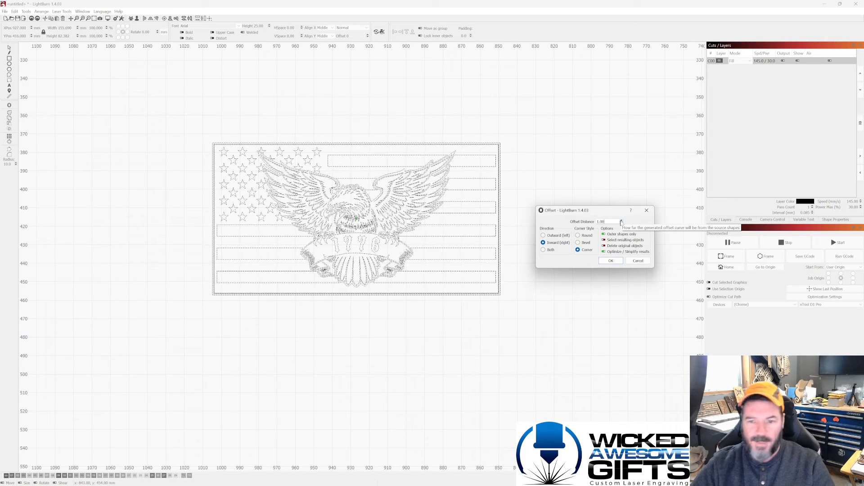
drag(603, 222, 599, 222)
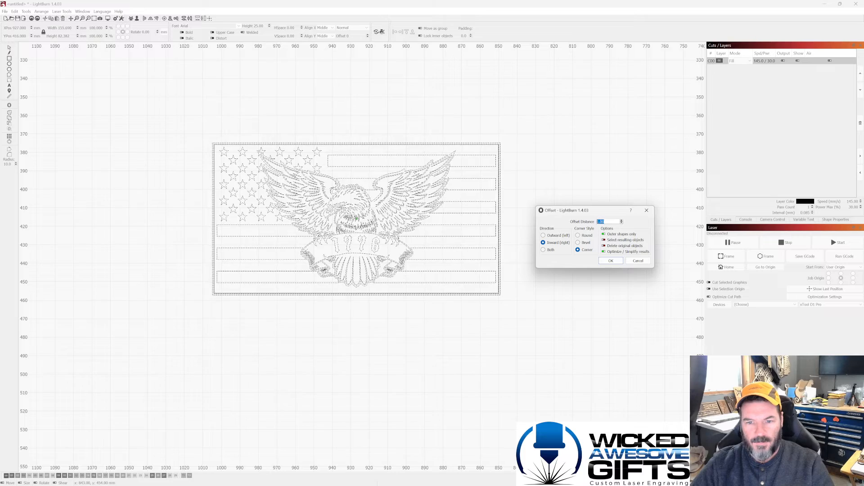
text(10)
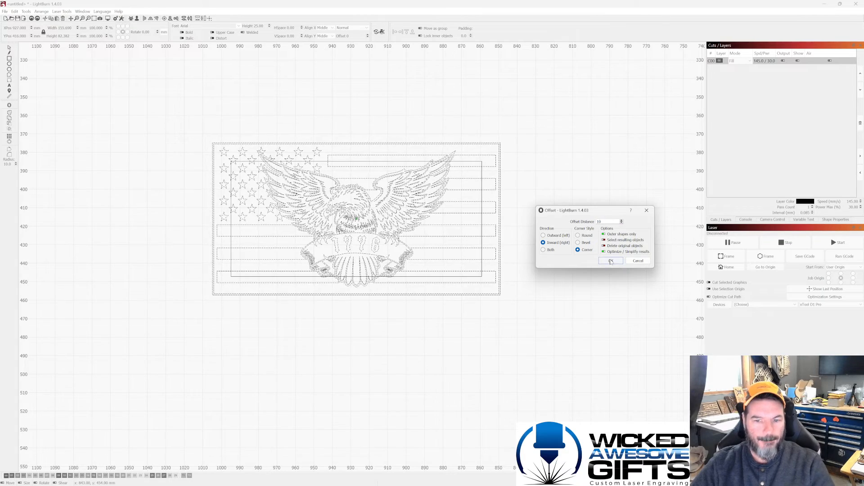
click(611, 261)
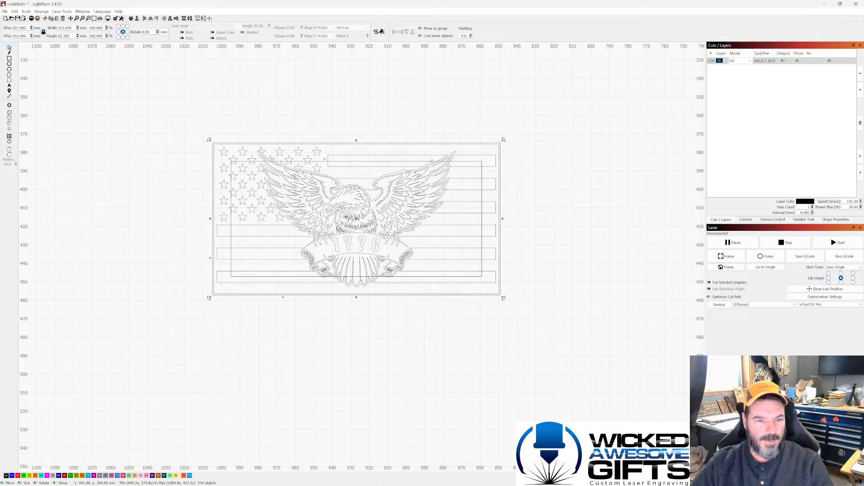
key(ctrl+z)
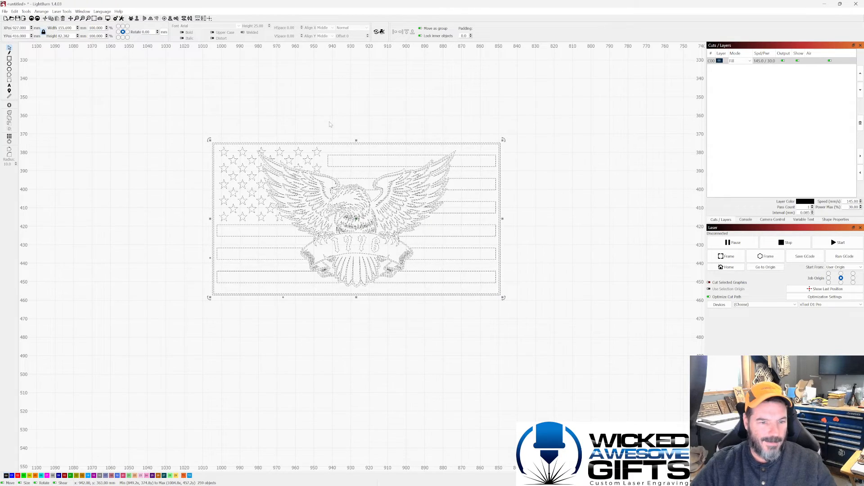
- Create an outward 10 mm offset around the entire flag artwork using outer shapes only and the corner style
drag(169, 116, 515, 315)
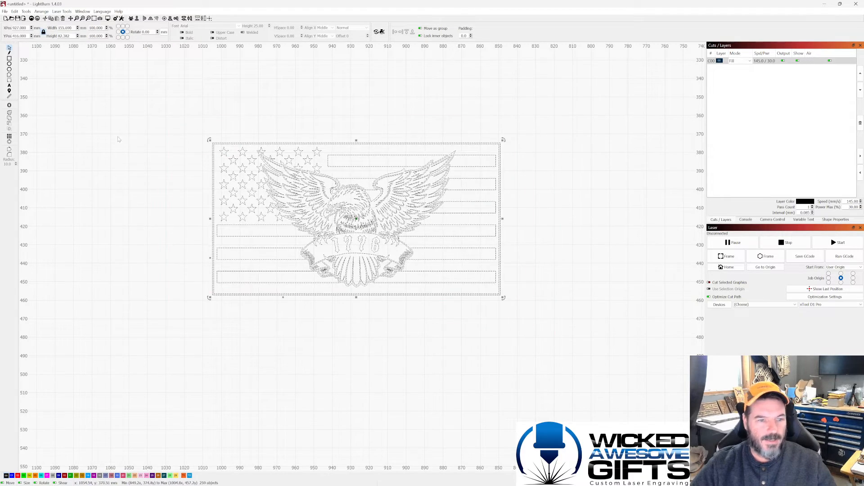
click(9, 105)
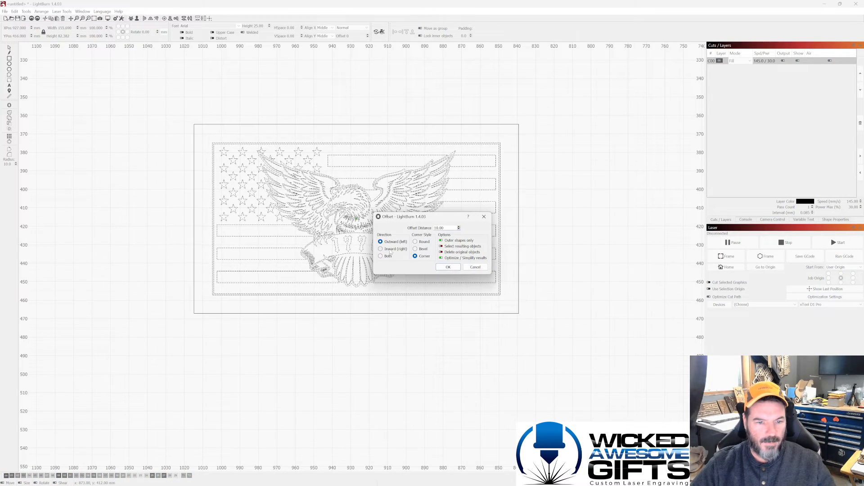
click(389, 250)
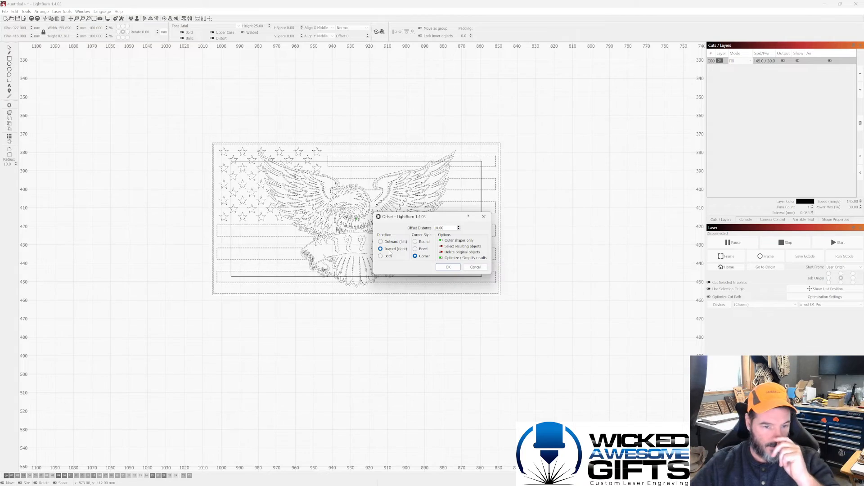
click(391, 243)
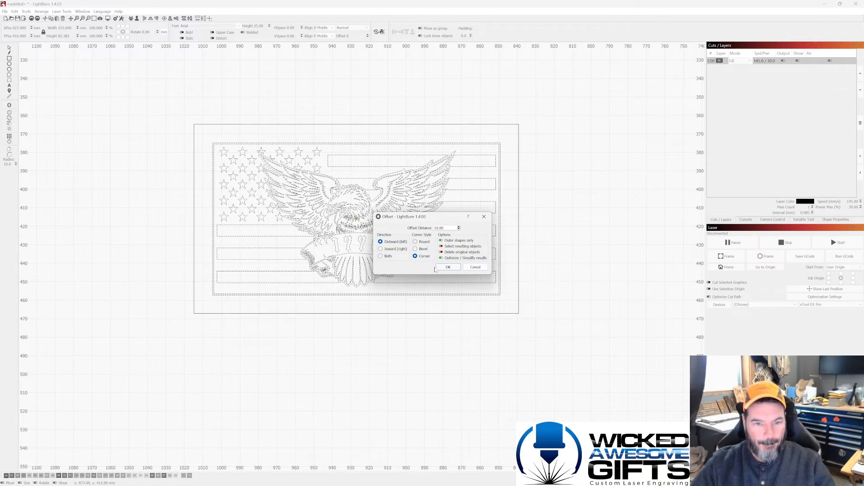
click(447, 268)
click(611, 166)
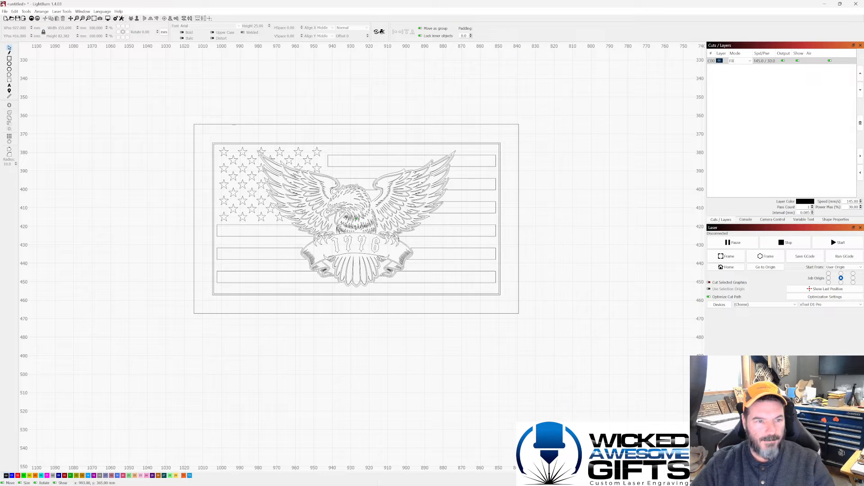
- Assign the offset rectangle around the flag to the red line layer, and delete that rectangle
click(234, 125)
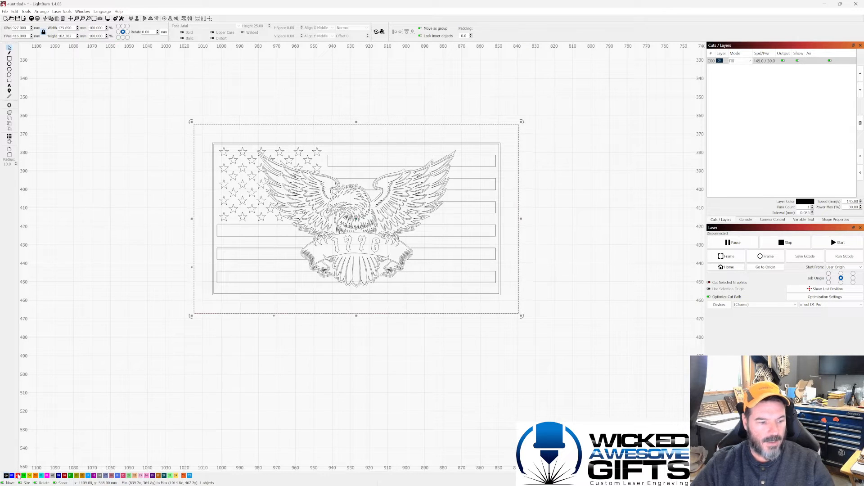
click(18, 476)
click(394, 117)
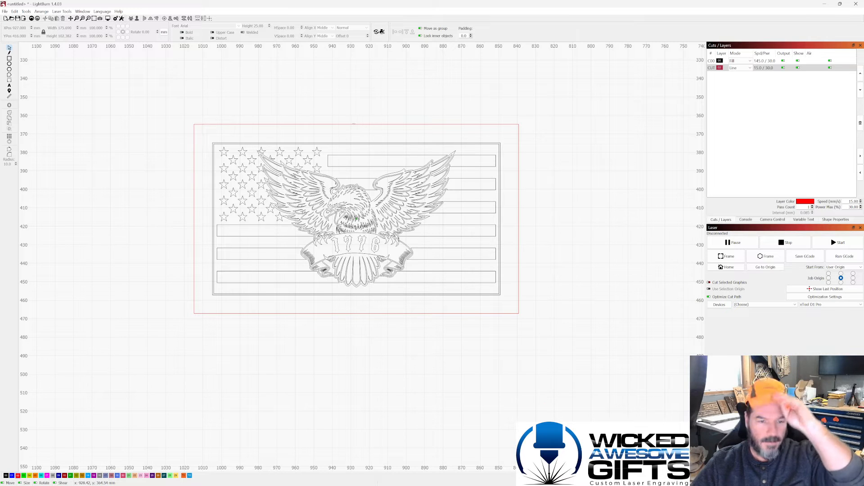
click(330, 125)
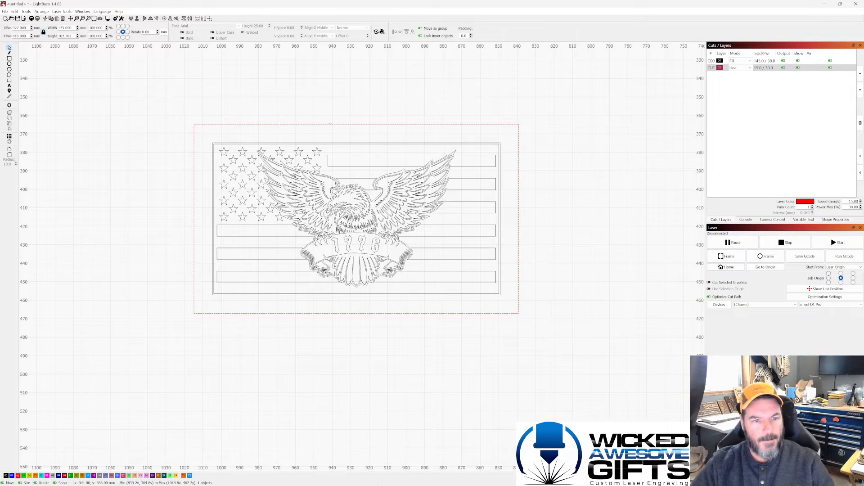
key(Delete)
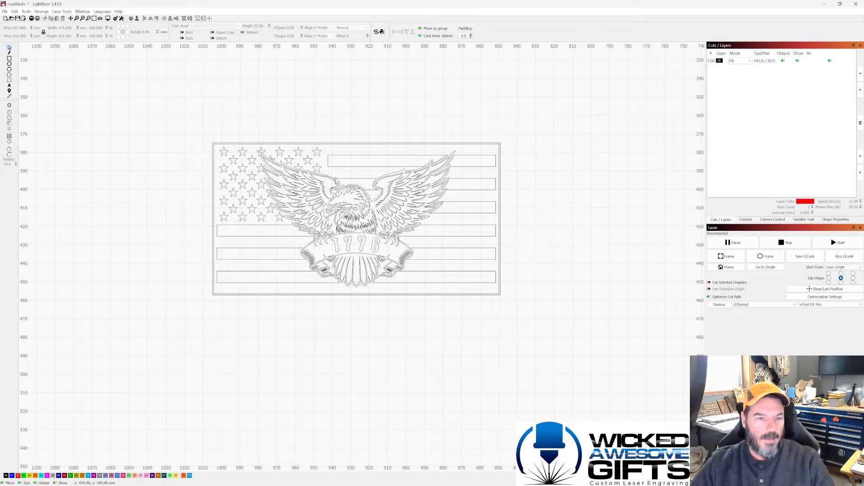
- Preview the flag artwork's laser fill at full-screen size, comparing the normal and inverted renderings, and close the preview
click(86, 11)
click(92, 28)
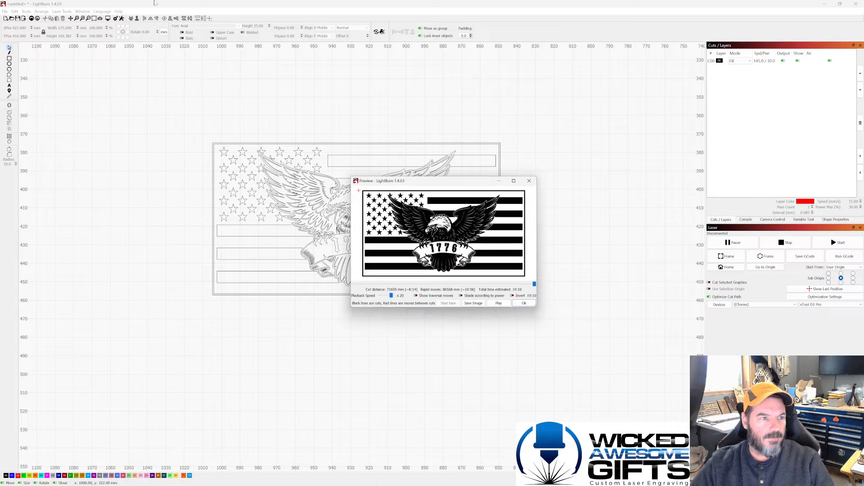
click(517, 179)
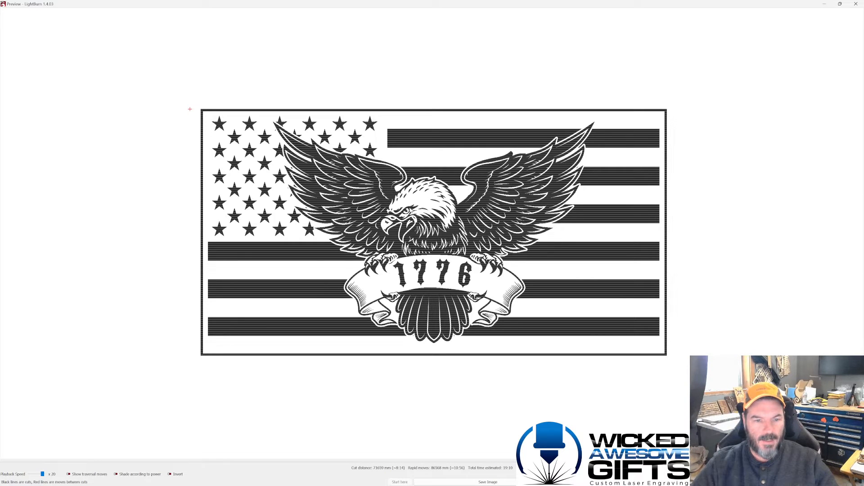
click(169, 474)
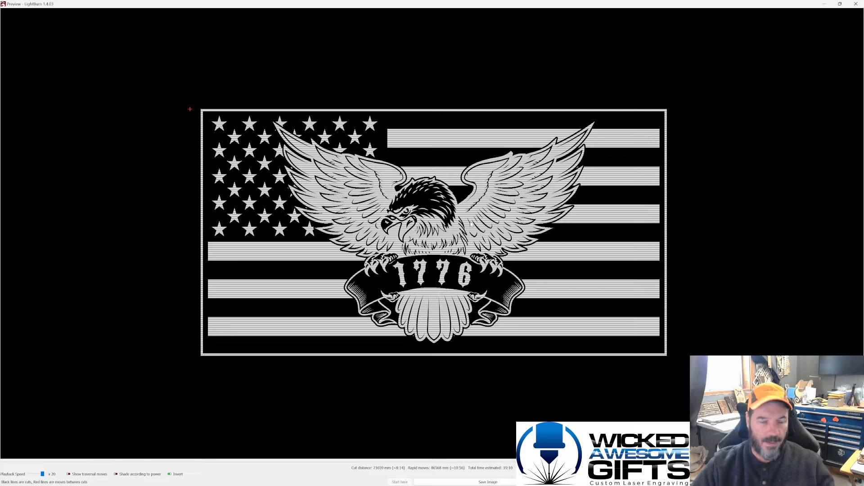
click(170, 475)
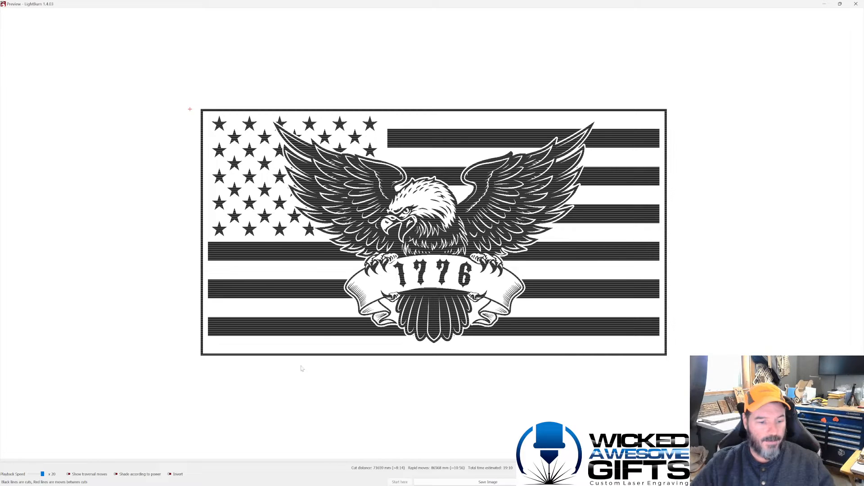
click(177, 474)
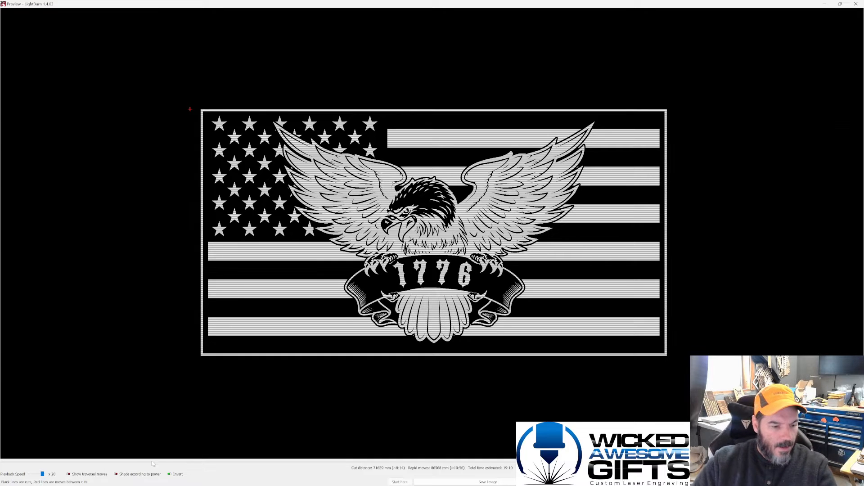
click(170, 474)
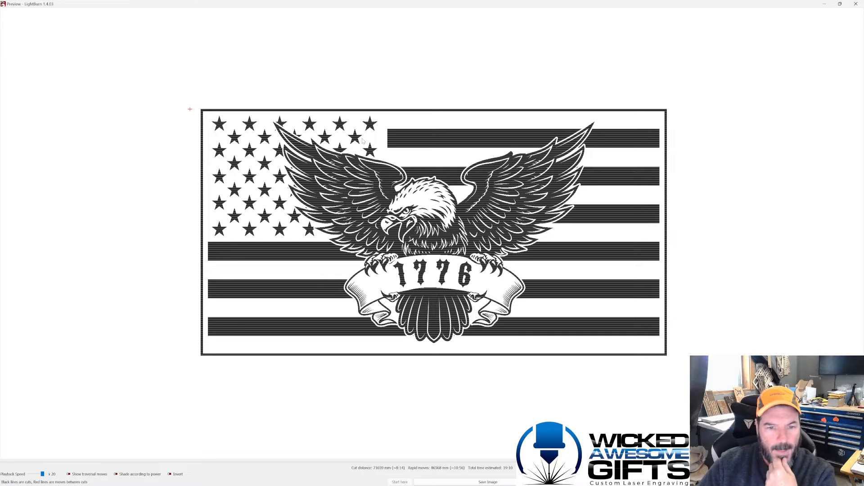
click(855, 4)
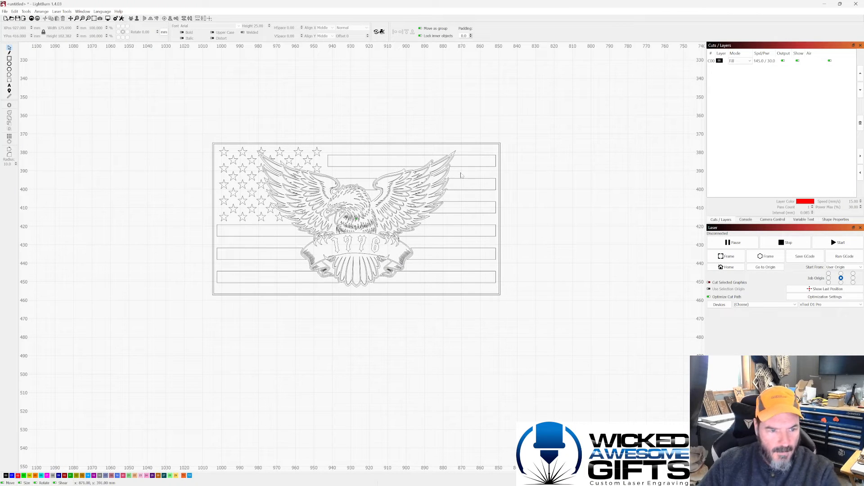
- Select the two nested border outlines around the flag artwork one after the other to examine them
scroll(325, 169, up, 3)
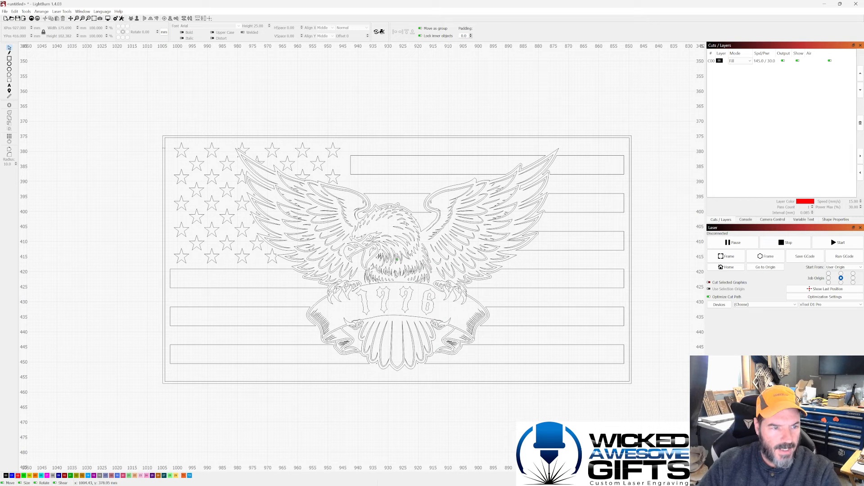
click(165, 148)
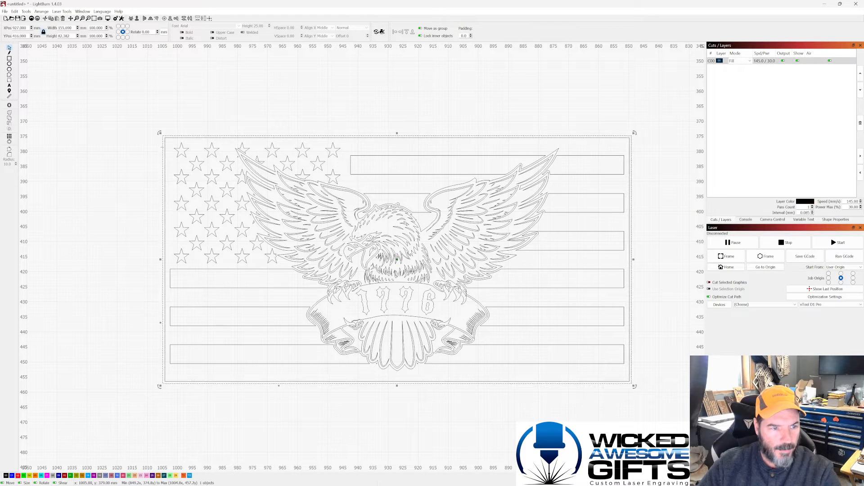
click(165, 147)
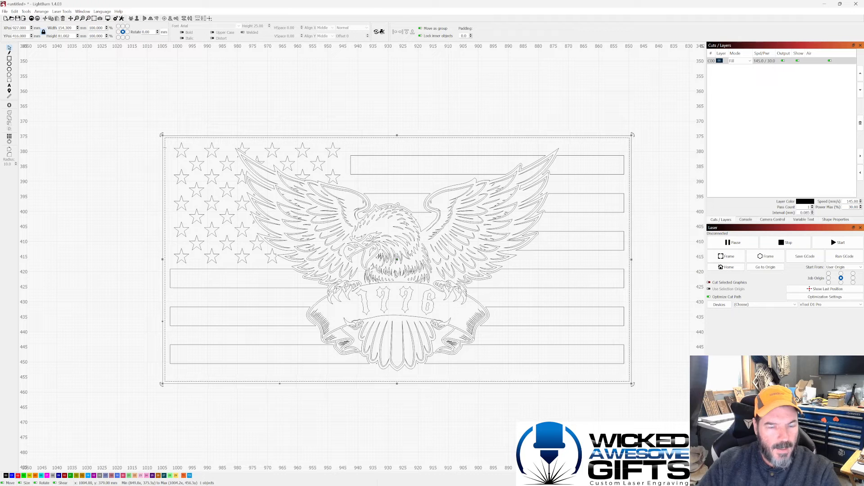
- Draw a rectangle about 53 by 36 mm in the empty area beside the flag and assign it to the black fill layer
scroll(173, 144, down, 2)
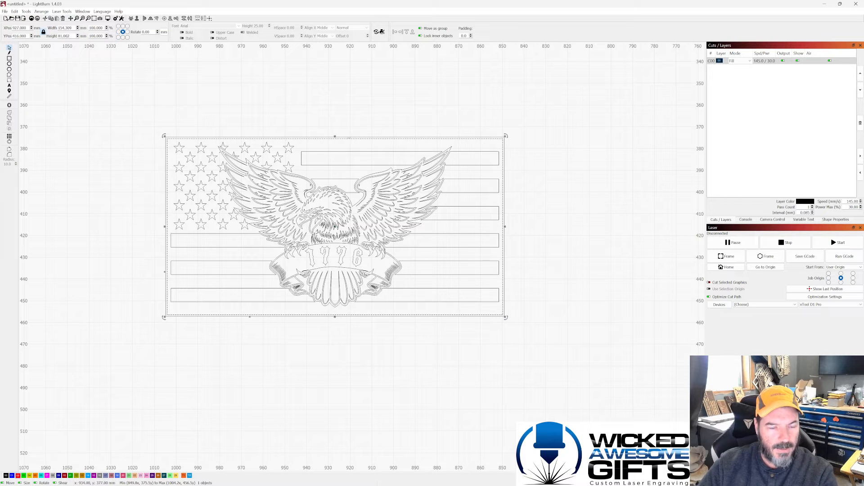
scroll(319, 147, down, 2)
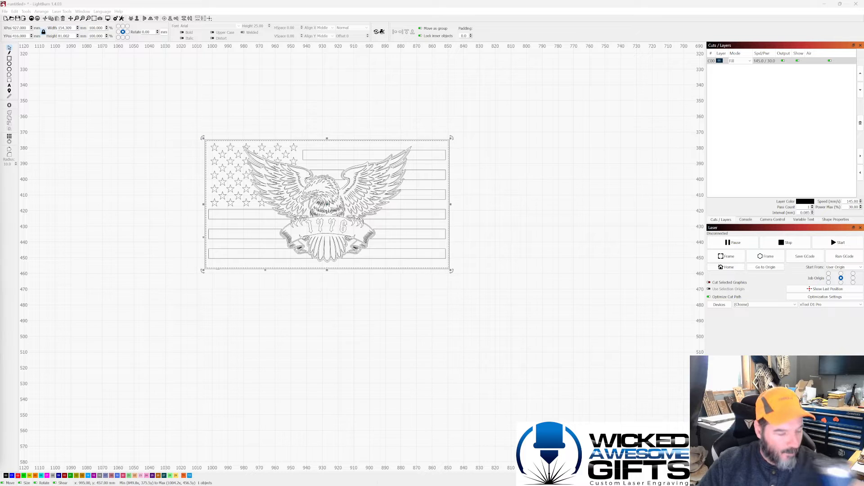
scroll(212, 266, down, 2)
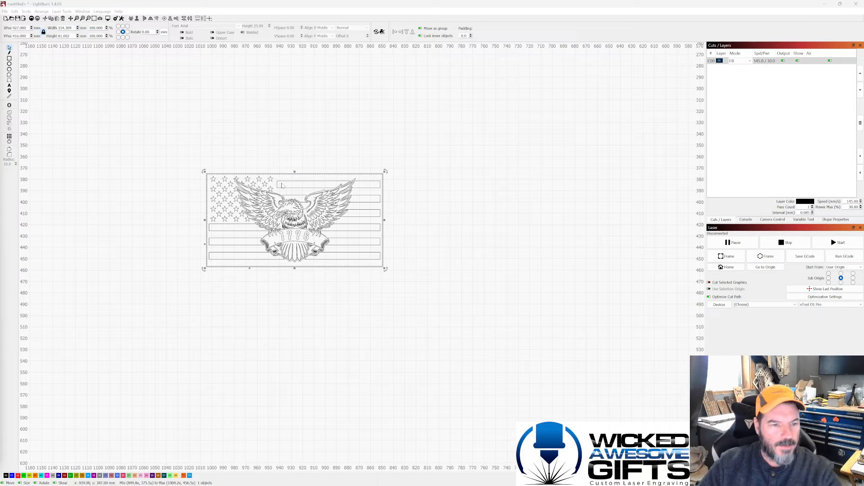
scroll(370, 166, down, 1)
scroll(409, 169, down, 1)
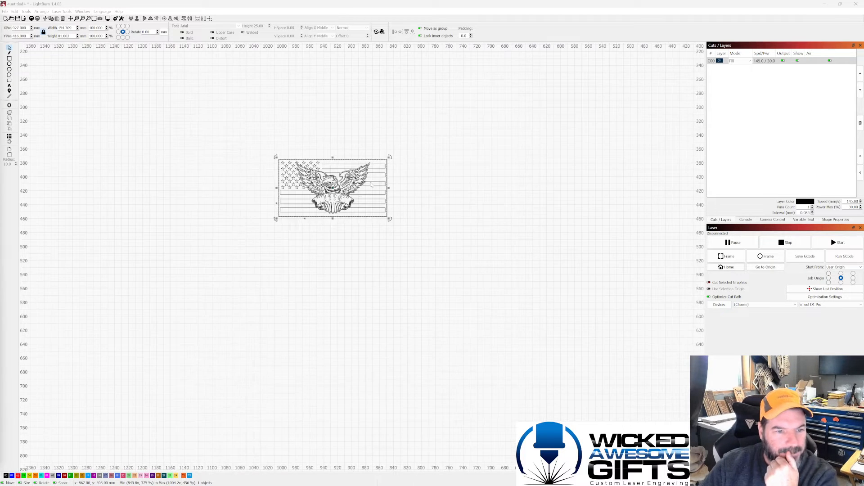
scroll(421, 177, down, 1)
scroll(284, 178, up, 4)
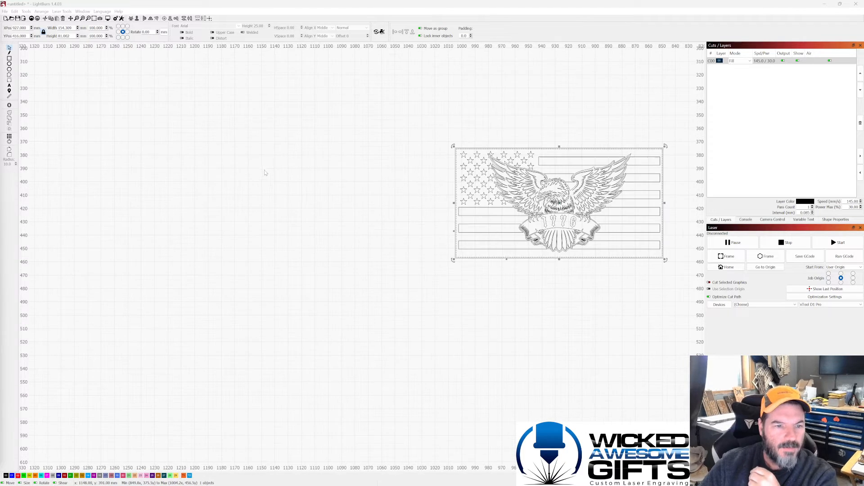
click(9, 58)
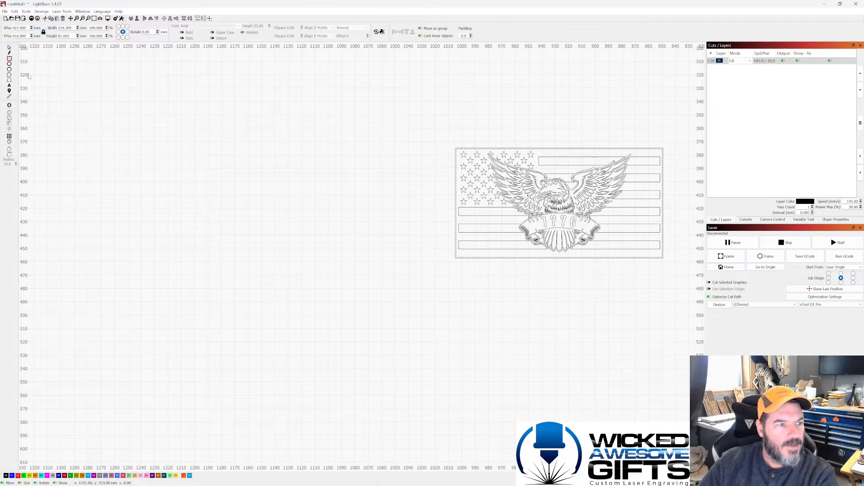
drag(191, 145, 262, 194)
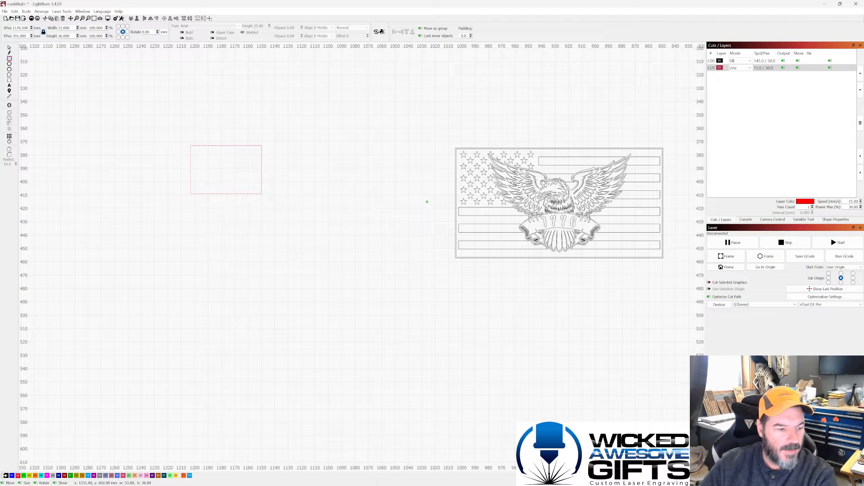
click(6, 475)
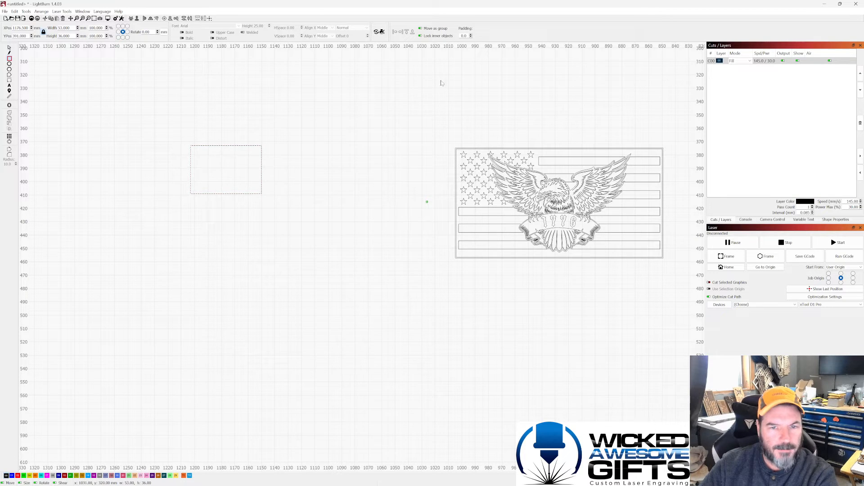
scroll(484, 150, down, 5)
scroll(481, 152, down, 3)
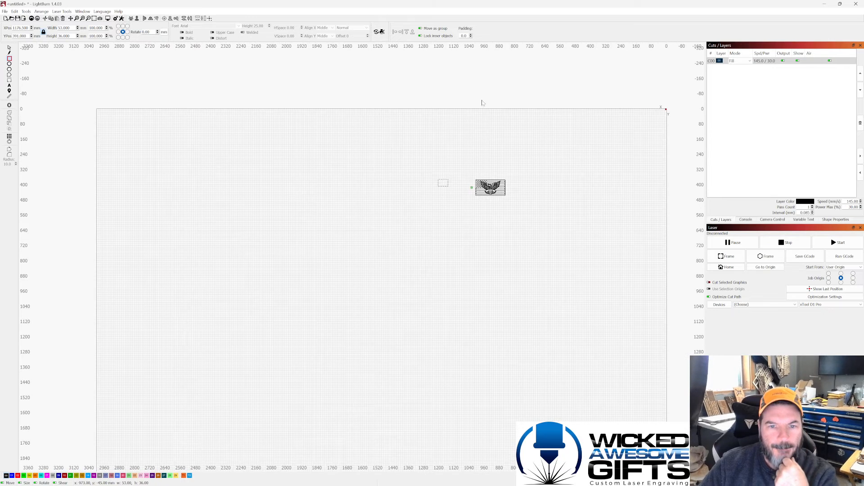
click(481, 185)
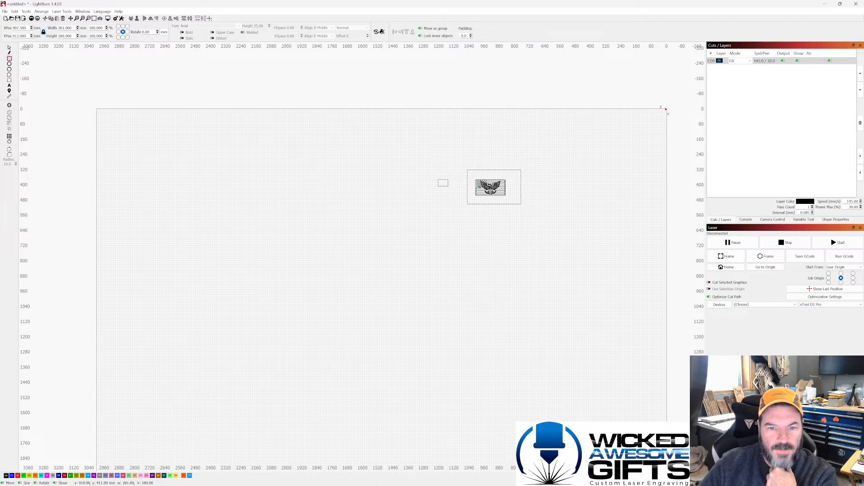
drag(492, 180, 503, 130)
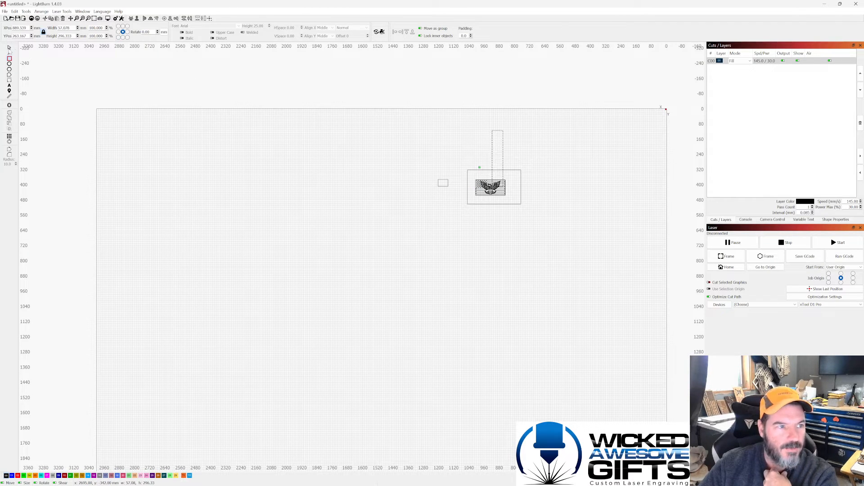
key(Escape)
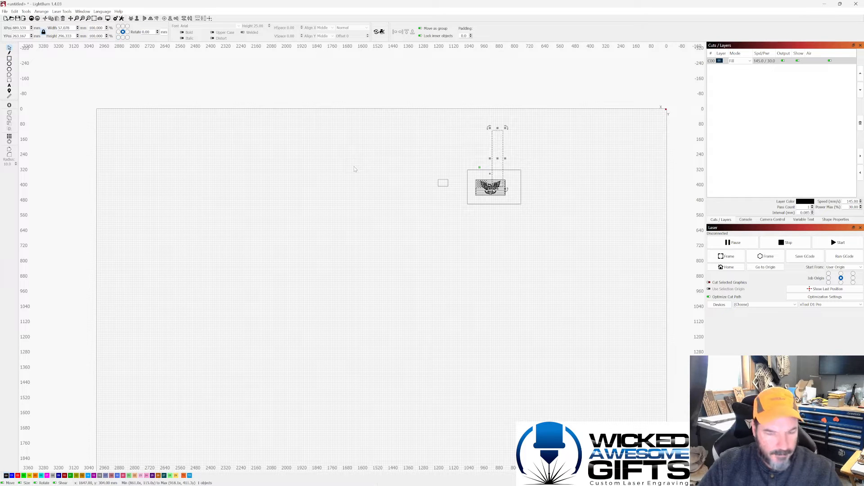
key(Delete)
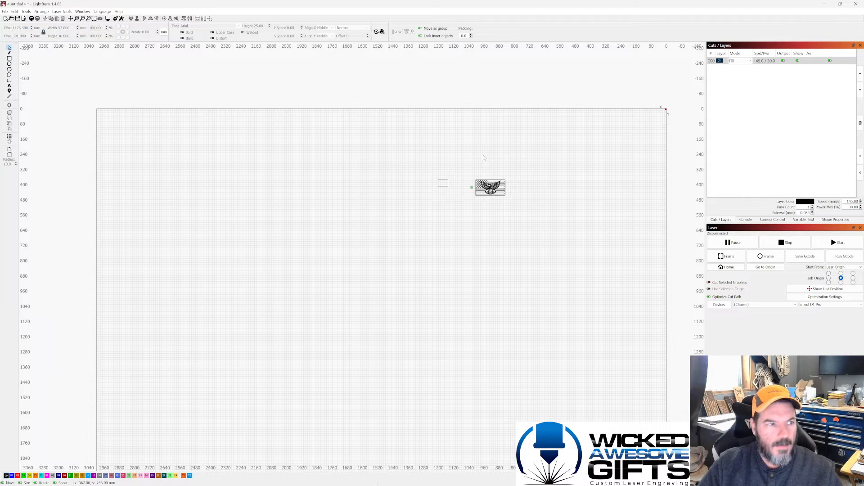
- Move the entire flag artwork off the work area, above its upper edge, and deselect it
click(477, 195)
drag(490, 187, 497, 91)
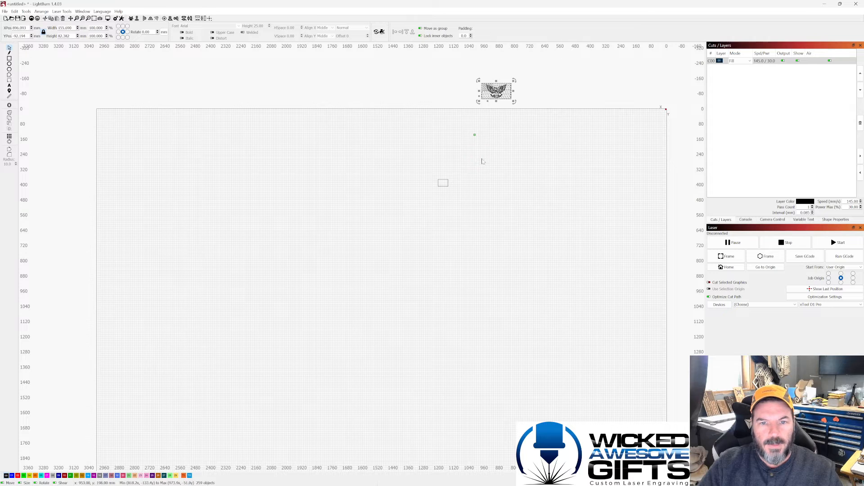
click(482, 162)
- Preview the laser fill of the single rectangle up close, and close the preview
scroll(443, 171, up, 10)
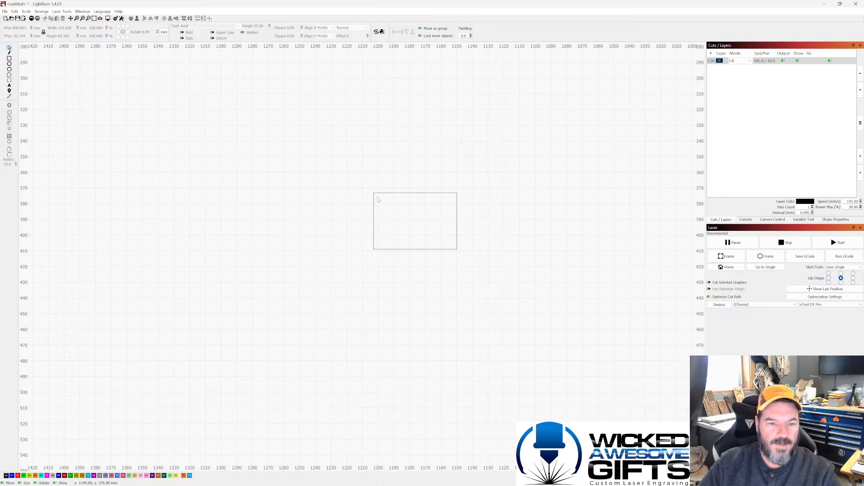
scroll(414, 222, down, 2)
scroll(468, 236, up, 3)
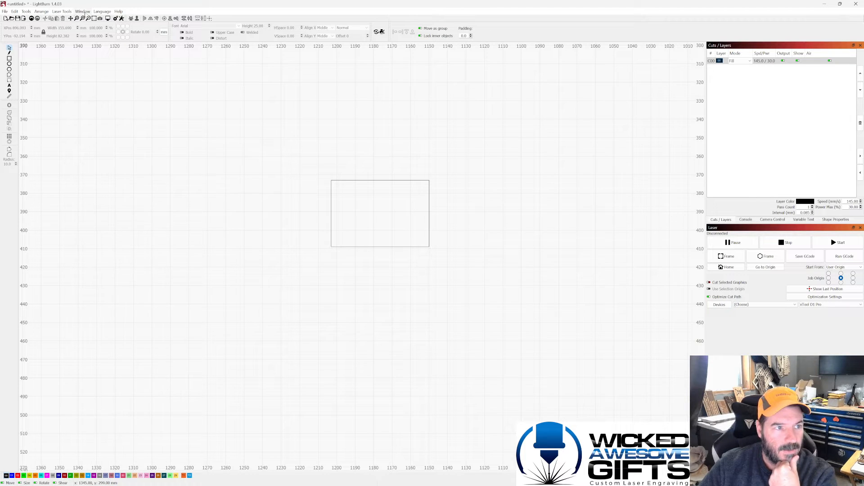
click(83, 11)
click(94, 27)
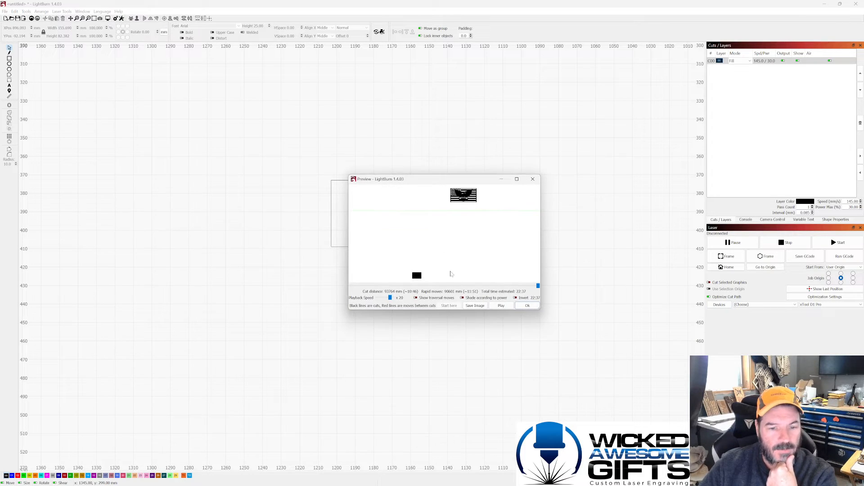
scroll(417, 259, up, 3)
scroll(422, 266, up, 2)
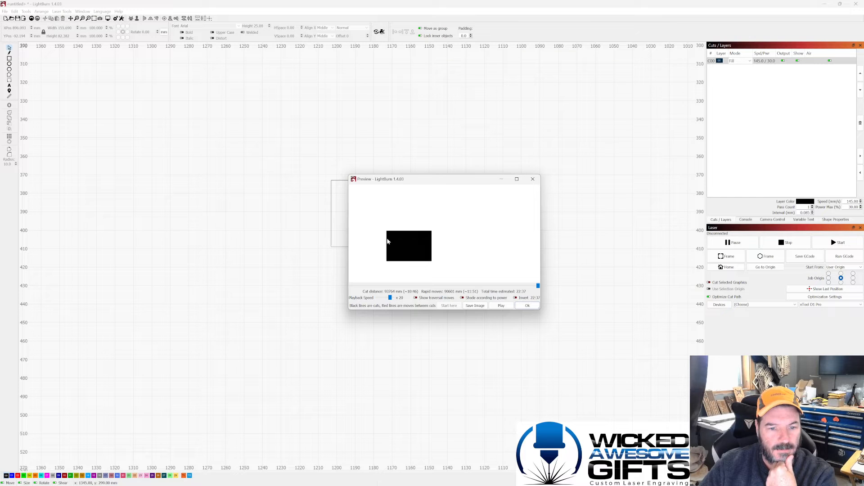
click(533, 179)
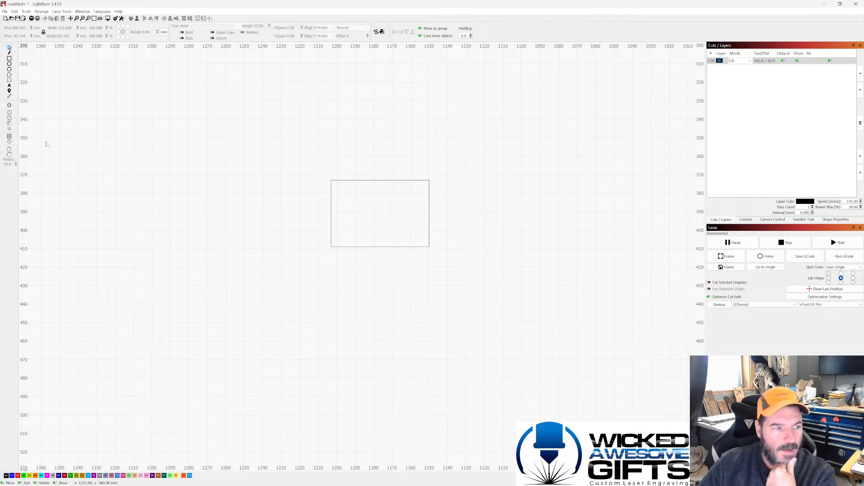
- Draw a second rectangle about 41 by 28 mm inside the first one and move it to roughly the centre
click(9, 59)
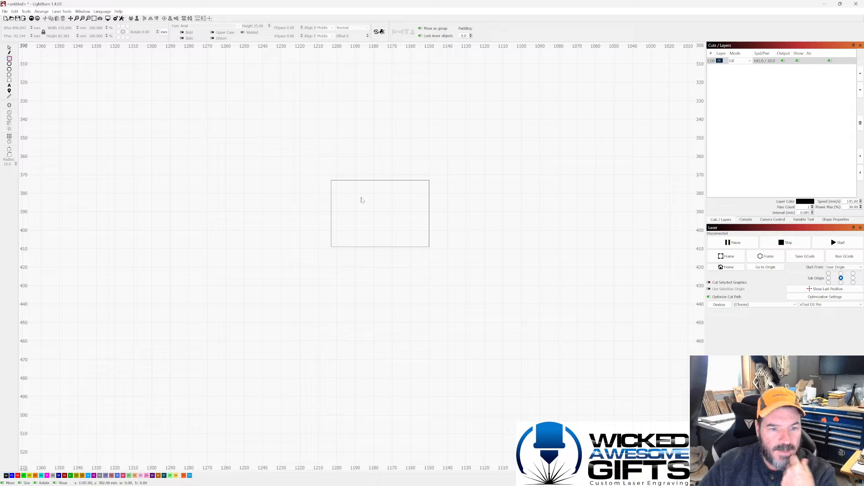
drag(341, 183, 418, 235)
click(9, 47)
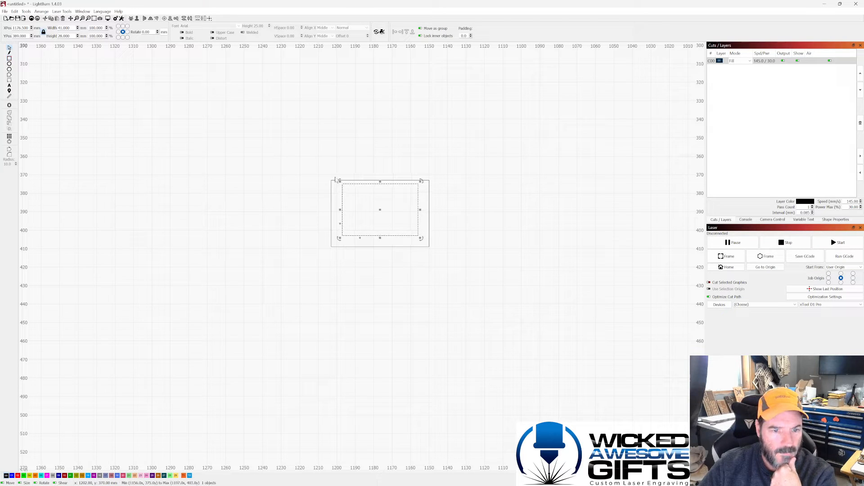
drag(378, 210, 379, 218)
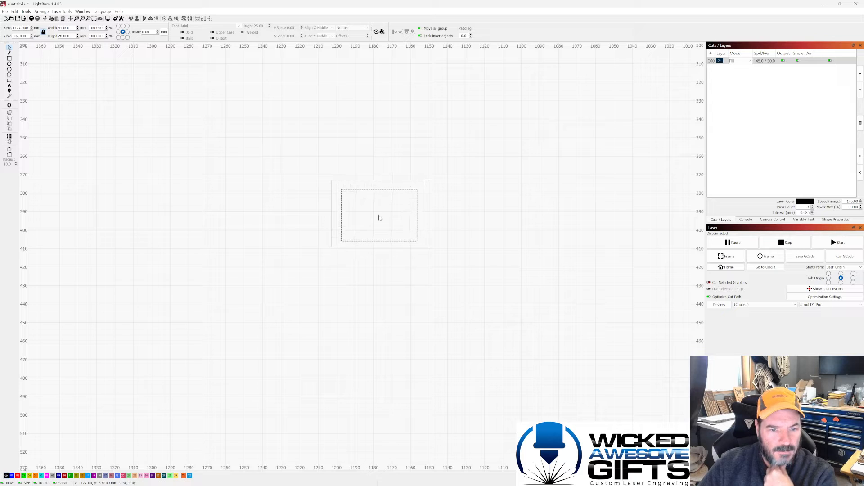
click(317, 208)
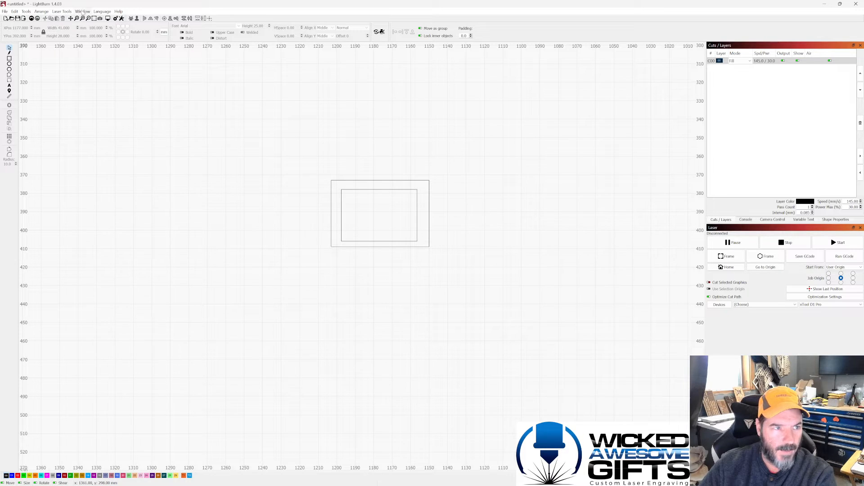
- Preview the fill of the two nested rectangles at full-screen size, and close the preview
click(82, 12)
click(89, 28)
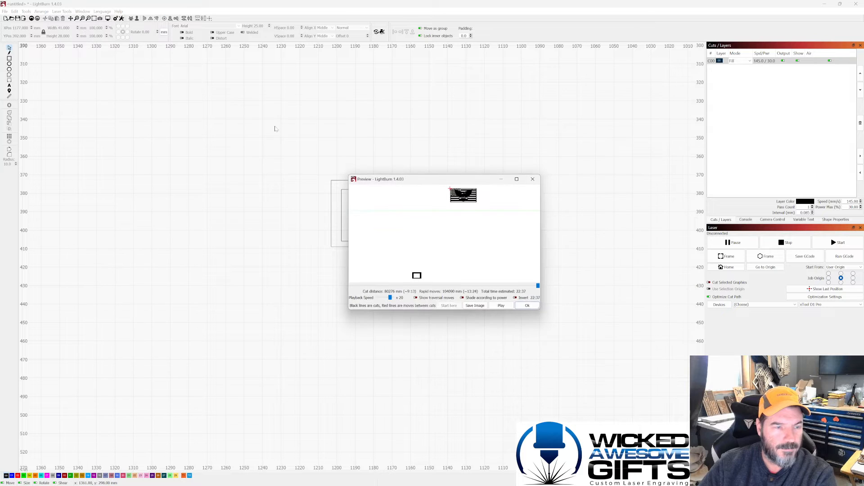
click(517, 179)
scroll(398, 307, down, 2)
scroll(343, 385, up, 4)
scroll(342, 385, up, 2)
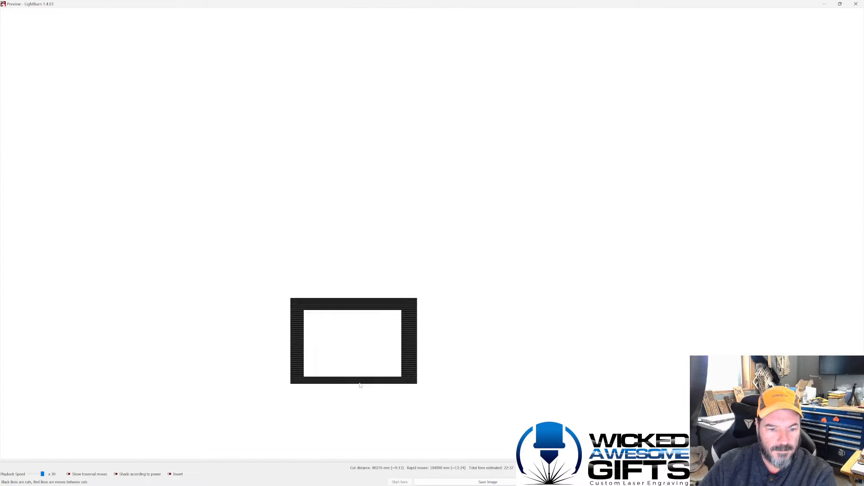
click(856, 3)
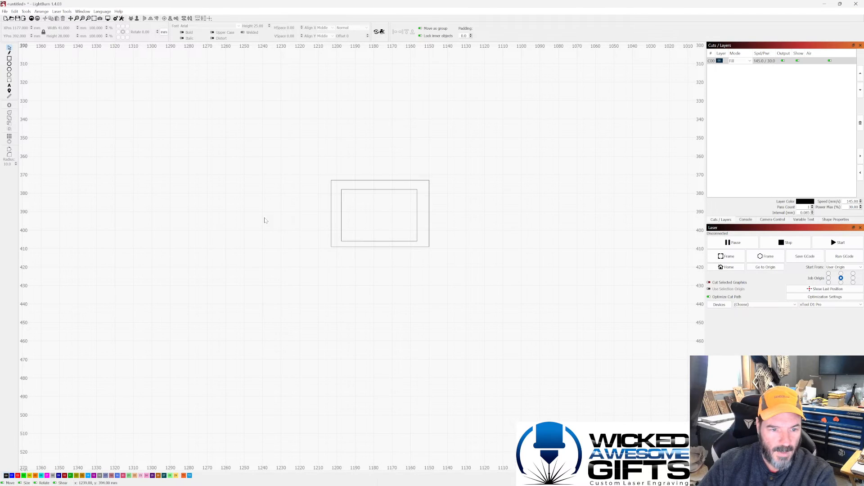
- Create an inward 4 mm offset of the inner rectangle using outer shapes only and the corner style
click(348, 189)
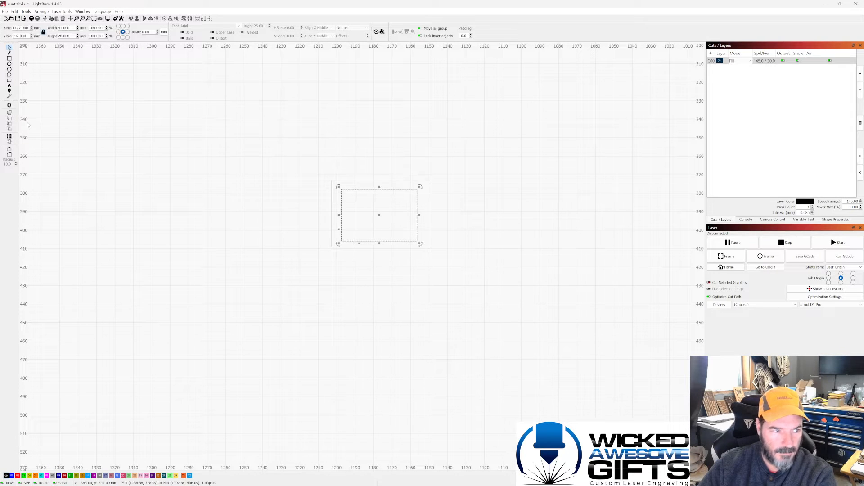
click(9, 105)
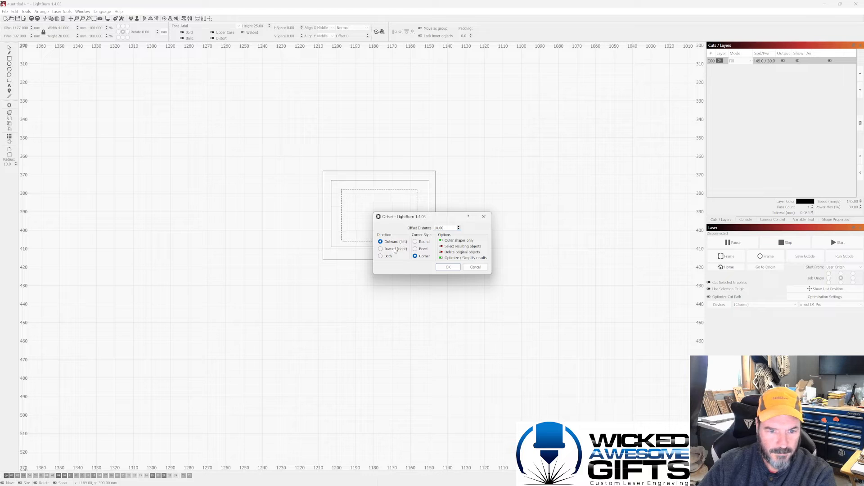
click(395, 249)
click(458, 230)
click(459, 229)
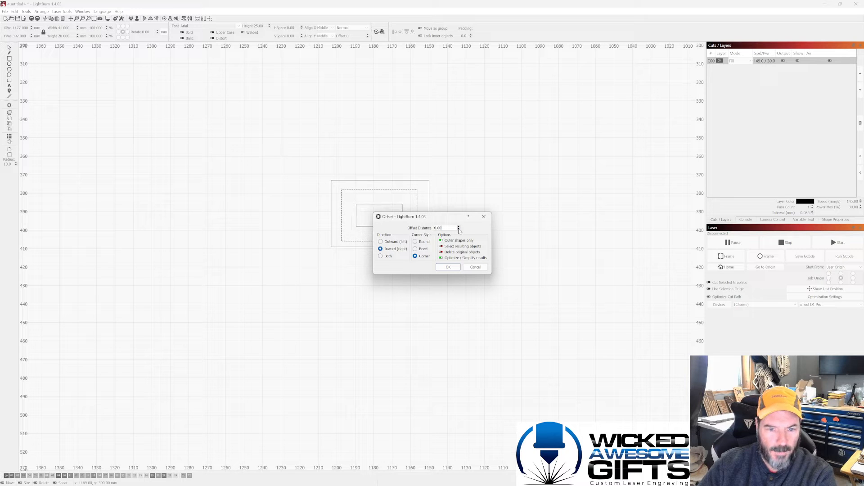
click(458, 229)
click(459, 229)
click(459, 229)
click(459, 229)
click(450, 267)
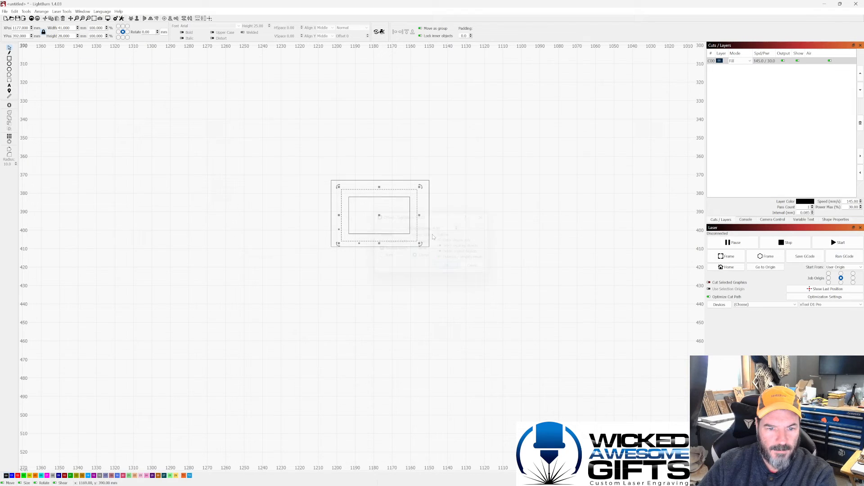
- Offset the newly created innermost rectangle inward by another 4 mm with the same settings
click(378, 206)
click(370, 197)
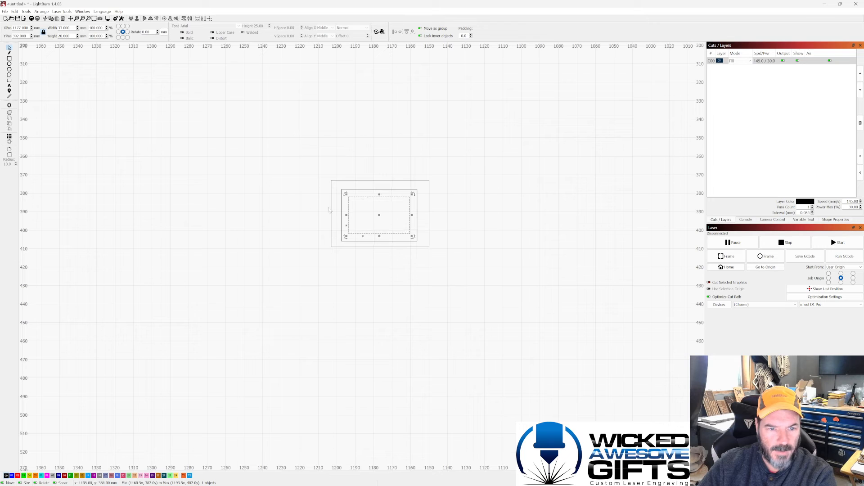
click(9, 105)
click(448, 267)
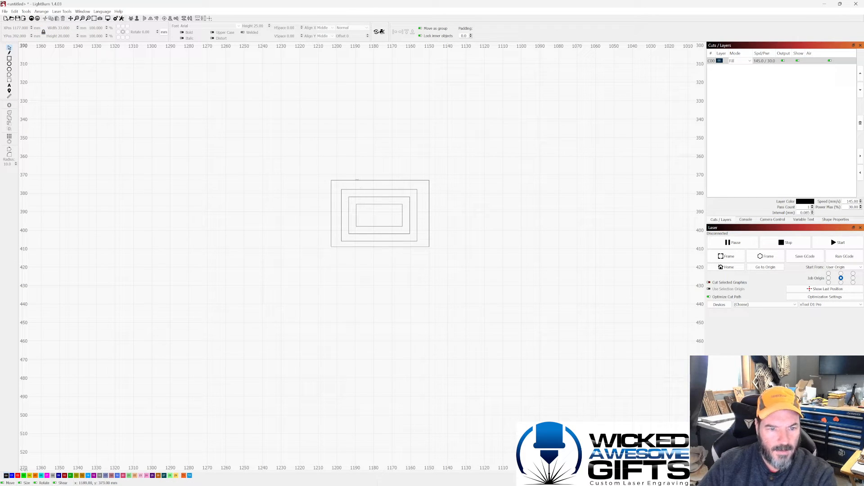
- Preview the fill of the four nested rectangles at full-screen size, examine the alternating bands up close, and close the preview
click(361, 191)
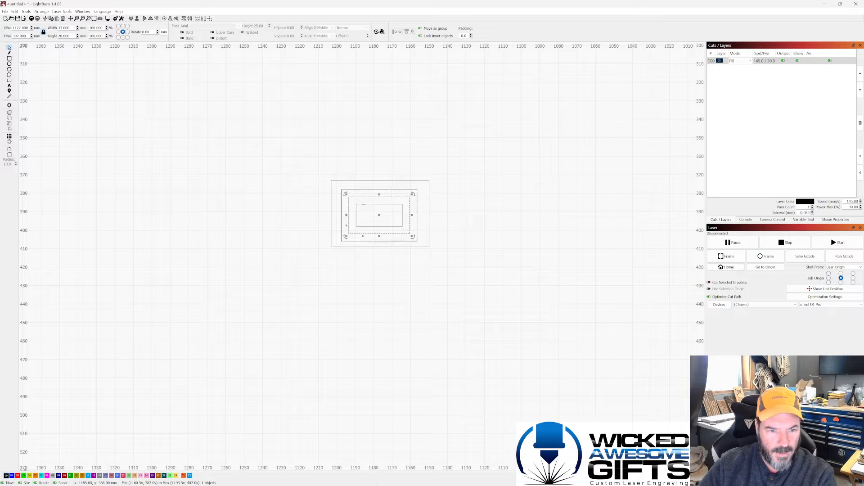
click(362, 204)
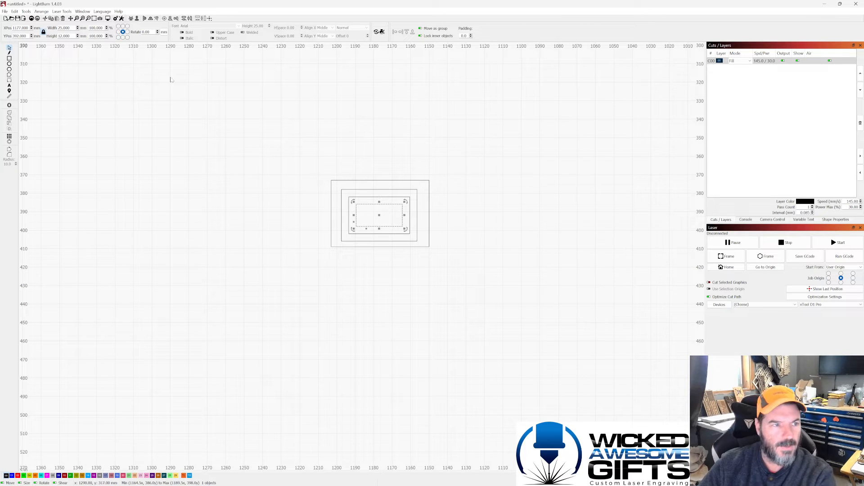
click(82, 11)
click(92, 28)
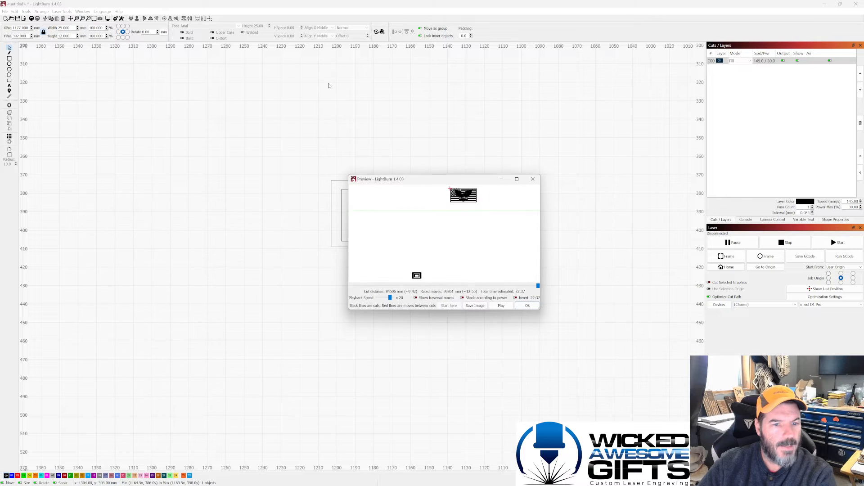
click(517, 179)
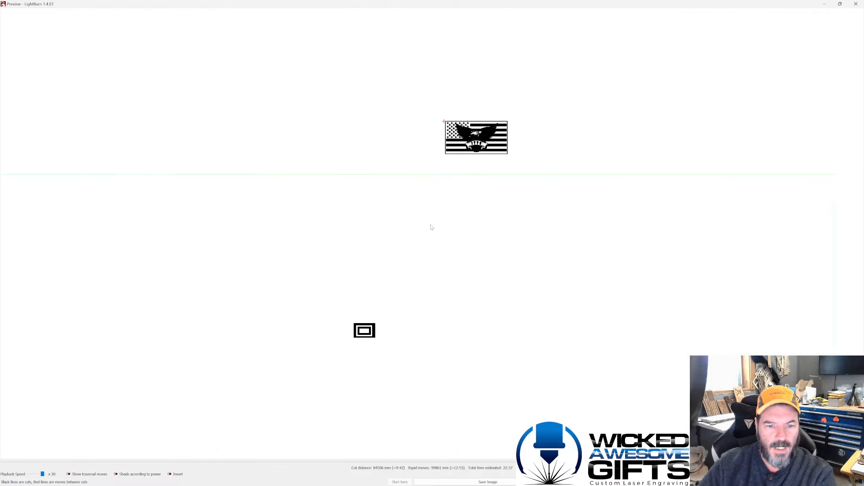
scroll(368, 329, up, 5)
scroll(384, 357, down, 1)
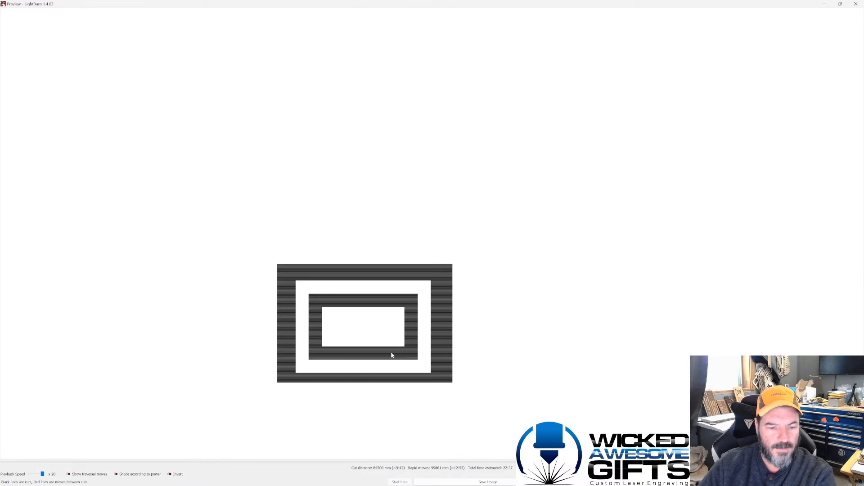
scroll(344, 399, up, 1)
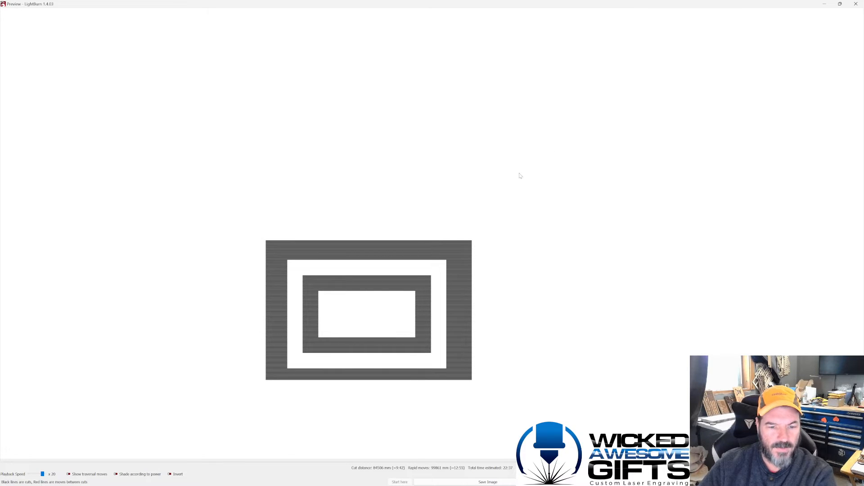
click(856, 4)
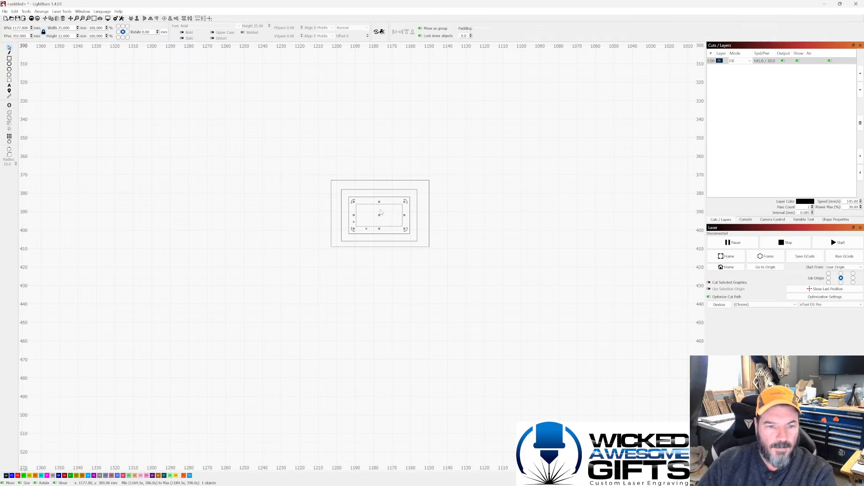
key(Escape)
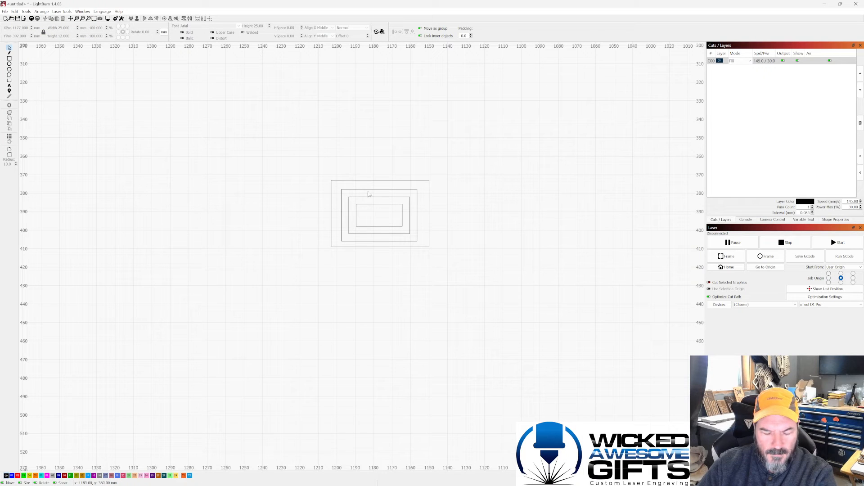
- Move the innermost rectangle diagonally down and to the right so it overlaps the lower-right corners of the other three, and deselect it
scroll(367, 194, up, 2)
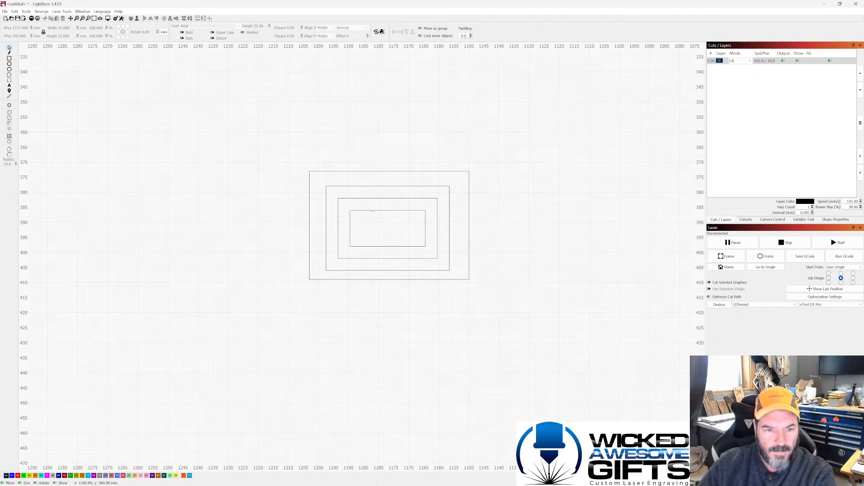
click(374, 210)
drag(388, 228, 458, 271)
key(Escape)
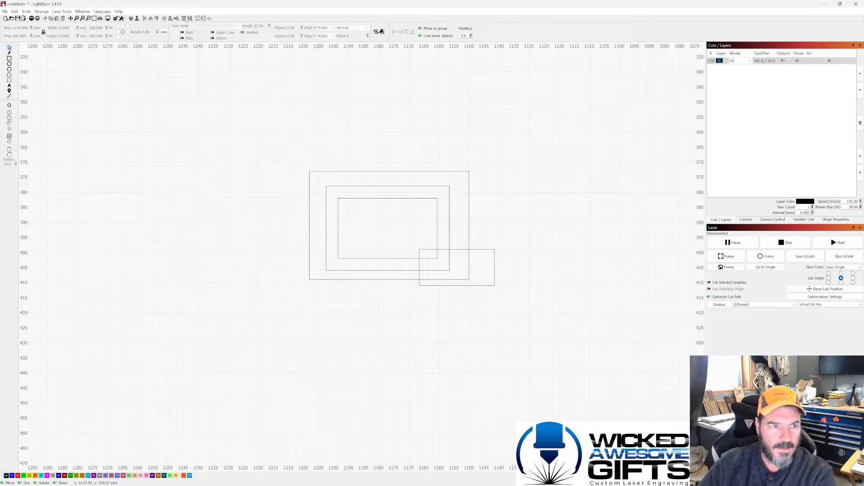
- Preview the fill with the small rectangle overlapping the corners of the nested ones
click(102, 11)
mouse_move(82, 11)
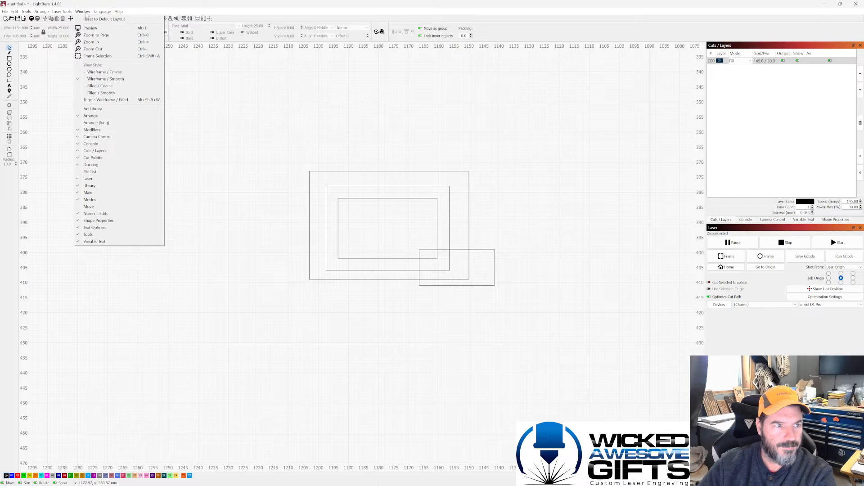
click(89, 28)
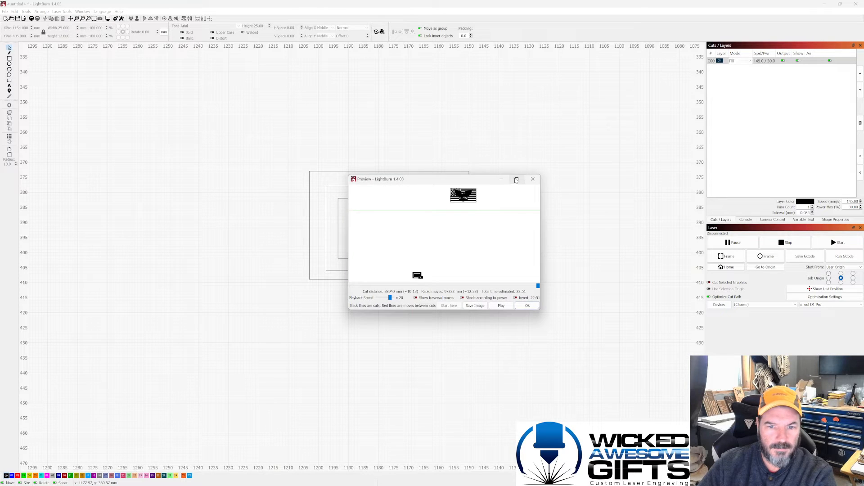
- Examine the maximized preview of the nested and overlapping rectangles to see how the fill alternates, and close it
click(508, 177)
scroll(471, 213, down, 3)
scroll(391, 348, up, 8)
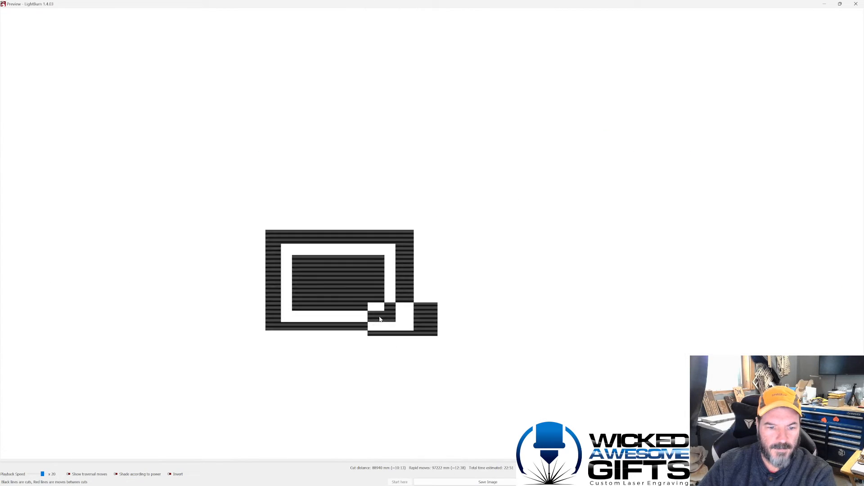
scroll(440, 301, up, 2)
scroll(437, 302, down, 1)
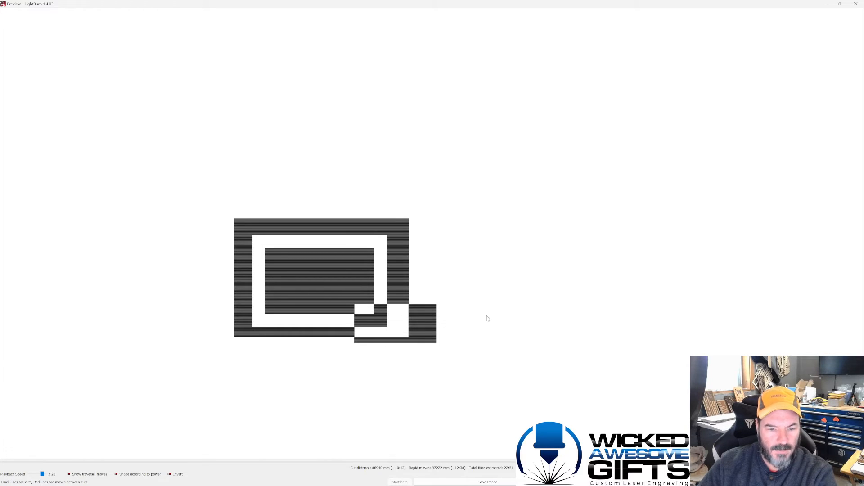
click(855, 4)
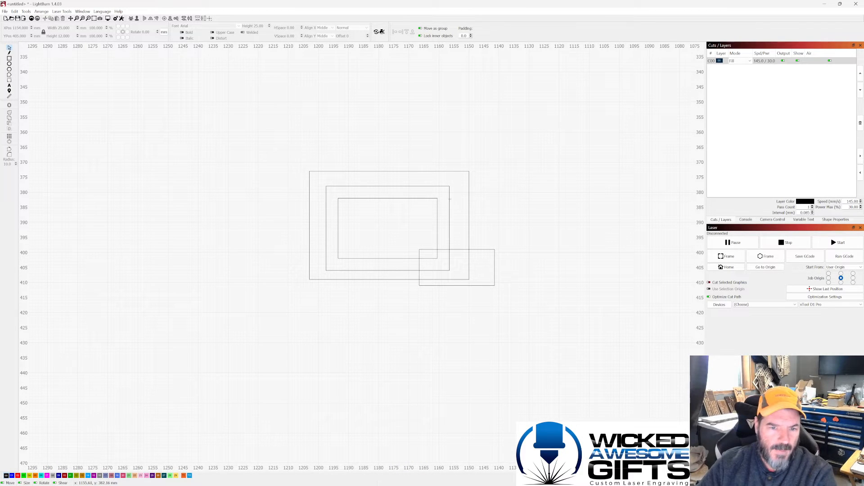
- Delete all the nested and overlapping practice rectangles
scroll(508, 204, down, 2)
scroll(507, 204, up, 1)
drag(317, 146, 534, 321)
key(Delete)
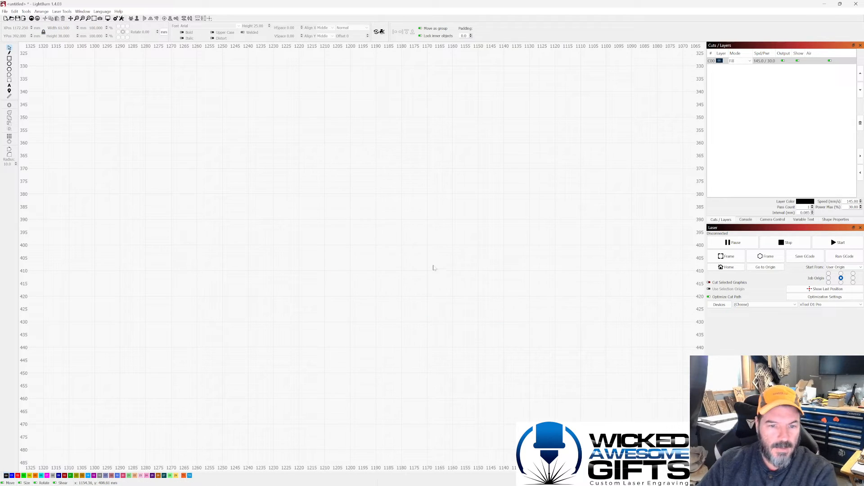
- Move the whole eagle flag artwork from above the work area onto the bed at about X 1237, Y 611 mm and deselect it
scroll(396, 248, down, 8)
scroll(391, 197, down, 4)
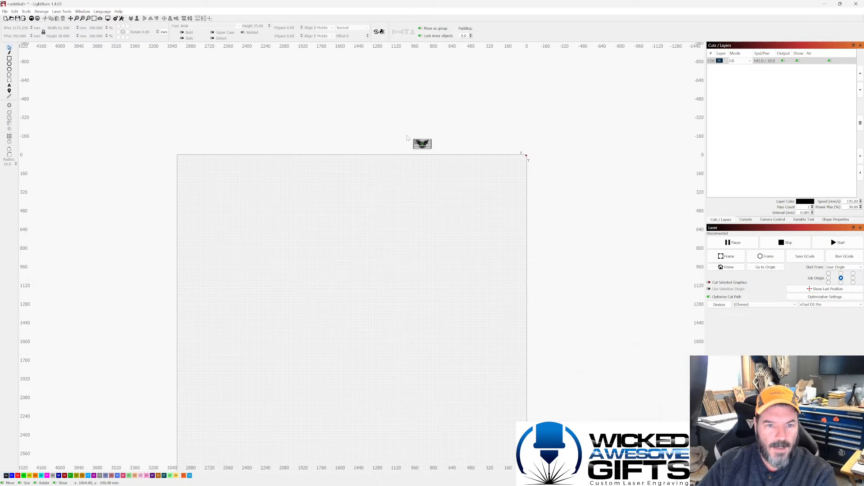
drag(406, 138, 438, 153)
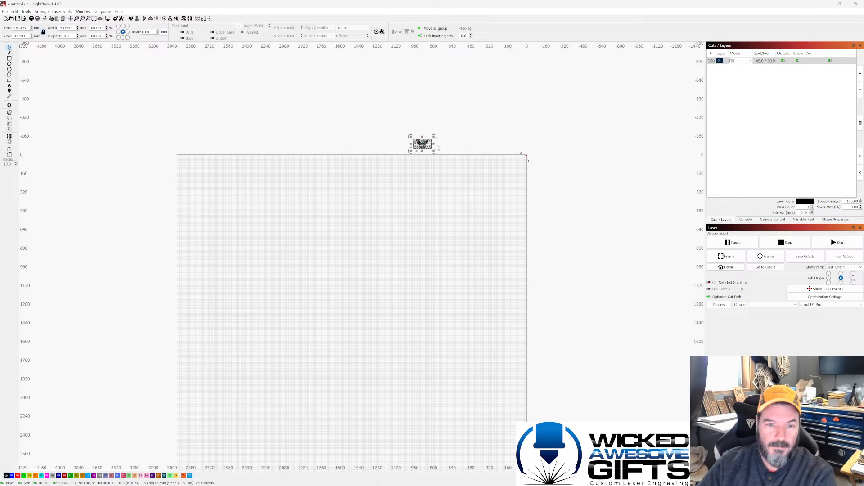
drag(415, 163, 375, 245)
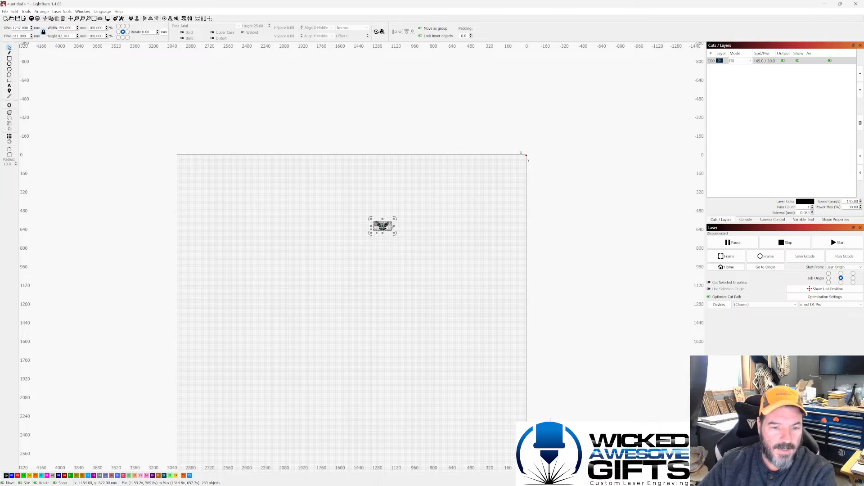
scroll(392, 227, up, 5)
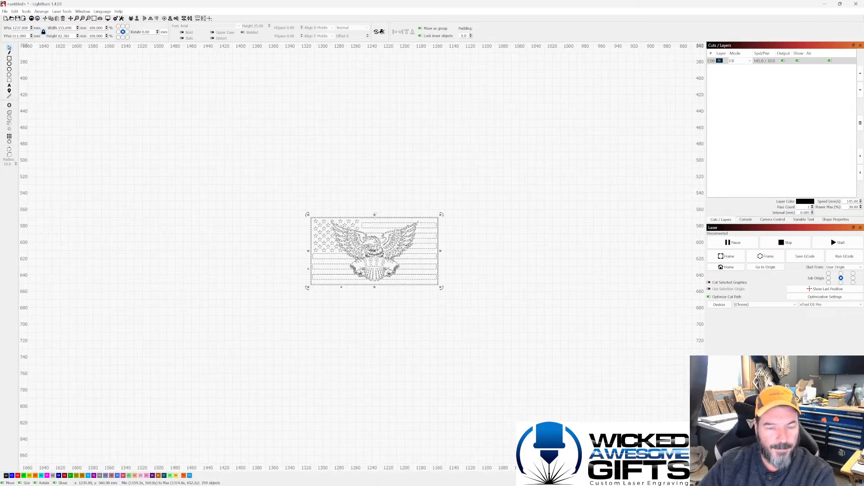
scroll(381, 254, up, 4)
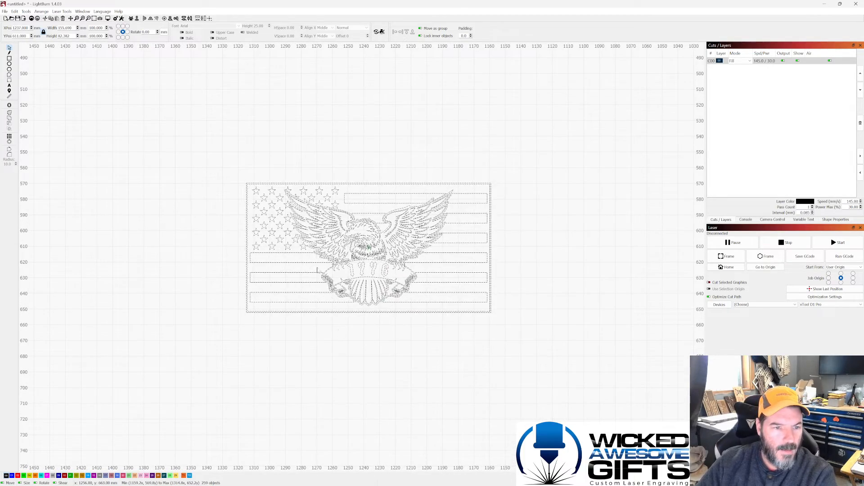
click(318, 270)
- Delete the outermost border rectangle around the flag artwork
scroll(317, 270, up, 3)
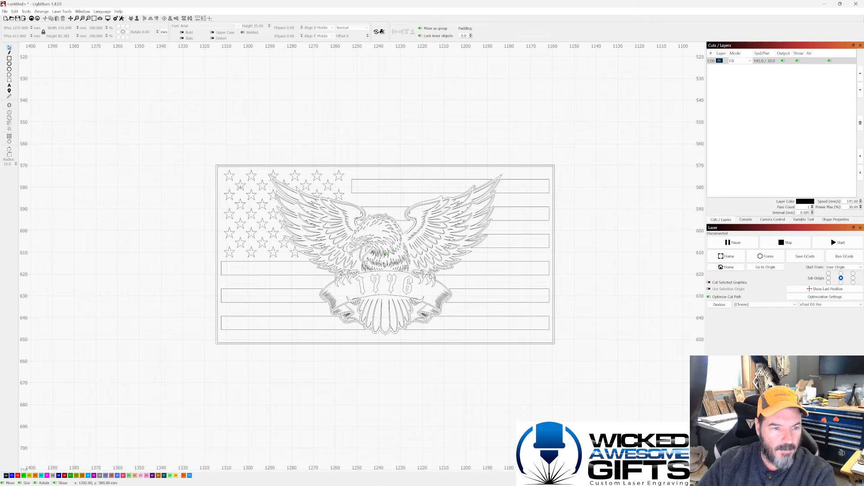
click(215, 172)
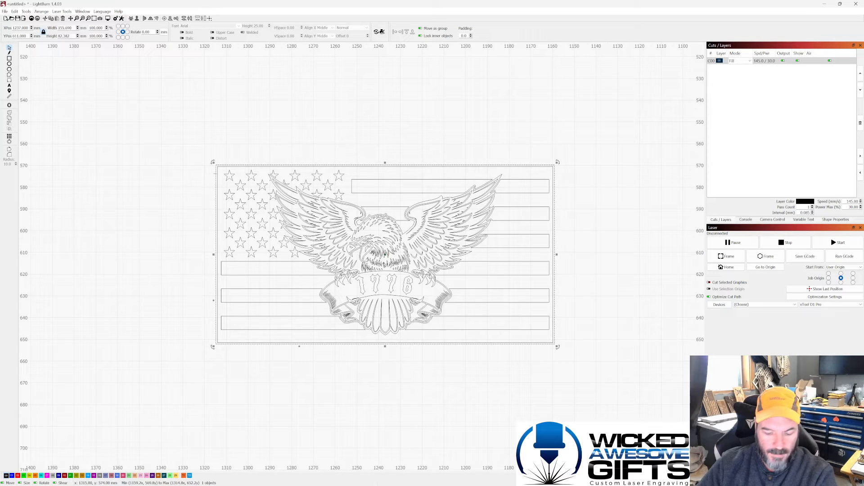
click(215, 175)
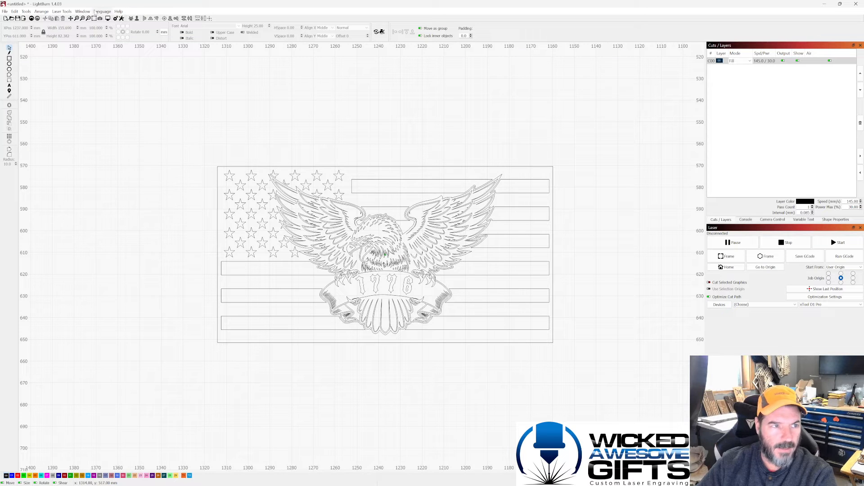
- Preview the flag engraving without its outer border at full size, view it with inverted colours, and close the preview
click(83, 11)
click(88, 28)
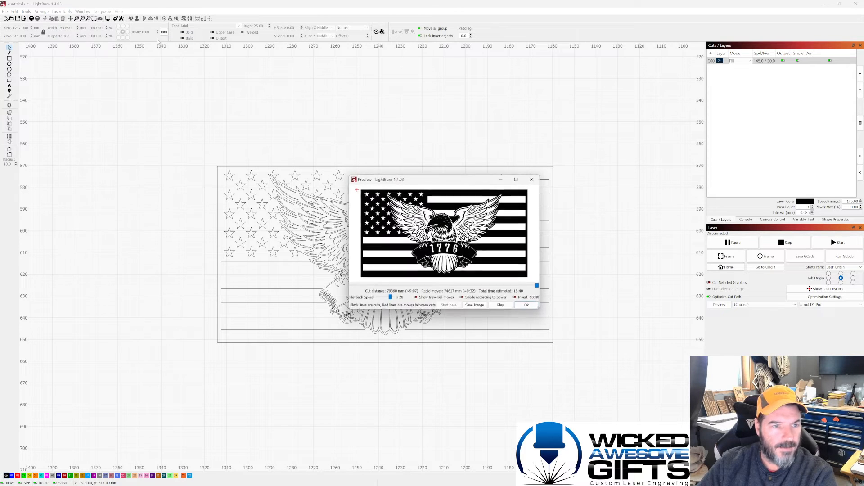
click(519, 179)
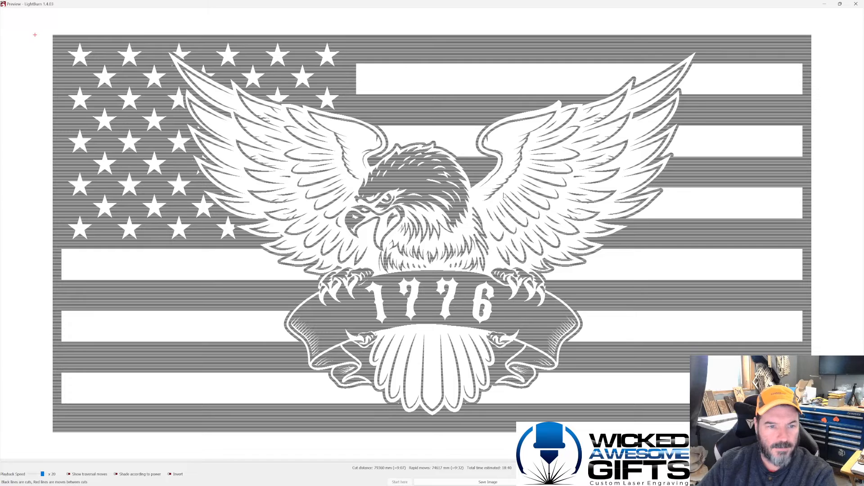
scroll(518, 193, down, 3)
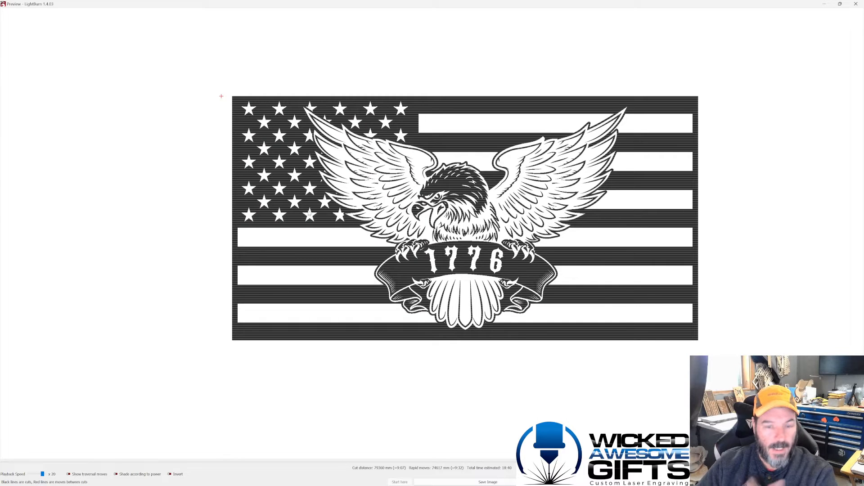
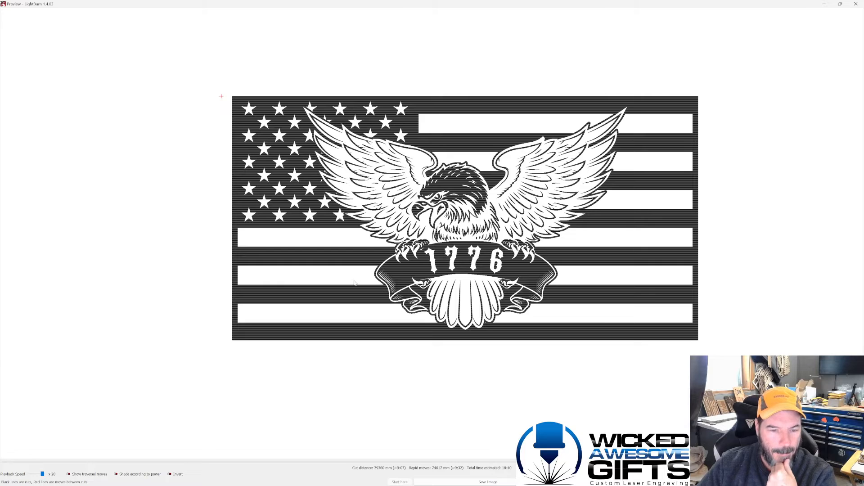
scroll(288, 266, down, 2)
scroll(397, 305, up, 1)
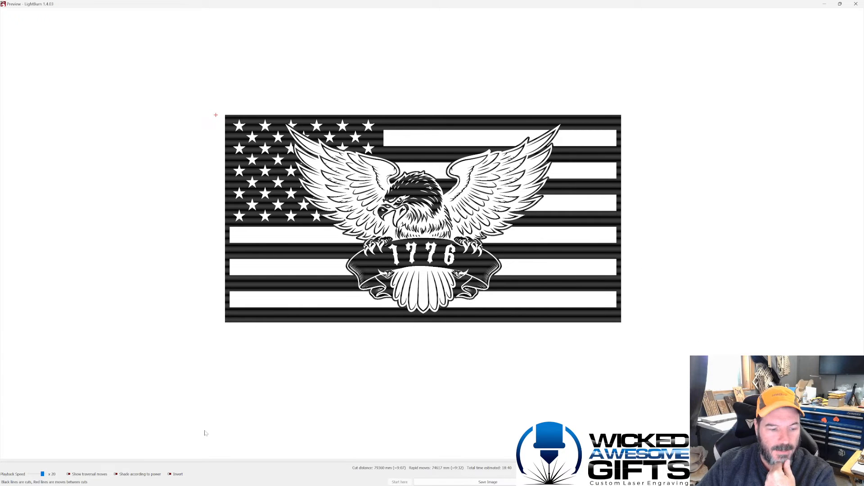
click(174, 475)
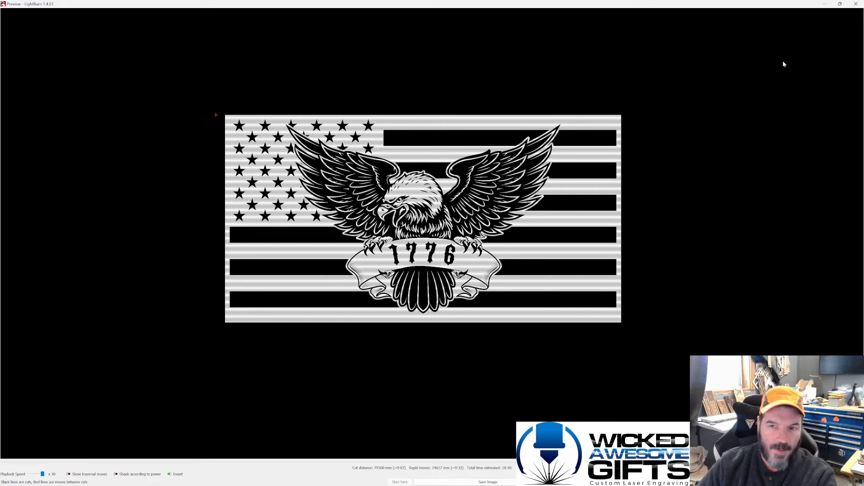
click(856, 3)
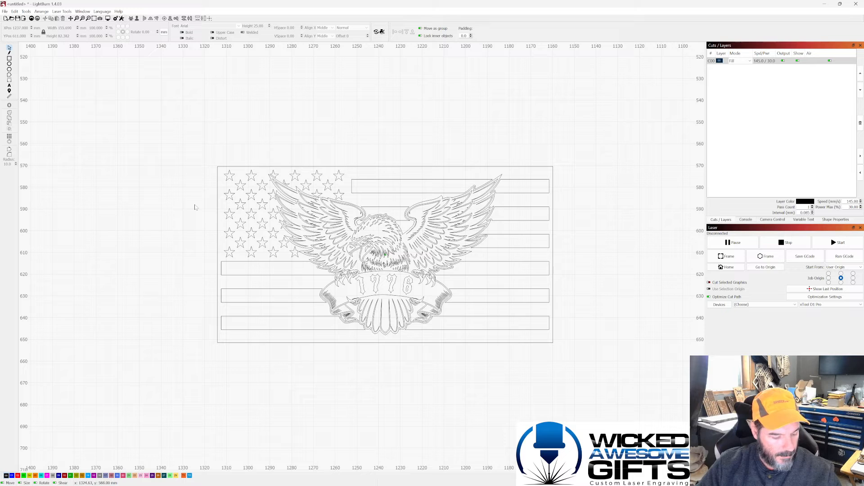
- Undo the deletion of the flag's outer border rectangle and clear the selection
key(ctrl+a)
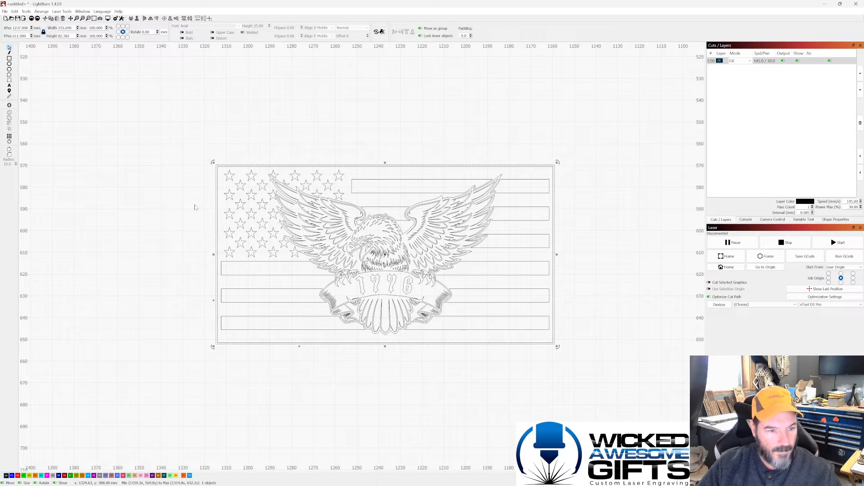
click(237, 115)
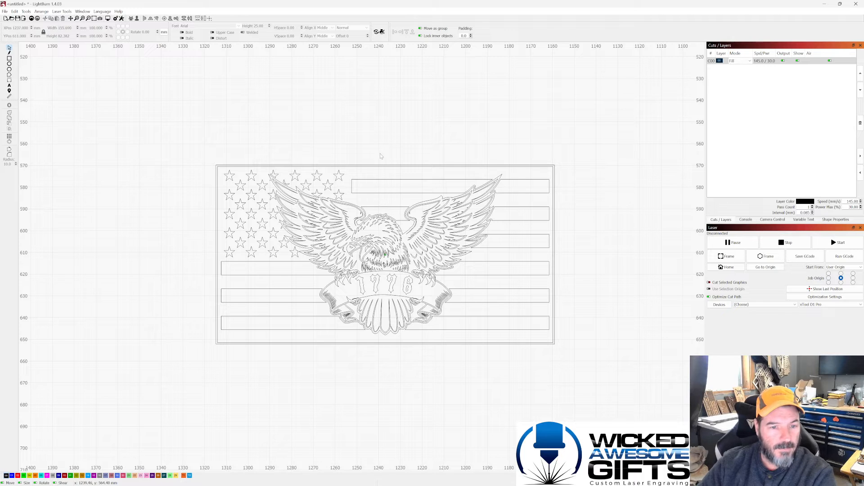
scroll(378, 134, up, 2)
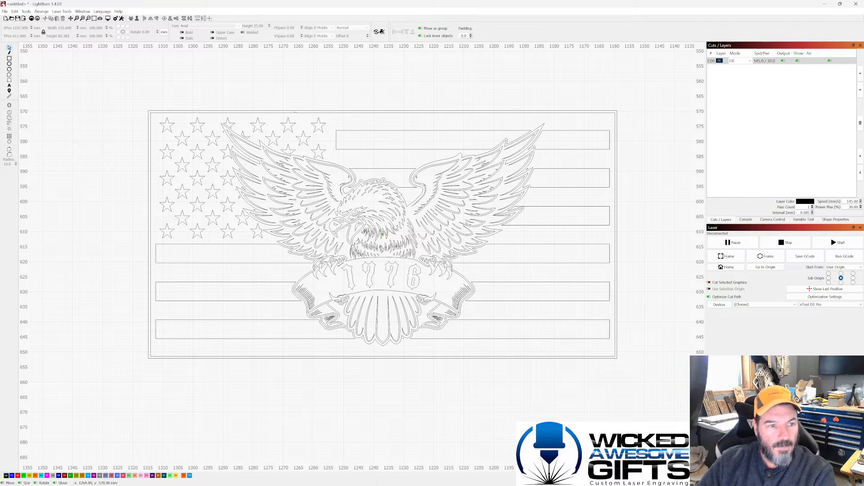
- Preview the flag engraving with both border rectangles at full size, inspect it with inverted colours, and close the preview
click(83, 11)
click(135, 20)
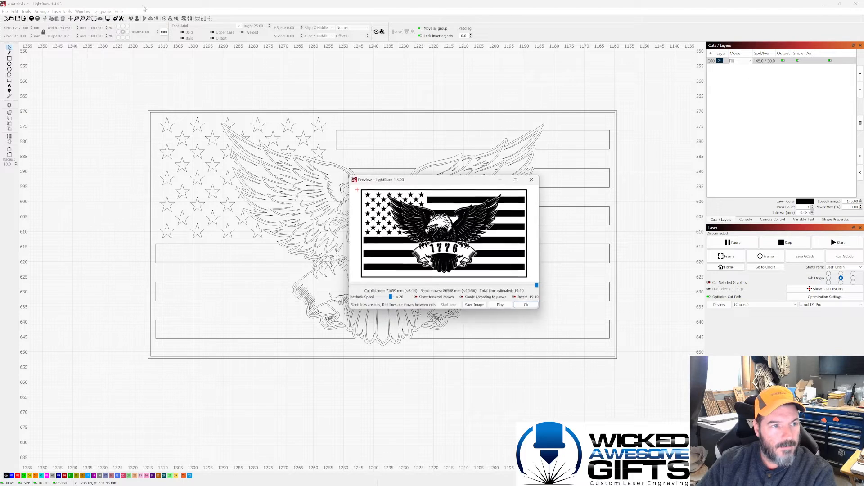
click(515, 179)
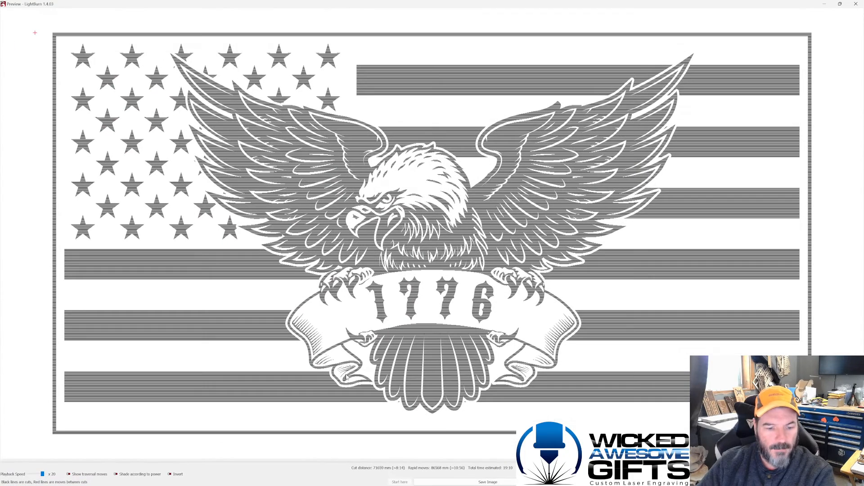
click(175, 474)
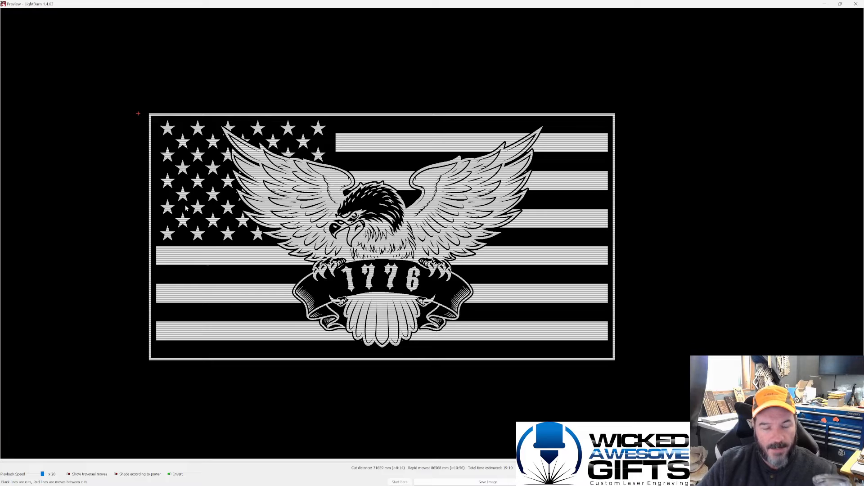
scroll(164, 211, down, 1)
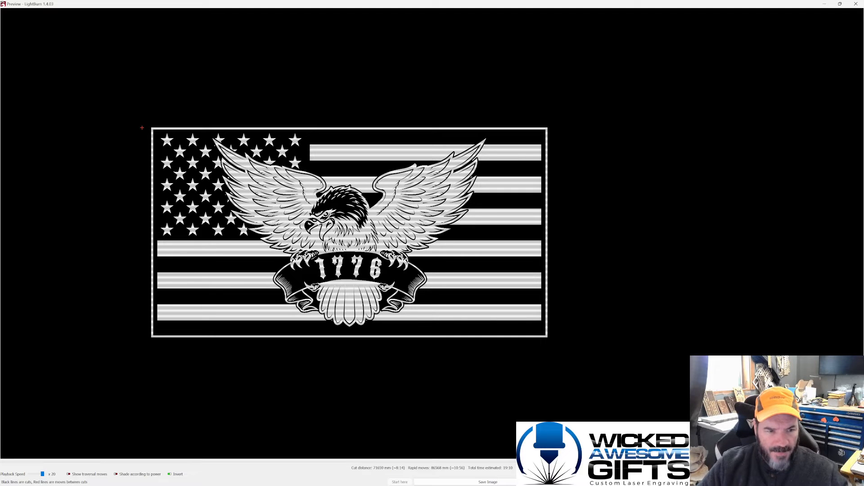
scroll(325, 208, up, 1)
scroll(357, 206, down, 2)
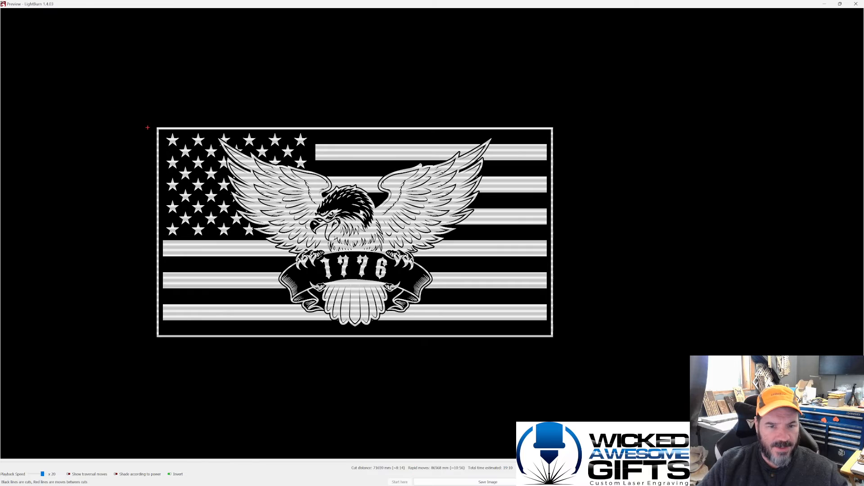
scroll(228, 209, up, 2)
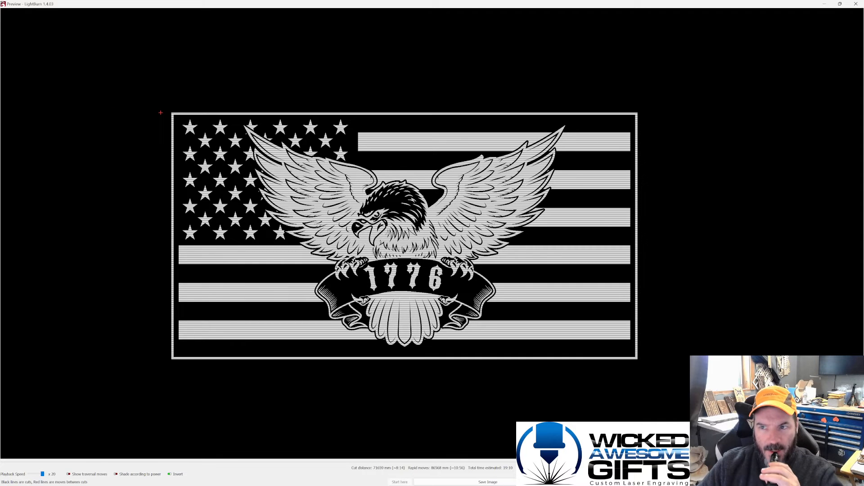
click(855, 4)
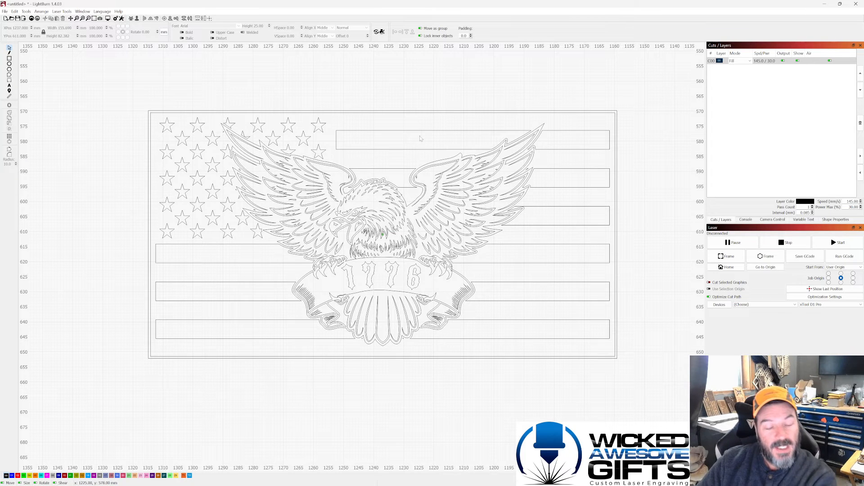
- Select the outer outline that surrounds the eagle, its wings and the banner
scroll(421, 130, up, 1)
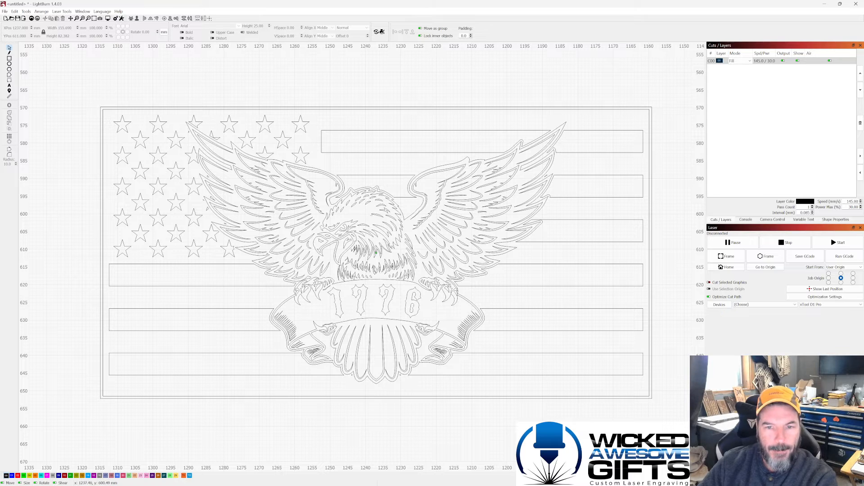
scroll(225, 210, down, 4)
scroll(337, 197, up, 4)
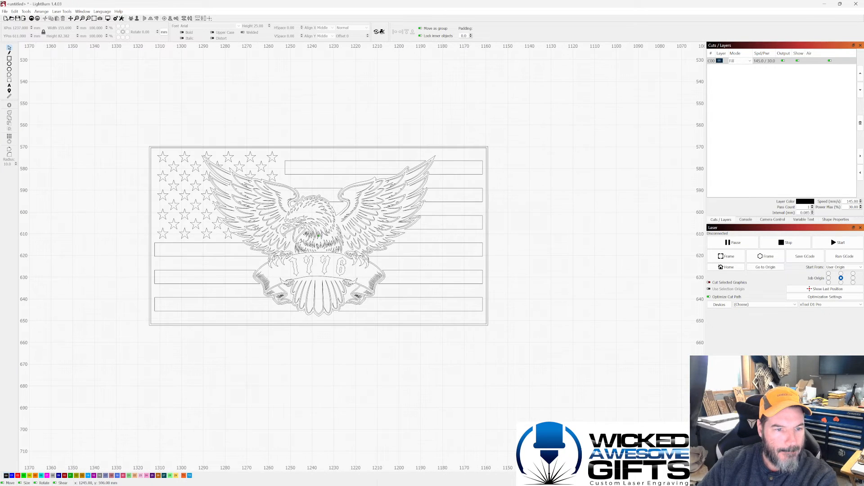
click(357, 183)
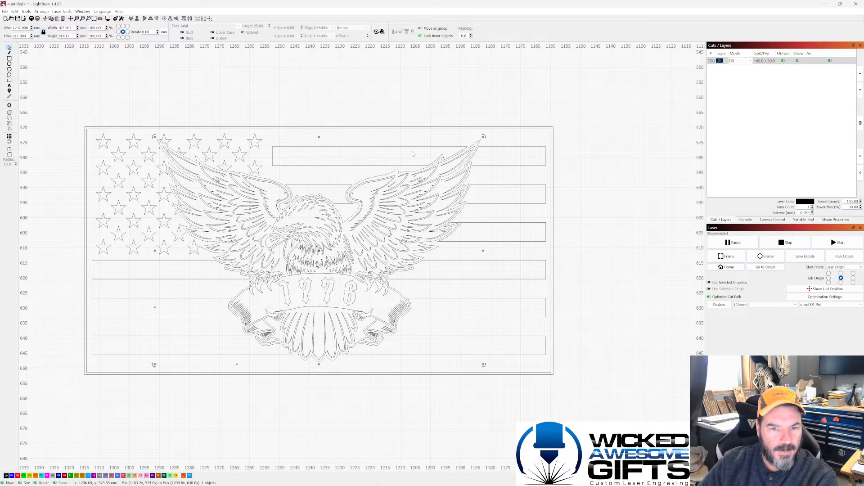
click(384, 165)
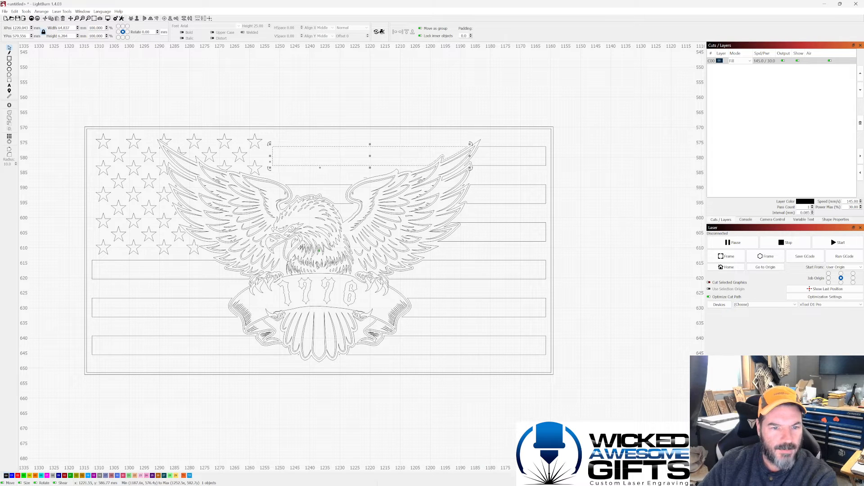
click(339, 194)
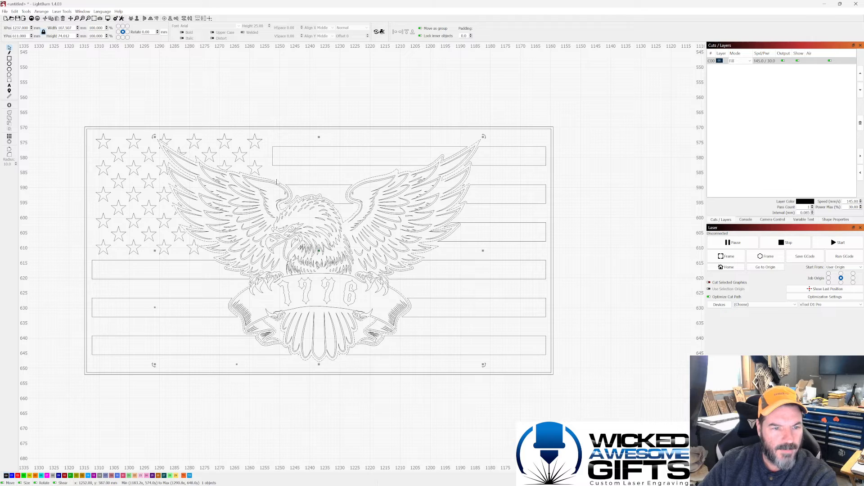
scroll(315, 196, up, 1)
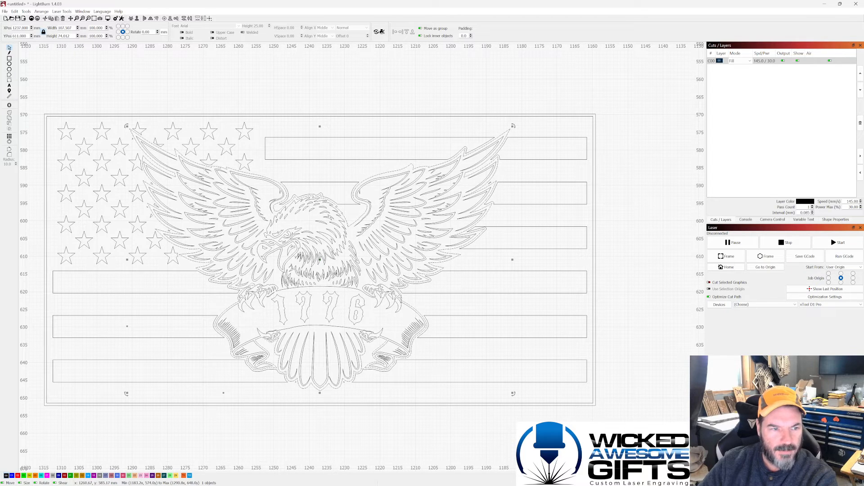
scroll(236, 168, down, 1)
scroll(250, 234, down, 3)
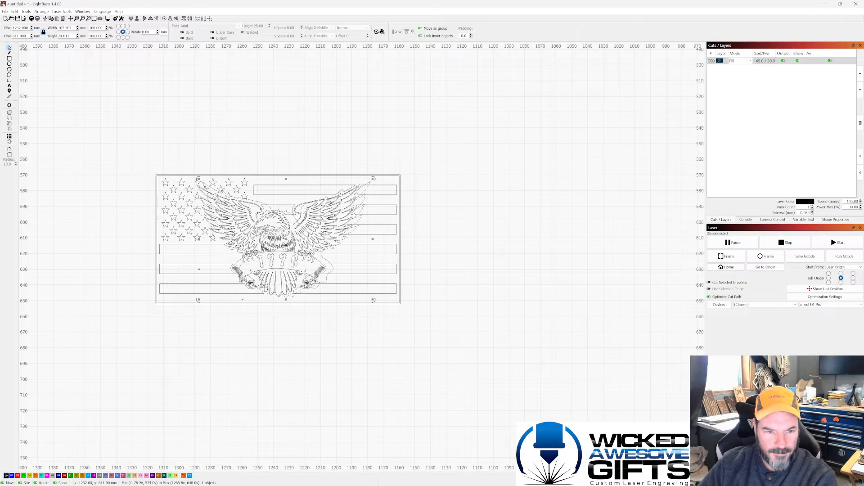
- Try moving the eagle's outer outline about 165 mm right, off the flag, and then back over the artwork
drag(279, 212, 538, 212)
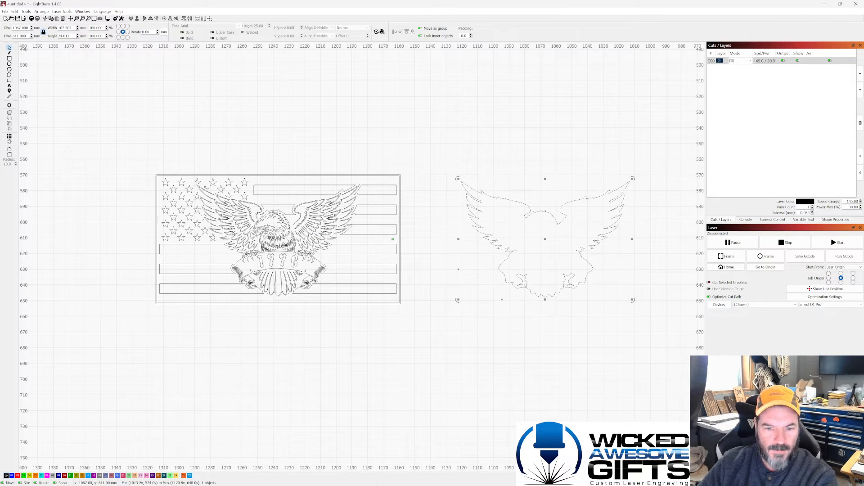
drag(539, 211, 254, 255)
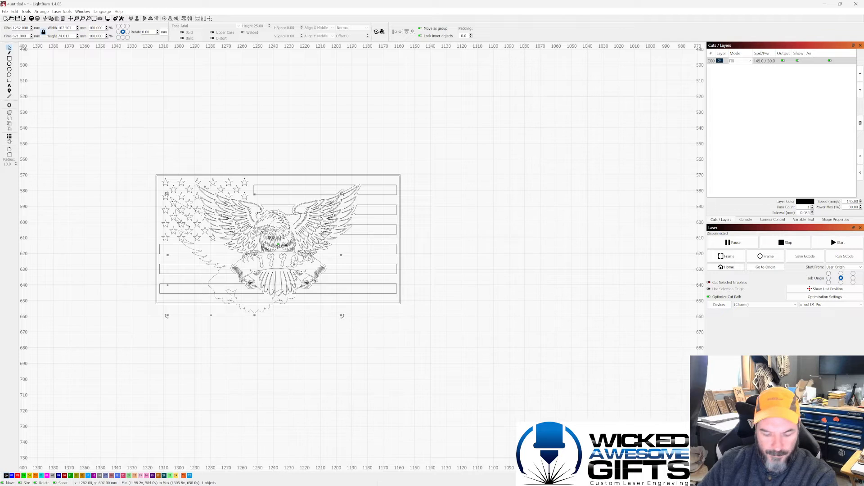
key(Up)
key(Up)
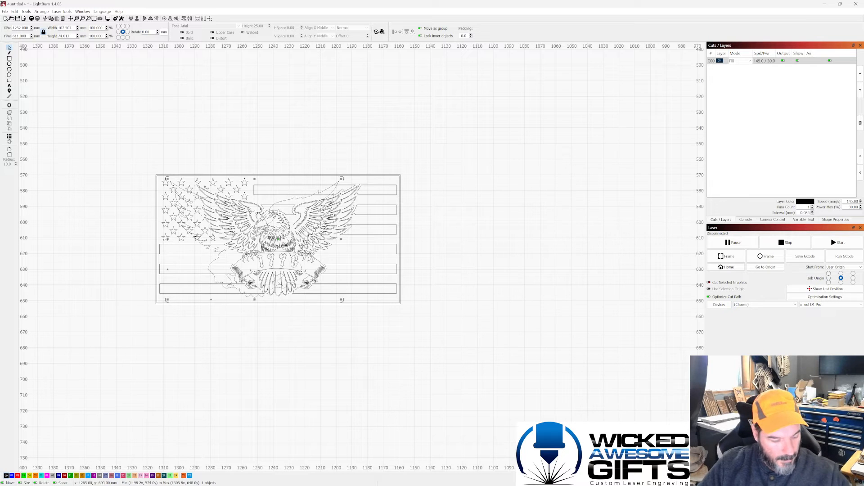
- Undo the outline moves and nudge the outline 5 mm left to realign it around the eagle
key(ctrl+z)
key(ctrl+z)
key(ctrl+z)
key(ctrl+z)
key(ctrl+z)
key(ctrl+z)
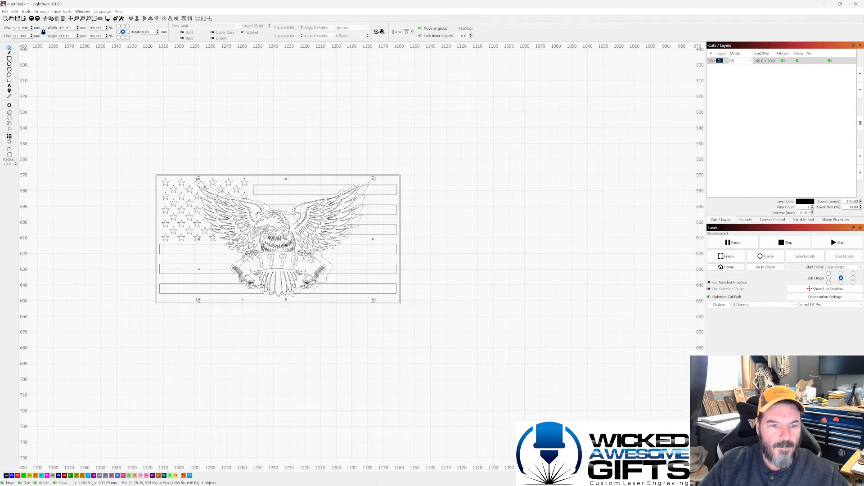
key(Left)
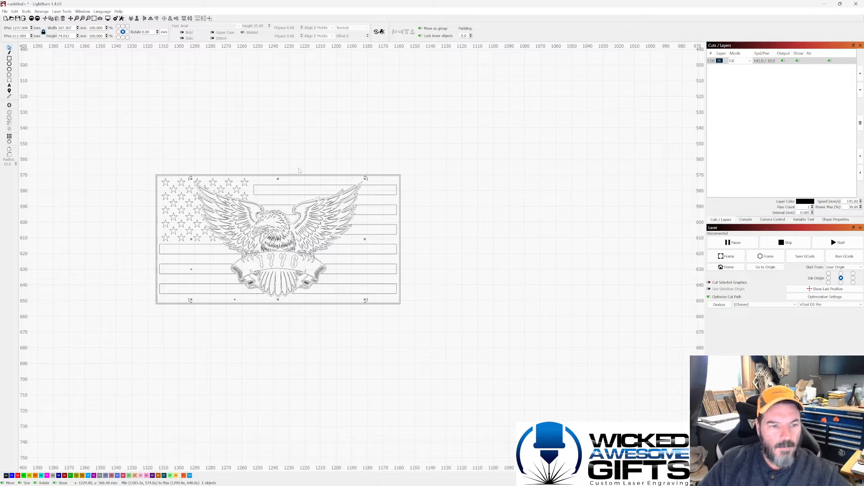
- Try an inward offset of .25 mm with round corners on the eagle's outer outline, and dismiss the offset settings
scroll(120, 198, up, 5)
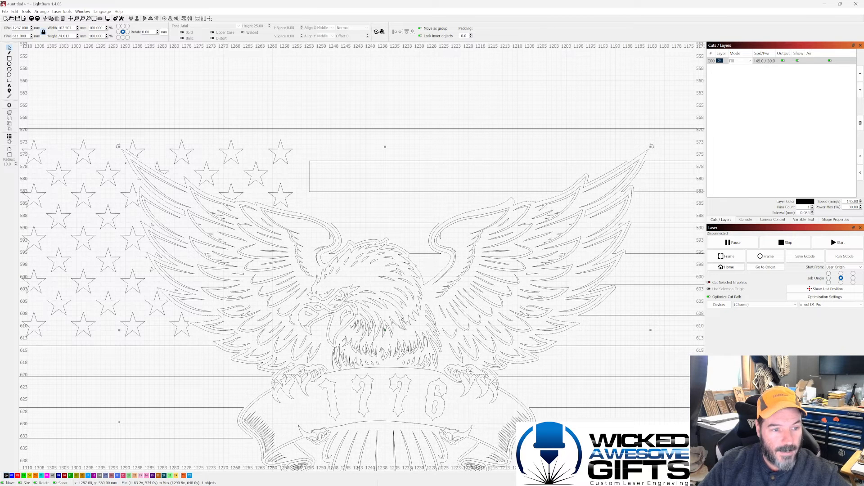
scroll(166, 249, up, 10)
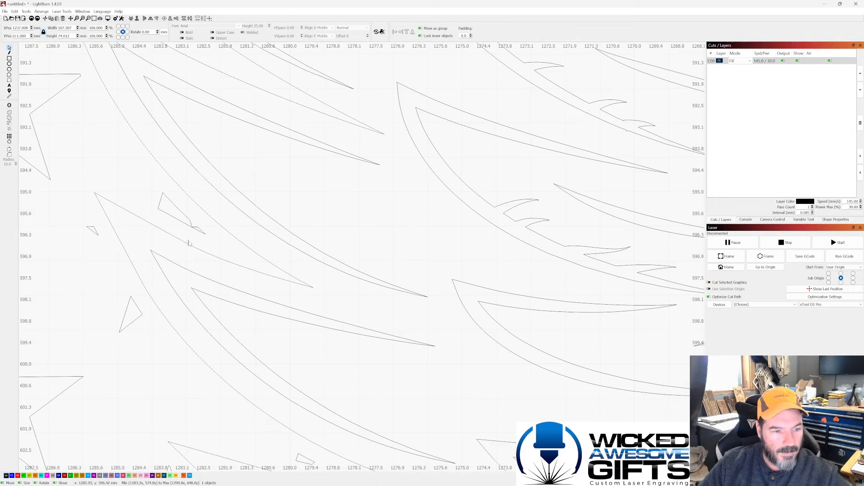
click(9, 105)
drag(442, 228, 429, 228)
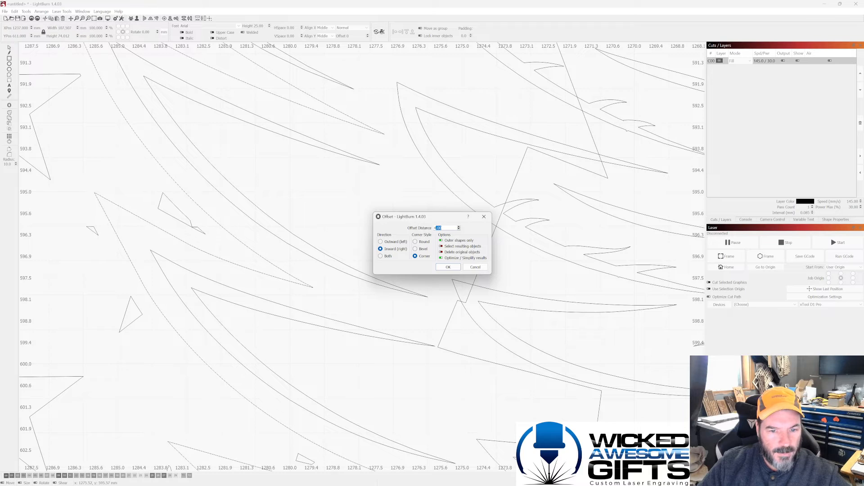
text(.25)
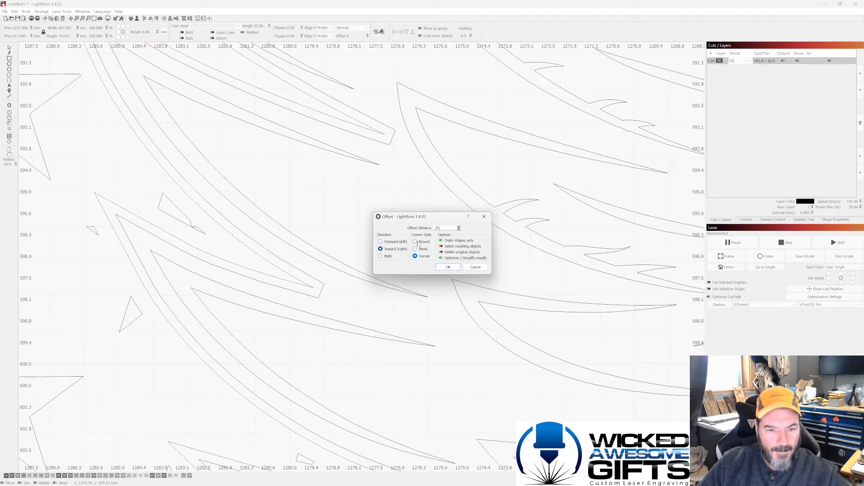
click(416, 242)
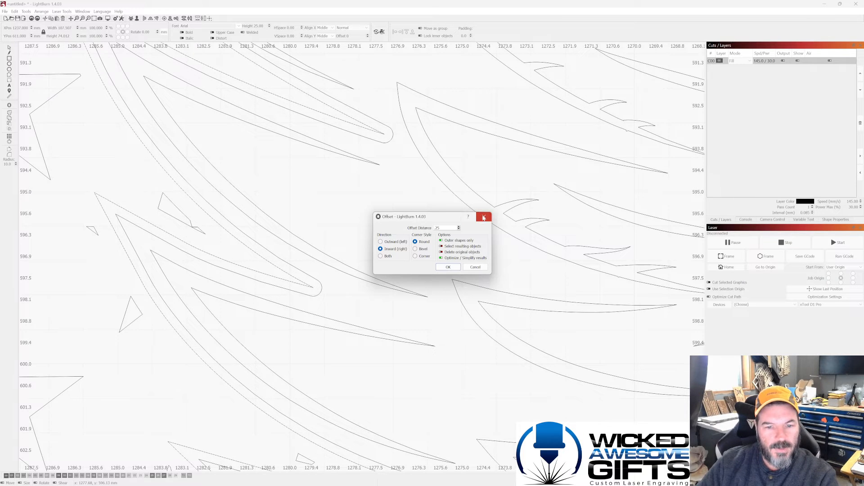
click(484, 216)
- Examine how the eagle's outer outline follows the wing feathers and meets the surrounding stars and stripes
scroll(331, 265, down, 3)
scroll(254, 247, down, 3)
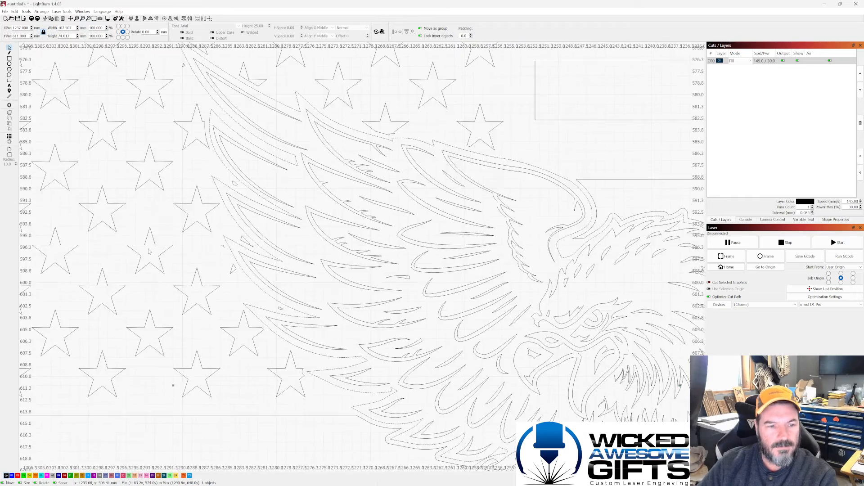
scroll(317, 209, down, 2)
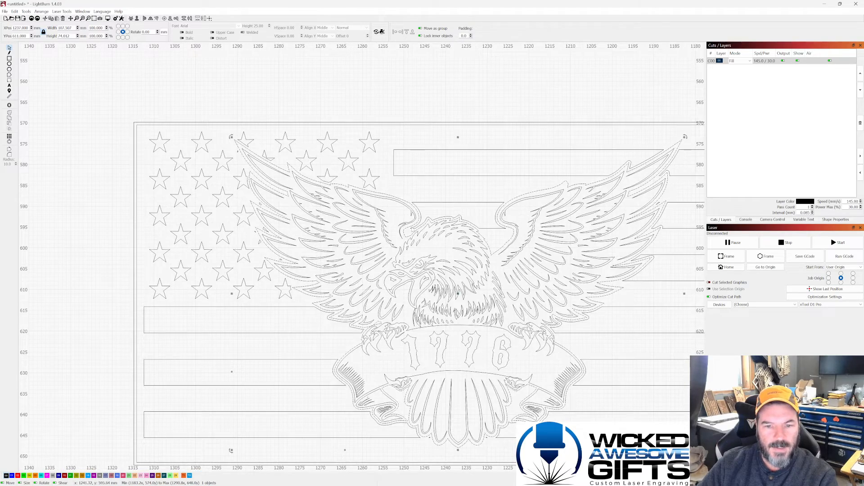
scroll(439, 229, down, 2)
scroll(525, 250, up, 2)
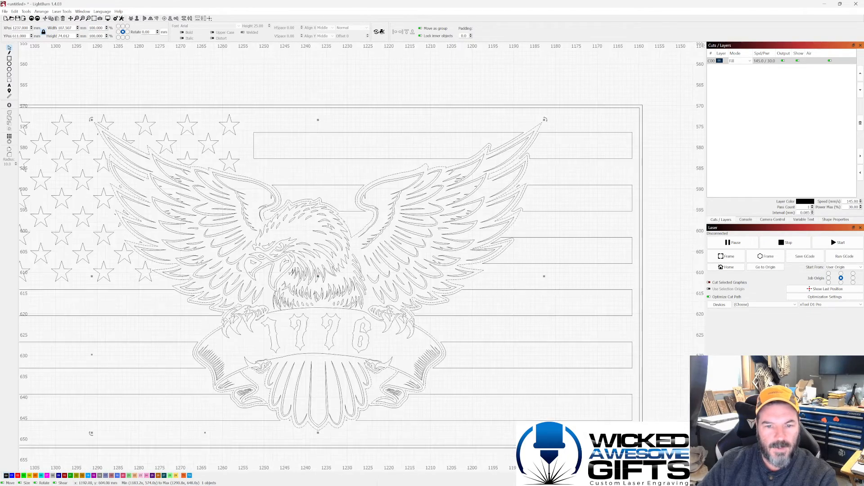
scroll(506, 247, up, 2)
scroll(500, 253, up, 2)
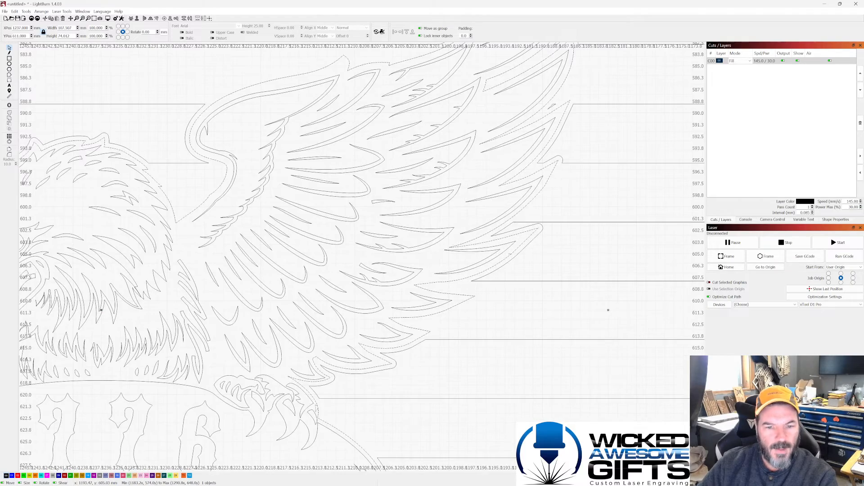
scroll(505, 252, down, 3)
scroll(495, 252, down, 8)
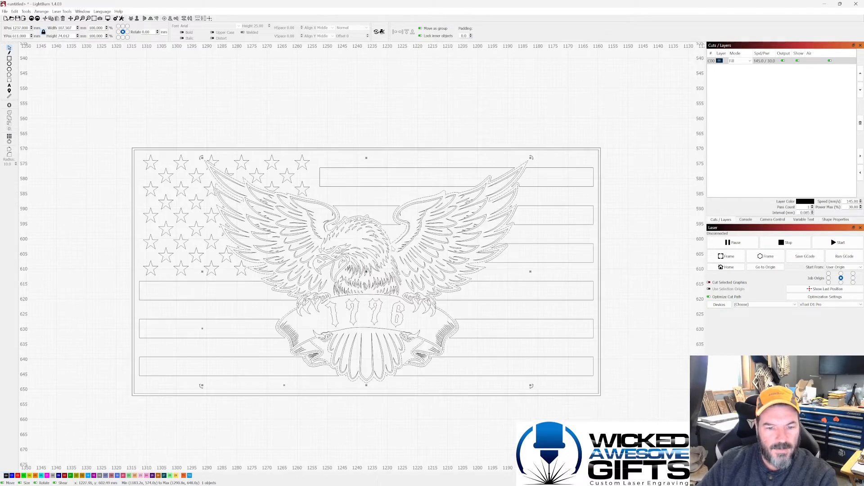
- Move the eagle's outer outline 140 mm to the right, clear of the flag, and delete it
scroll(400, 248, up, 3)
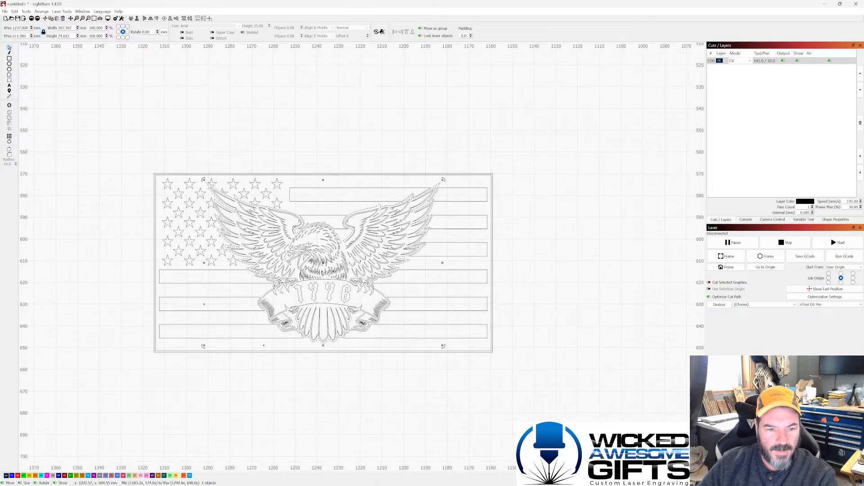
key(Right)
key(Right)
key(Right)
key(Right)
key(Right)
key(Right)
key(Right)
key(Right)
key(Right)
key(Right)
key(Right)
key(Right)
key(Right)
key(Right)
key(Right)
key(Right)
key(Right)
key(Right)
key(Right)
key(Right)
key(Right)
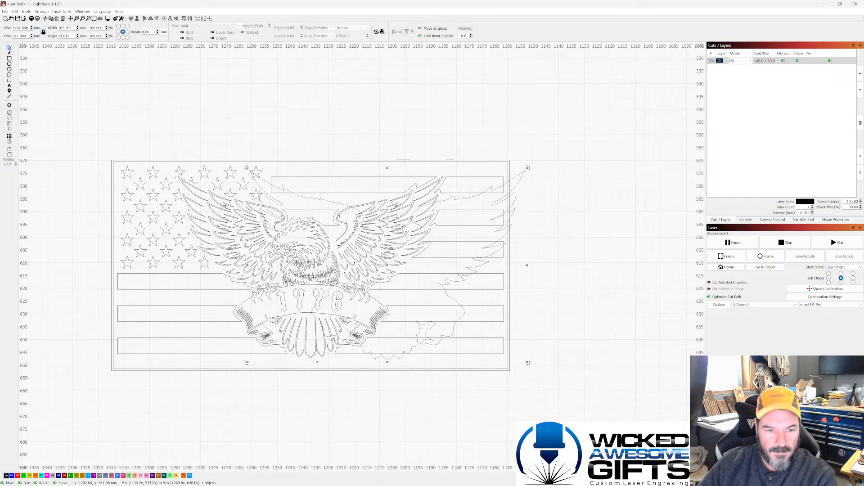
scroll(282, 234, down, 3)
key(Right)
key(Right)
key(Right)
key(Right)
key(Right)
key(Right)
key(Right)
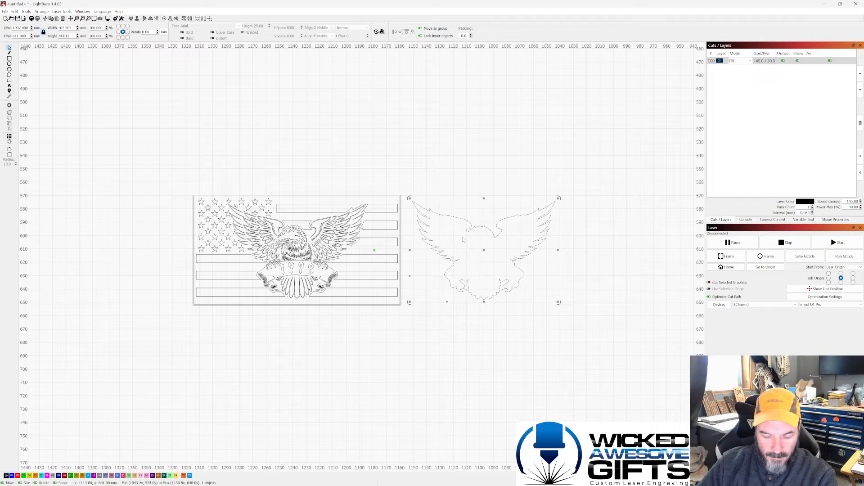
key(Delete)
- Preview the flag engraving without the eagle's outer outline at full size
scroll(310, 241, up, 5)
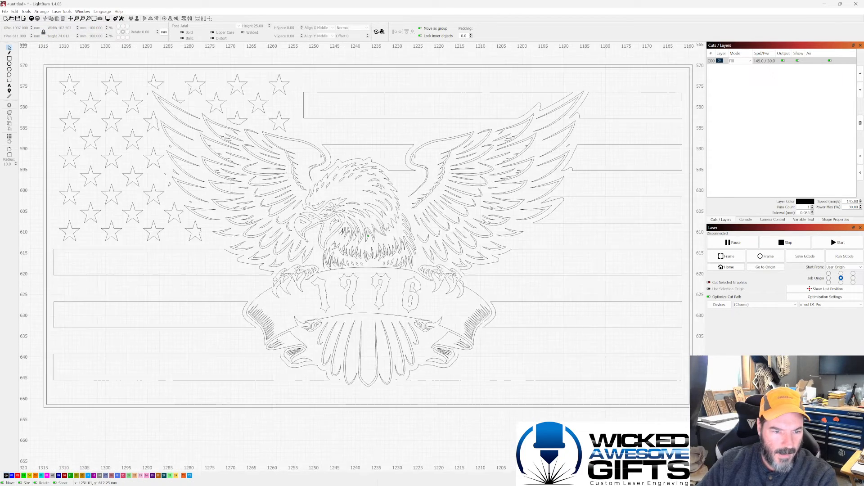
scroll(307, 241, up, 1)
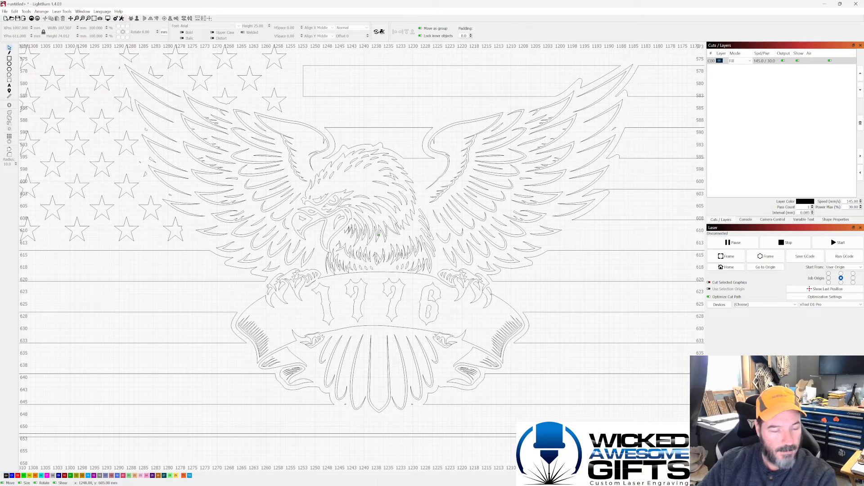
scroll(327, 206, down, 3)
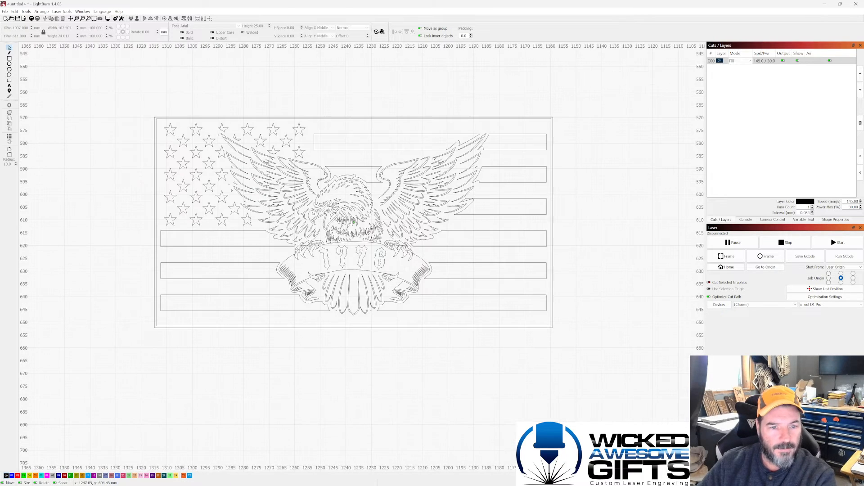
scroll(354, 192, up, 1)
click(83, 12)
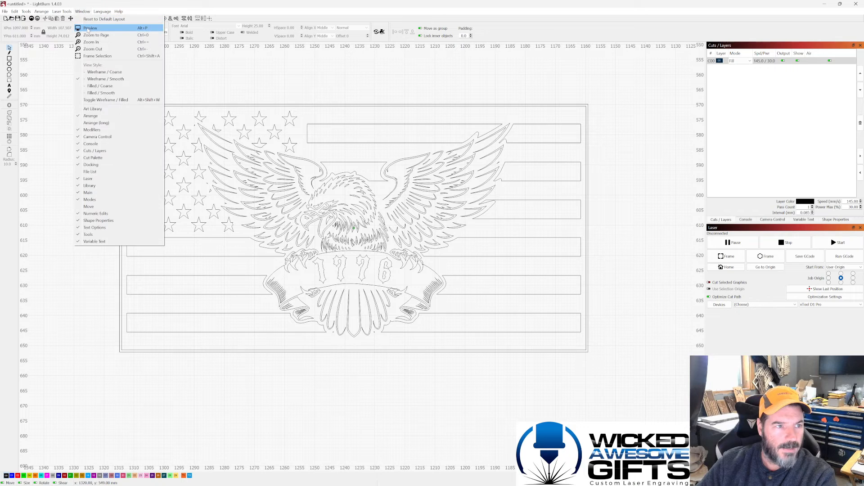
click(141, 48)
click(515, 180)
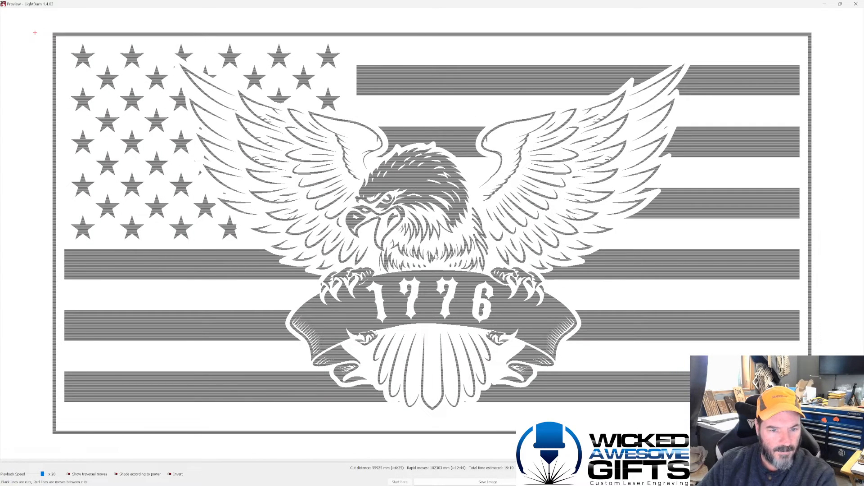
- Invert the preview colours and inspect how the eagle, banner, stars and stripes are filled
click(172, 473)
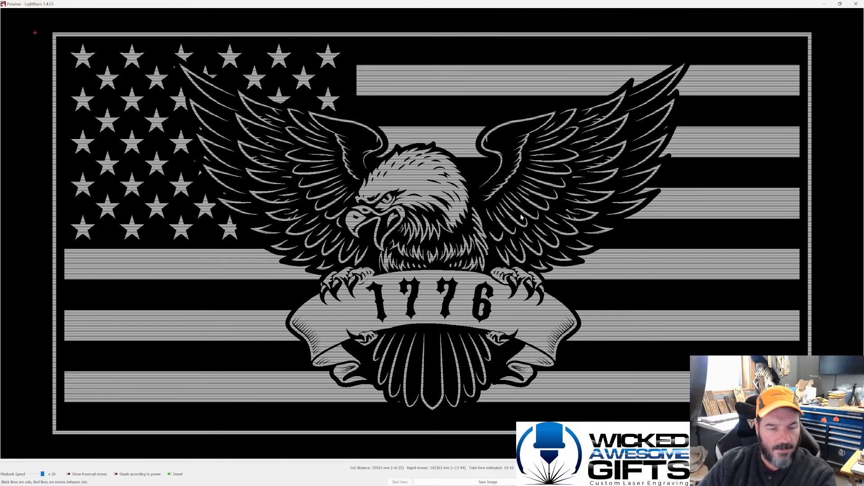
scroll(521, 217, down, 5)
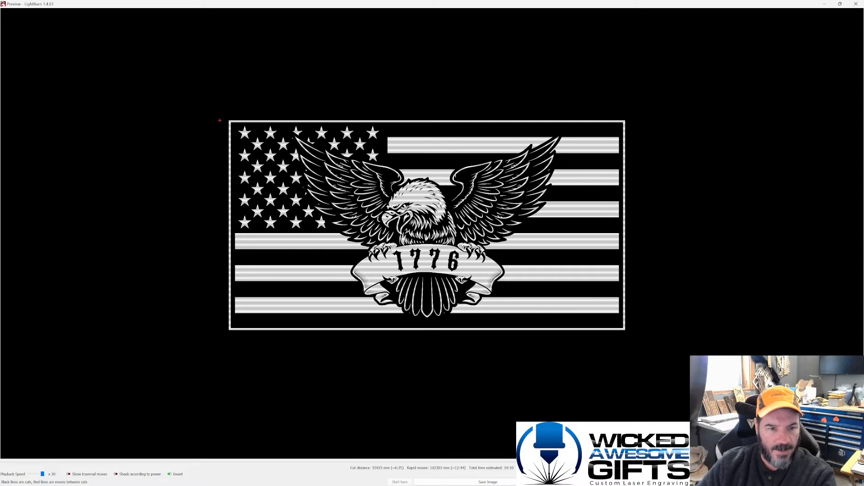
scroll(419, 190, up, 1)
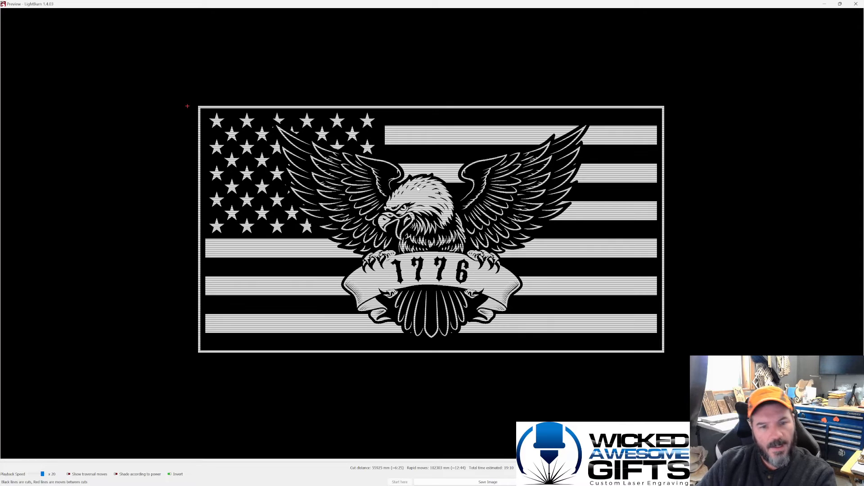
scroll(419, 190, down, 1)
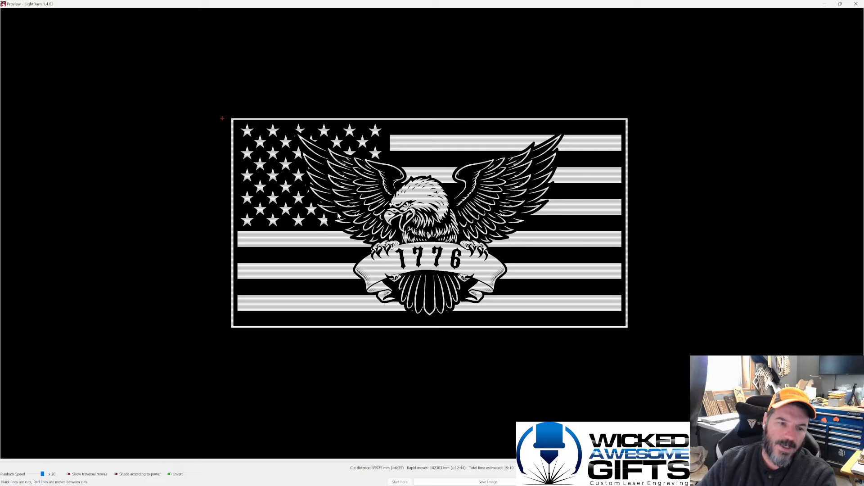
scroll(336, 215, up, 3)
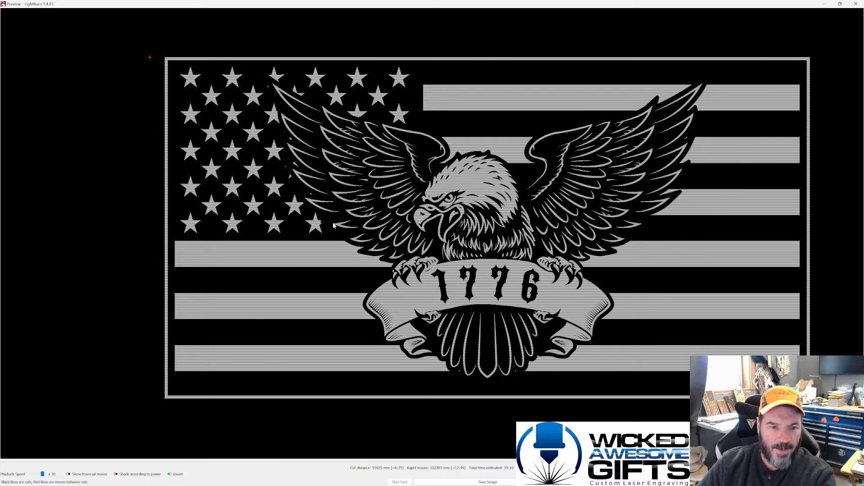
- Inspect the inverted flag preview both close up and at reduced size, then close it
scroll(336, 225, up, 1)
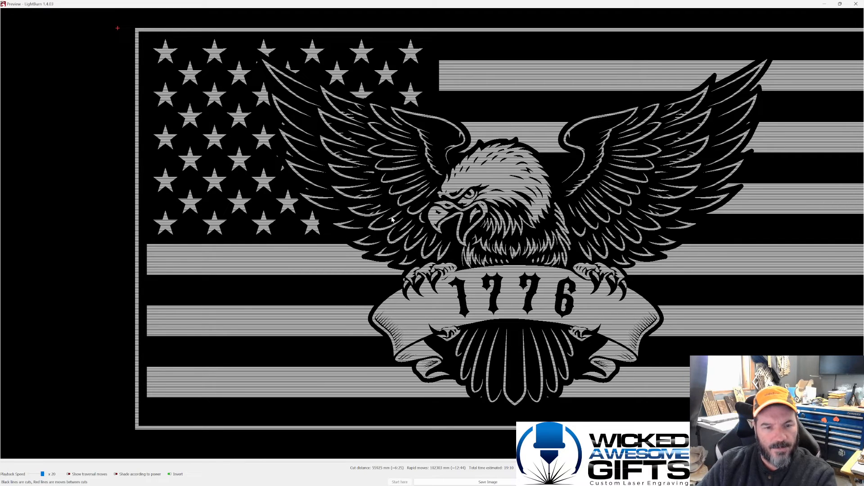
scroll(363, 216, down, 1)
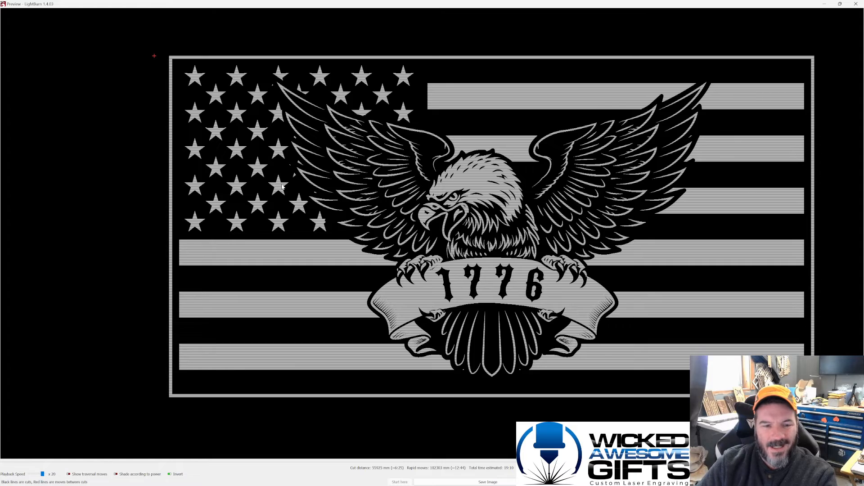
scroll(283, 184, down, 3)
scroll(438, 90, down, 1)
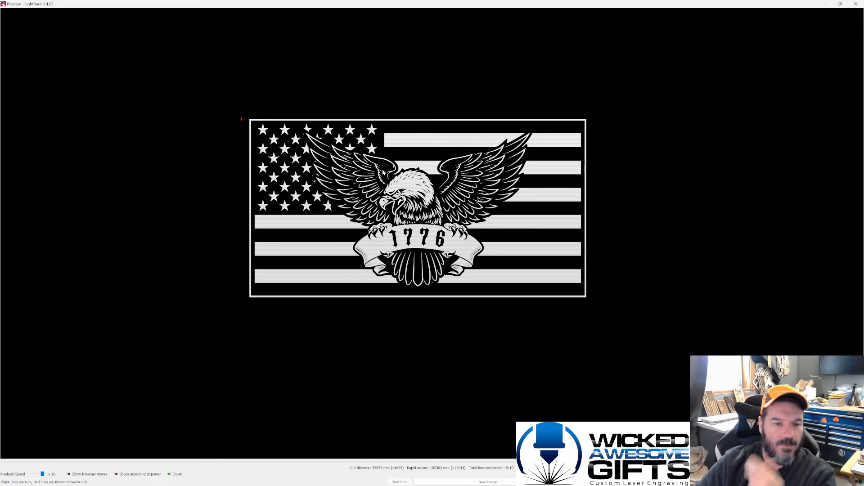
click(856, 4)
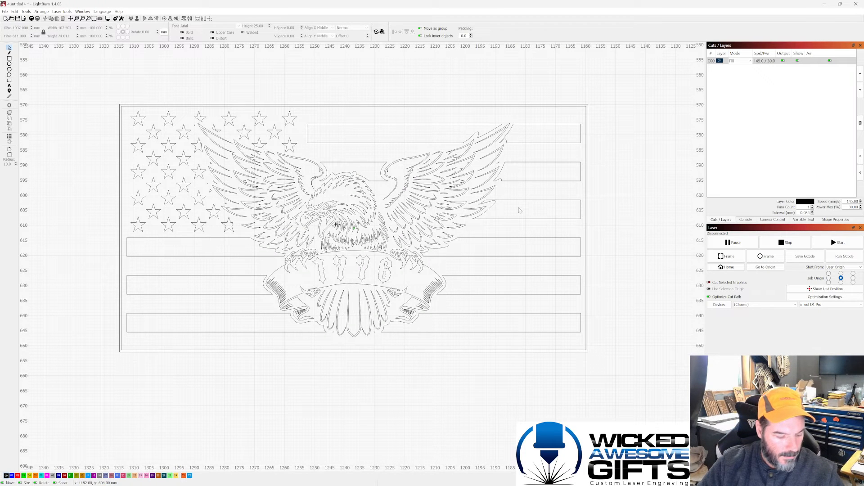
- Undo the deletion and the moves of the eagle's outer outline, restoring it to its place around the eagle
key(ctrl+z)
key(ctrl+z)
key(ctrl+z)
key(ctrl+z)
key(ctrl+z)
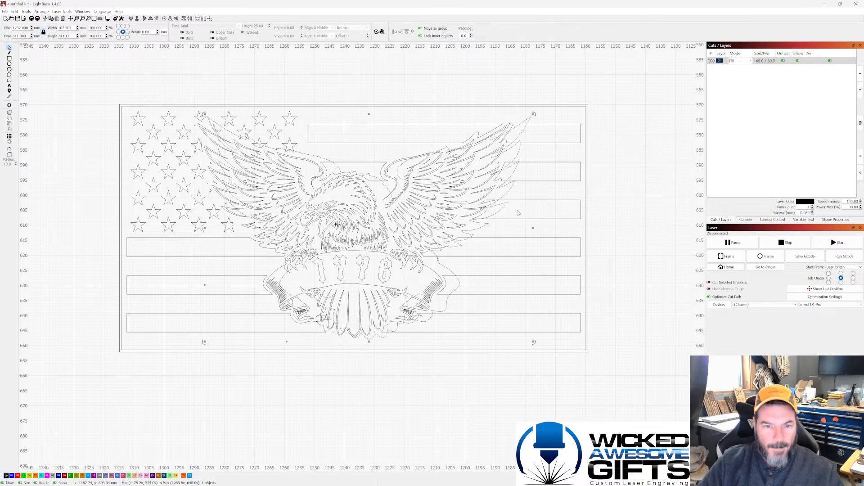
key(ctrl+z)
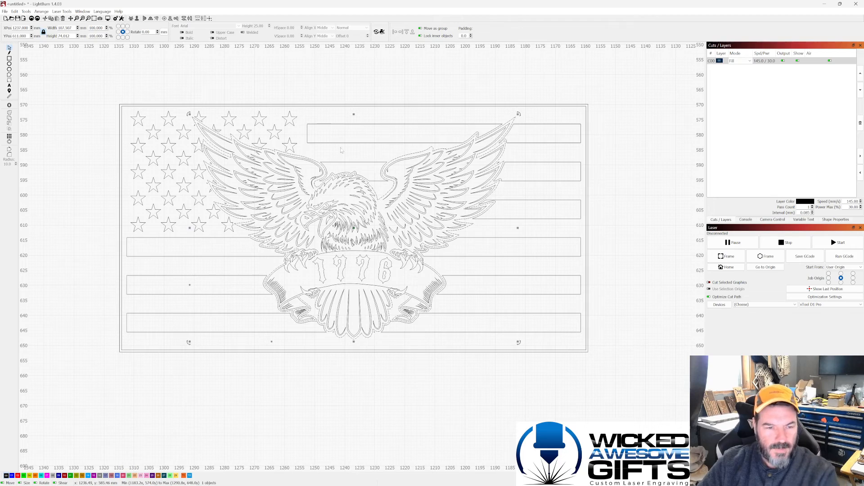
- Examine the outer outline along the eagle's left-hand wing and talons, where it meets the stars and stripes
scroll(193, 119, up, 2)
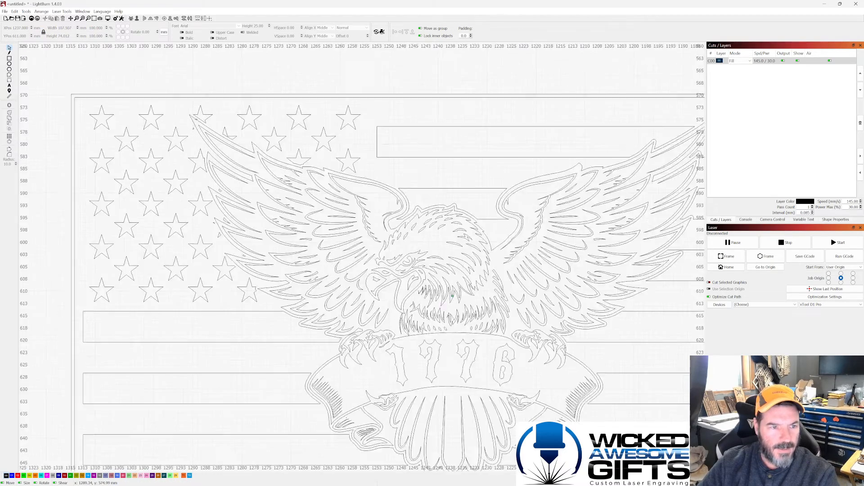
scroll(195, 120, up, 4)
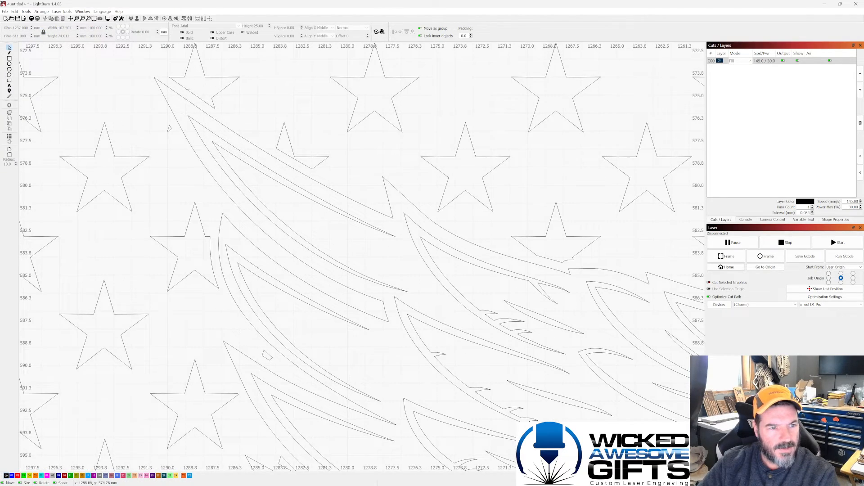
scroll(210, 99, down, 5)
scroll(236, 238, up, 3)
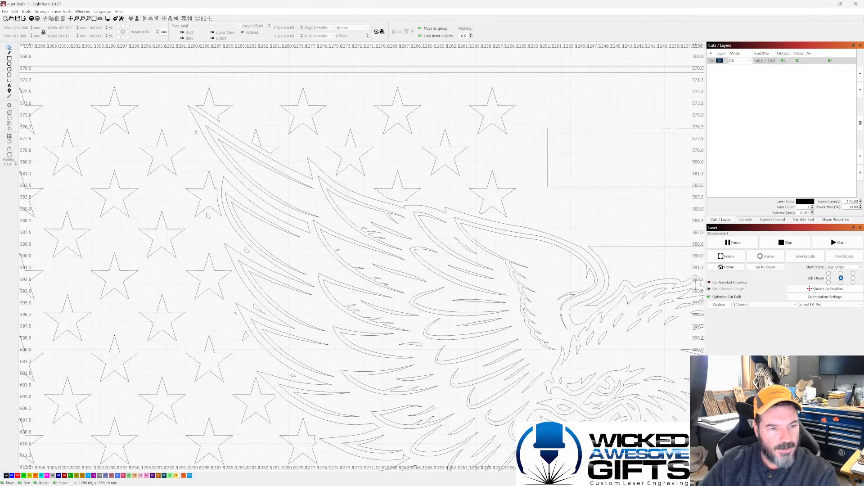
scroll(235, 237, down, 3)
scroll(267, 310, up, 5)
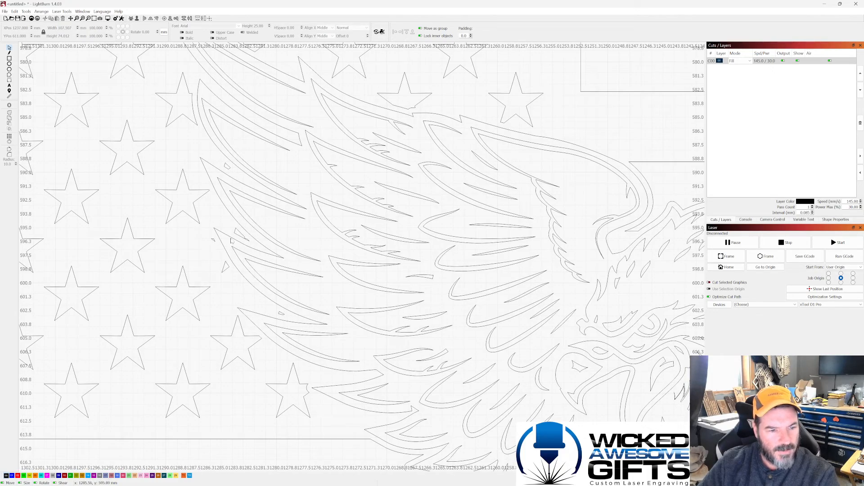
scroll(246, 234, down, 3)
scroll(251, 289, up, 4)
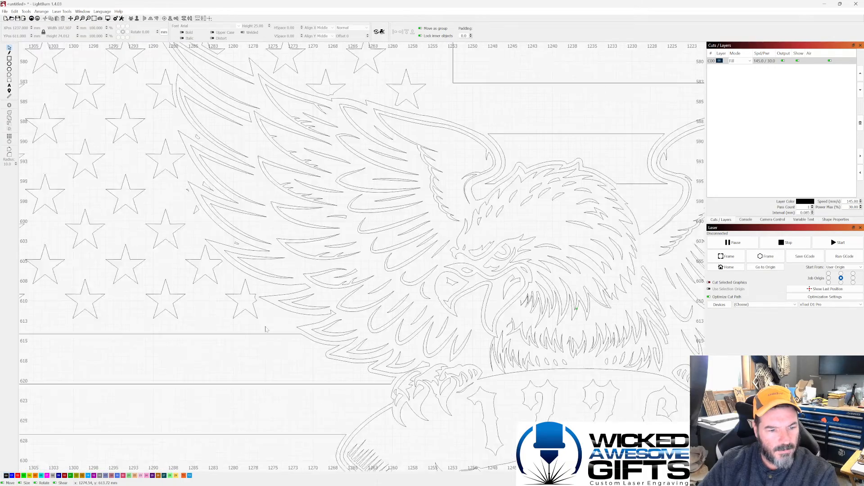
scroll(251, 288, down, 2)
scroll(352, 367, up, 2)
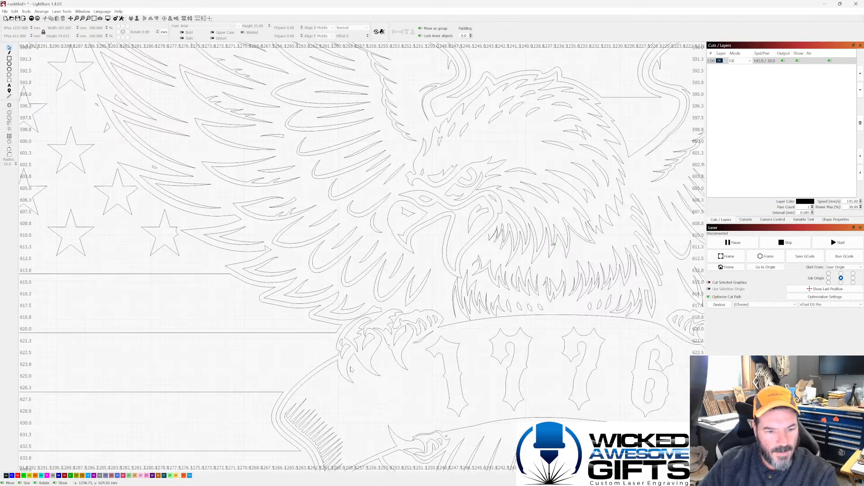
scroll(346, 360, up, 2)
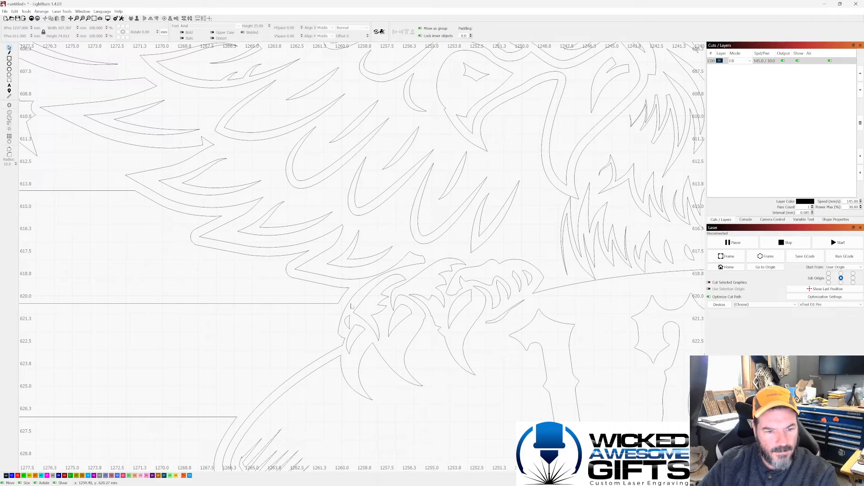
scroll(338, 354, down, 5)
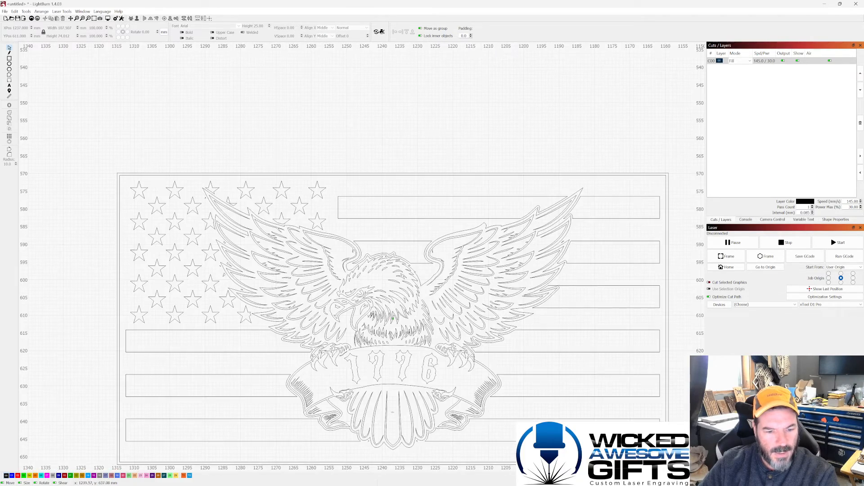
- Offset the eagle's outer outline outward by 0.25 mm with round corners, using outer shapes only
scroll(491, 401, up, 2)
scroll(482, 312, up, 5)
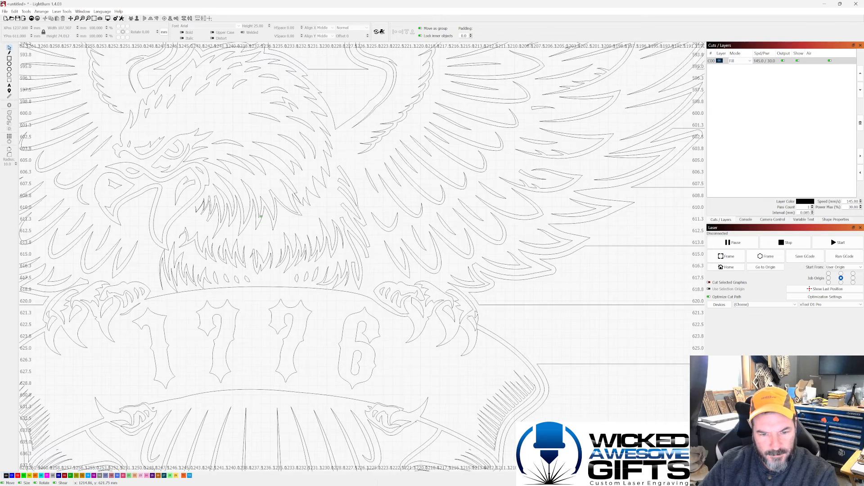
click(452, 267)
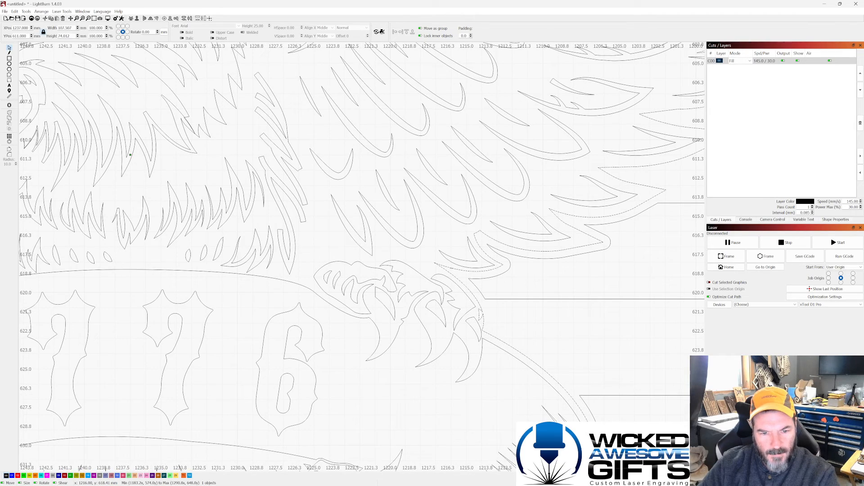
click(9, 107)
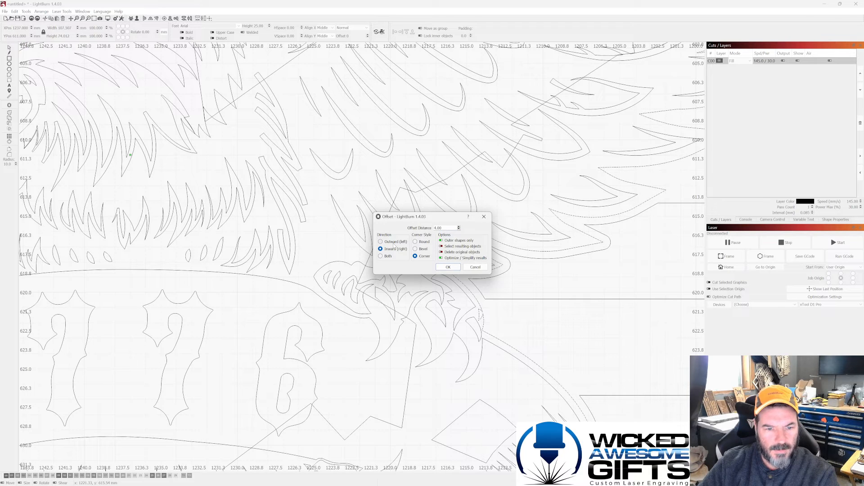
click(381, 242)
click(415, 242)
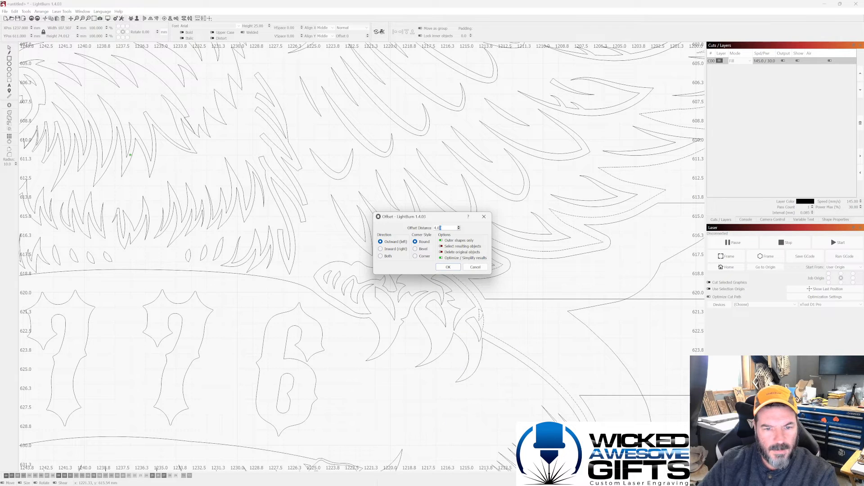
drag(439, 228, 434, 227)
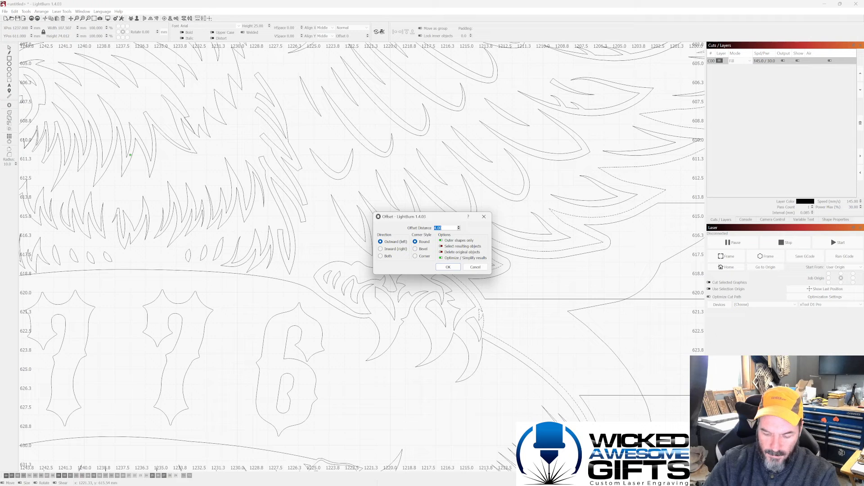
text(.25)
key(Return)
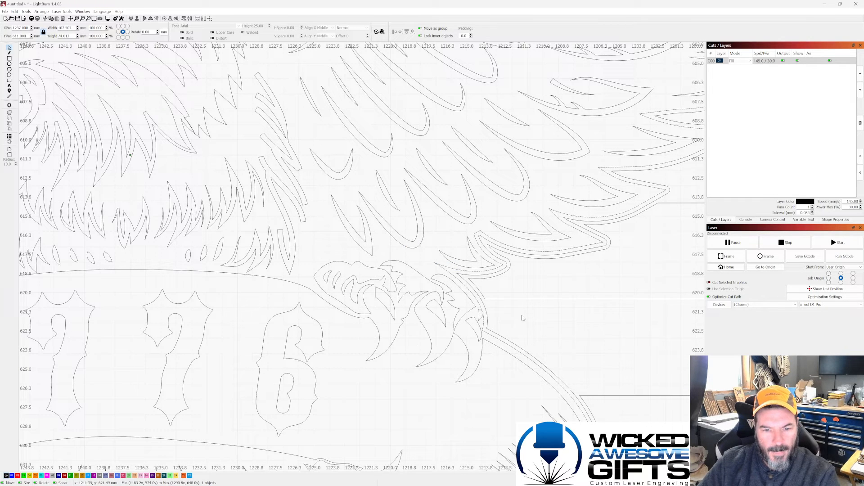
- Examine the offset outline around the banner, tail feathers and left-hand wing of the eagle
scroll(500, 303, down, 3)
scroll(490, 302, down, 3)
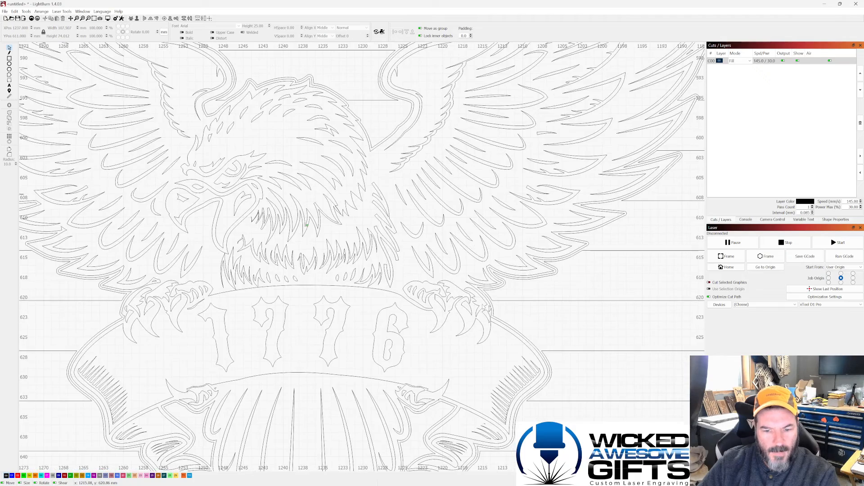
scroll(477, 392, up, 3)
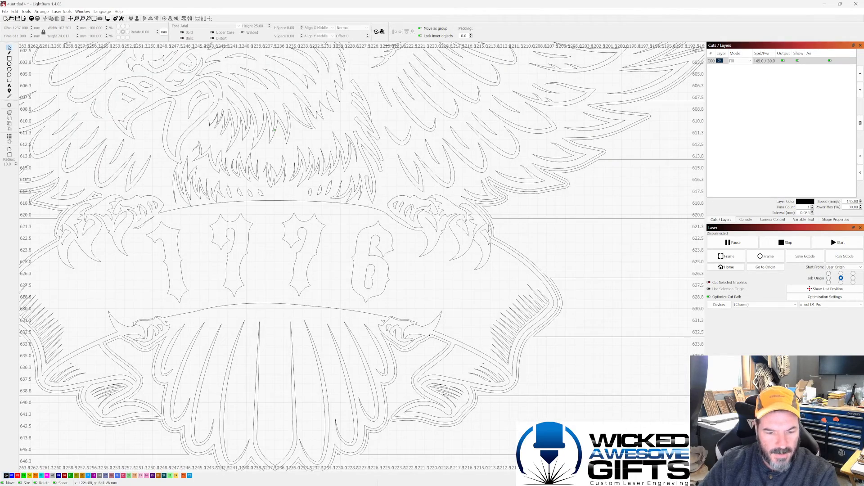
scroll(393, 419, down, 2)
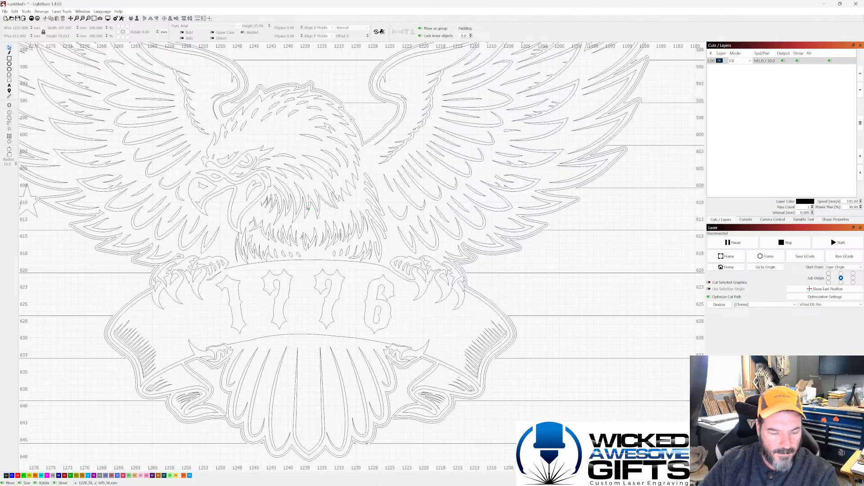
scroll(372, 441, down, 2)
scroll(270, 430, up, 3)
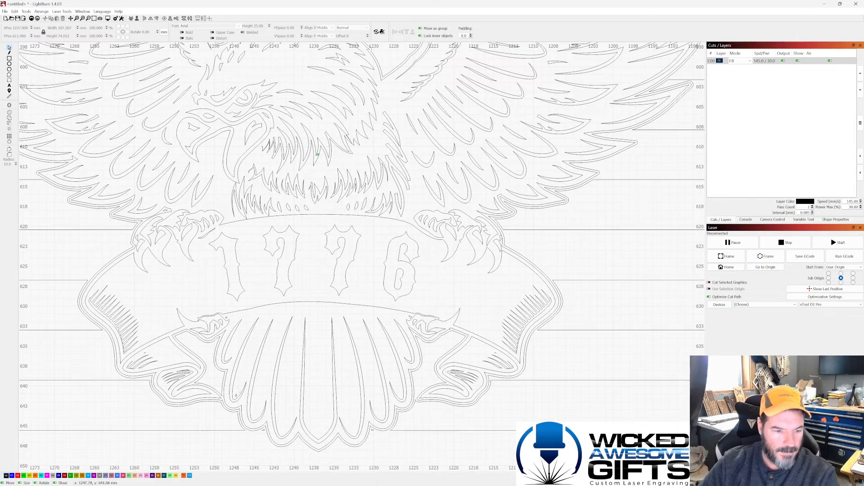
scroll(214, 326, down, 4)
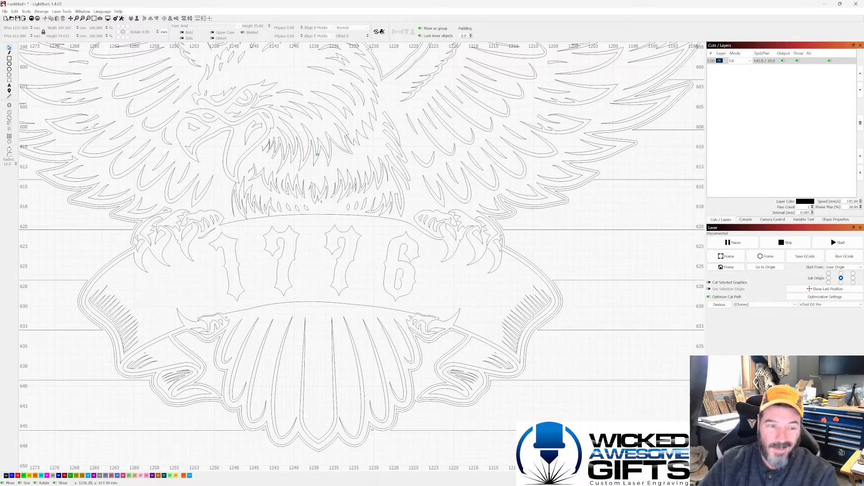
scroll(127, 94, up, 5)
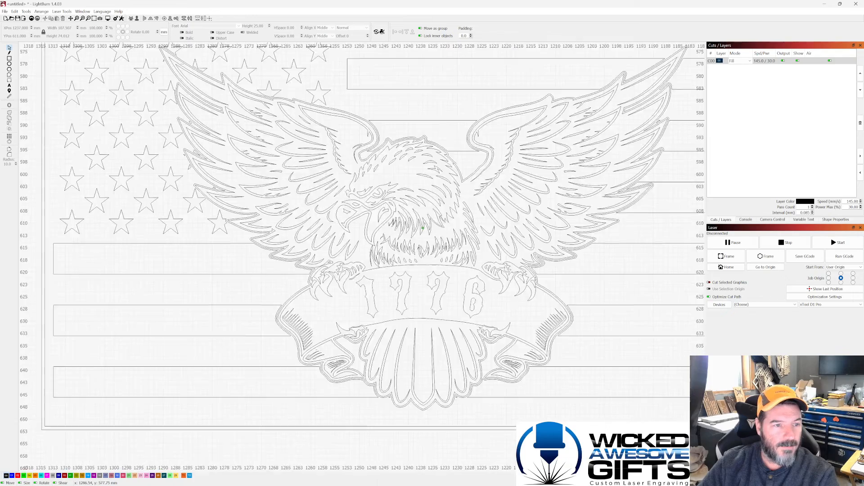
scroll(229, 101, down, 3)
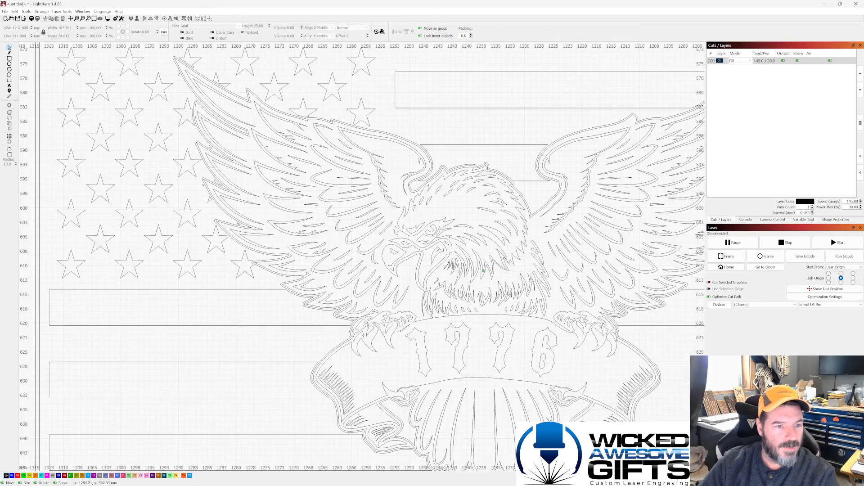
scroll(215, 185, up, 6)
scroll(246, 224, down, 3)
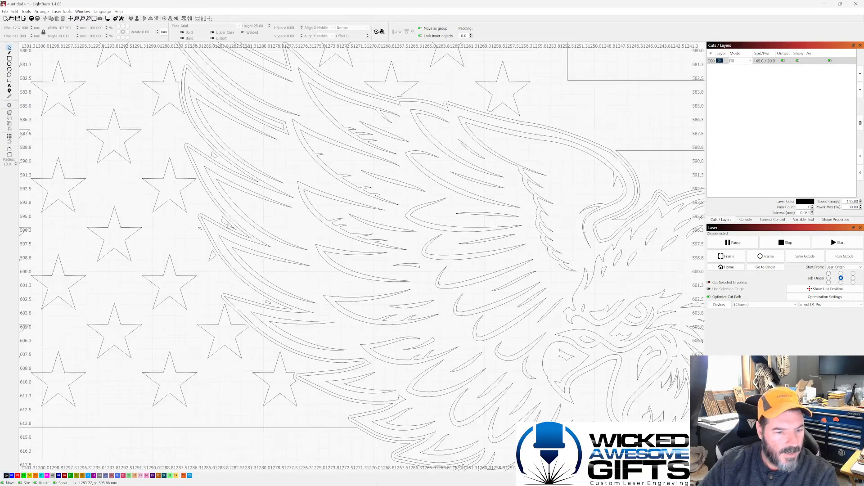
scroll(308, 321, up, 4)
scroll(308, 321, down, 3)
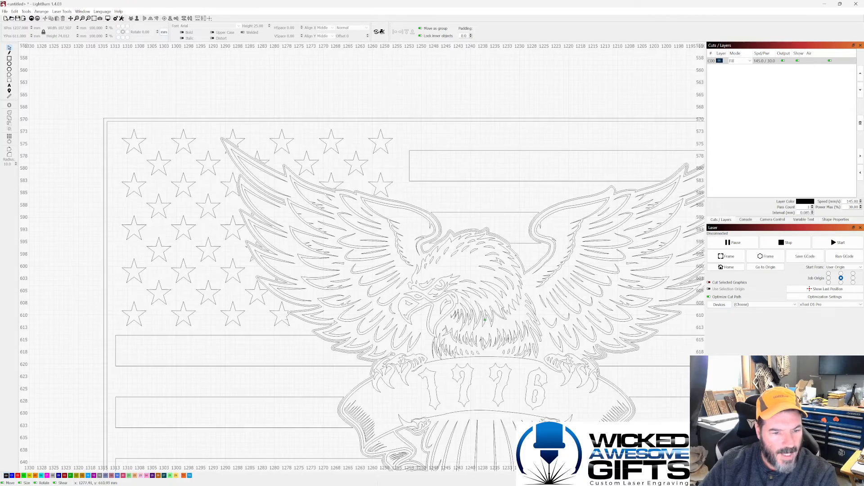
- Select the original and offset outlines in turn and compare their paths along the left-hand wing feathers, talon and banner
scroll(288, 299, up, 4)
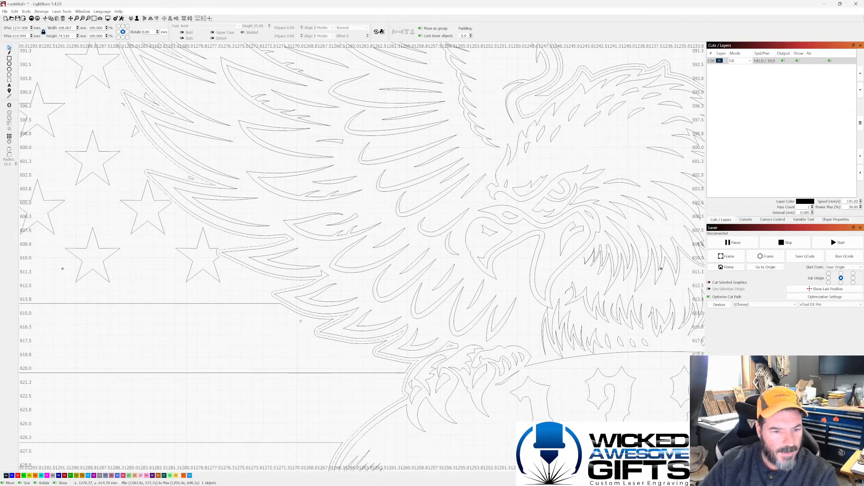
scroll(302, 270, up, 3)
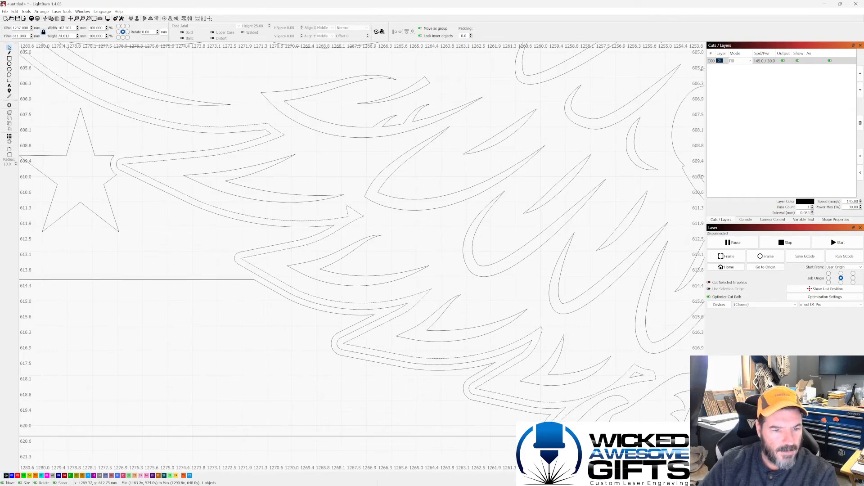
scroll(280, 264, down, 3)
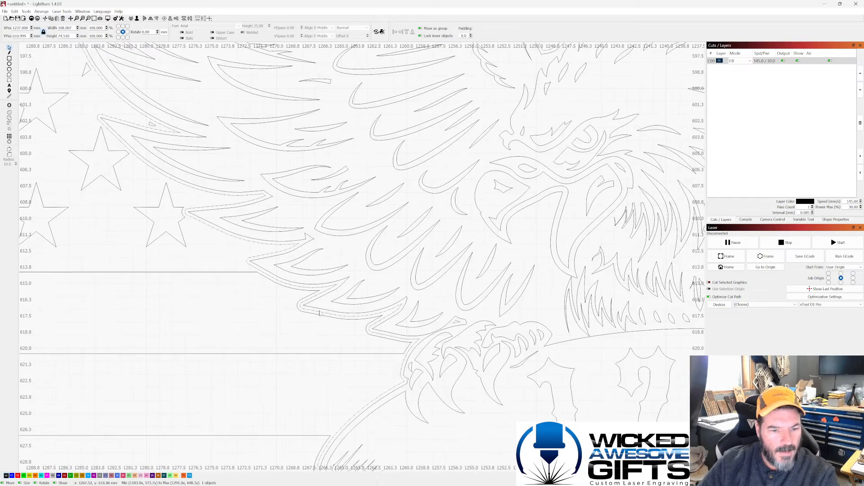
scroll(288, 288, up, 2)
scroll(297, 312, down, 1)
scroll(417, 373, up, 2)
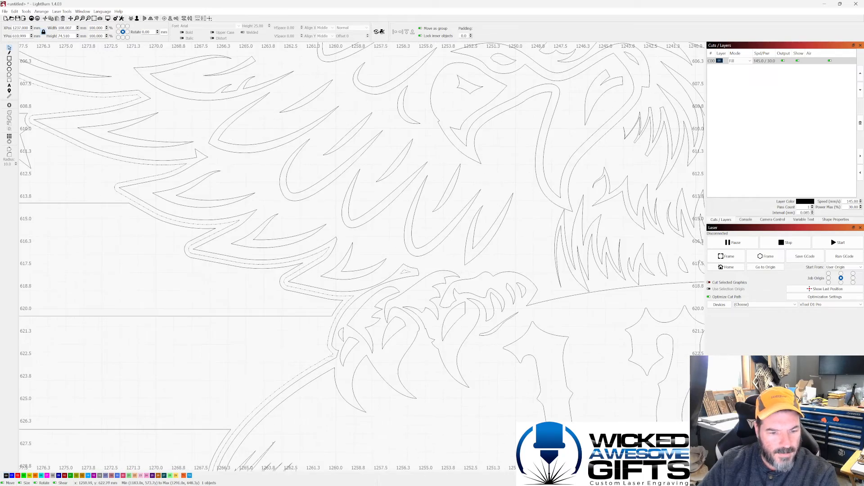
scroll(331, 353, down, 2)
scroll(354, 379, down, 3)
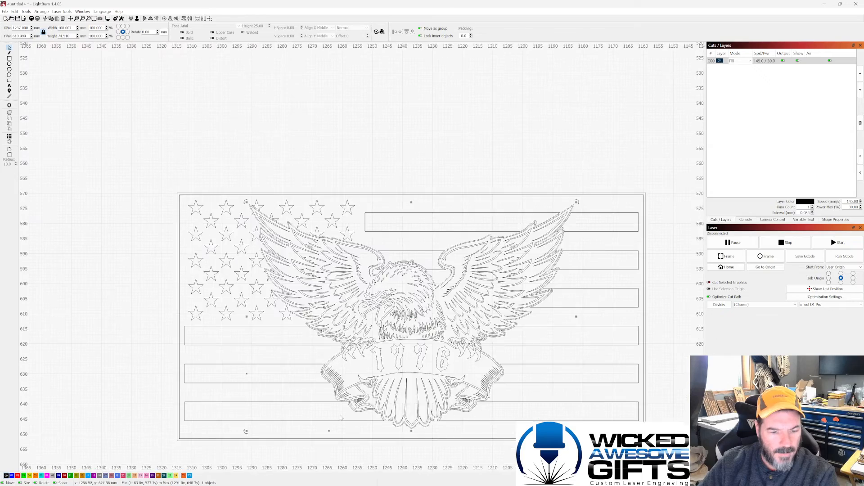
scroll(354, 380, up, 5)
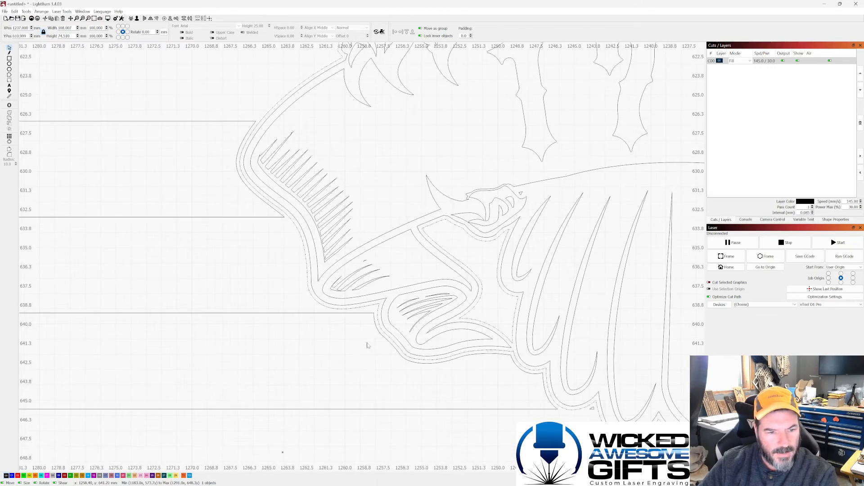
- Examine the selected offset outline around the banner, talons and tail feathers, and against the whole flag artwork
scroll(346, 342, down, 2)
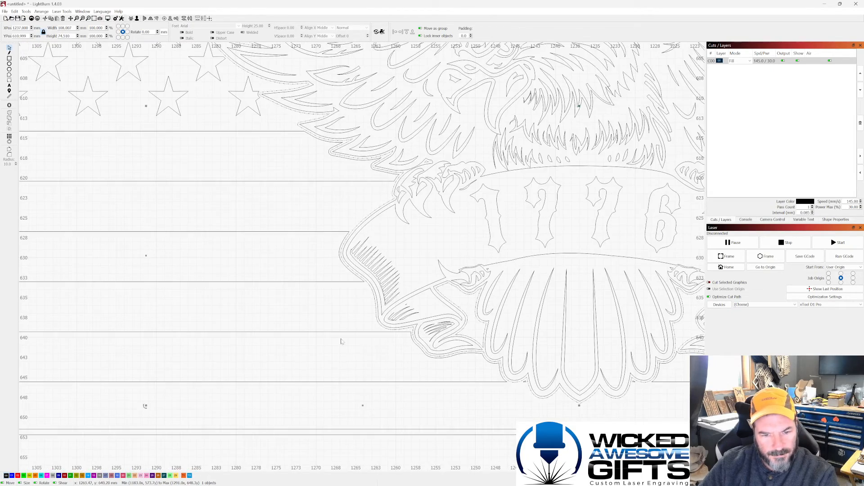
scroll(341, 342, down, 2)
scroll(462, 352, up, 3)
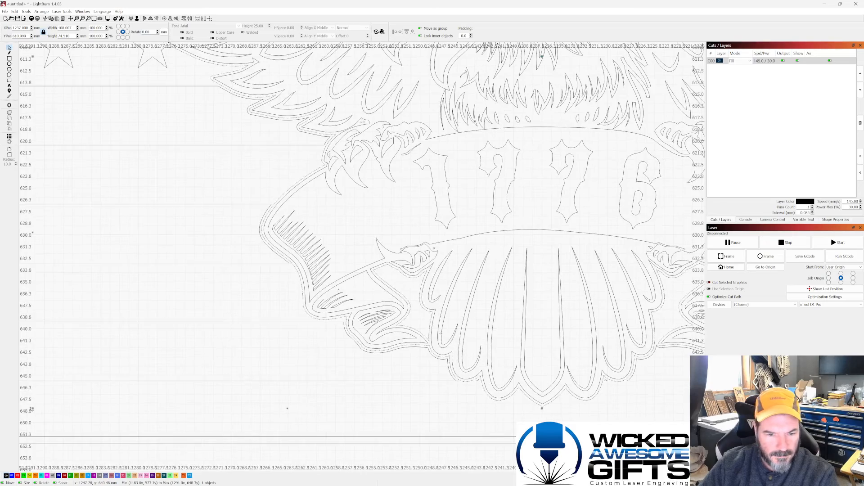
scroll(402, 322, down, 2)
scroll(536, 328, up, 2)
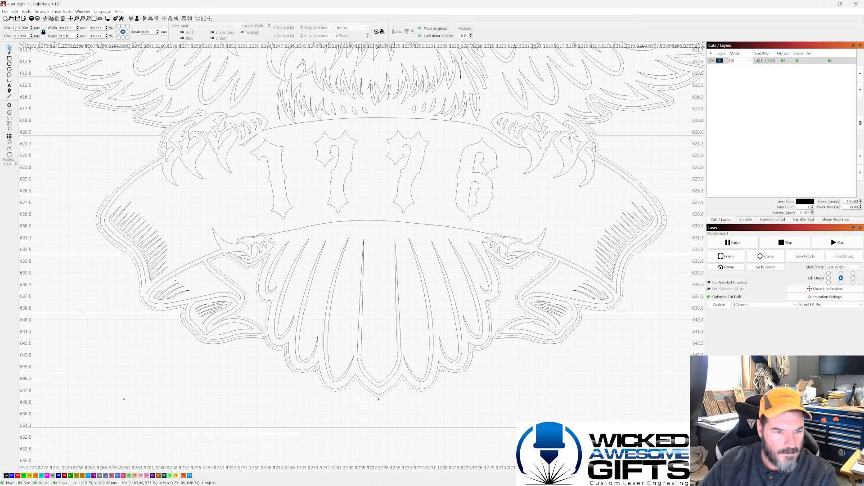
scroll(254, 322, up, 3)
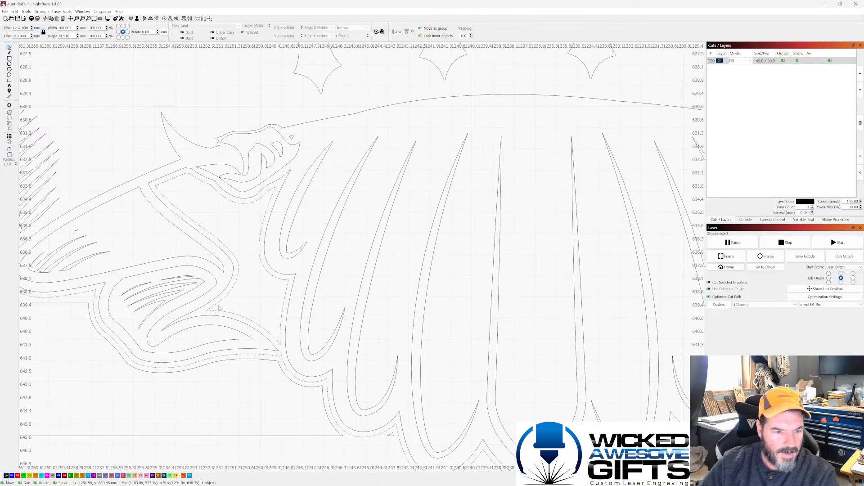
scroll(289, 234, down, 5)
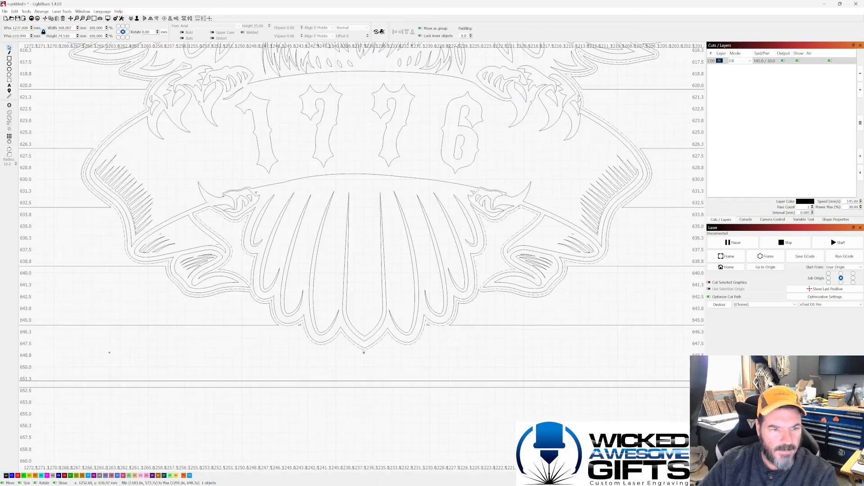
scroll(424, 238, down, 2)
scroll(426, 241, down, 2)
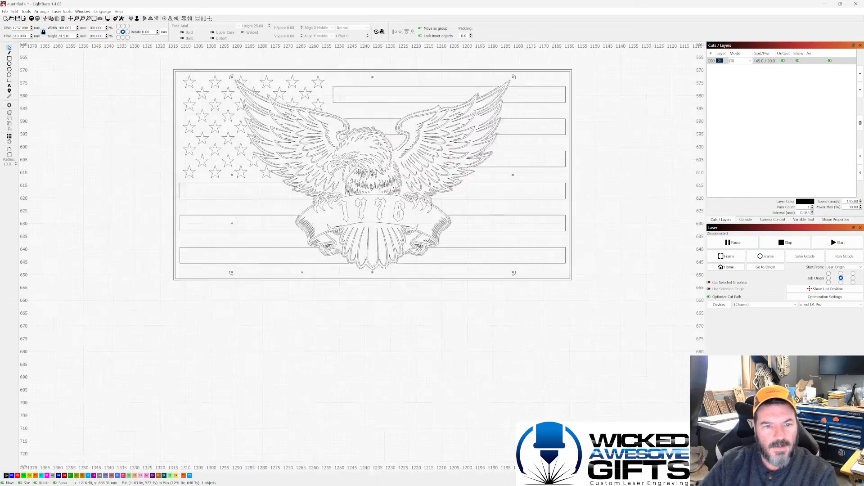
scroll(382, 138, up, 2)
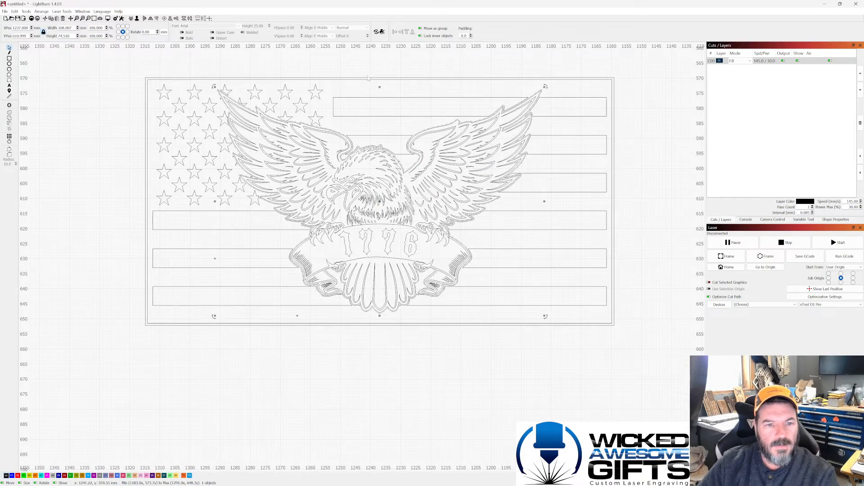
- Preview the whole artwork at full size with inverted colours and examine which areas are filled around the eagle
click(168, 72)
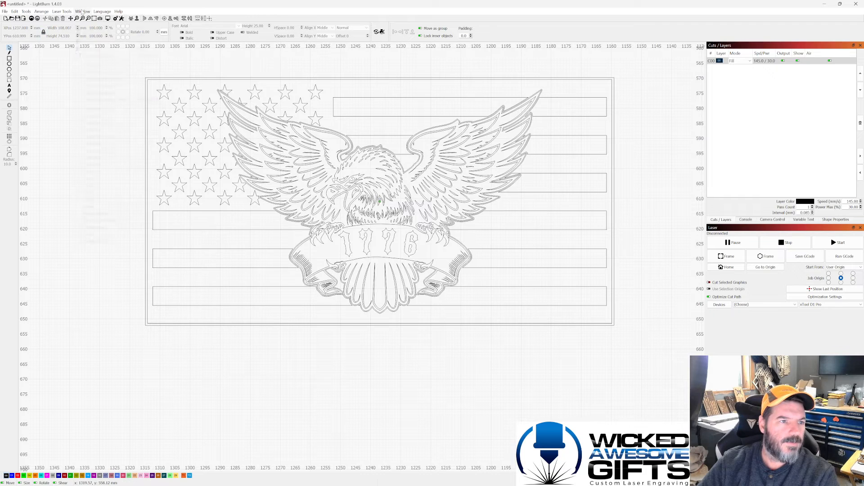
click(83, 11)
click(103, 28)
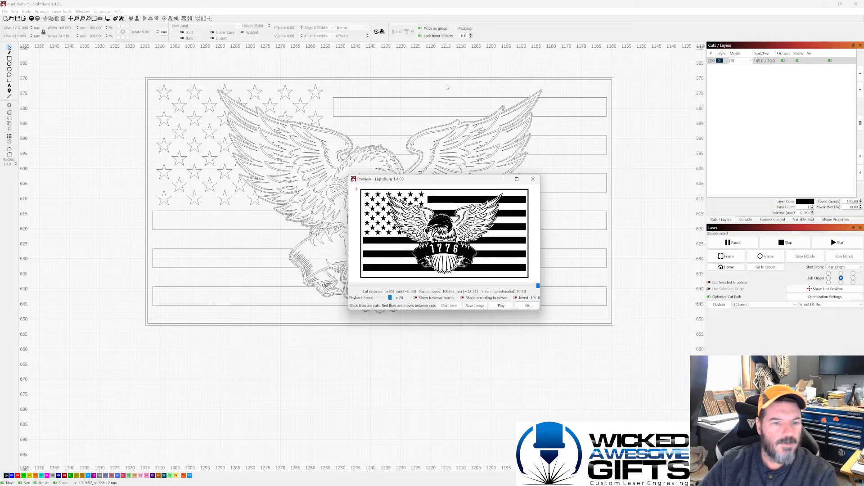
click(516, 179)
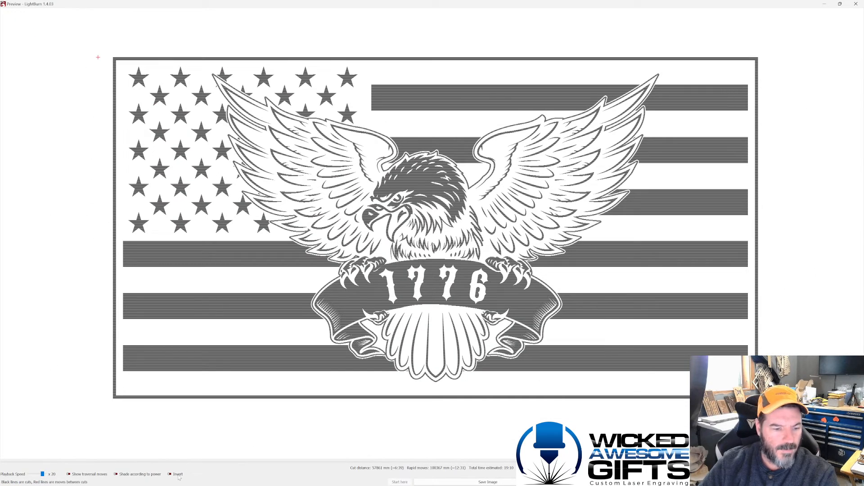
click(178, 475)
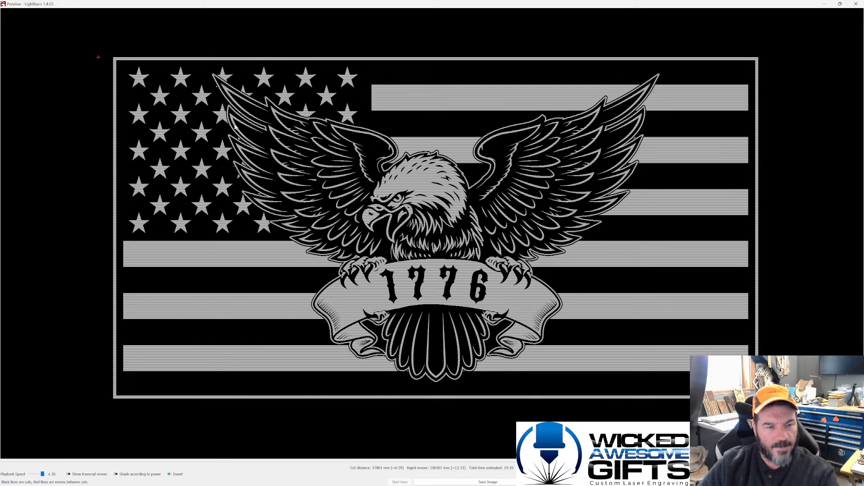
scroll(336, 147, down, 1)
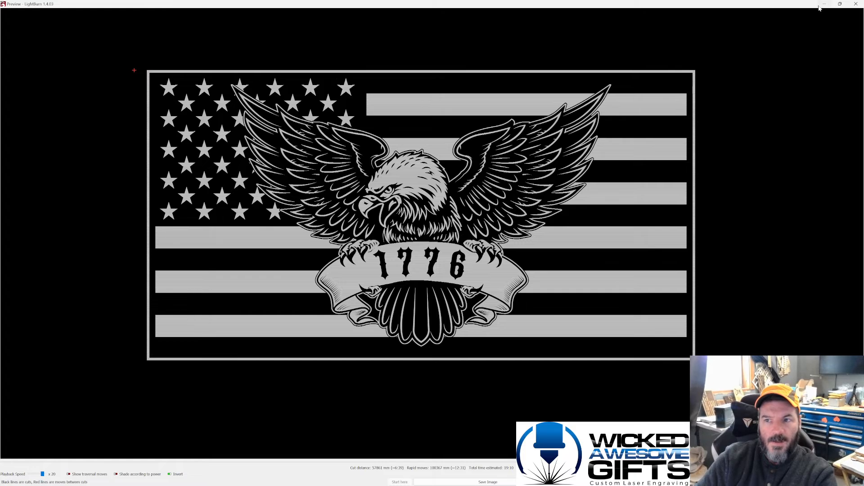
click(856, 4)
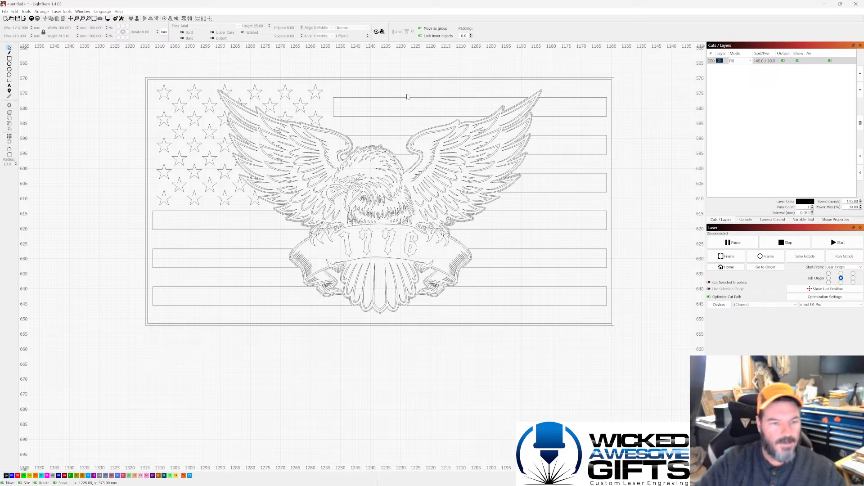
scroll(380, 248, down, 2)
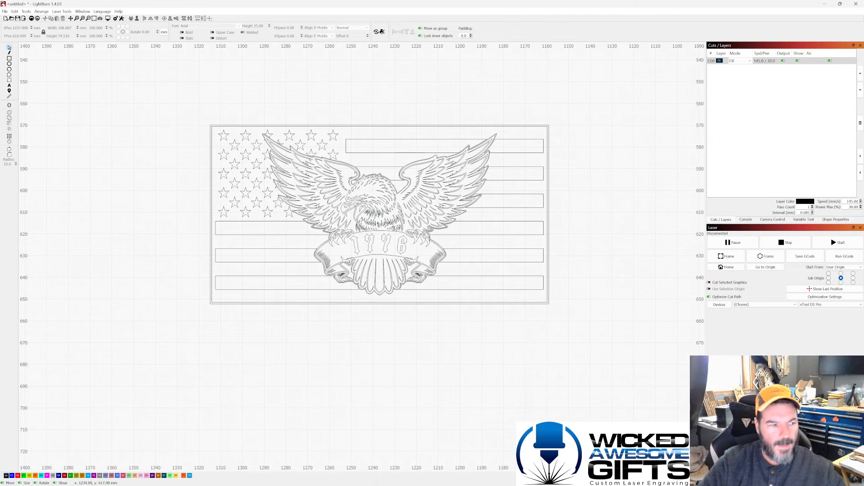
scroll(395, 165, up, 1)
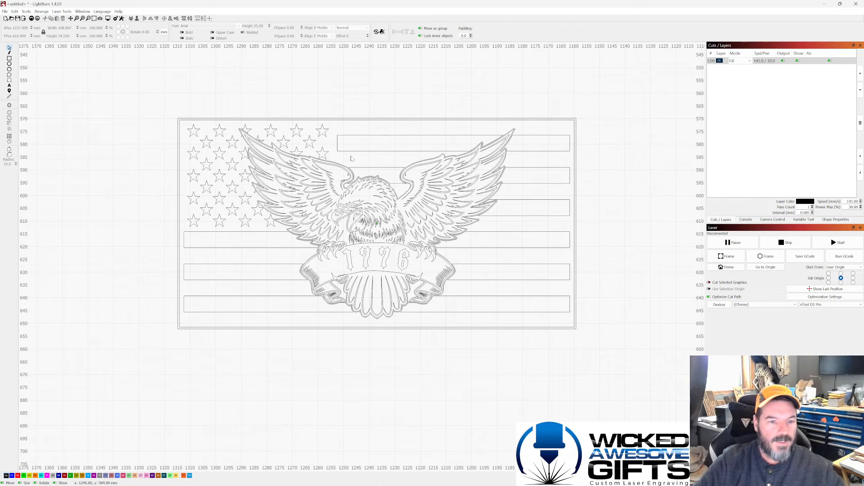
scroll(353, 158, down, 2)
scroll(499, 154, up, 2)
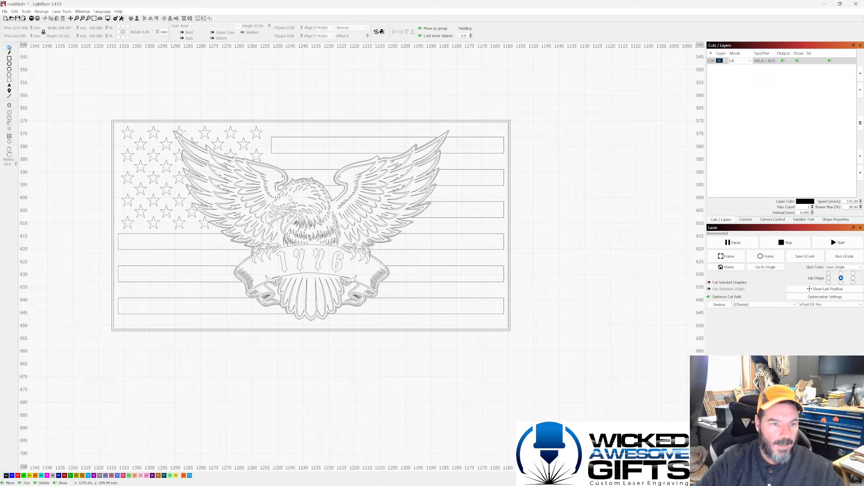
scroll(271, 169, down, 1)
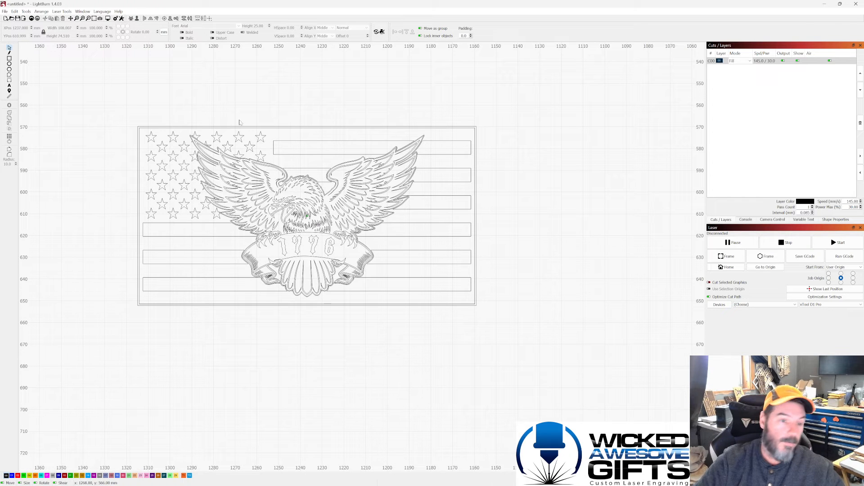
scroll(344, 173, down, 1)
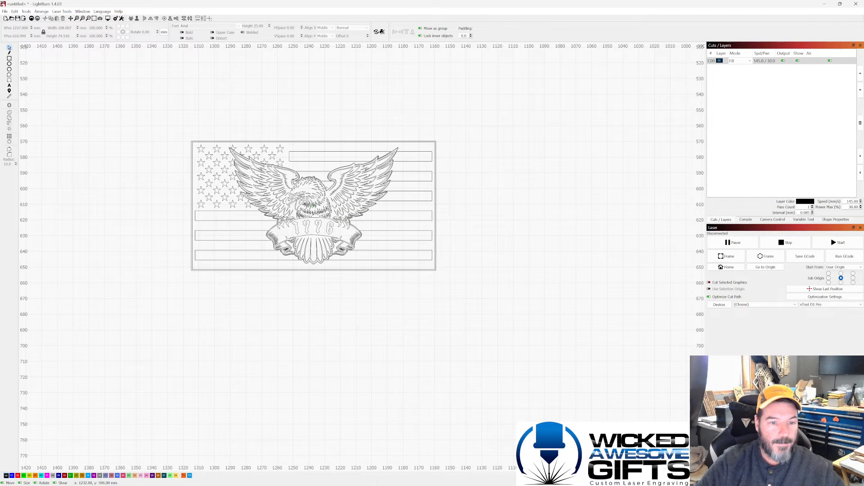
scroll(193, 184, down, 1)
scroll(241, 192, up, 1)
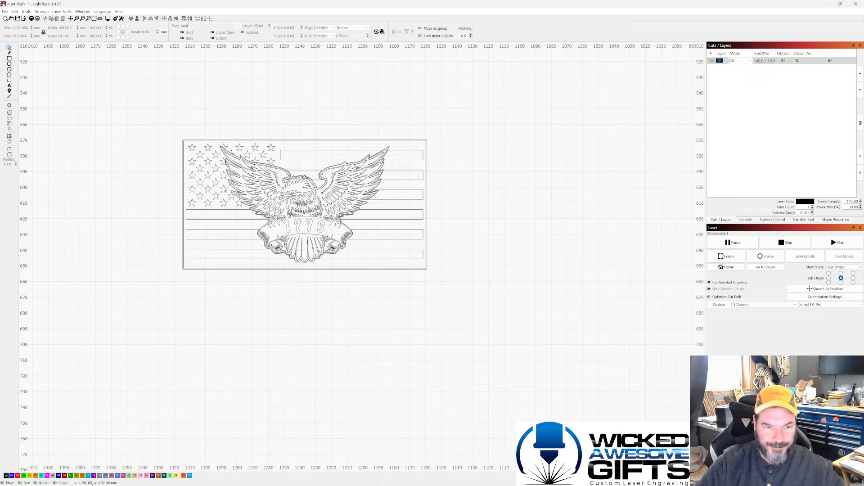
- Move the eagle artwork clear of the flag and delete the border, stars and stripes left behind
scroll(374, 188, up, 1)
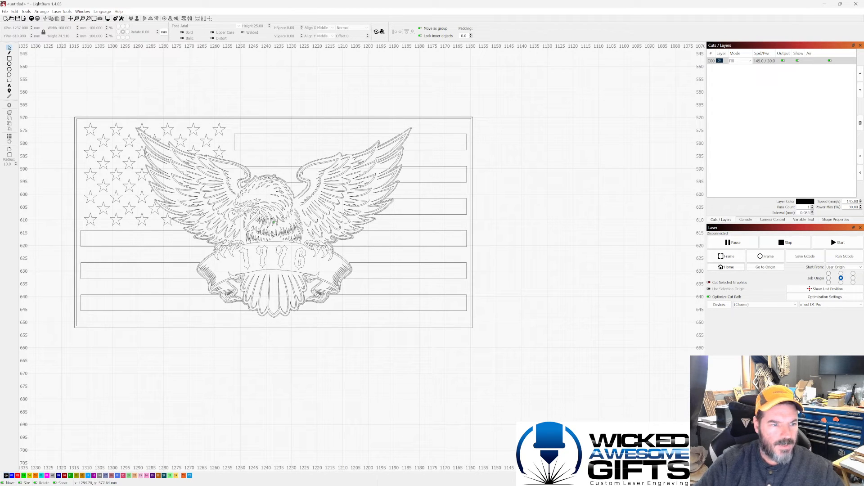
drag(134, 126, 424, 324)
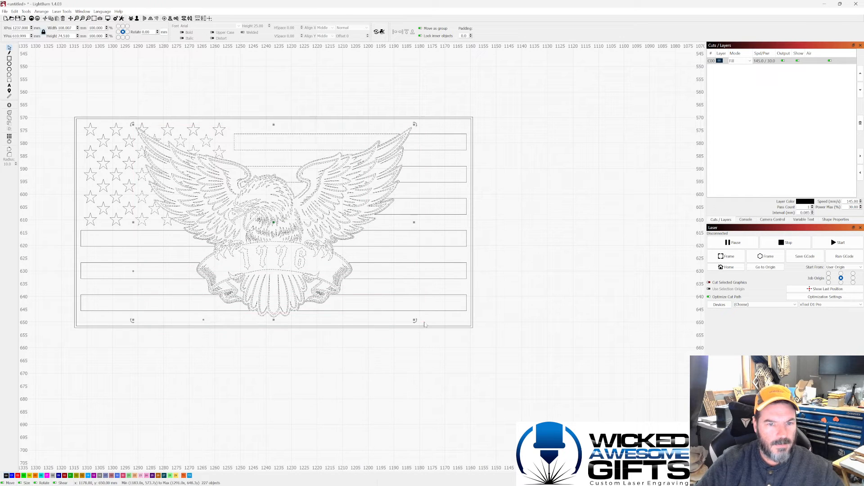
scroll(270, 216, down, 3)
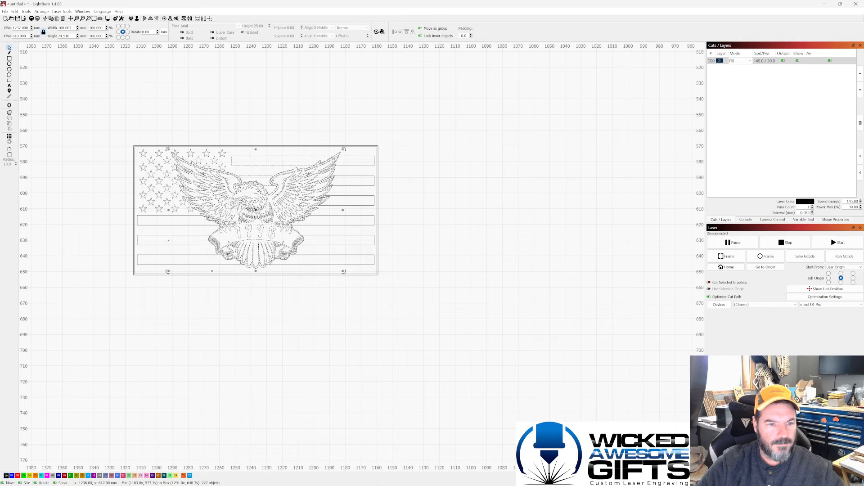
drag(255, 211, 524, 214)
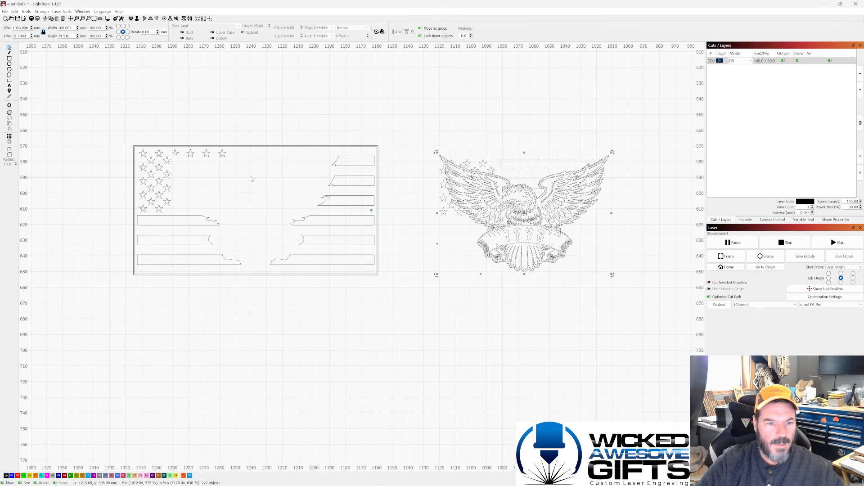
drag(112, 125, 400, 298)
key(Delete)
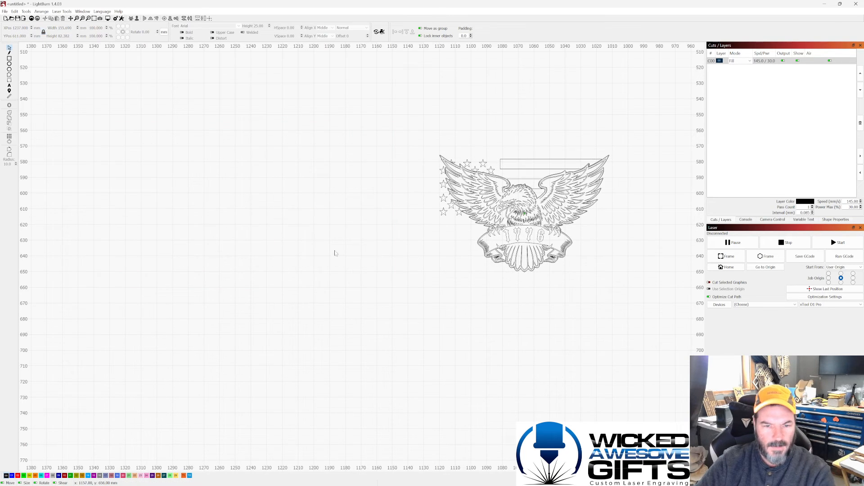
- Delete the two leftover stripe rectangles above the eagle's head and between its wings
scroll(182, 218, down, 2)
scroll(419, 193, up, 4)
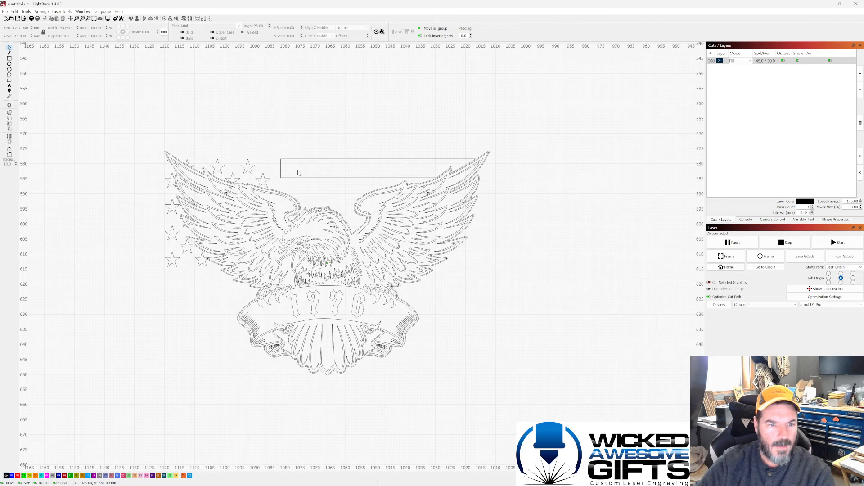
click(297, 179)
key(Delete)
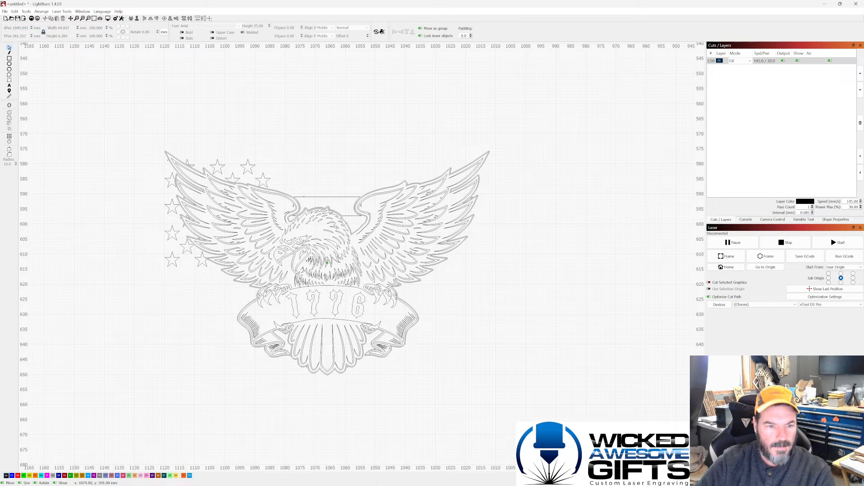
click(307, 197)
key(Delete)
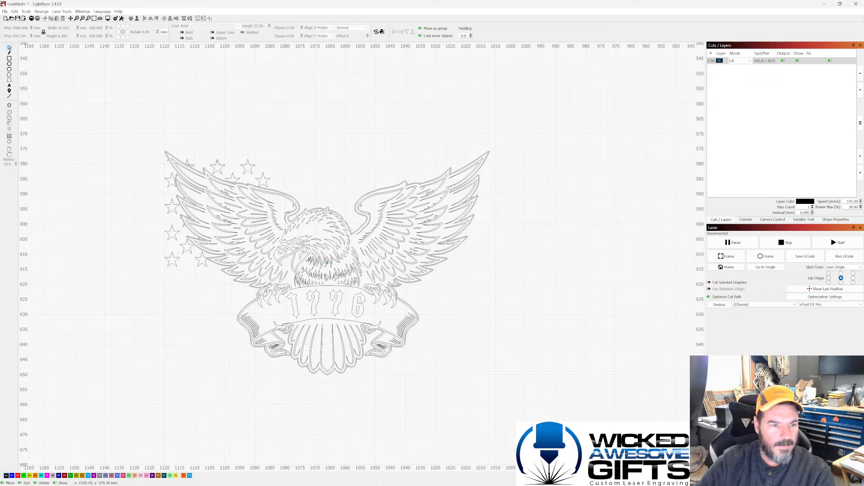
- Delete the leftover whole and partial stars above the upper edge of the eagle's left-hand wing
click(217, 165)
key(Delete)
click(247, 166)
key(Delete)
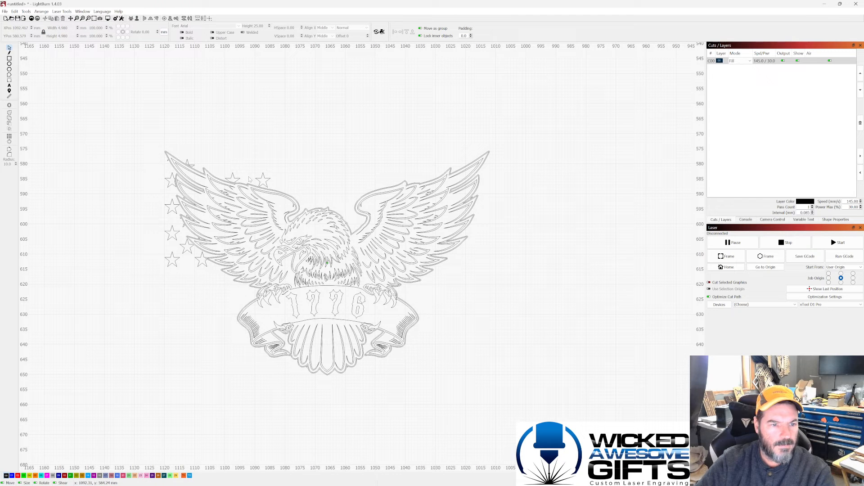
click(262, 179)
key(Delete)
click(235, 179)
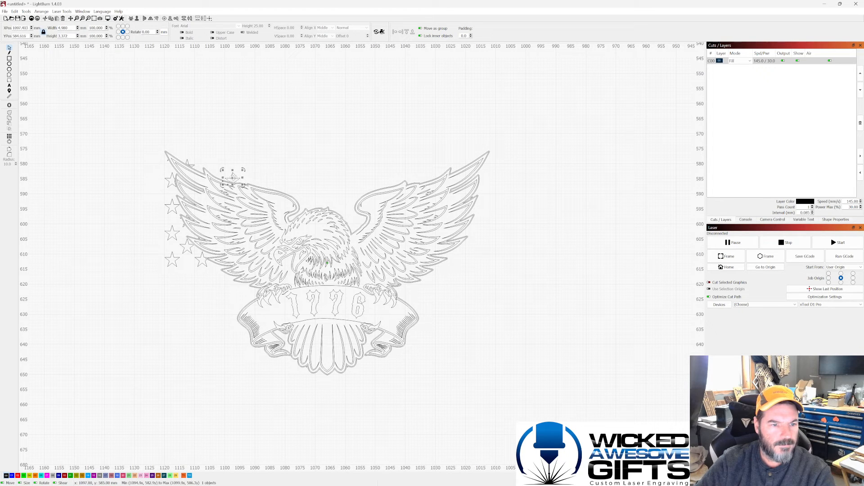
key(Delete)
click(189, 162)
key(Delete)
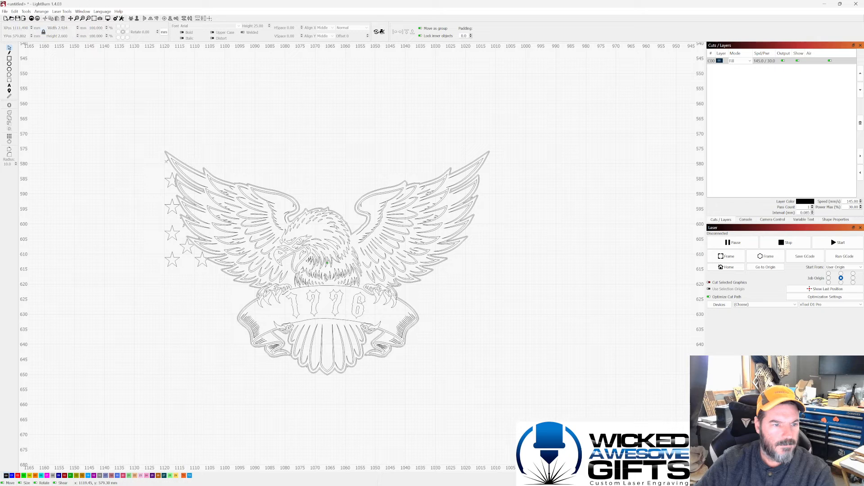
- Delete the leftover stars and partial stars caught between the outer feather tips of the eagle's left-hand wing
click(169, 174)
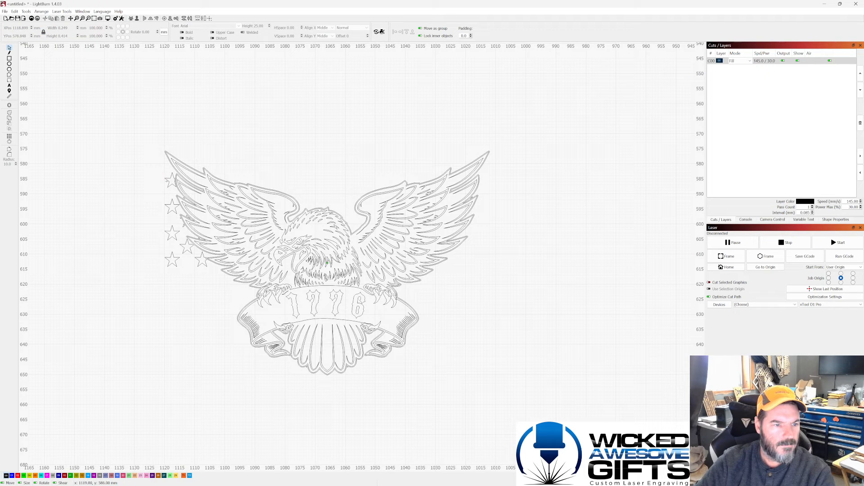
click(169, 181)
scroll(180, 207, up, 4)
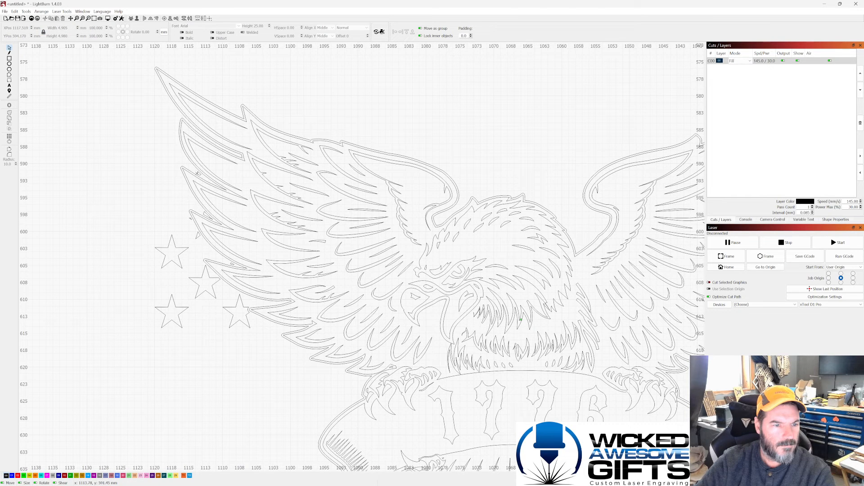
click(198, 173)
click(195, 217)
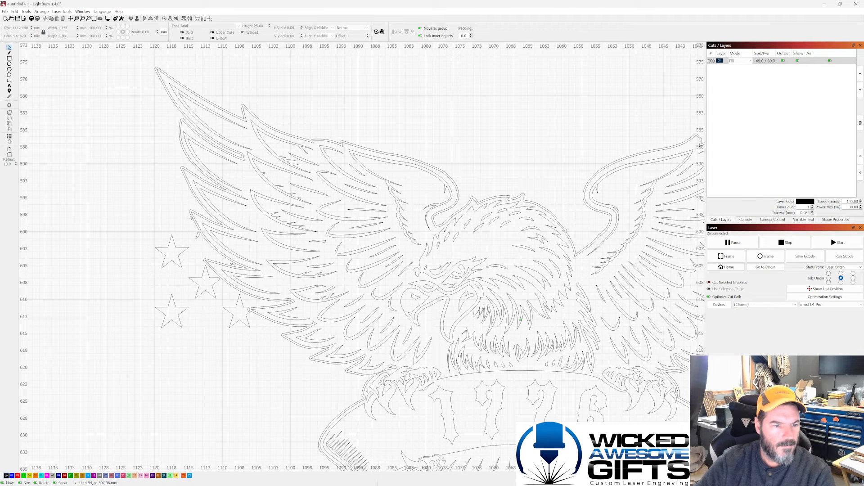
click(196, 235)
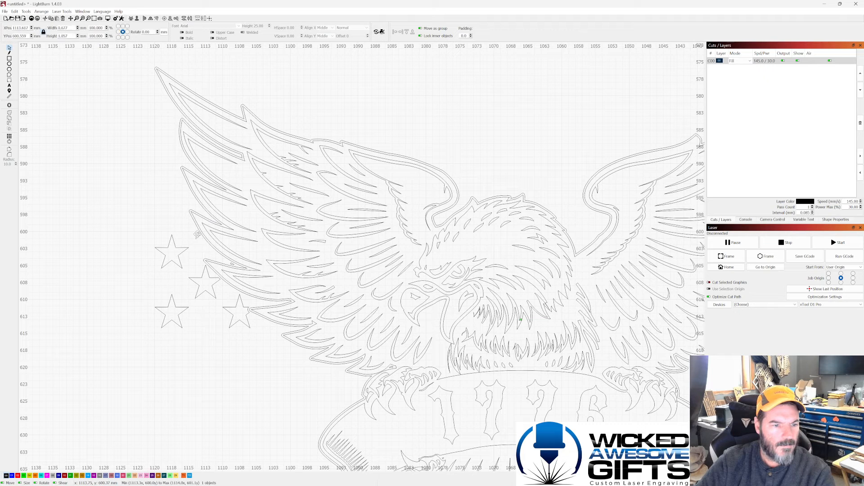
click(197, 259)
click(219, 268)
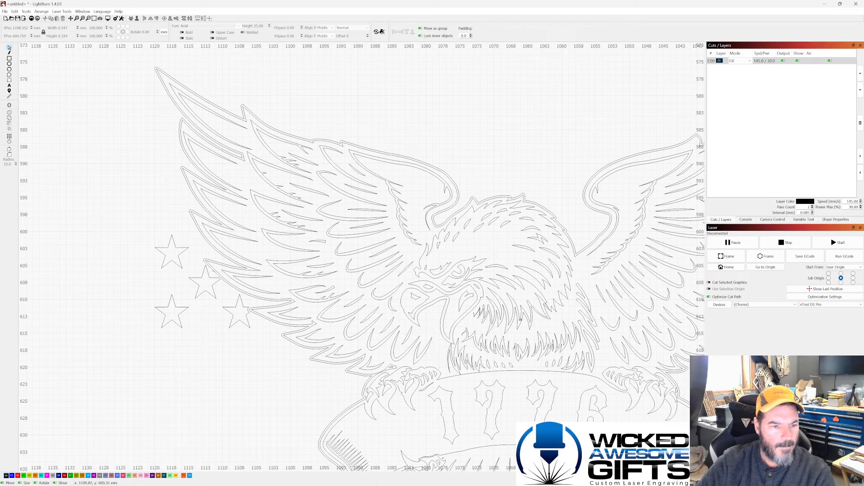
- Delete the remaining whole stars beside and below the eagle's left-hand wing
click(196, 276)
drag(153, 230, 189, 276)
key(Delete)
drag(155, 301, 191, 341)
click(179, 309)
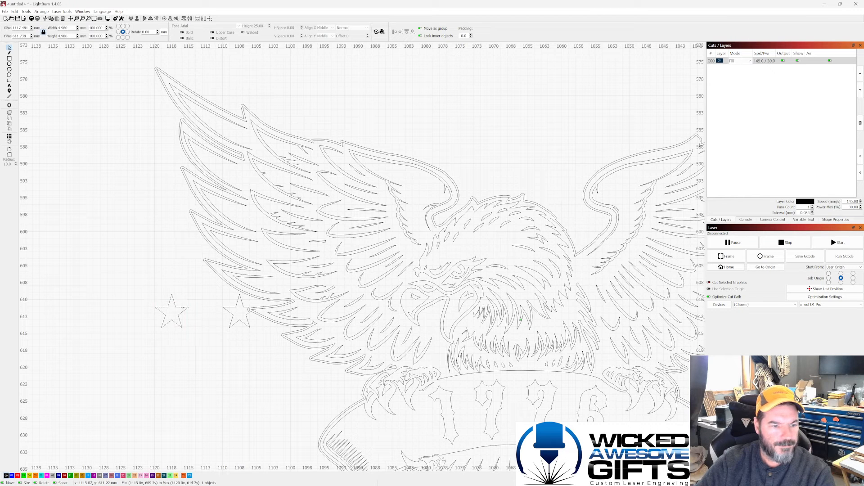
click(227, 309)
key(Delete)
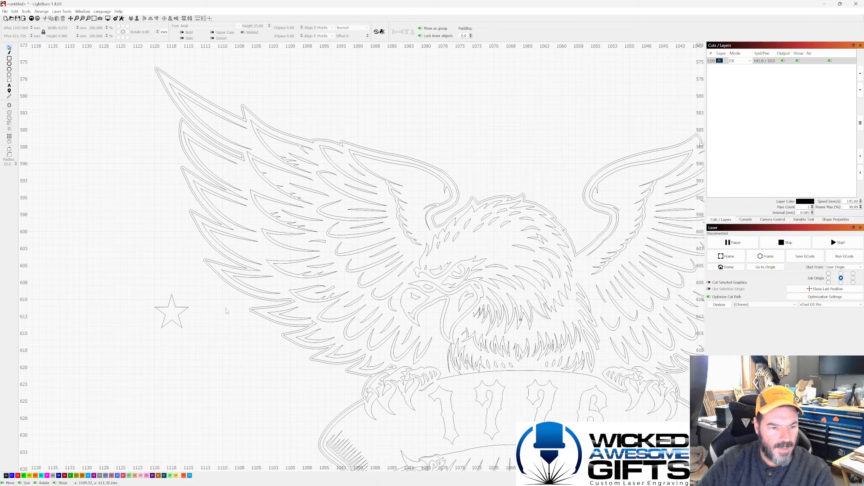
click(176, 302)
key(Delete)
scroll(147, 291, down, 3)
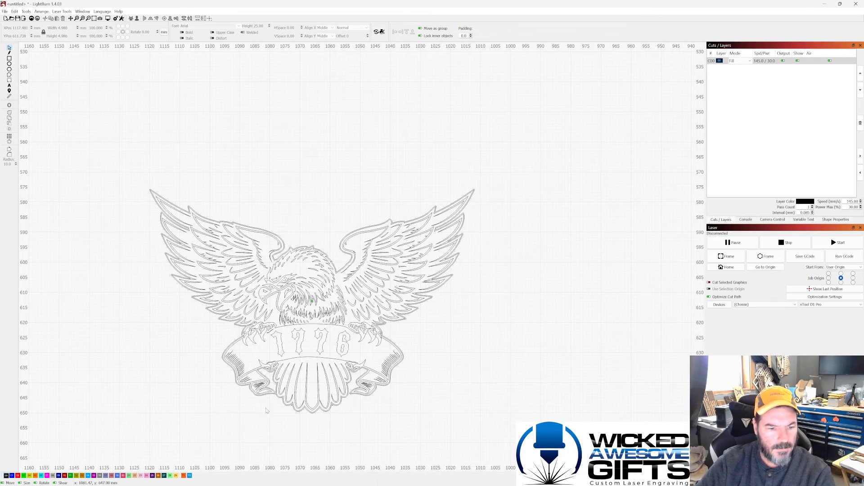
- Delete the small leftover fragment near the tail feathers and the outer outlines surrounding the whole eagle
scroll(266, 411, up, 5)
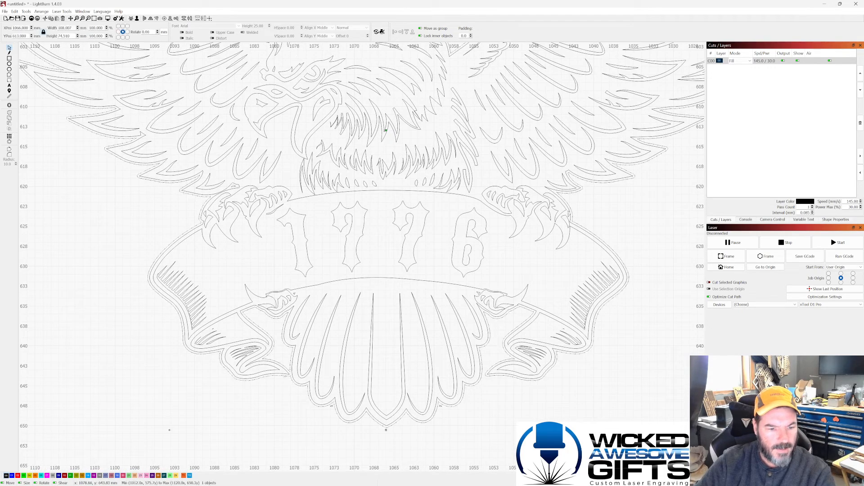
scroll(288, 381, down, 2)
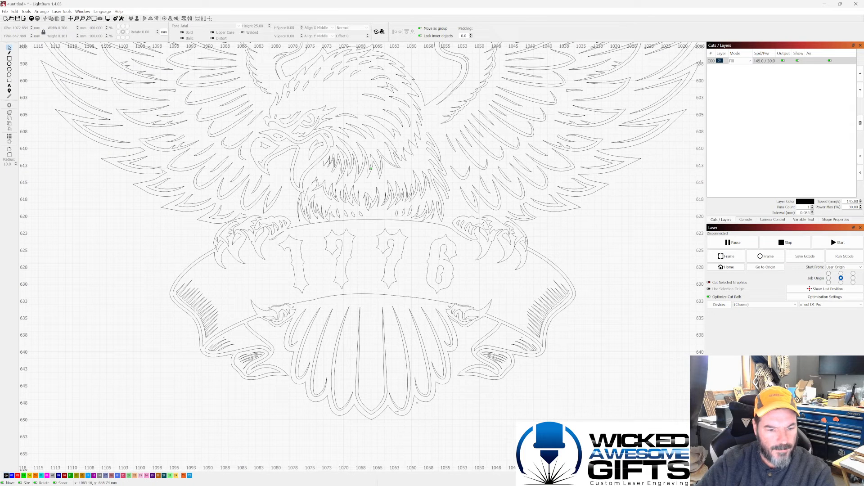
click(417, 403)
key(Delete)
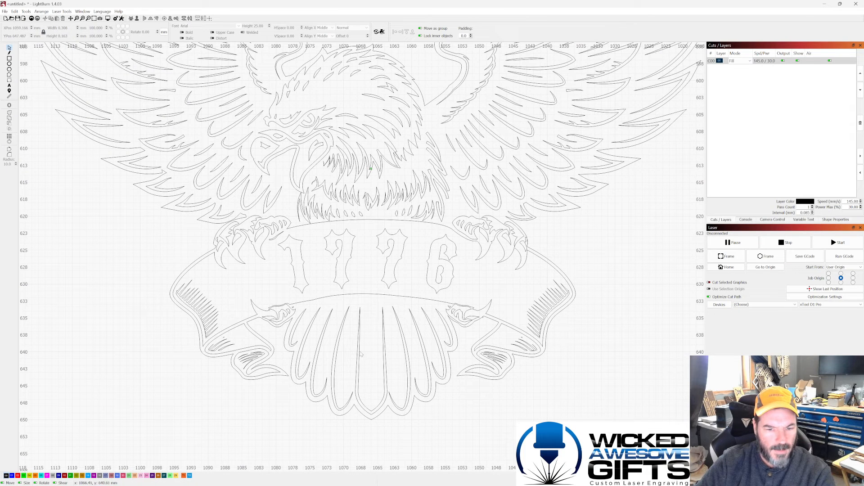
click(280, 326)
key(Delete)
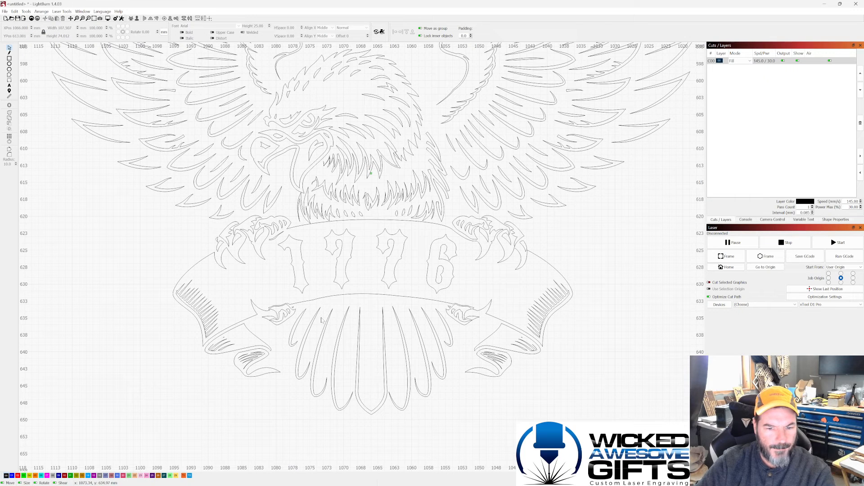
- Group all the shapes of the eagle and 1776 banner artwork into one object
scroll(308, 320, down, 3)
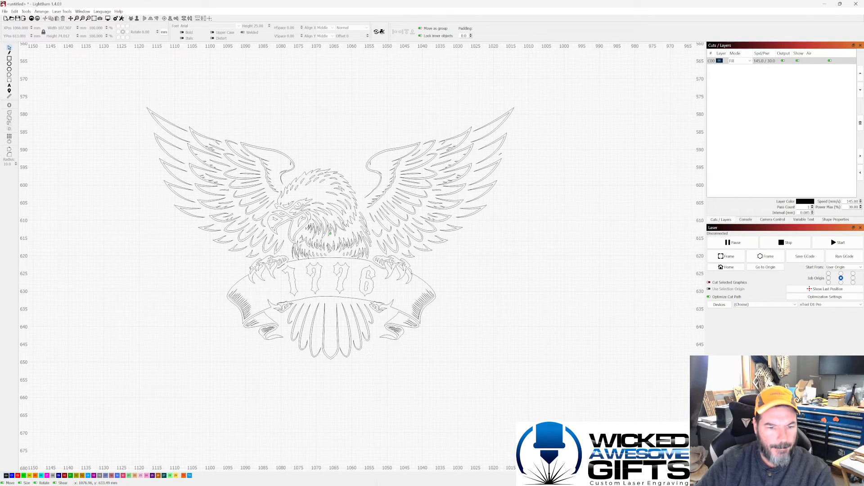
scroll(313, 331, down, 2)
scroll(273, 195, down, 1)
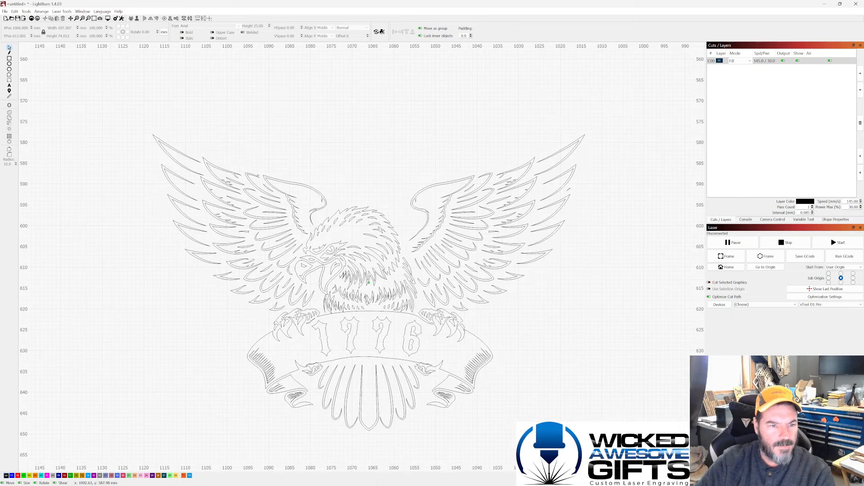
scroll(450, 236, down, 2)
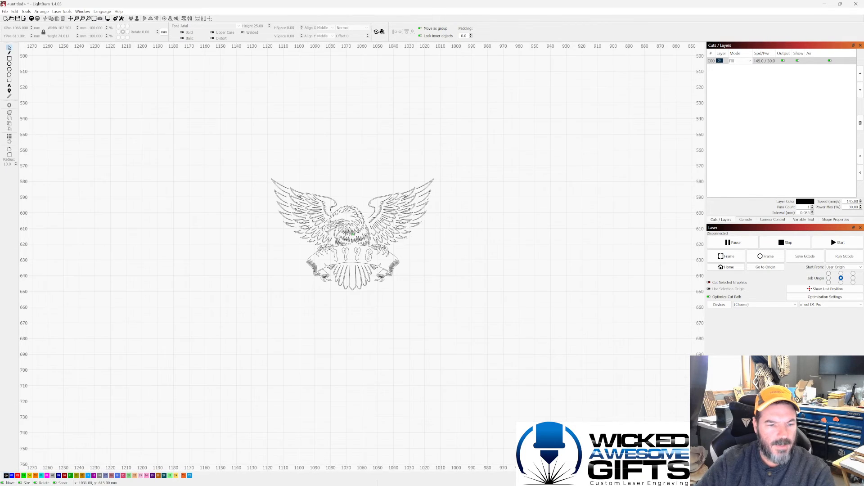
scroll(390, 238, up, 2)
drag(199, 137, 487, 343)
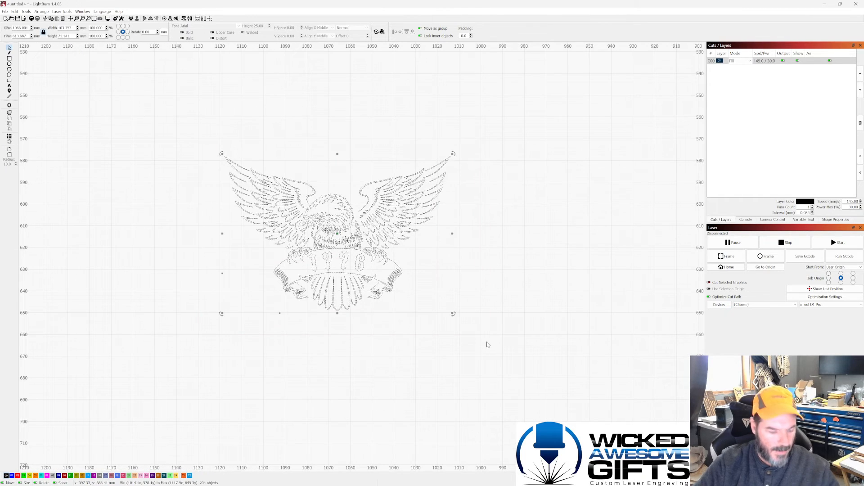
scroll(387, 275, down, 1)
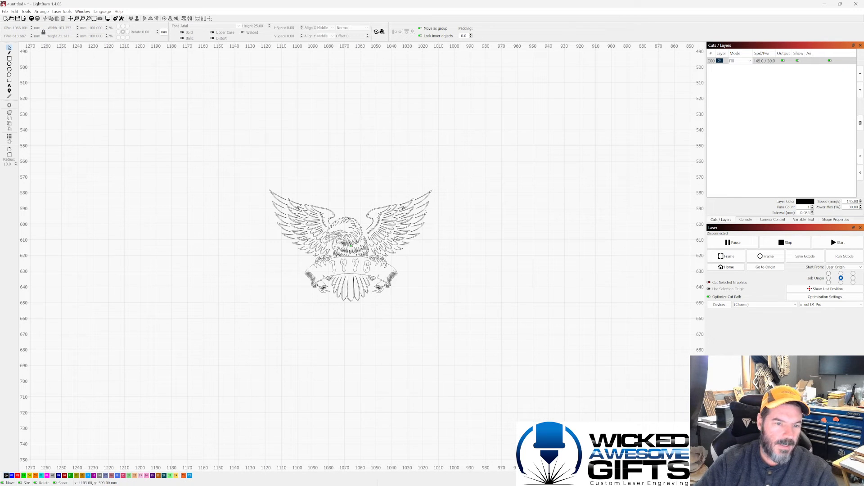
- Preview the isolated eagle at full size and examine the fill of its head, wings and banner
scroll(456, 263, up, 3)
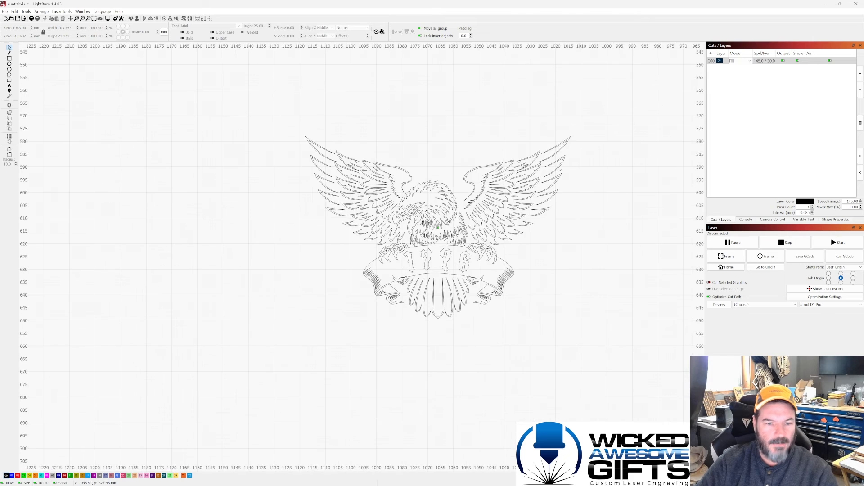
scroll(456, 262, down, 1)
scroll(560, 216, up, 4)
scroll(340, 173, down, 2)
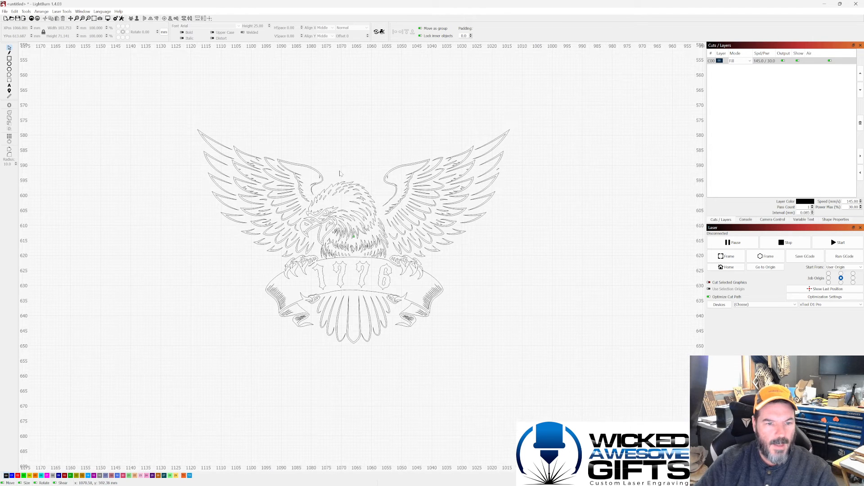
click(105, 12)
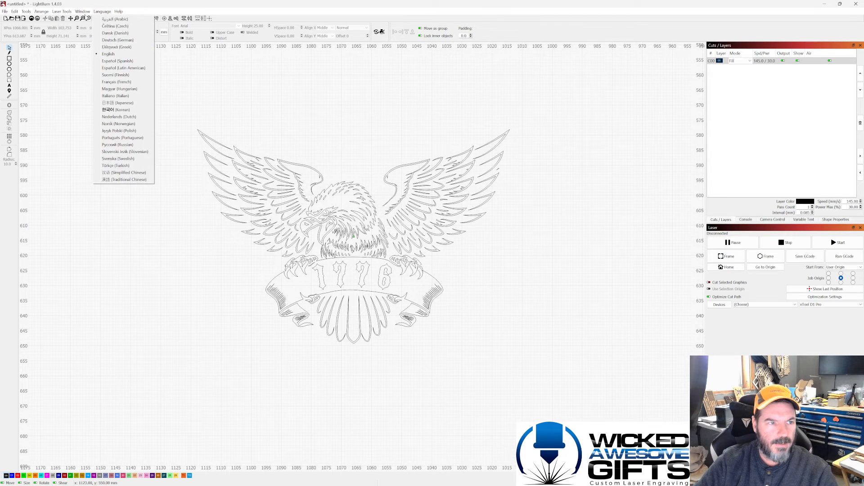
mouse_move(84, 12)
click(89, 28)
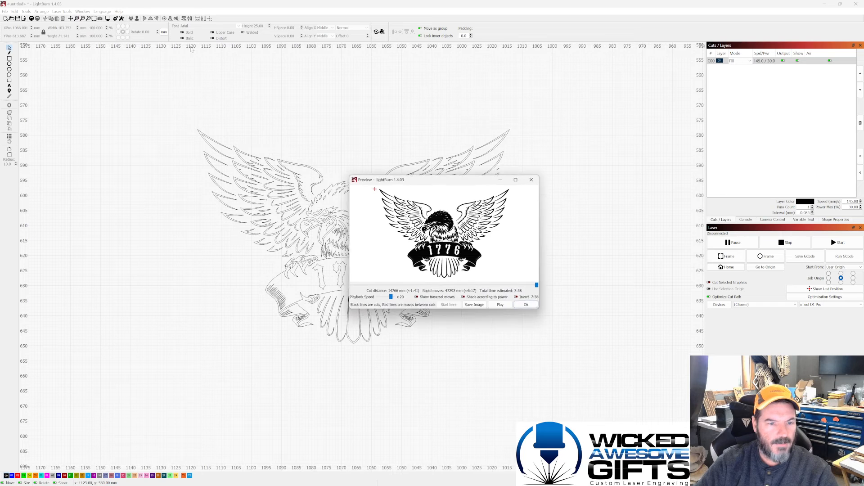
click(515, 180)
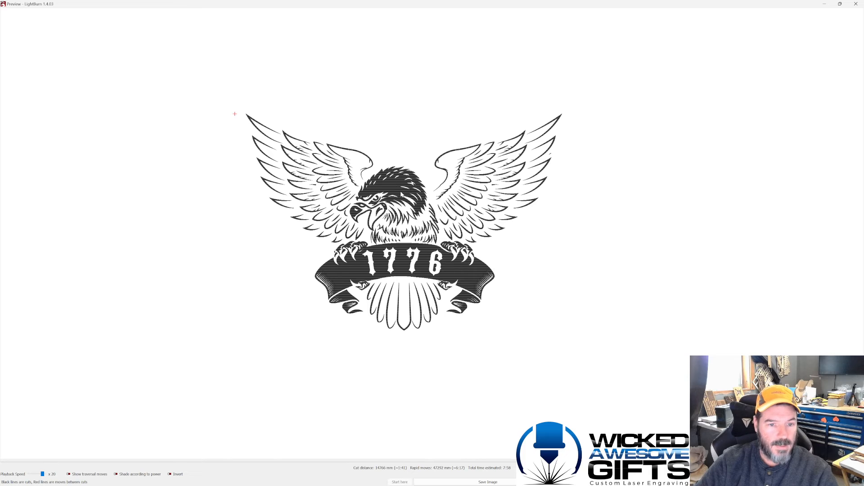
scroll(407, 187, up, 3)
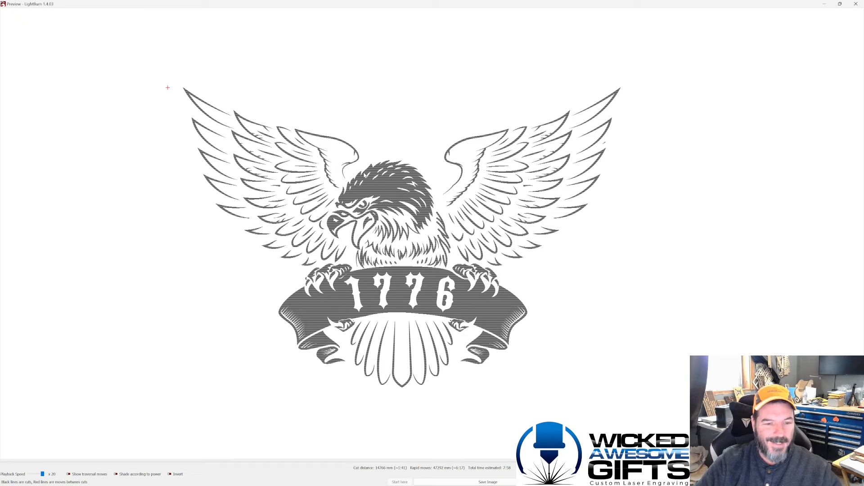
scroll(403, 193, down, 2)
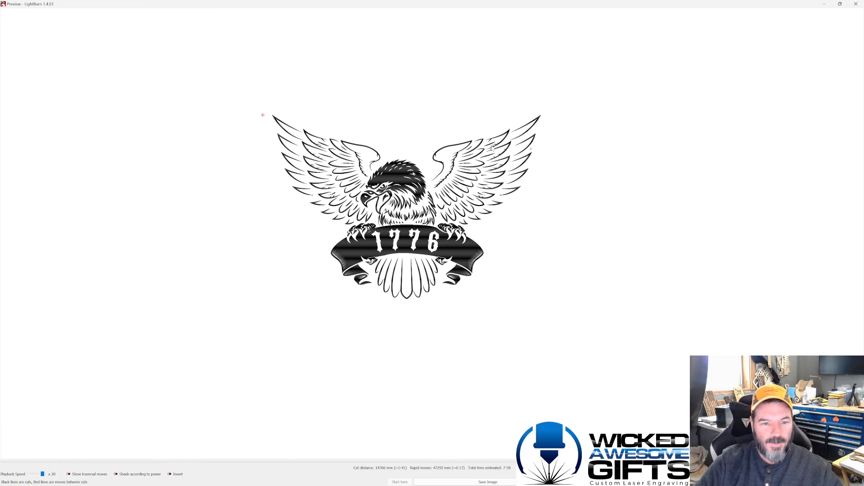
click(856, 4)
- Start an offset of the grouped eagle and move the offset settings clear of the artwork
scroll(355, 211, down, 2)
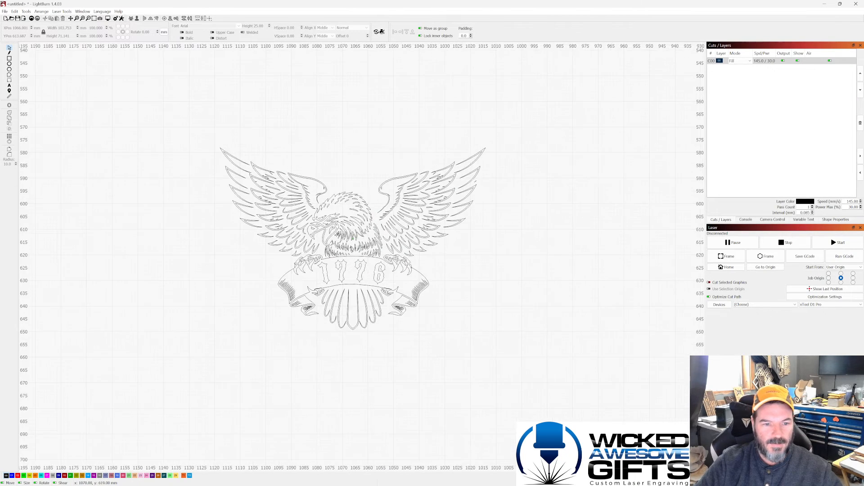
scroll(355, 211, up, 2)
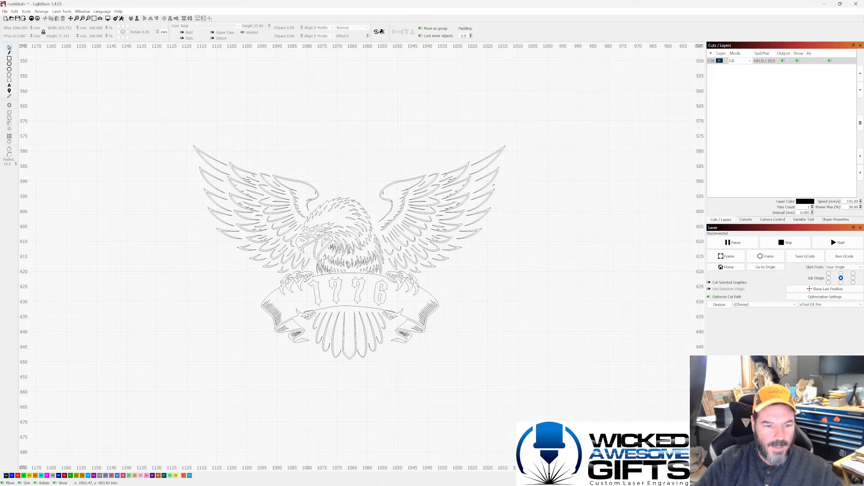
click(303, 189)
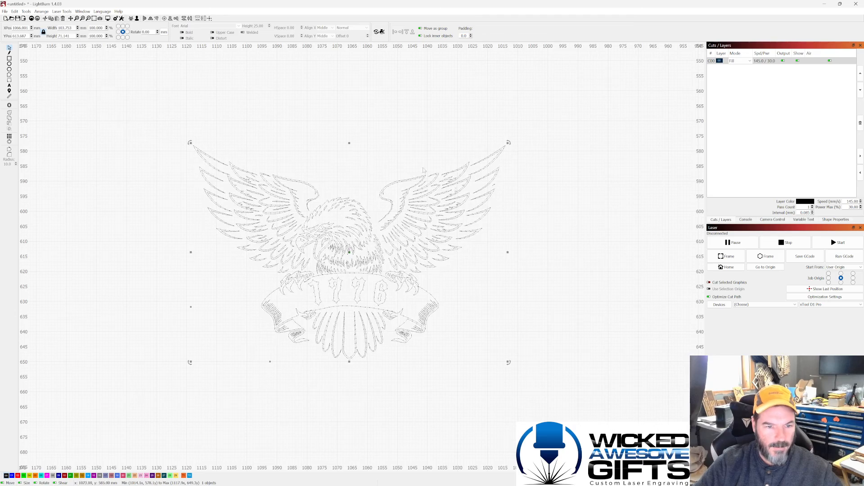
click(9, 106)
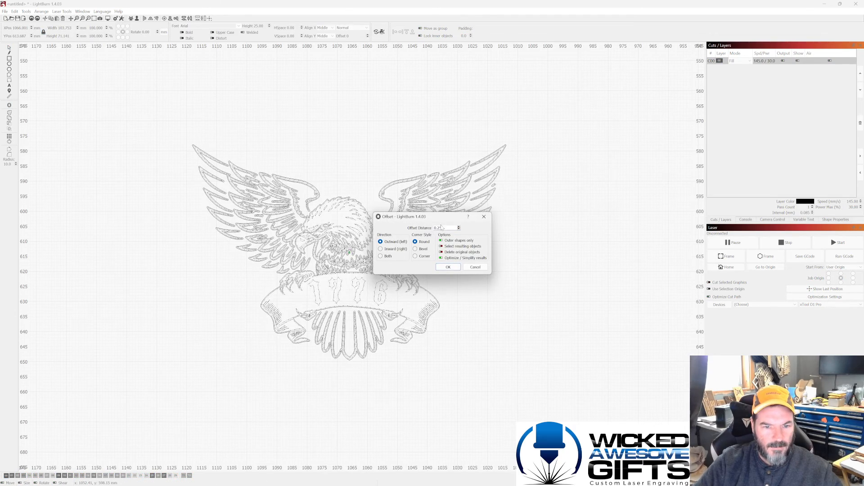
drag(443, 228, 433, 229)
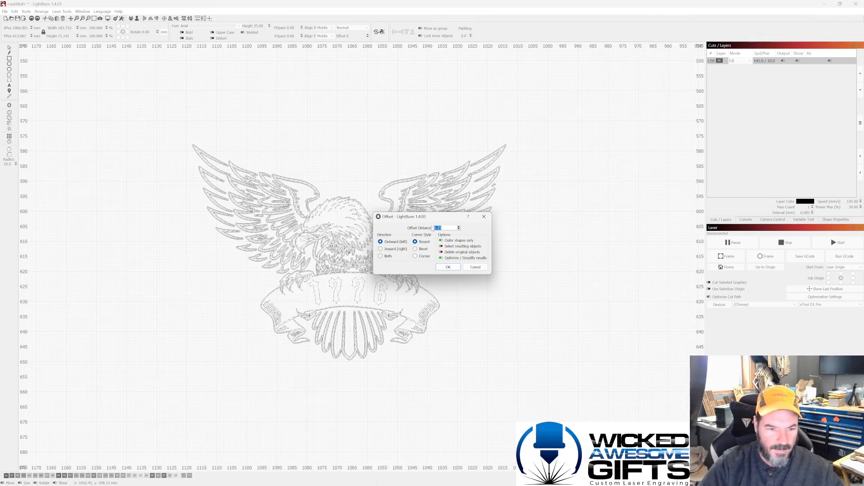
drag(436, 217, 609, 203)
- Set the outward offset distance for the grouped eagle to 1 mm with round corners and outer shapes only
scroll(445, 216, up, 4)
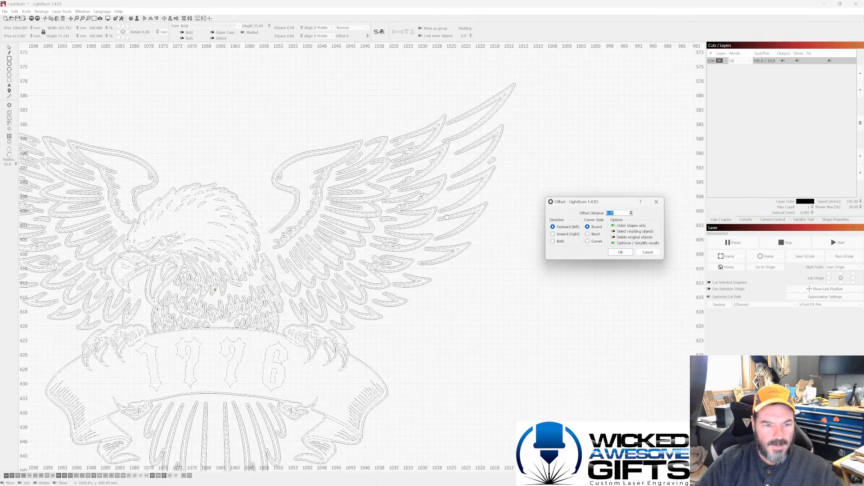
scroll(452, 222, down, 3)
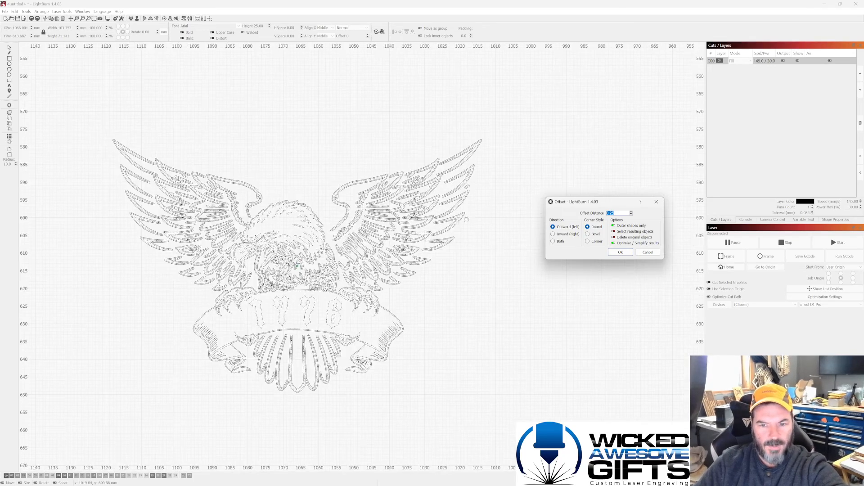
scroll(467, 219, down, 1)
scroll(513, 239, up, 1)
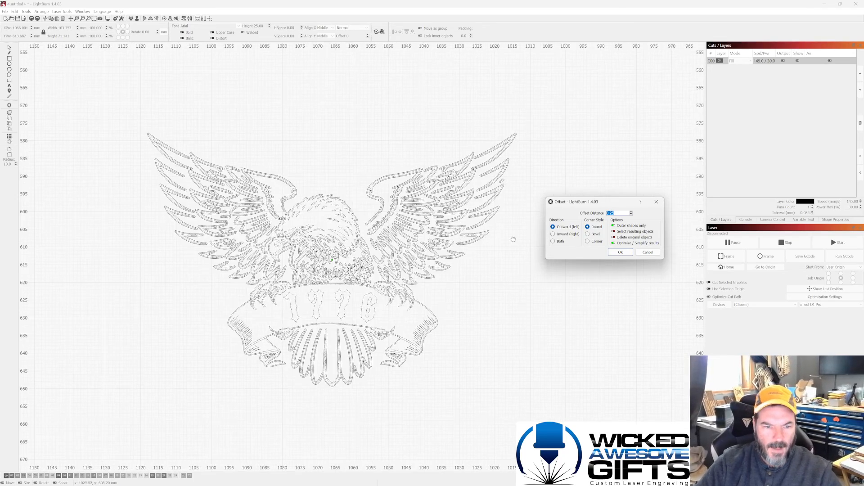
click(613, 226)
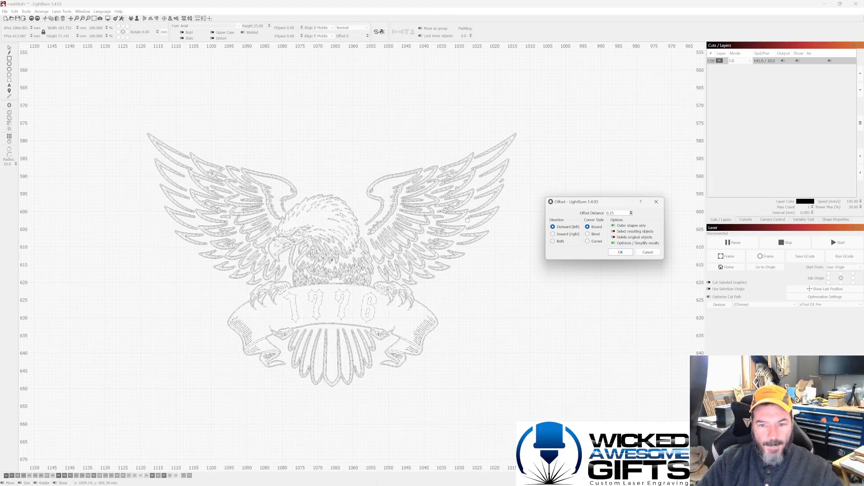
scroll(331, 216, up, 1)
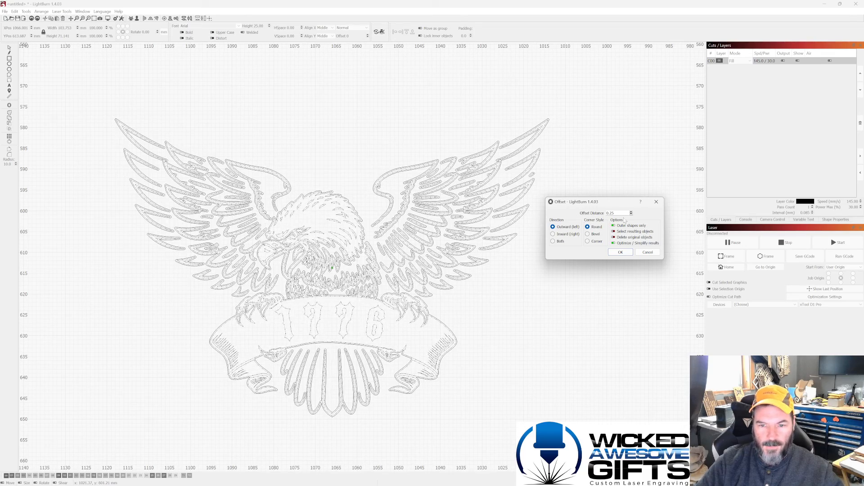
drag(617, 214, 598, 212)
text(1)
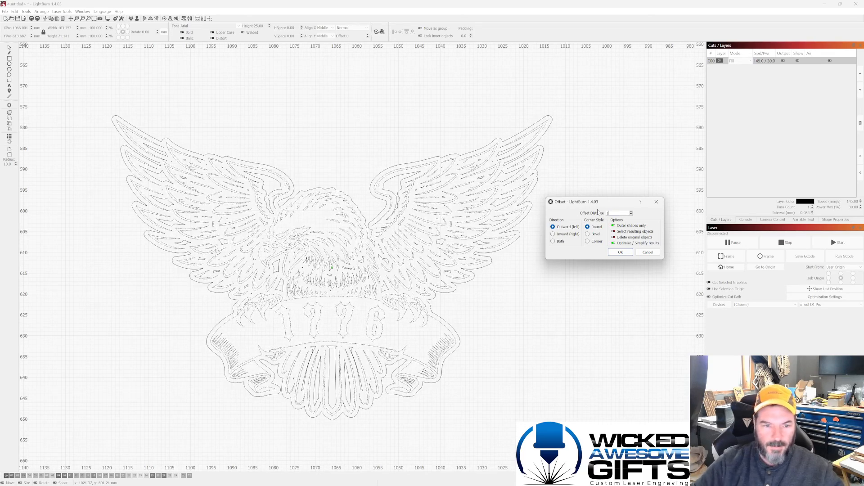
- Try offset distances of 2 mm and 3 mm around the eagle and return to 1 mm
click(631, 212)
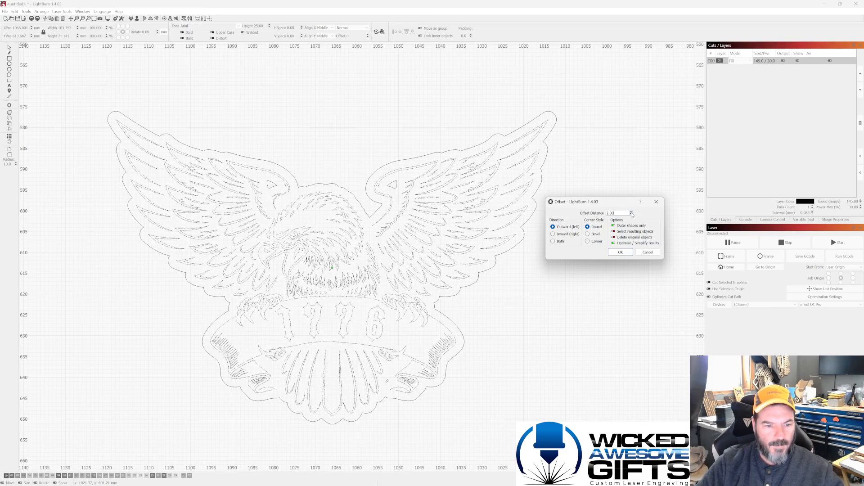
click(631, 212)
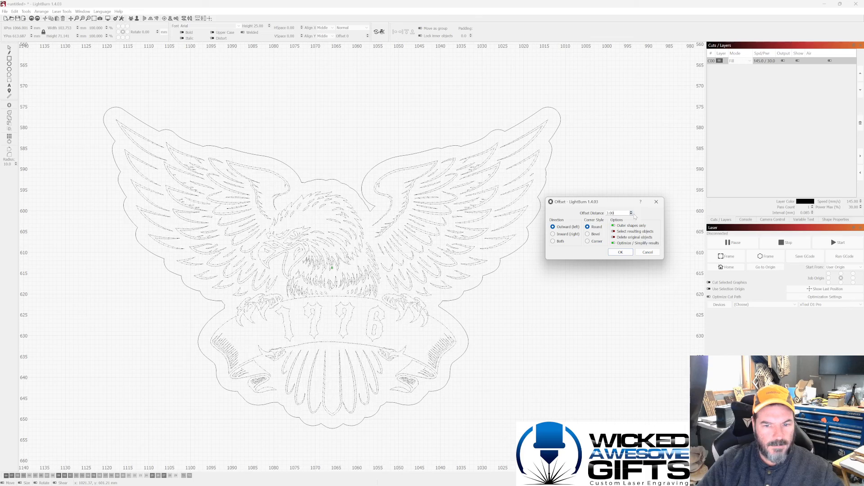
click(631, 215)
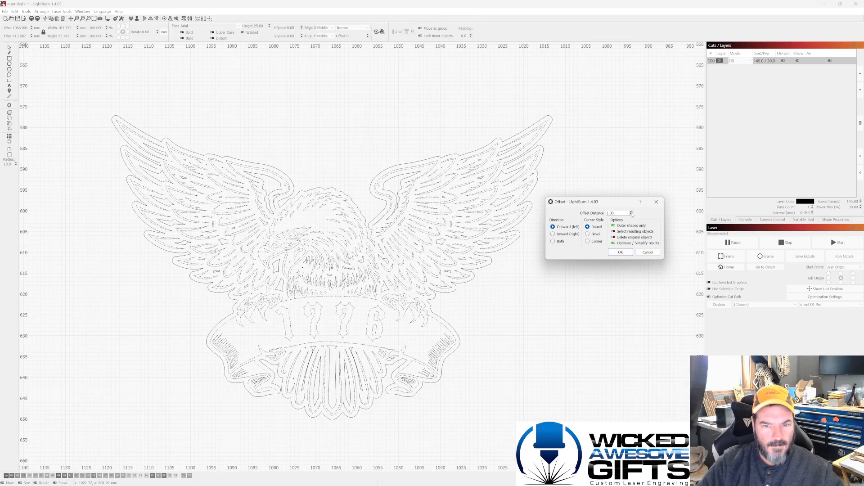
- Check the 1 mm offset around the whole eagle and create it
scroll(559, 184, down, 6)
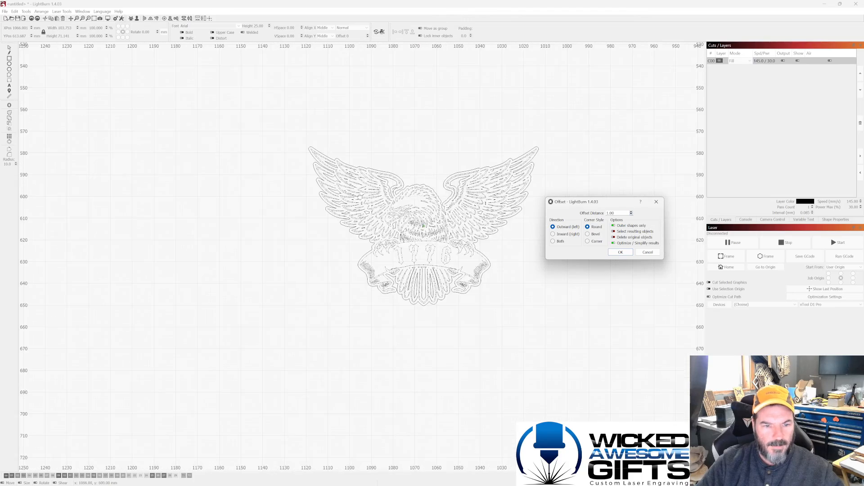
scroll(419, 194, up, 1)
scroll(506, 192, up, 2)
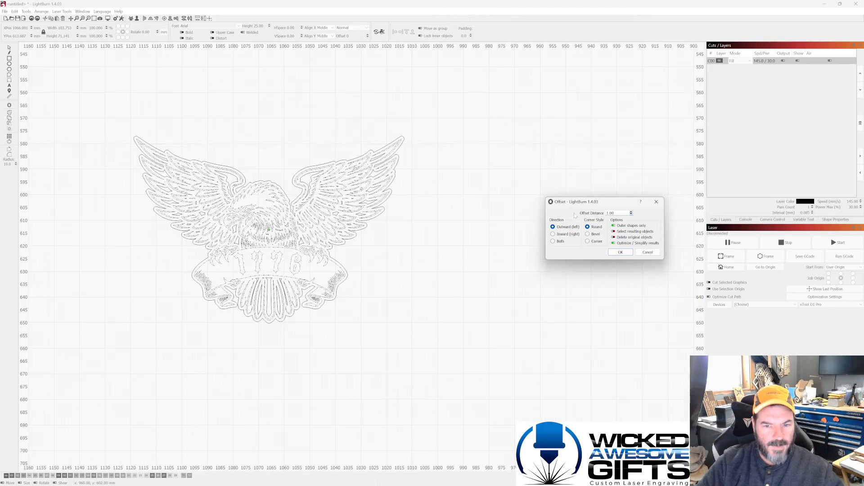
click(619, 253)
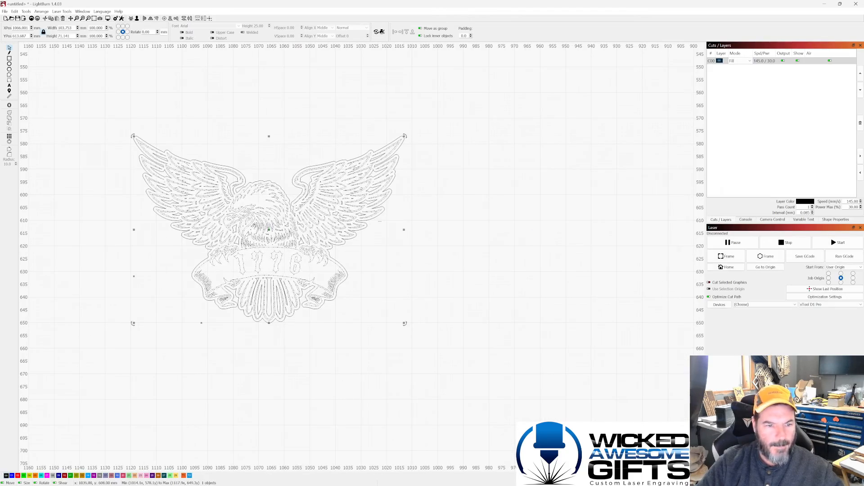
- Select the new offset outline and move it horizontally about 135 mm to the right, clear of the eagle artwork
click(352, 262)
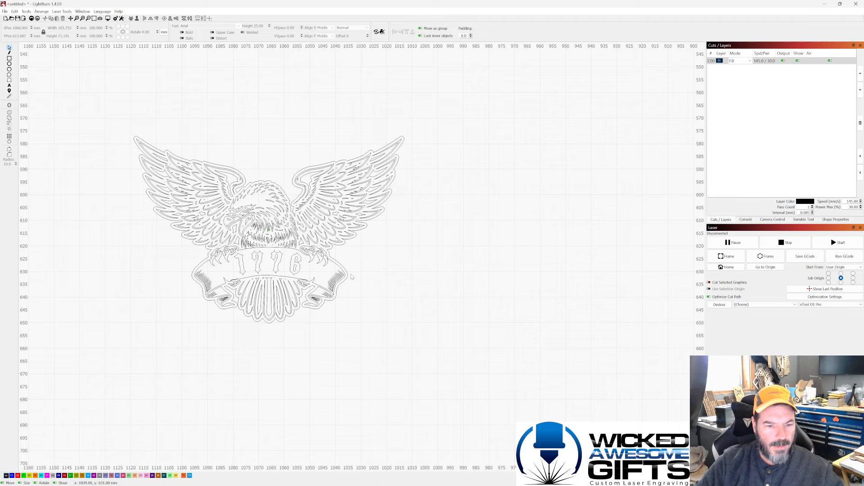
click(348, 274)
scroll(348, 274, down, 3)
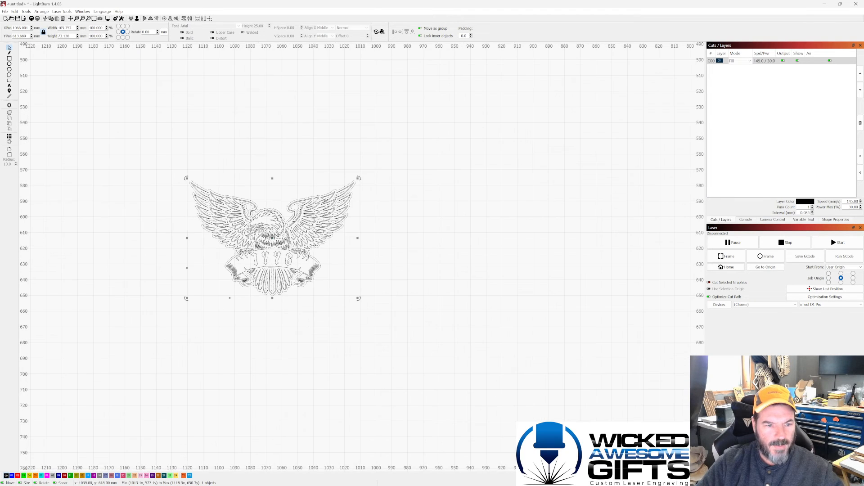
drag(282, 229, 321, 229)
key(Right)
key(Right)
key(Right)
key(Right)
key(Right)
key(Right)
key(Right)
key(Right)
key(Right)
key(Right)
key(Right)
key(Right)
key(Right)
key(Right)
key(Right)
key(Right)
key(Right)
key(Right)
key(Right)
key(Right)
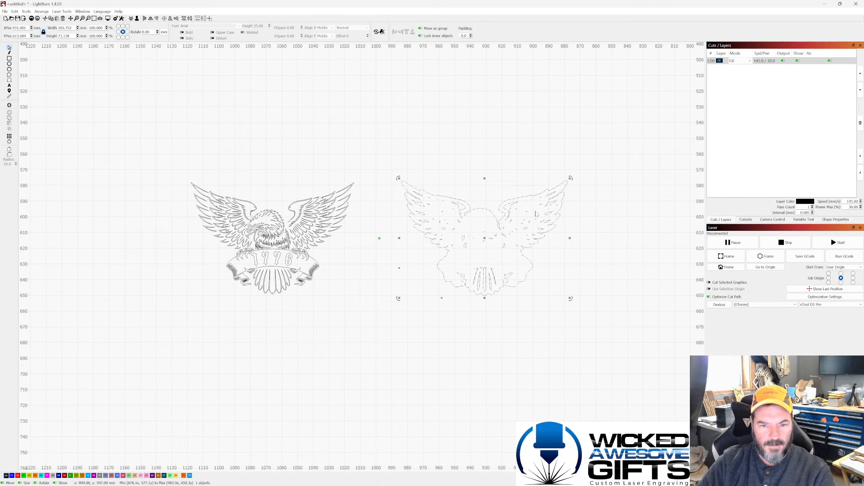
- Ungroup the separated offset outline into its individual shapes
scroll(543, 219, up, 4)
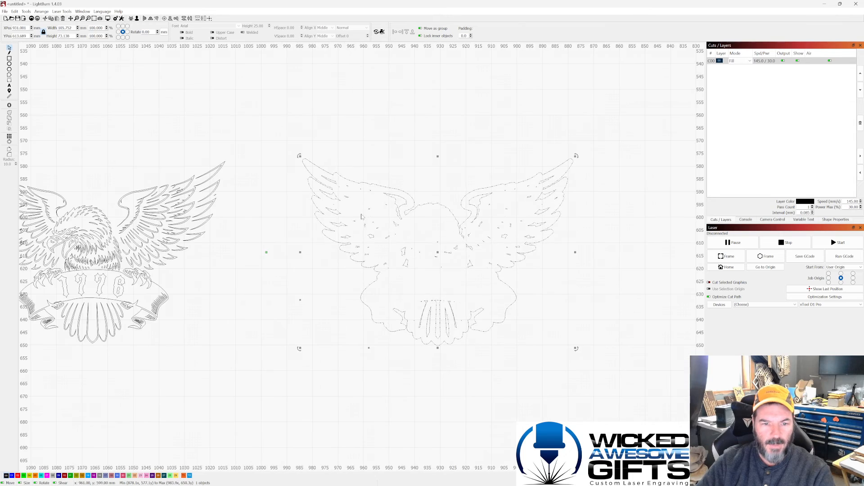
scroll(491, 230, down, 1)
scroll(491, 230, up, 1)
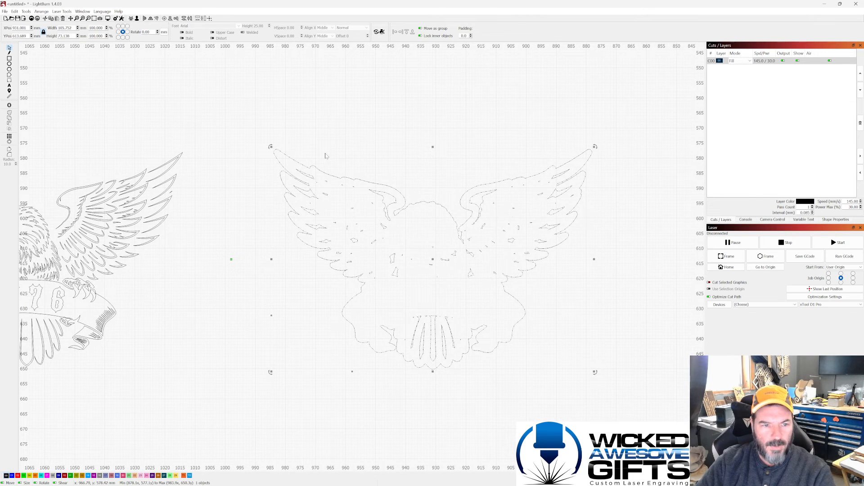
drag(259, 128, 636, 394)
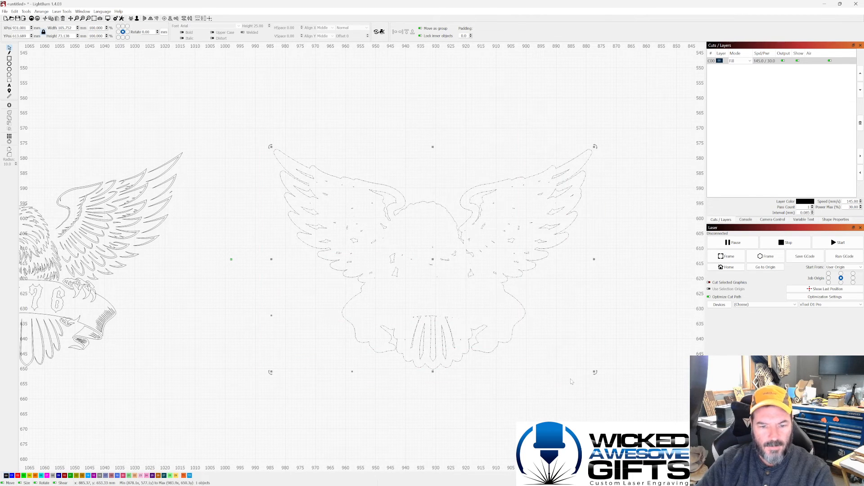
key(ctrl+u)
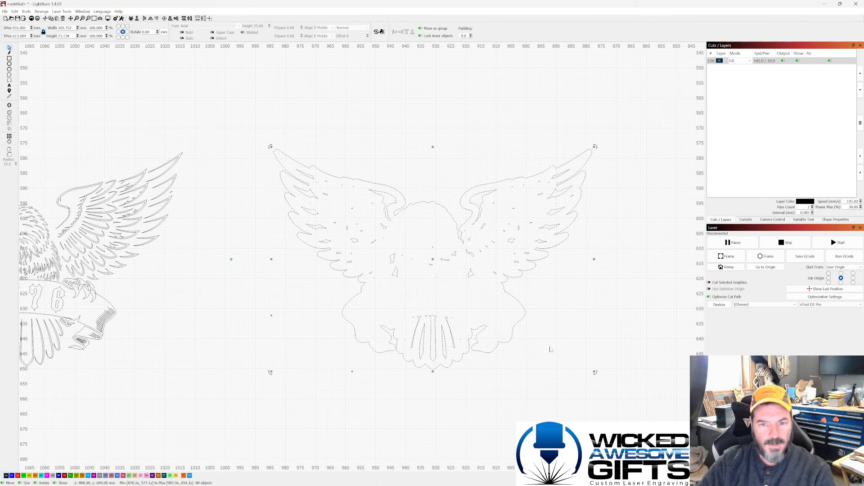
- Delete all the small inner shapes of the offset, keeping only the outer silhouette
click(490, 142)
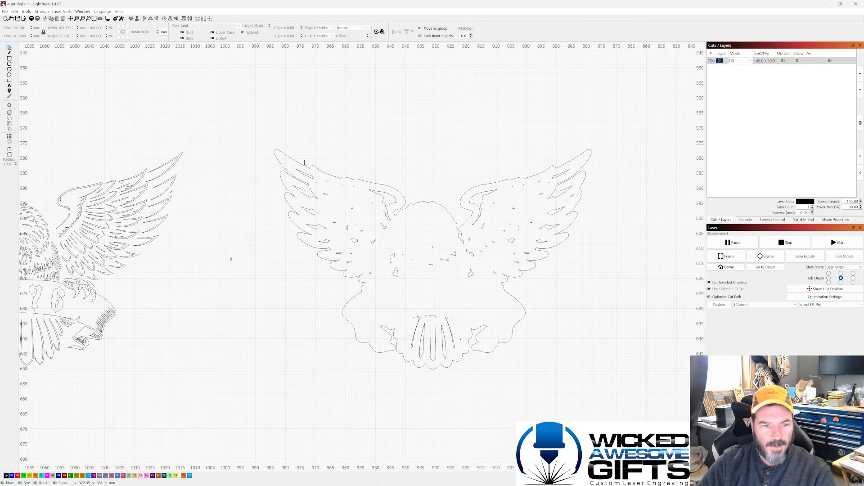
drag(292, 147, 580, 381)
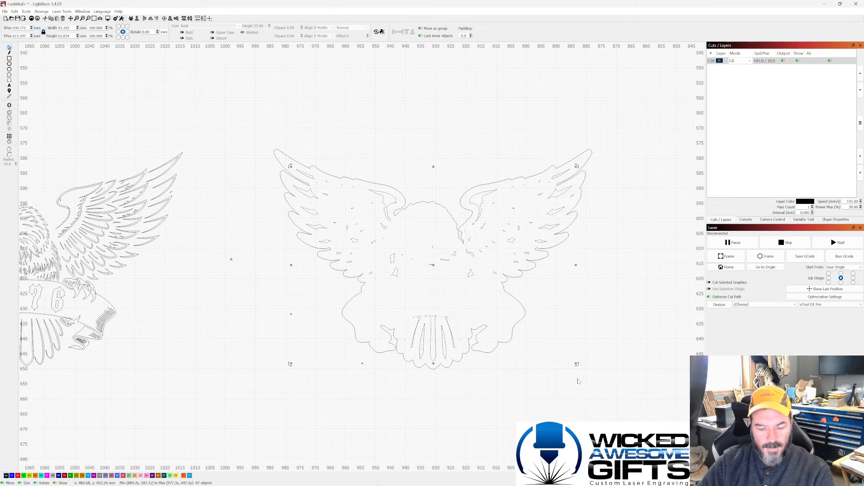
key(Delete)
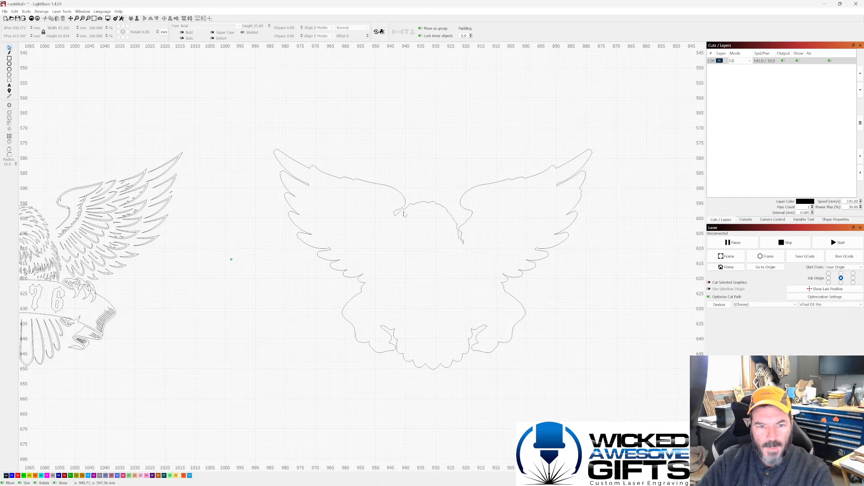
- Move the cleaned outer silhouette back to its original position around the eagle artwork
scroll(405, 210, down, 5)
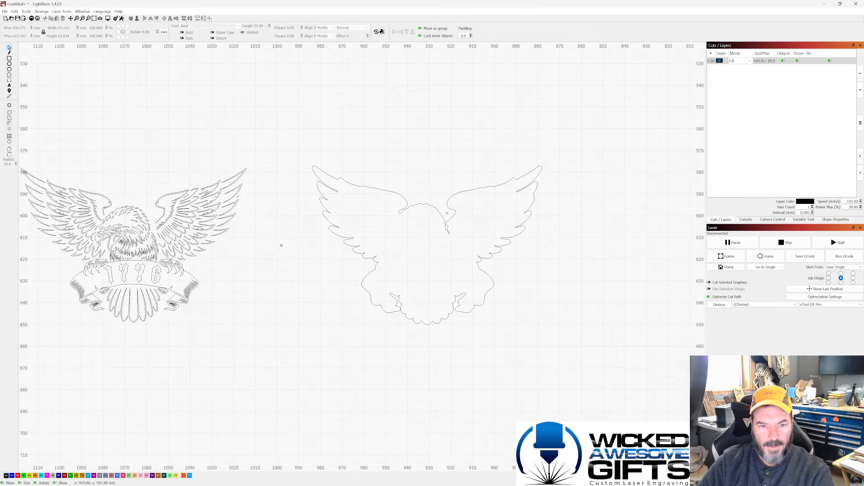
click(370, 208)
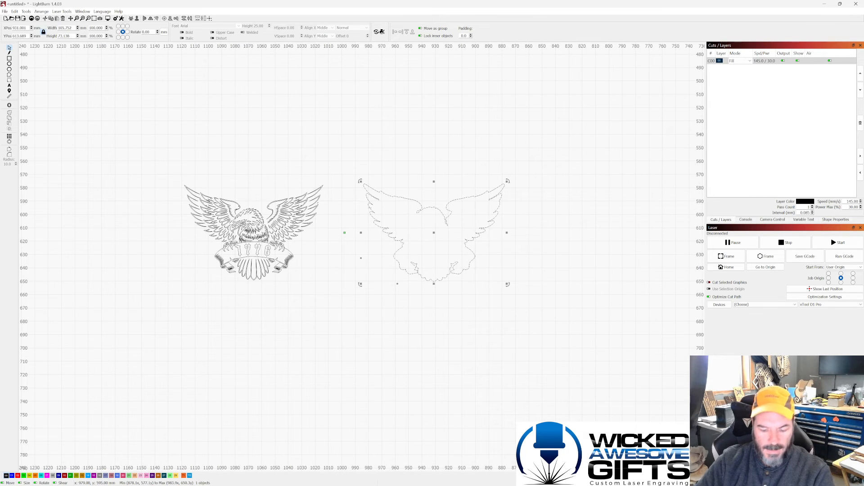
drag(369, 208, 189, 208)
click(410, 216)
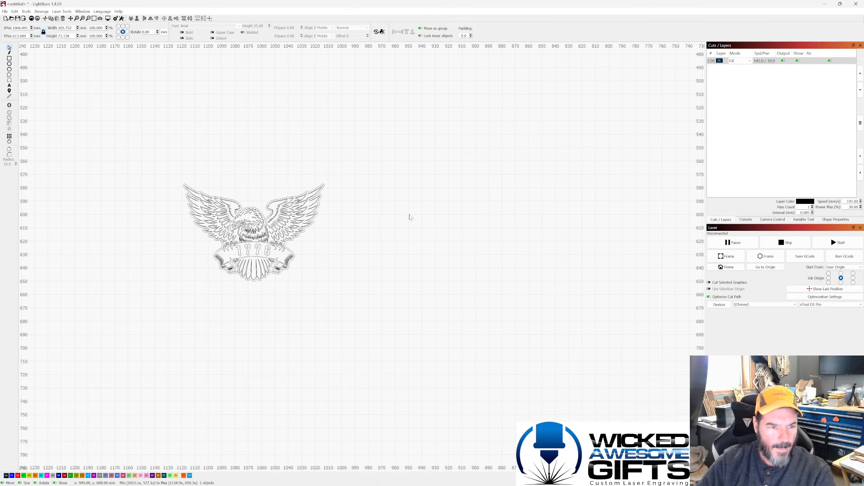
- Preview the eagle with its new outline at full size and examine the fill and border
scroll(260, 203, up, 4)
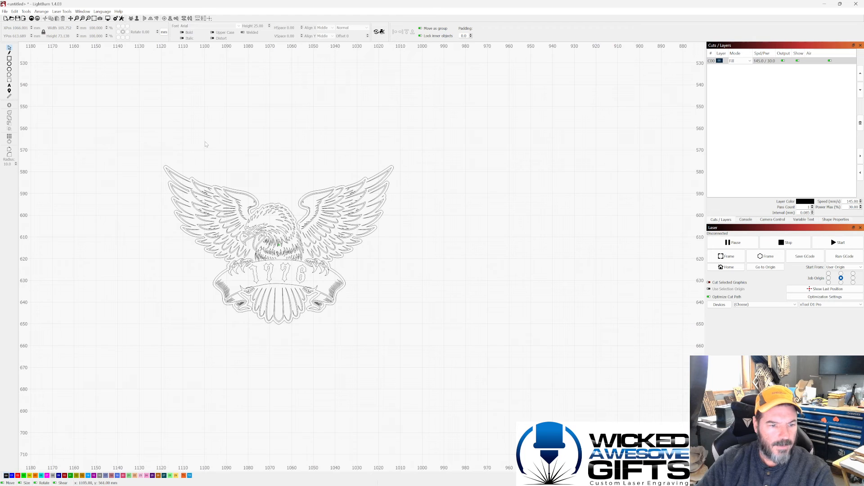
click(83, 12)
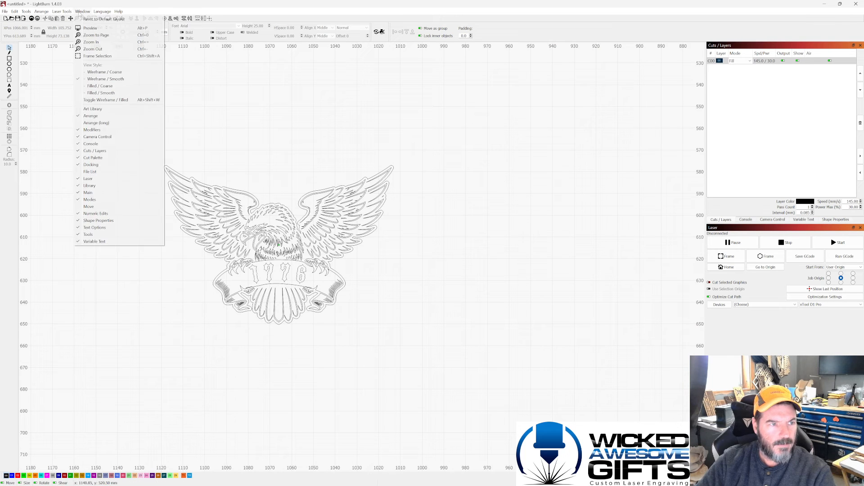
click(90, 28)
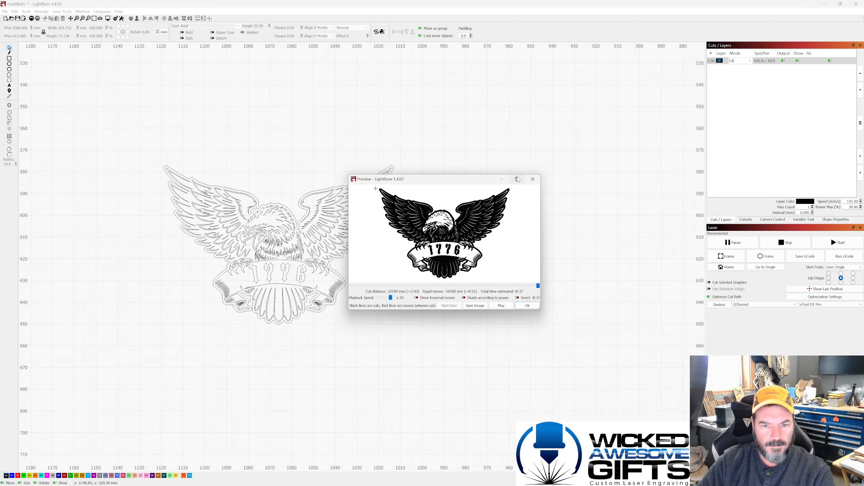
click(516, 178)
scroll(491, 203, down, 2)
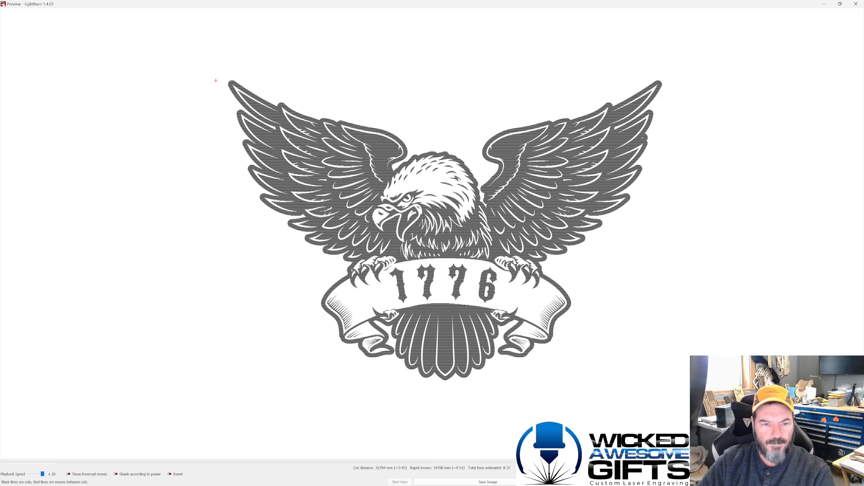
scroll(457, 217, down, 1)
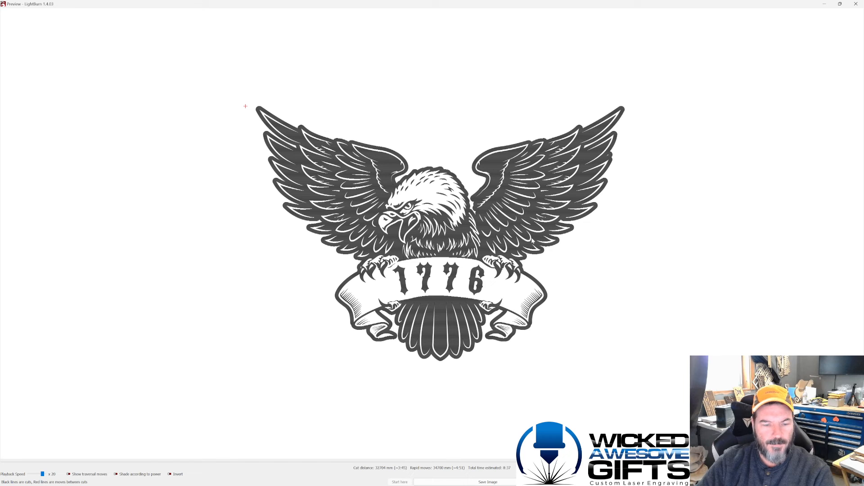
click(856, 4)
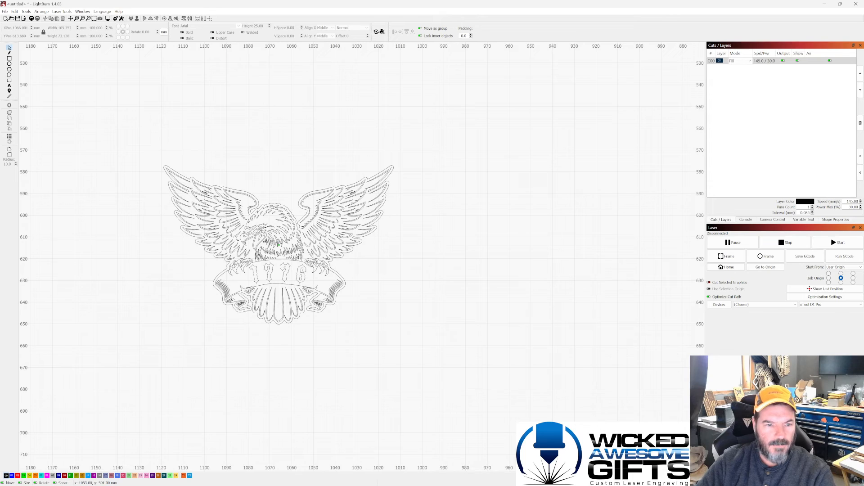
- Select the outer outline and examine how it follows the eagle's wings, head and banner
click(307, 197)
scroll(282, 200, up, 4)
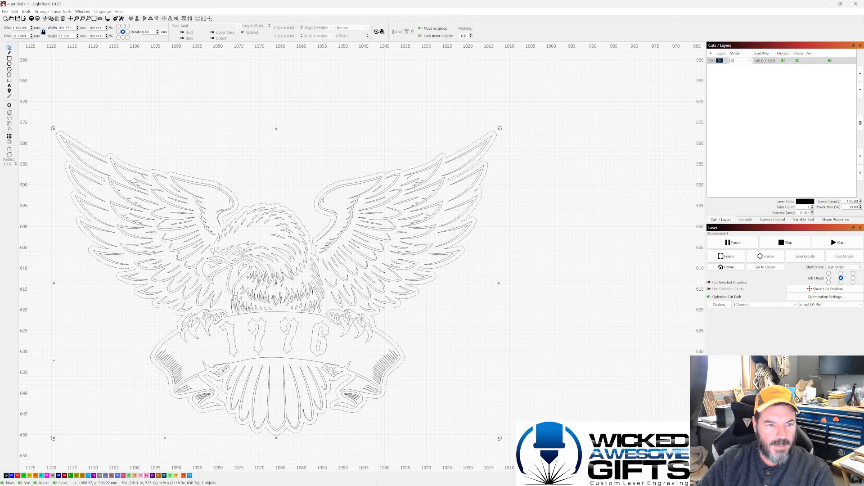
scroll(222, 185, up, 1)
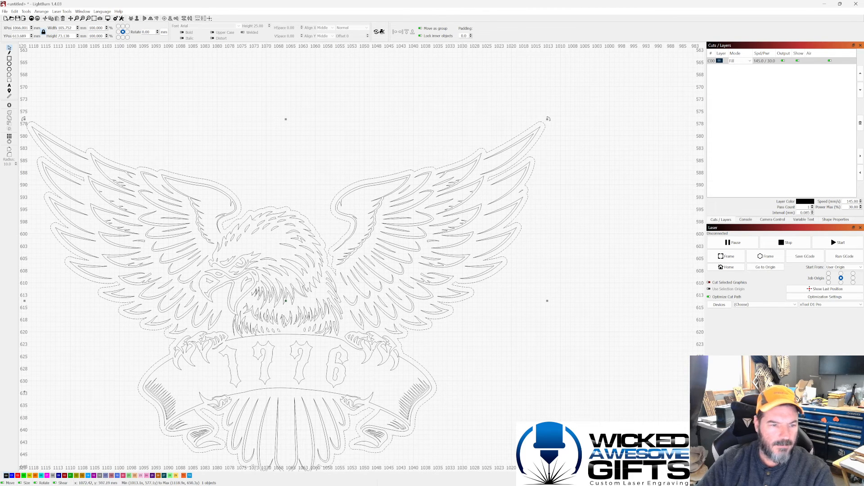
scroll(332, 184, down, 3)
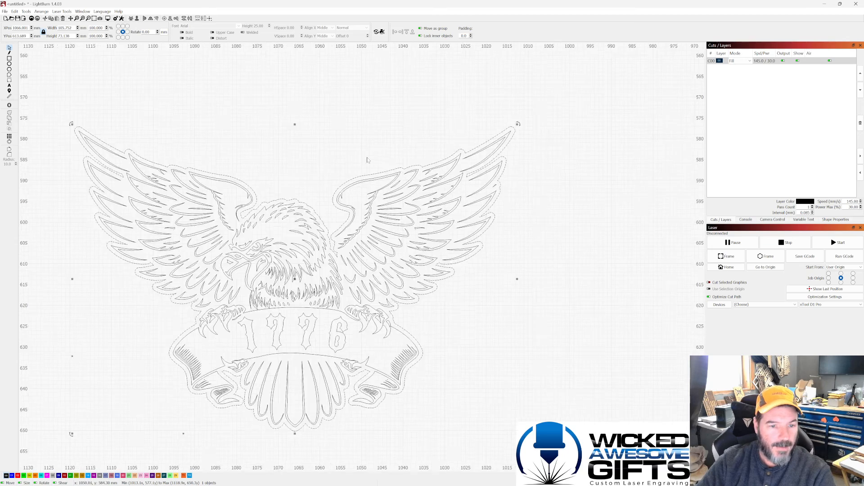
scroll(332, 181, up, 2)
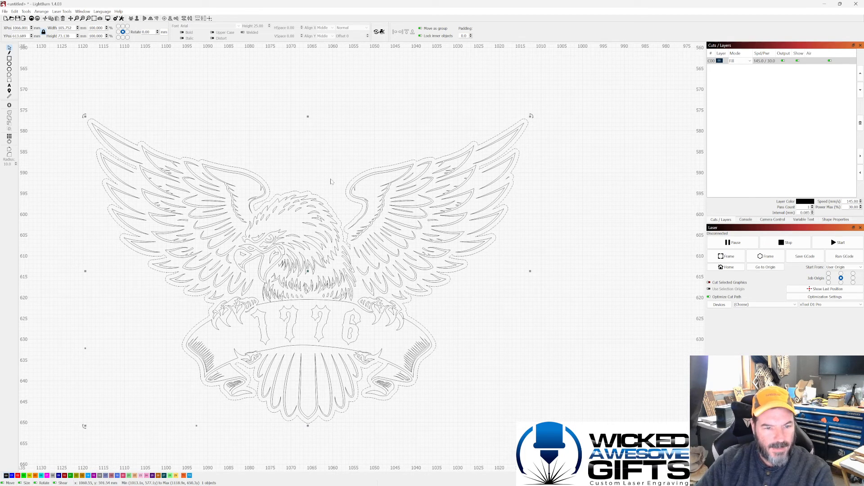
- Offset the eagle's selected outer outline inward by 0.75 mm with rounded corners
click(9, 104)
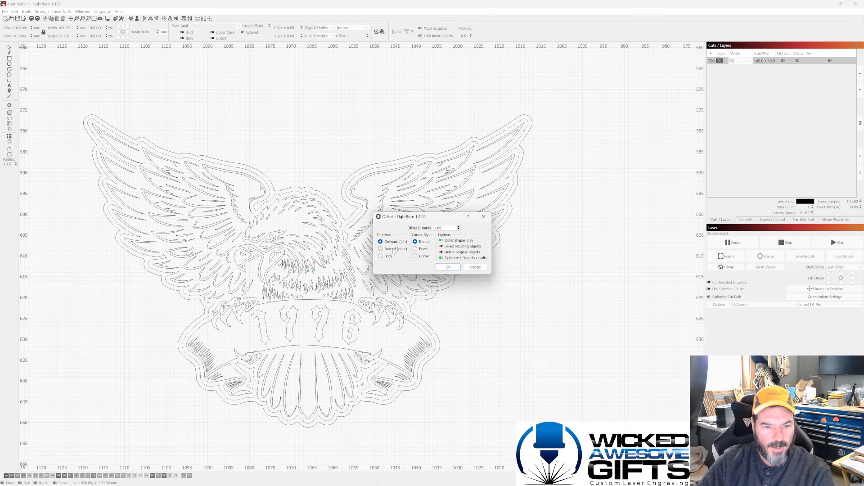
click(392, 249)
double_click(438, 228)
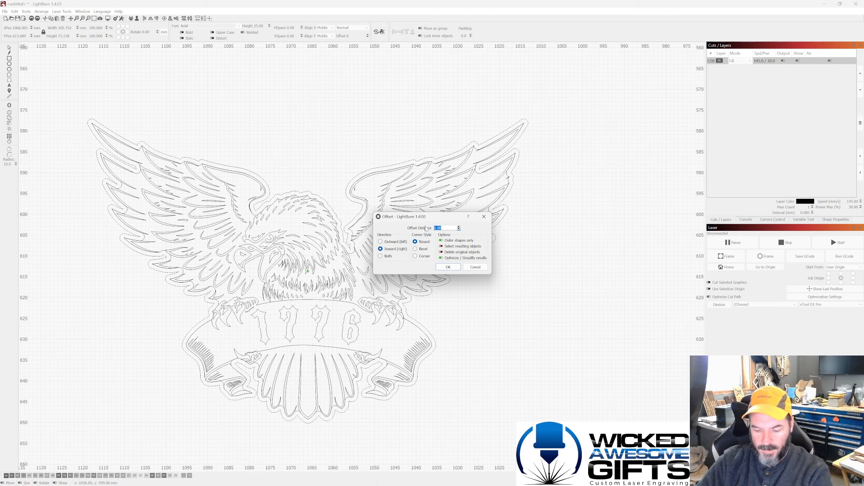
text(.75)
click(448, 267)
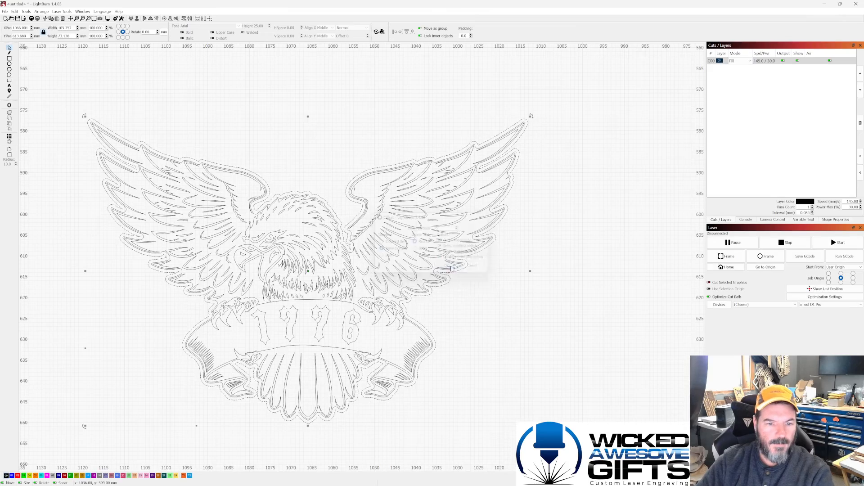
scroll(243, 212, up, 10)
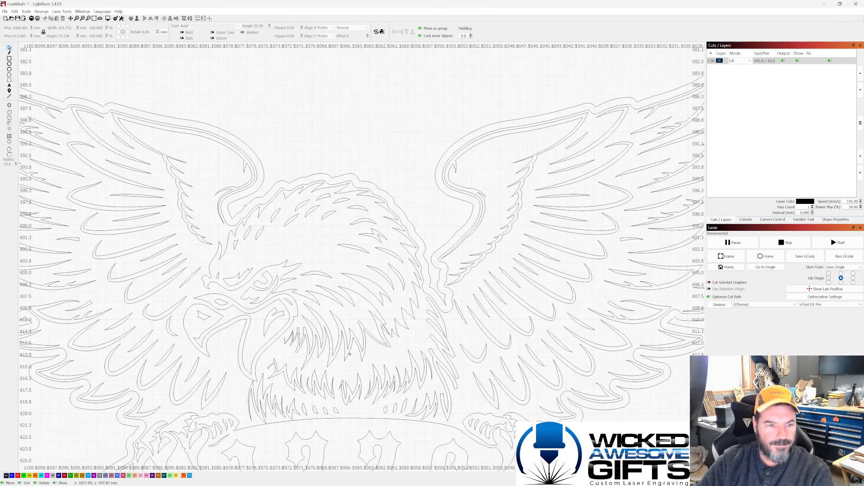
scroll(243, 211, down, 10)
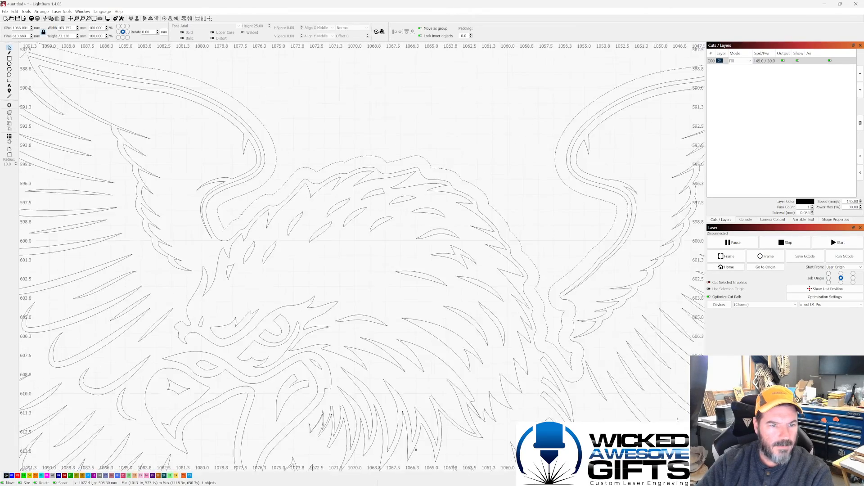
scroll(294, 221, up, 5)
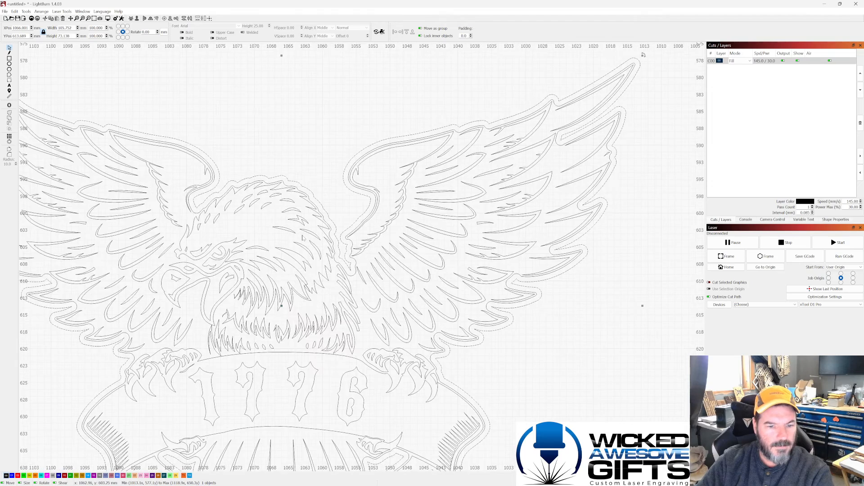
scroll(311, 240, down, 5)
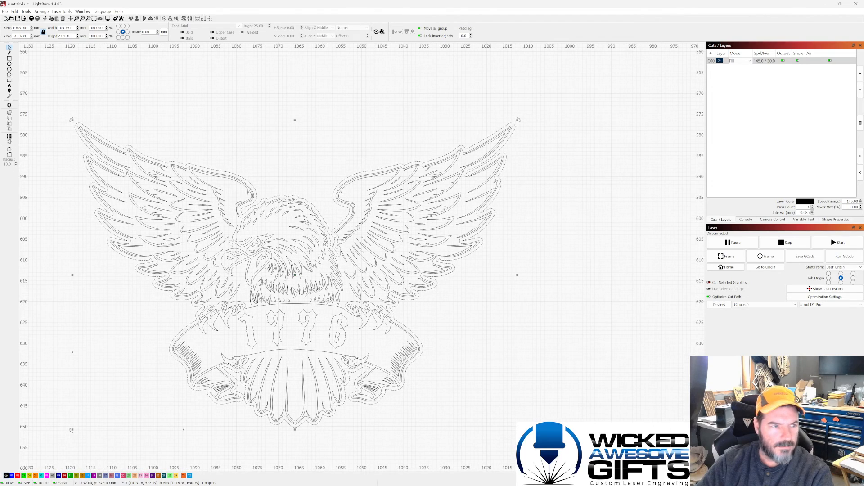
click(9, 106)
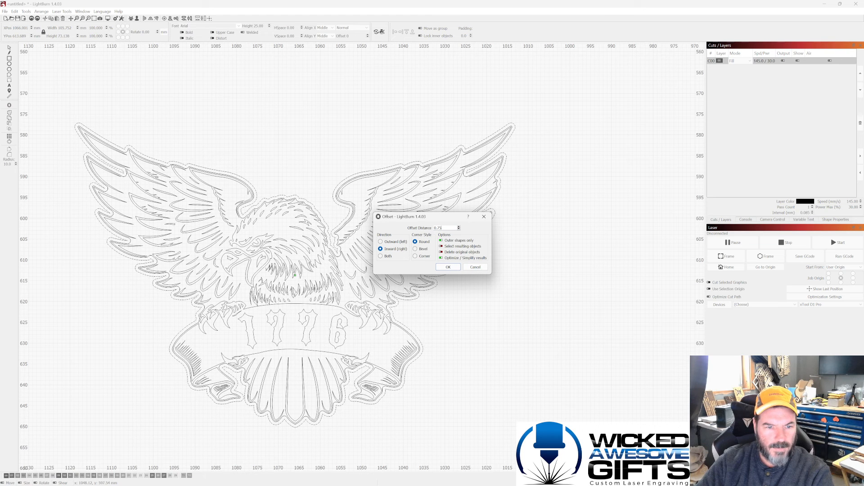
double_click(440, 227)
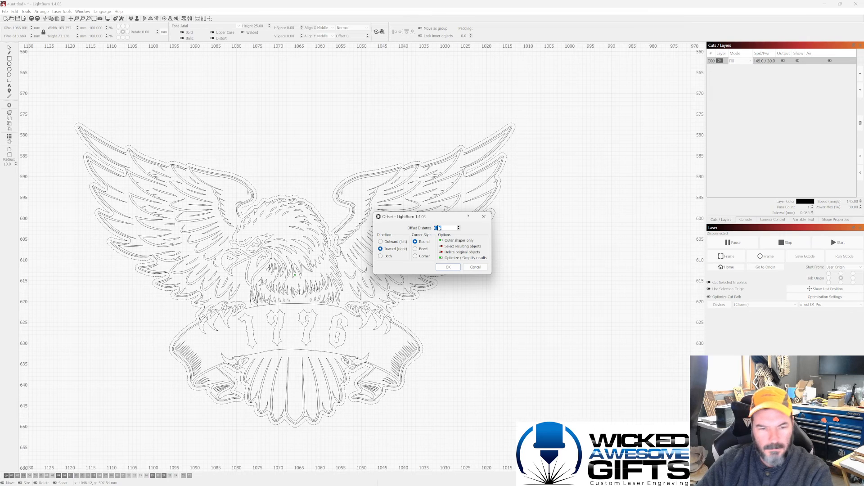
text(1)
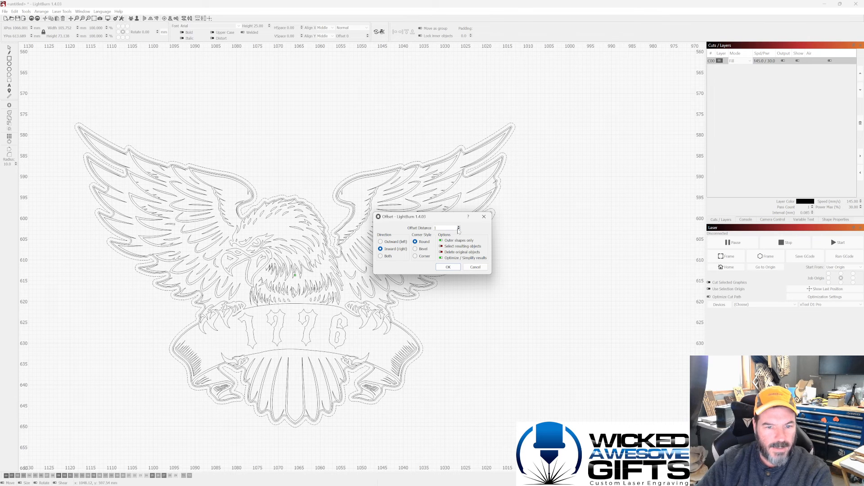
click(459, 230)
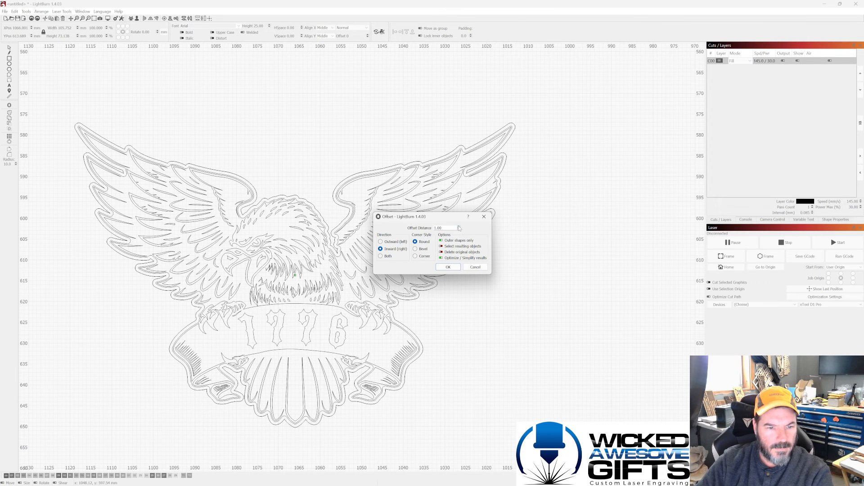
click(459, 229)
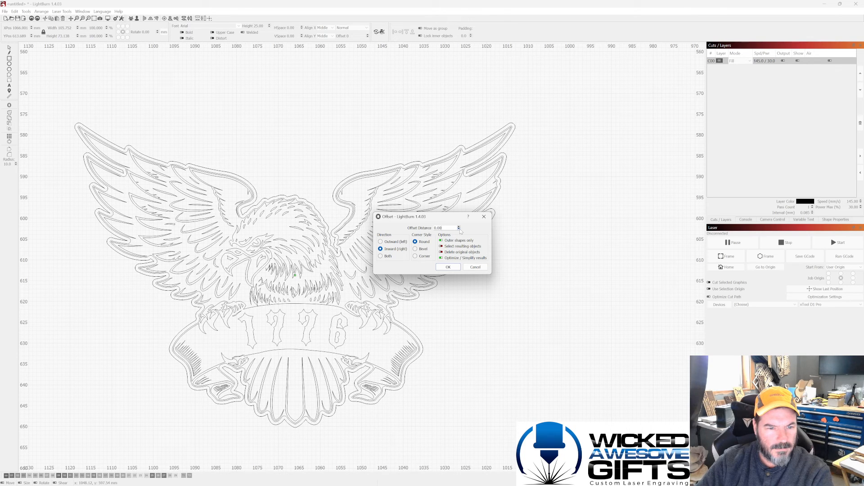
click(484, 217)
- Delete the original outer outline around the eagle, keeping the 0.75 mm inward offset
scroll(333, 230, up, 4)
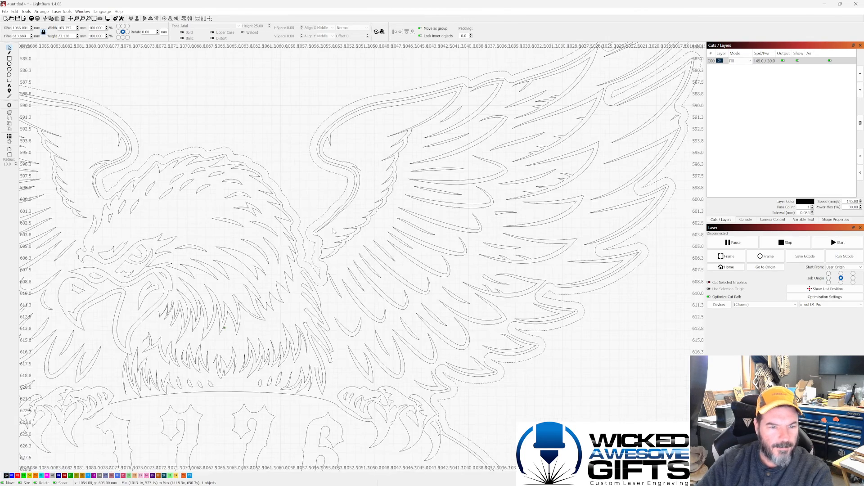
scroll(333, 230, up, 3)
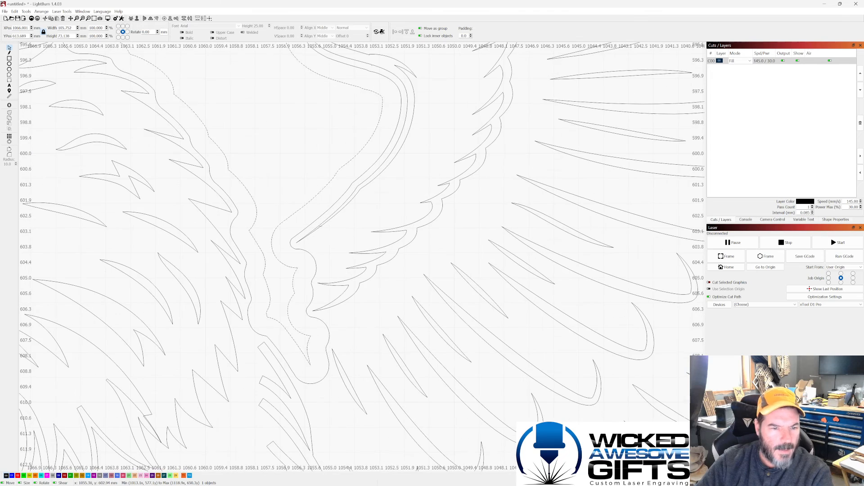
click(288, 217)
key(Escape)
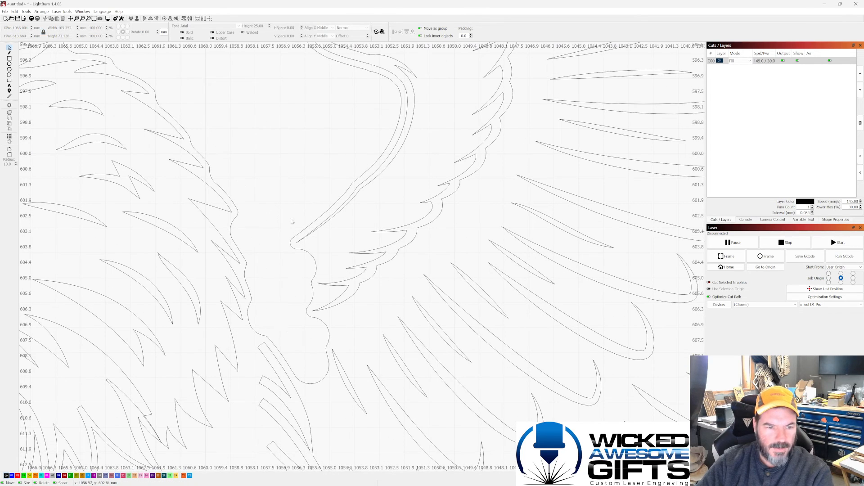
- Select the inner offset outline, preview the eagle at full size and examine the fill and its thin border
scroll(290, 223, down, 3)
click(303, 240)
scroll(300, 242, down, 4)
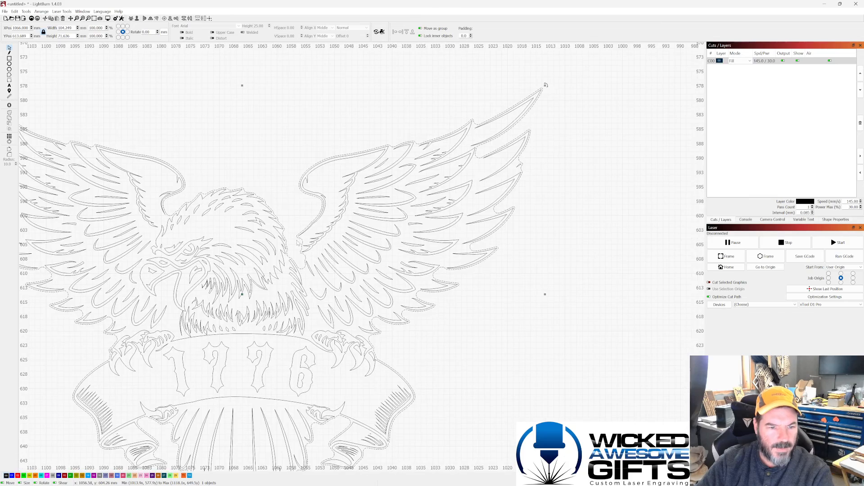
scroll(256, 191, up, 3)
scroll(311, 202, down, 5)
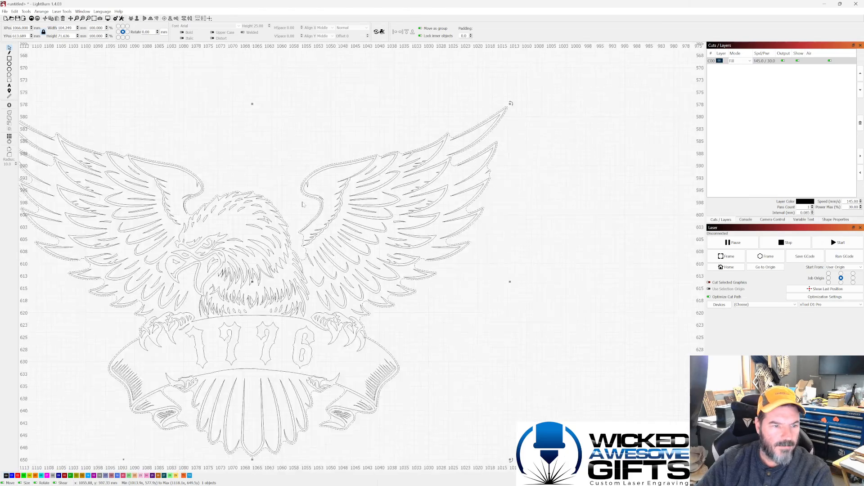
click(83, 11)
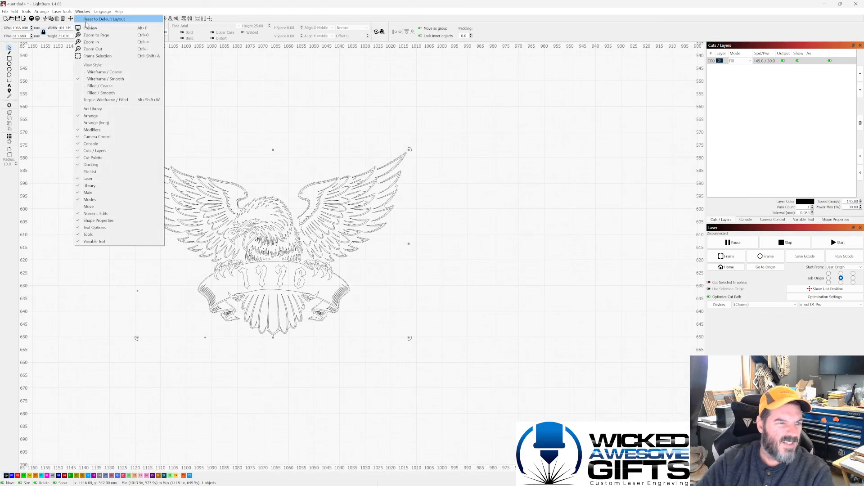
click(90, 18)
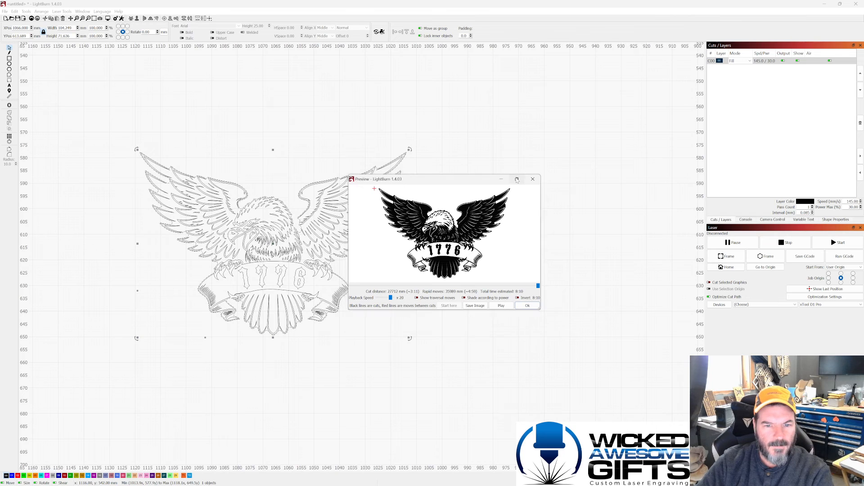
click(516, 179)
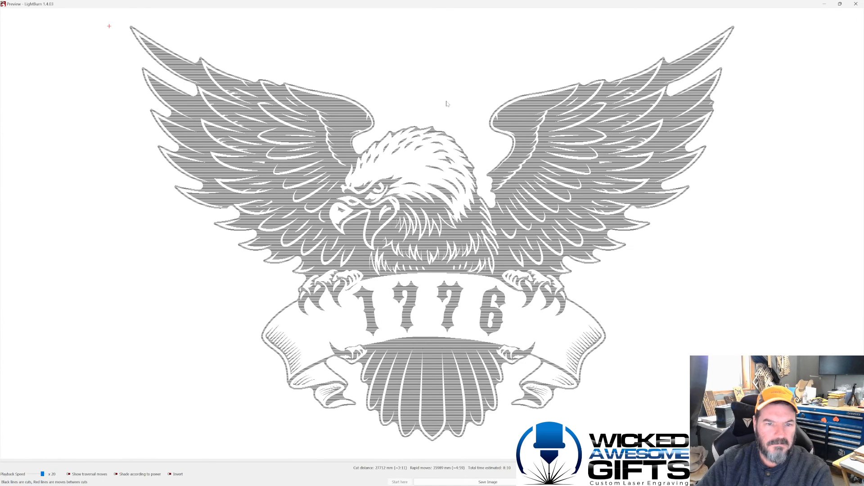
scroll(417, 156, down, 2)
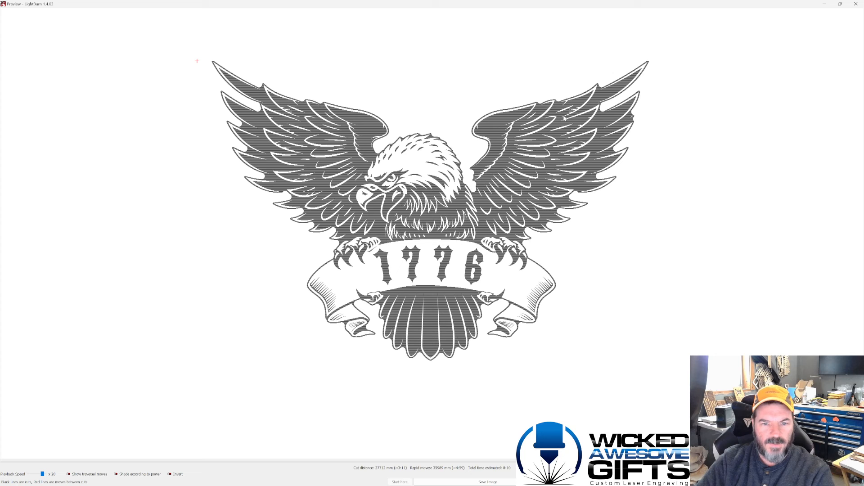
click(856, 4)
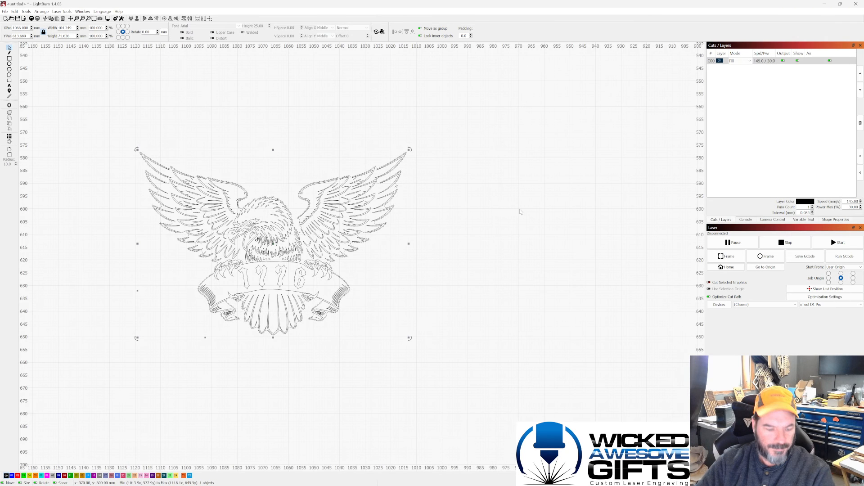
- Undo the deletion of the outer outline and delete the inward offset outline instead
key(ctrl+z)
key(ctrl+z)
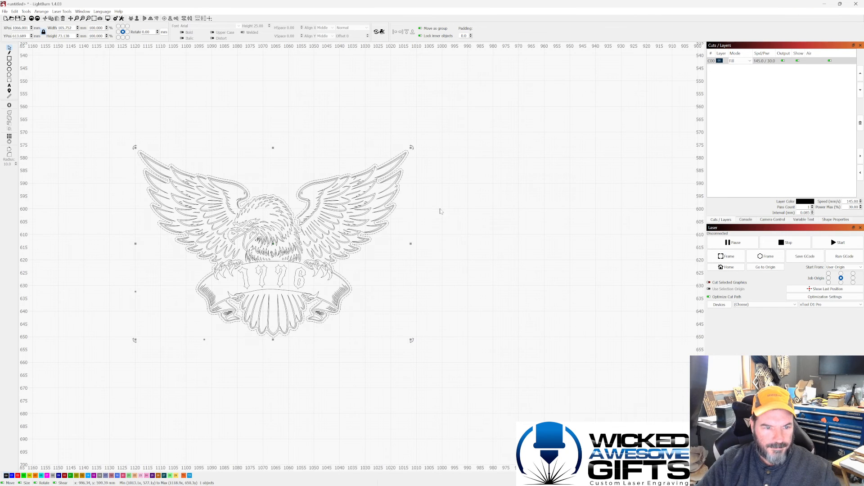
click(440, 207)
scroll(328, 241, up, 3)
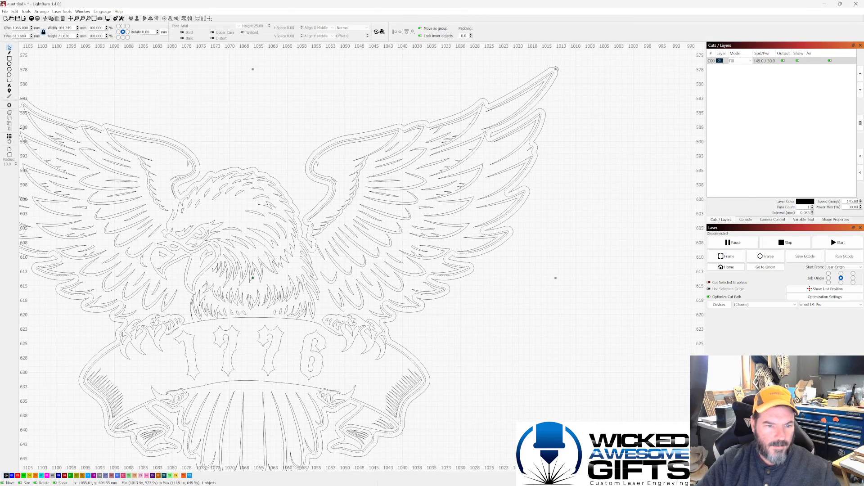
scroll(318, 198, down, 3)
scroll(318, 198, down, 1)
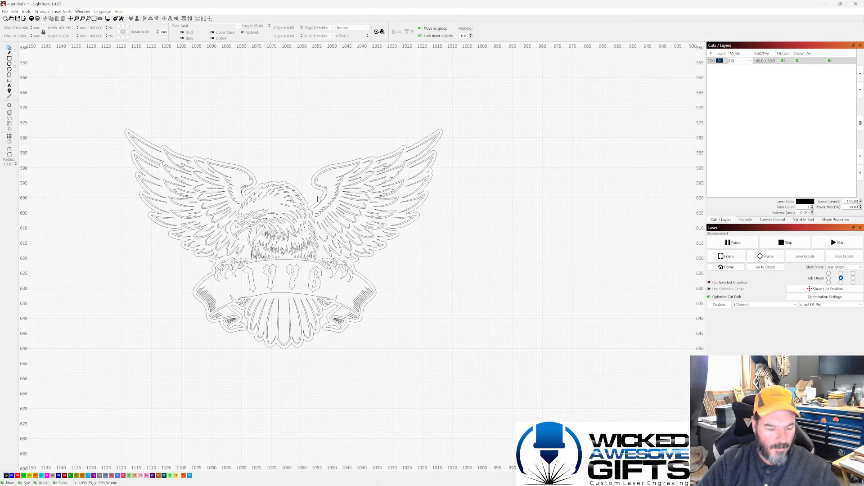
- Preview the eagle with only the outer outline at full size and examine its thicker border
click(83, 11)
click(95, 28)
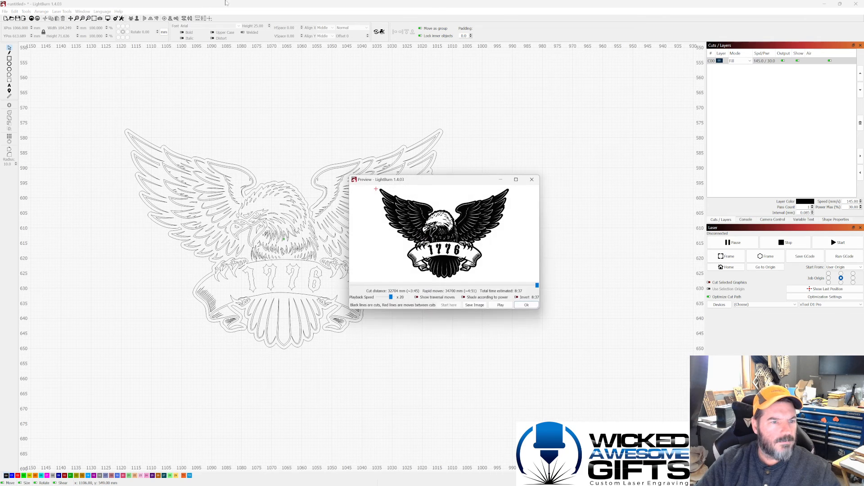
click(517, 179)
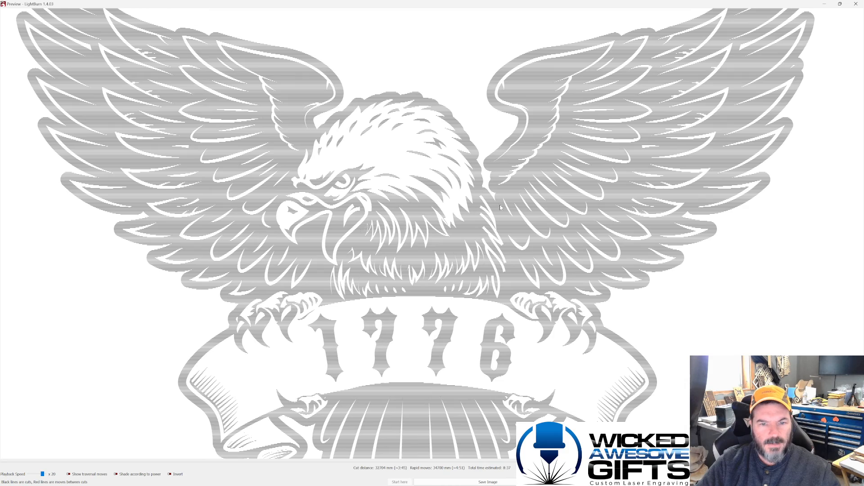
scroll(486, 195, down, 3)
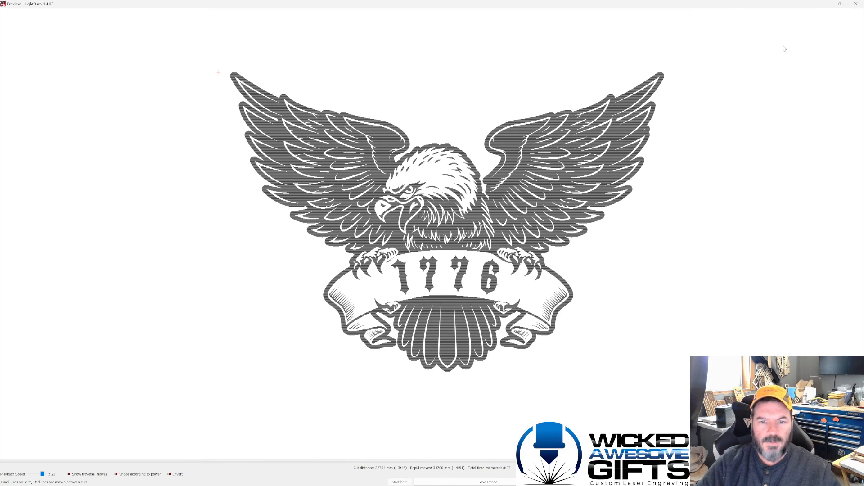
click(856, 3)
- Select the eagle's outer outline and offset it outward by 0.25 mm with rounded corners
scroll(285, 234, up, 5)
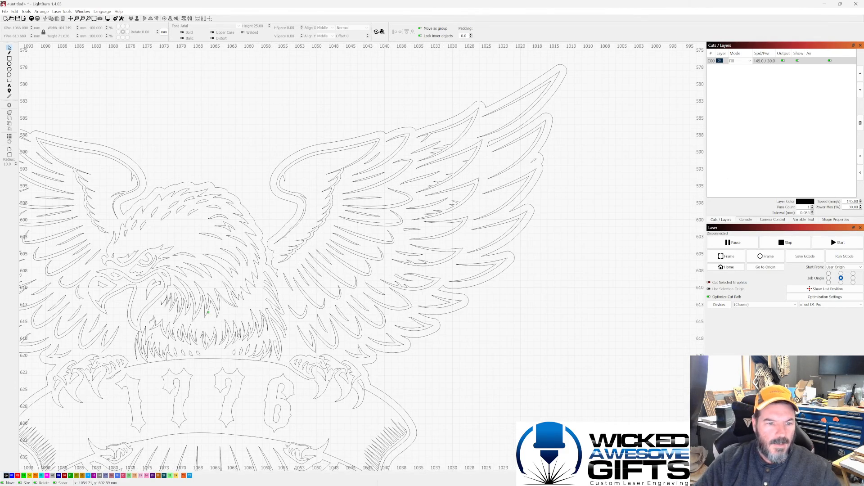
click(272, 243)
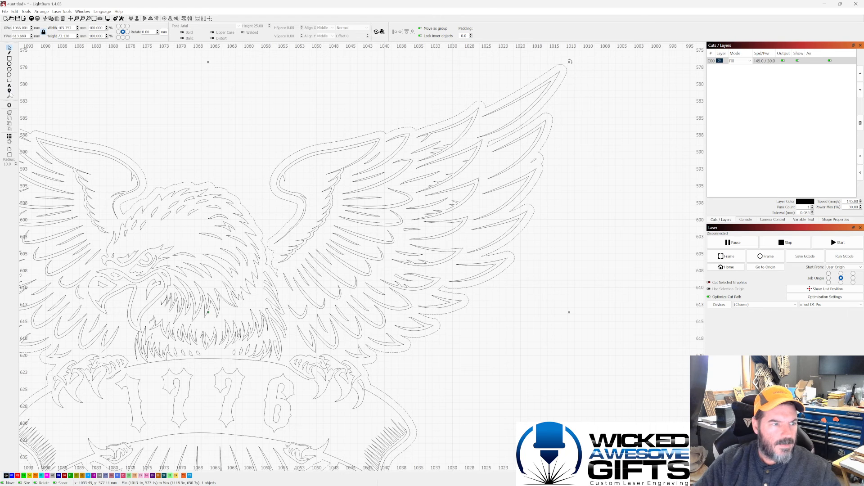
click(9, 107)
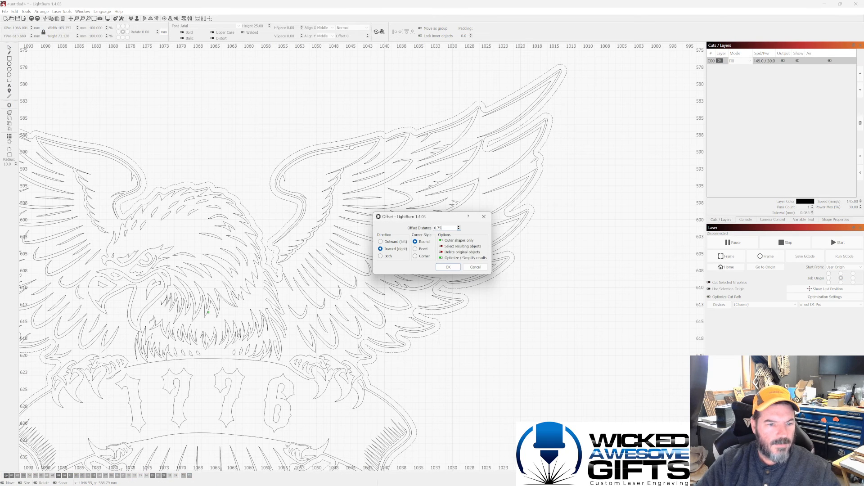
click(398, 242)
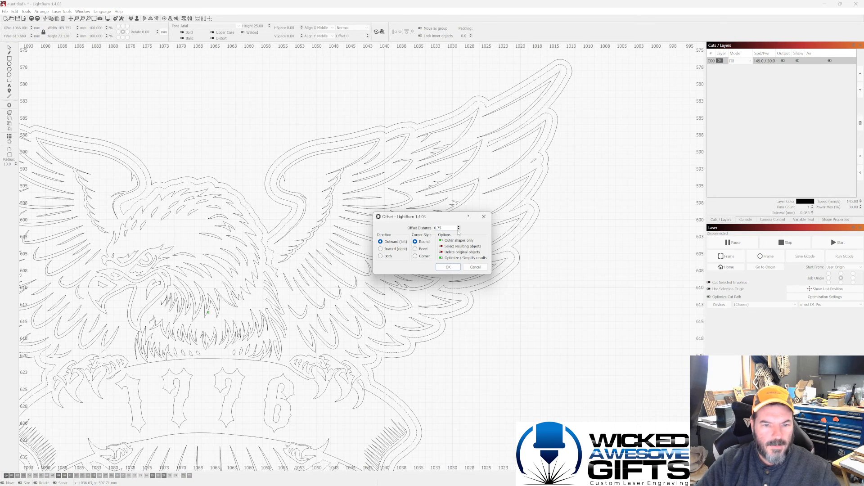
double_click(436, 228)
text(.25)
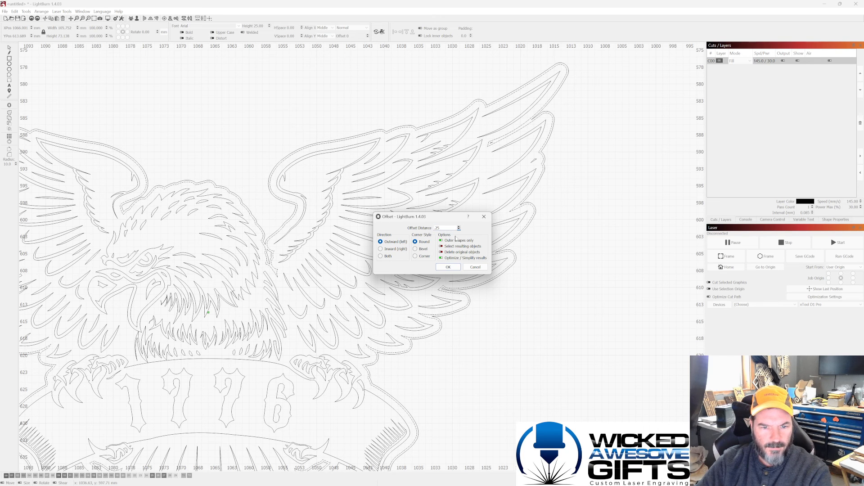
click(449, 268)
- Delete the earlier outer outline, keeping only the 0.25 mm outward offset around the eagle
scroll(416, 255, down, 3)
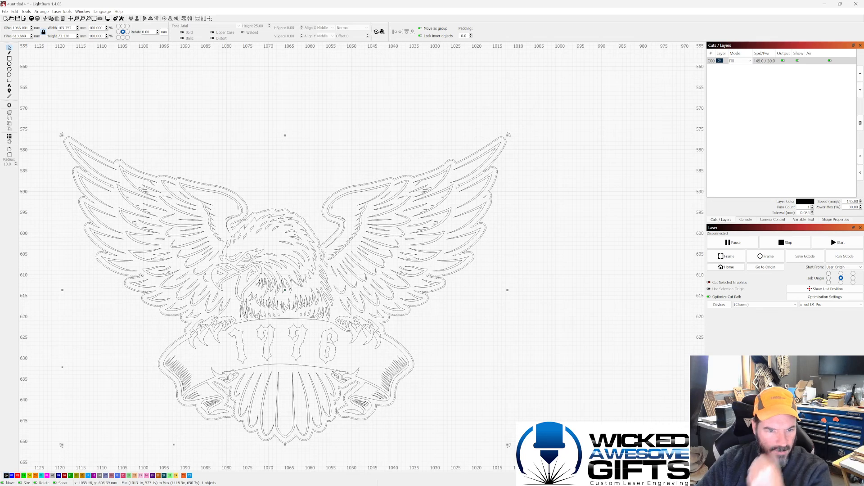
scroll(317, 251, up, 4)
scroll(317, 250, up, 3)
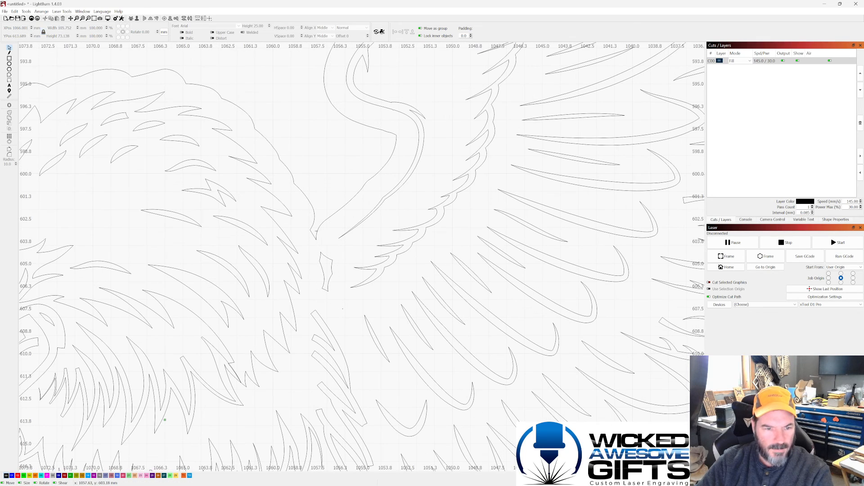
- Ungroup the eagle's offset outline and delete the small stray shape between the neck and the wing
click(321, 253)
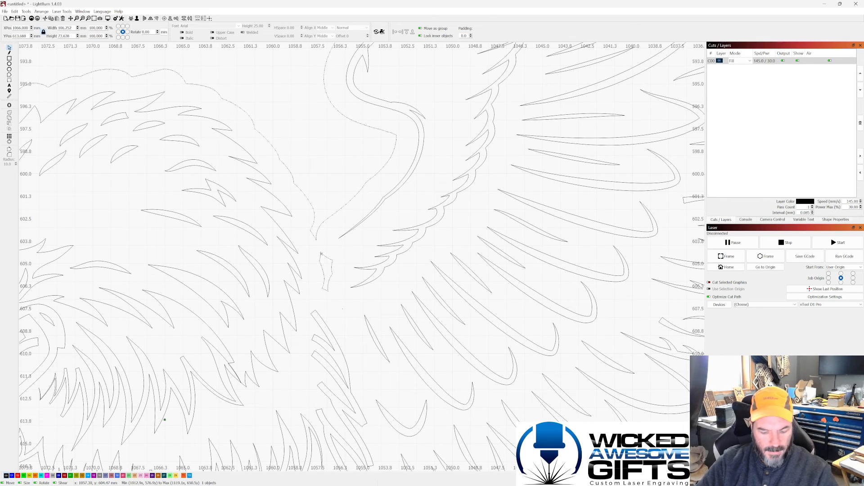
key(ctrl+u)
click(323, 244)
click(321, 254)
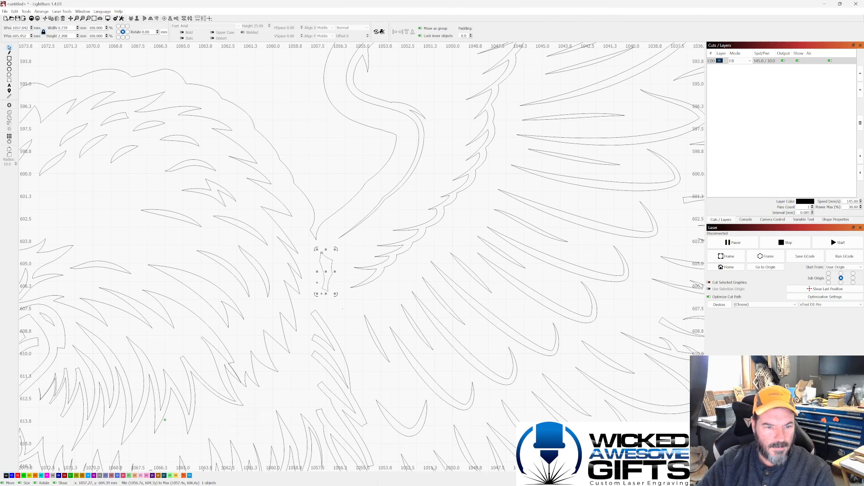
key(Delete)
- Preview the eagle at full size with the 0.25 mm offset outline and examine its border thickness
scroll(330, 249, down, 5)
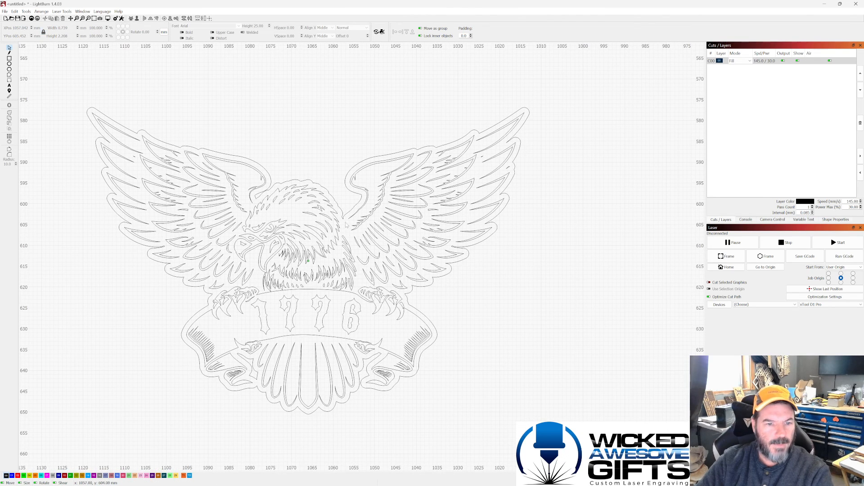
click(77, 11)
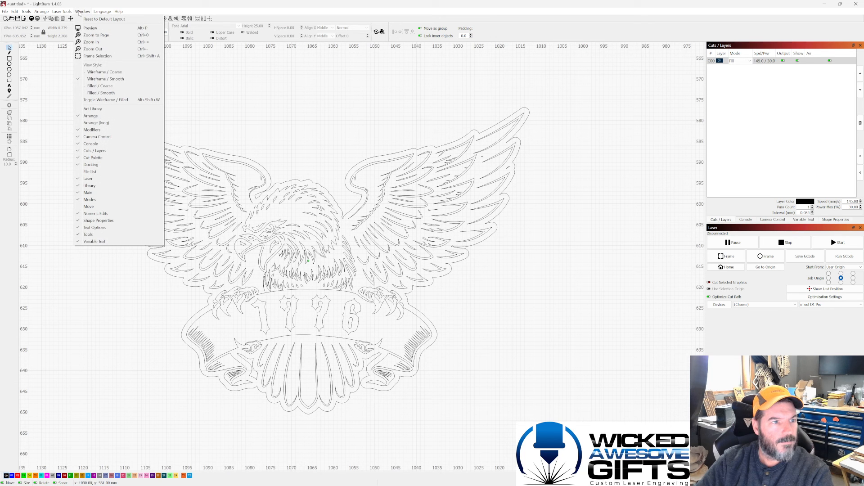
click(97, 26)
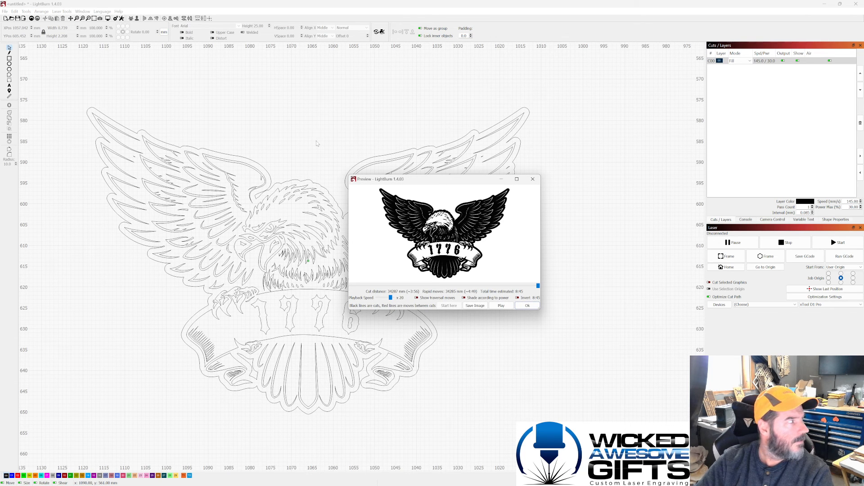
click(517, 179)
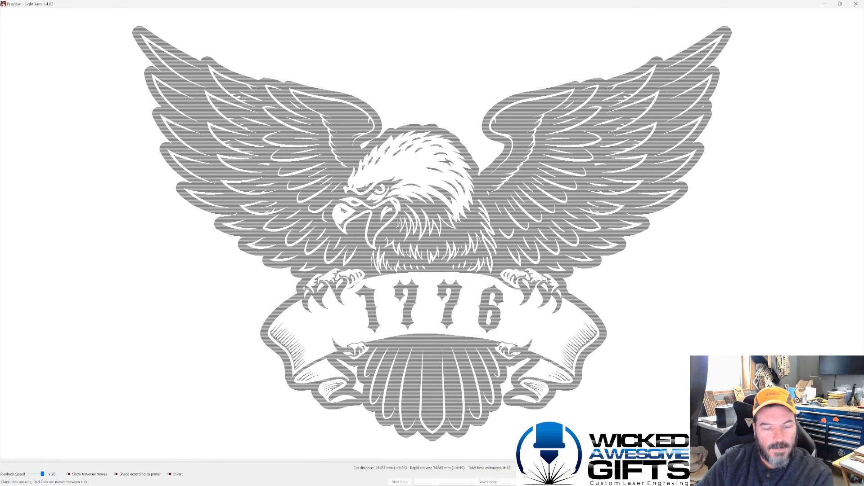
scroll(457, 199, down, 3)
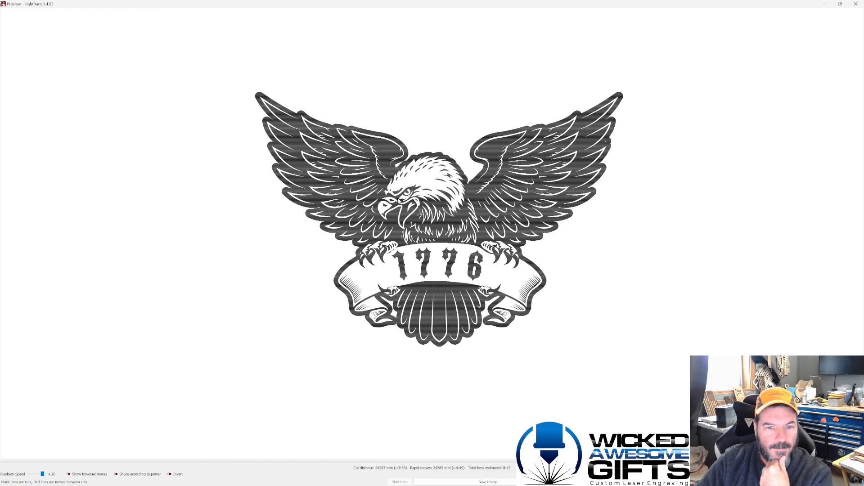
click(855, 4)
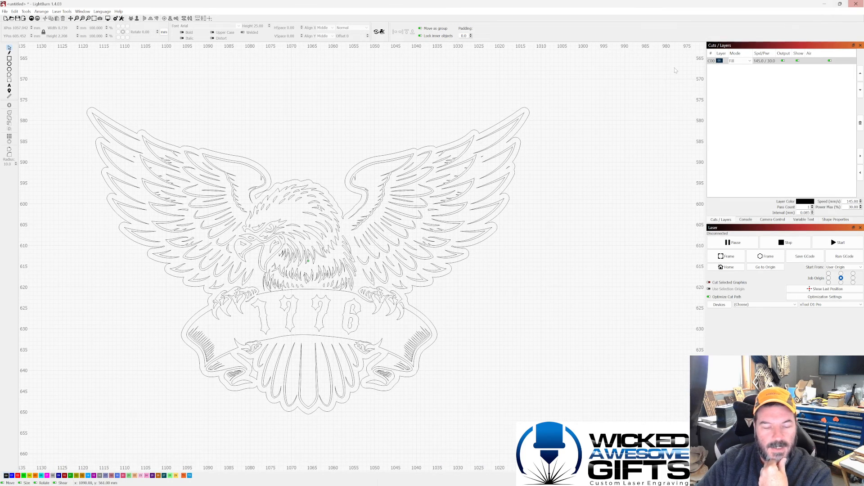
scroll(393, 149, down, 3)
scroll(313, 162, down, 2)
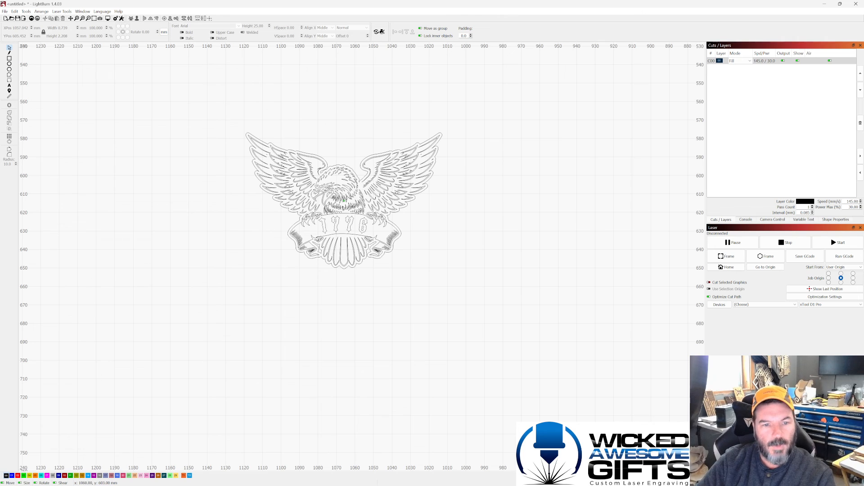
scroll(345, 199, up, 3)
scroll(328, 147, up, 2)
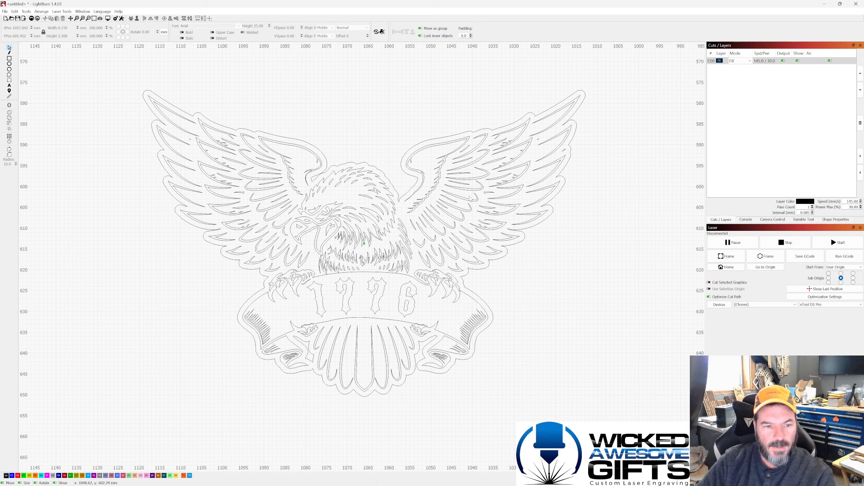
scroll(455, 186, down, 2)
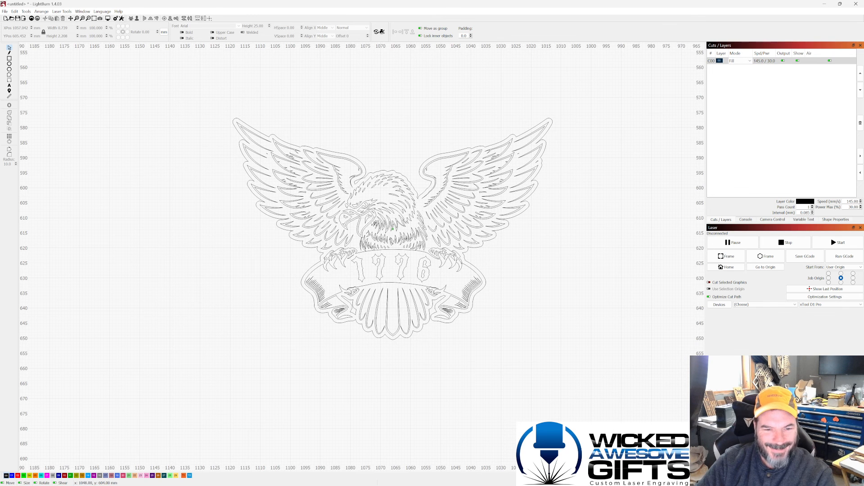
scroll(380, 182, up, 2)
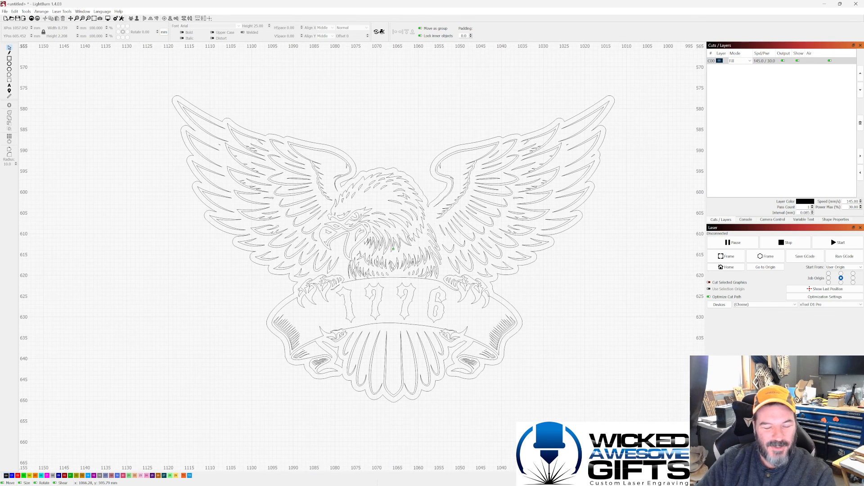
scroll(388, 181, down, 2)
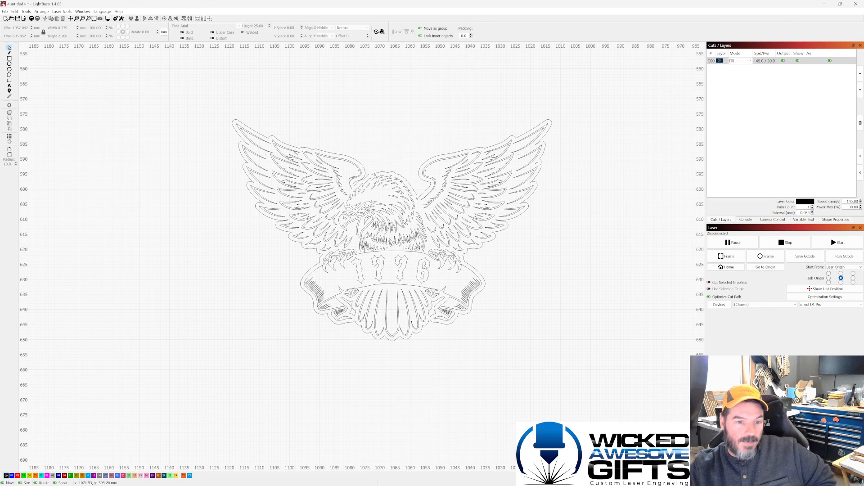
scroll(367, 181, down, 2)
scroll(365, 215, up, 3)
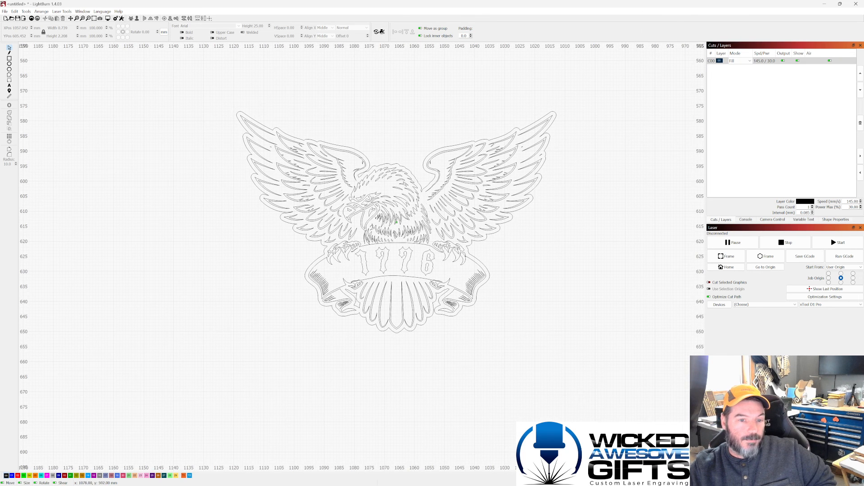
scroll(434, 152, up, 1)
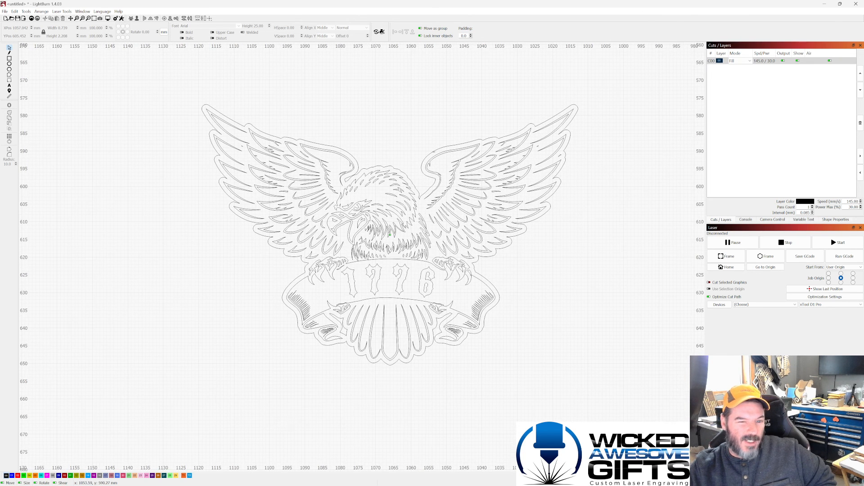
scroll(433, 151, down, 1)
scroll(546, 125, up, 2)
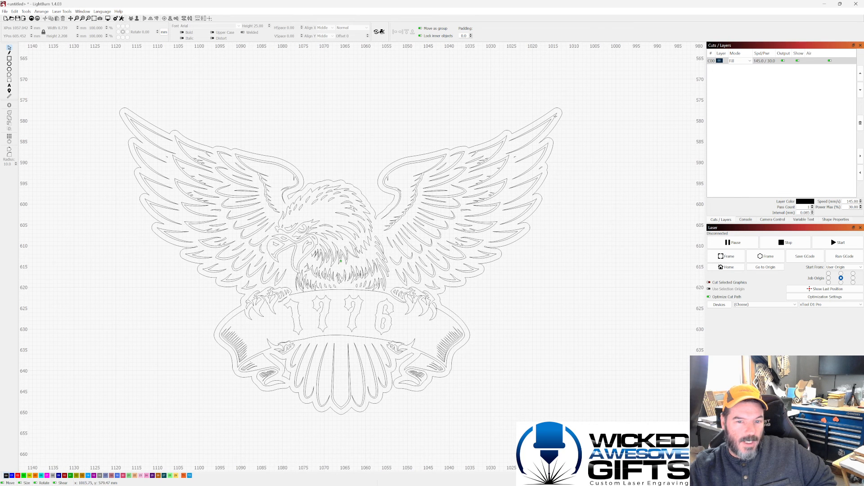
scroll(547, 134, down, 1)
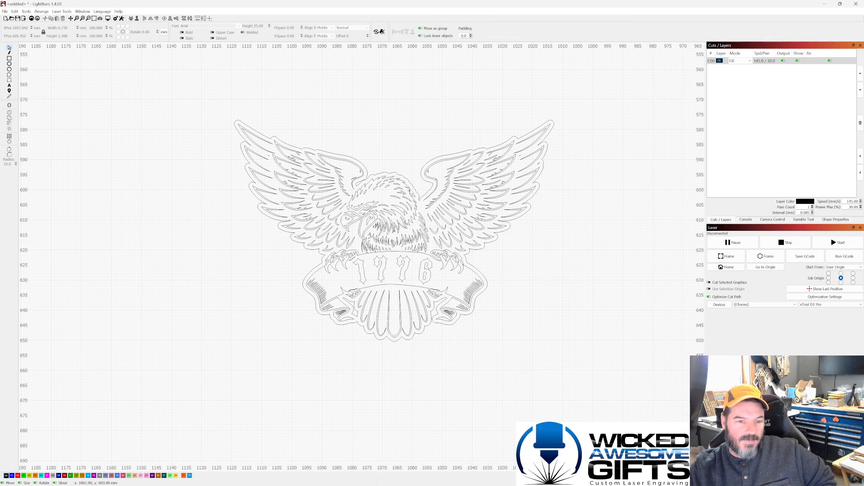
scroll(404, 182, up, 1)
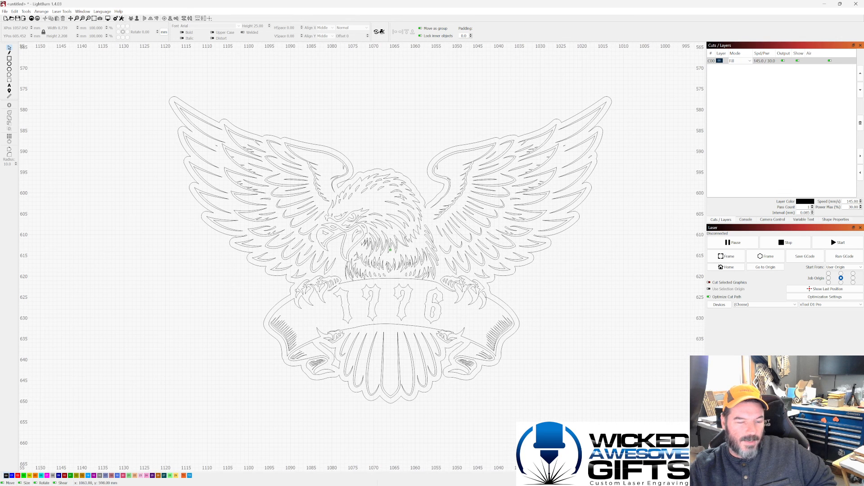
scroll(394, 189, down, 1)
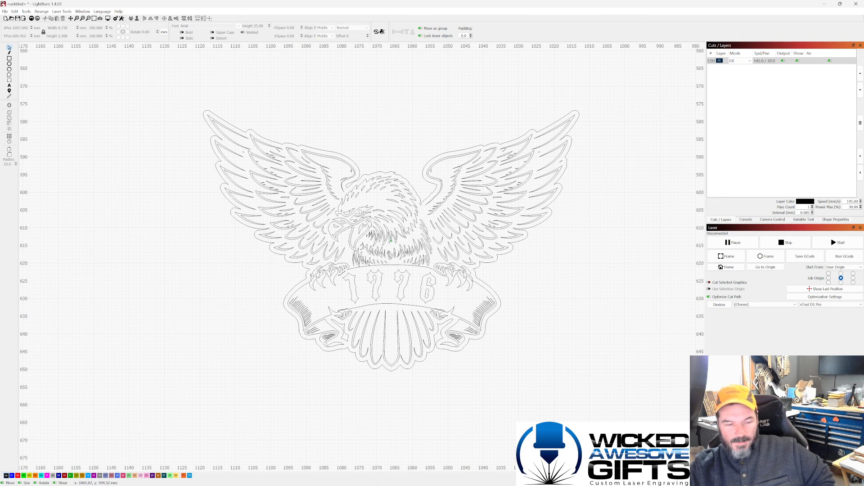
scroll(394, 172, down, 1)
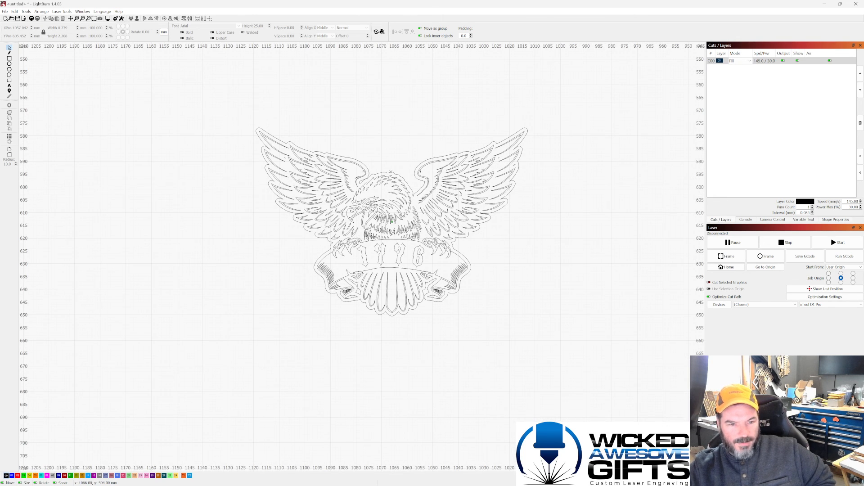
scroll(394, 172, up, 1)
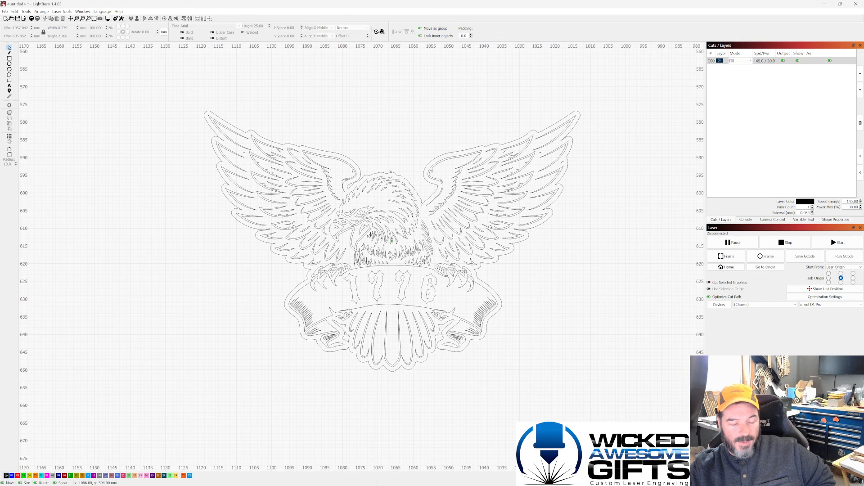